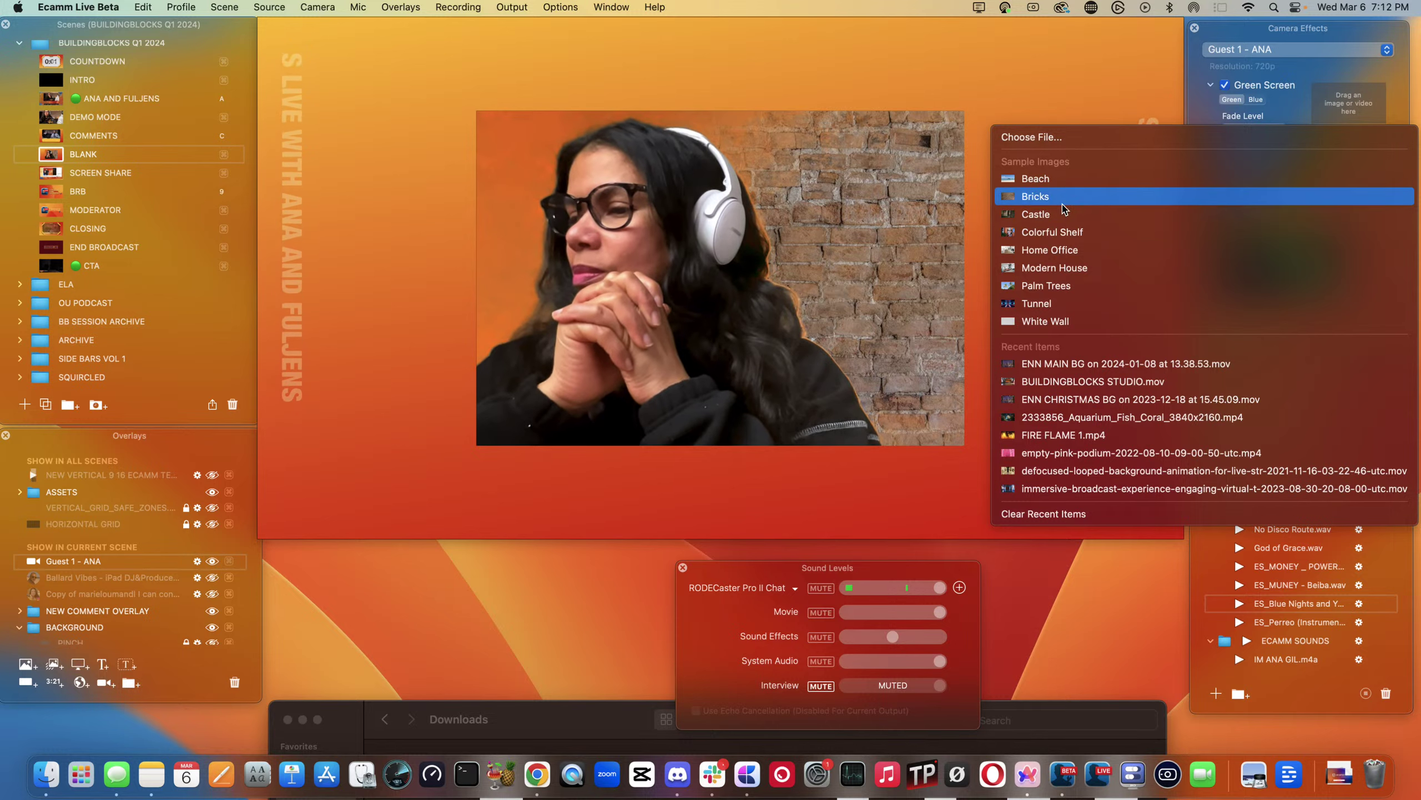
- Switch the guest's backdrop to the Home Office sample and set its fade level to about 58
click(1062, 250)
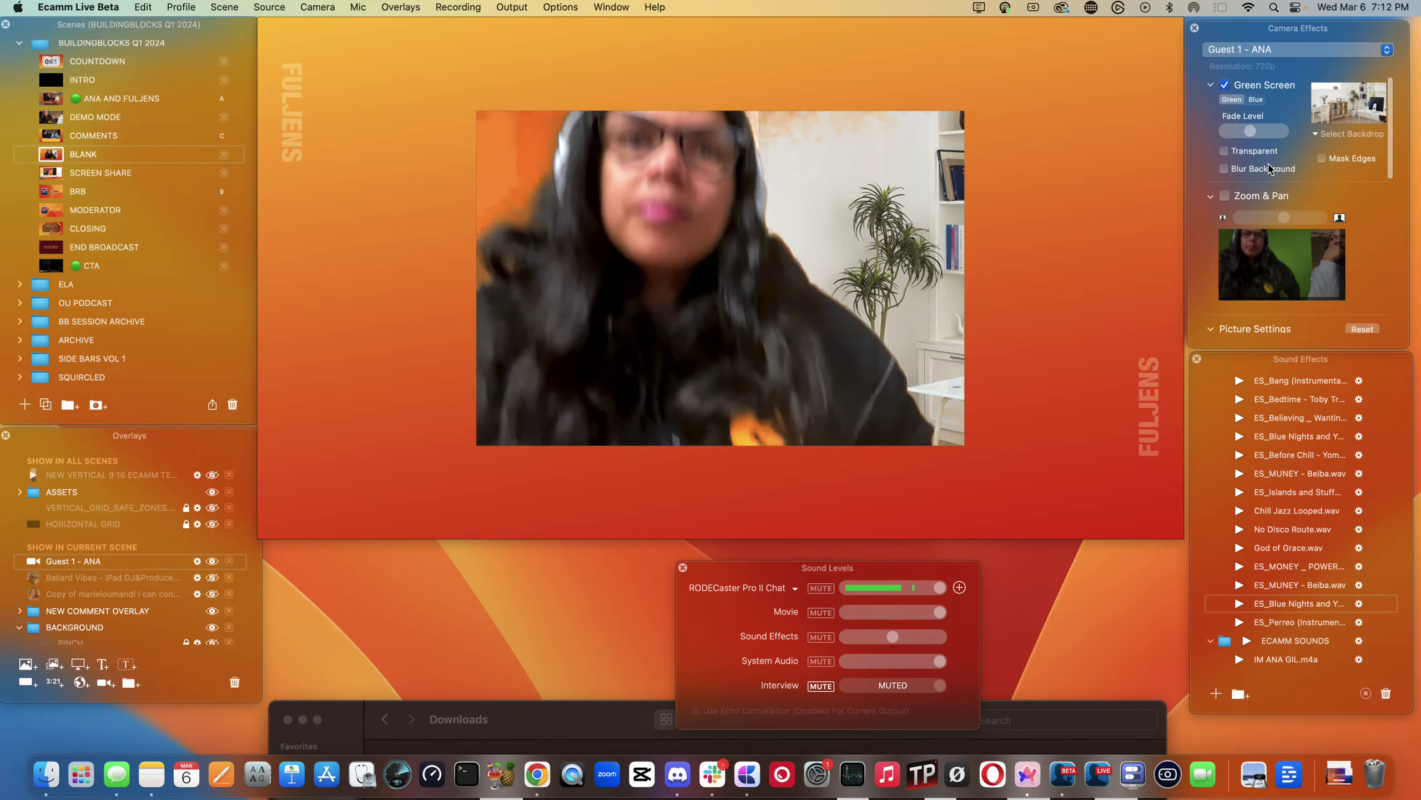
mouse_move(633, 221)
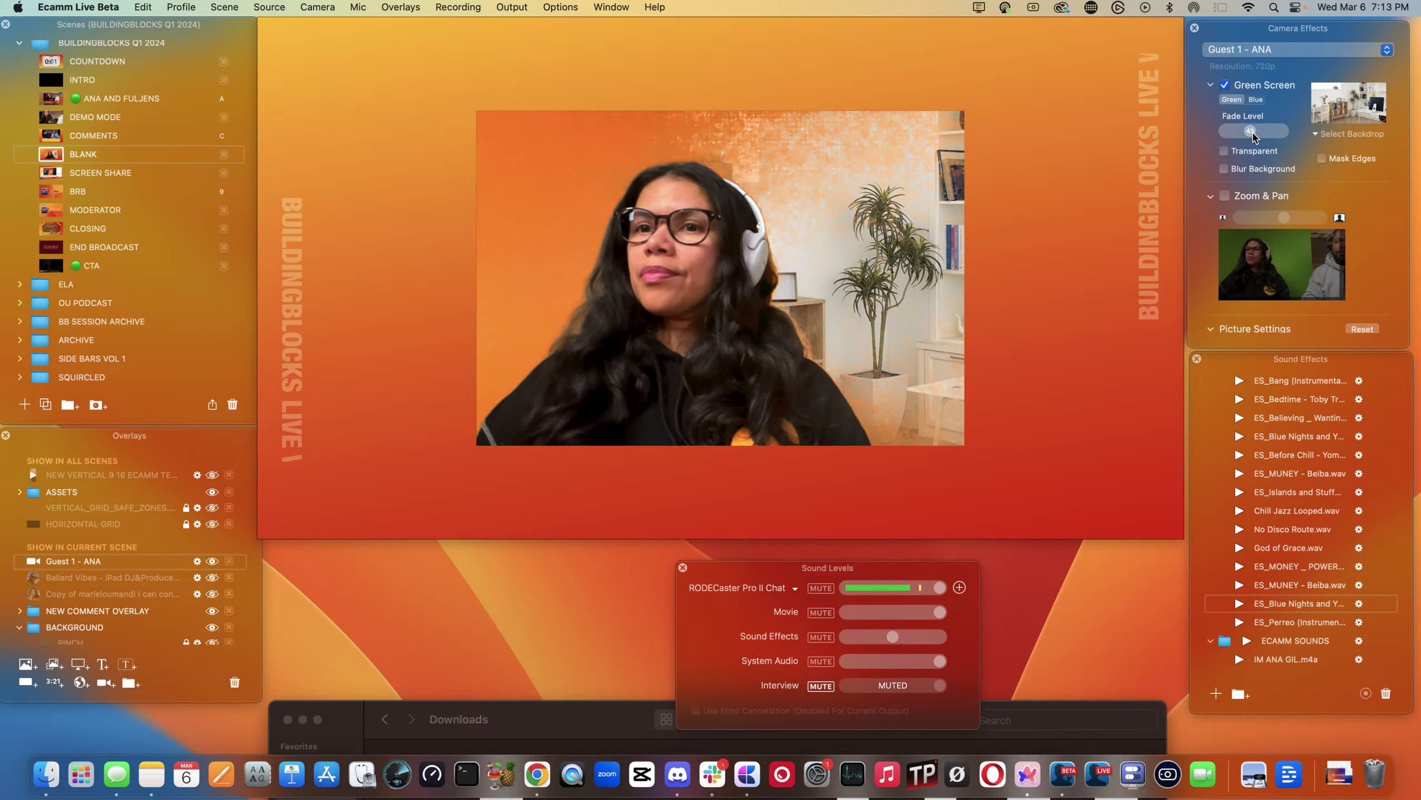
drag(1253, 137, 1261, 140)
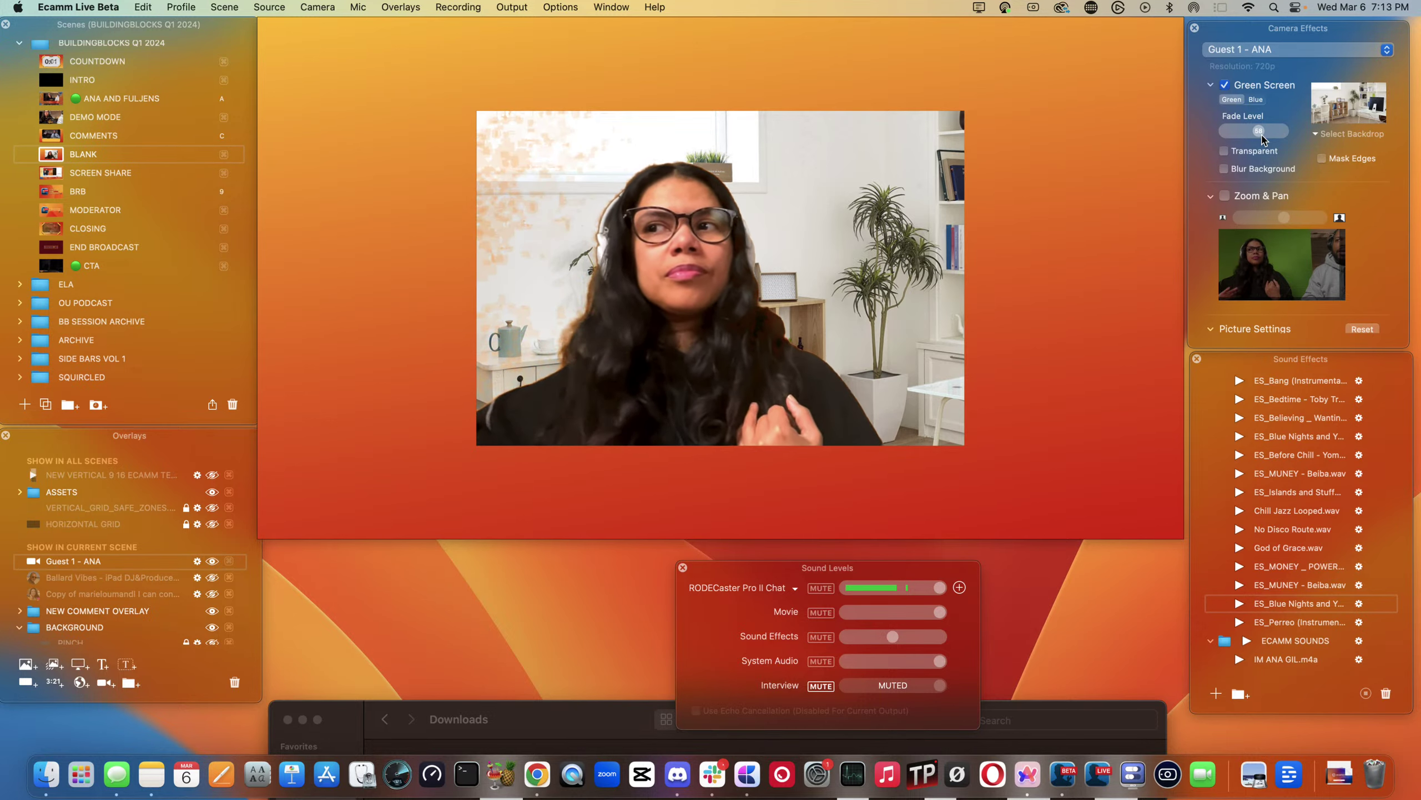
drag(1262, 140, 1262, 139)
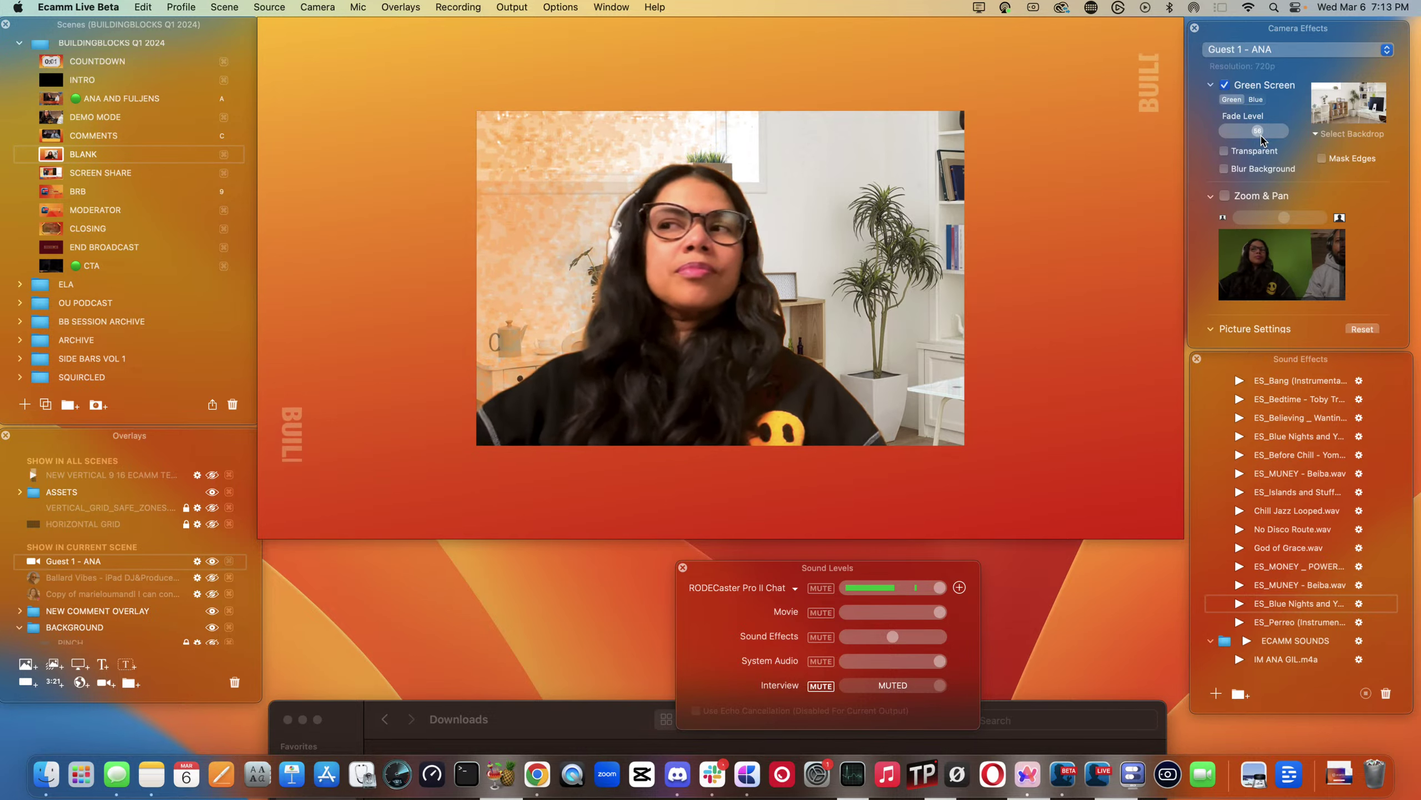
drag(1262, 140, 1263, 137)
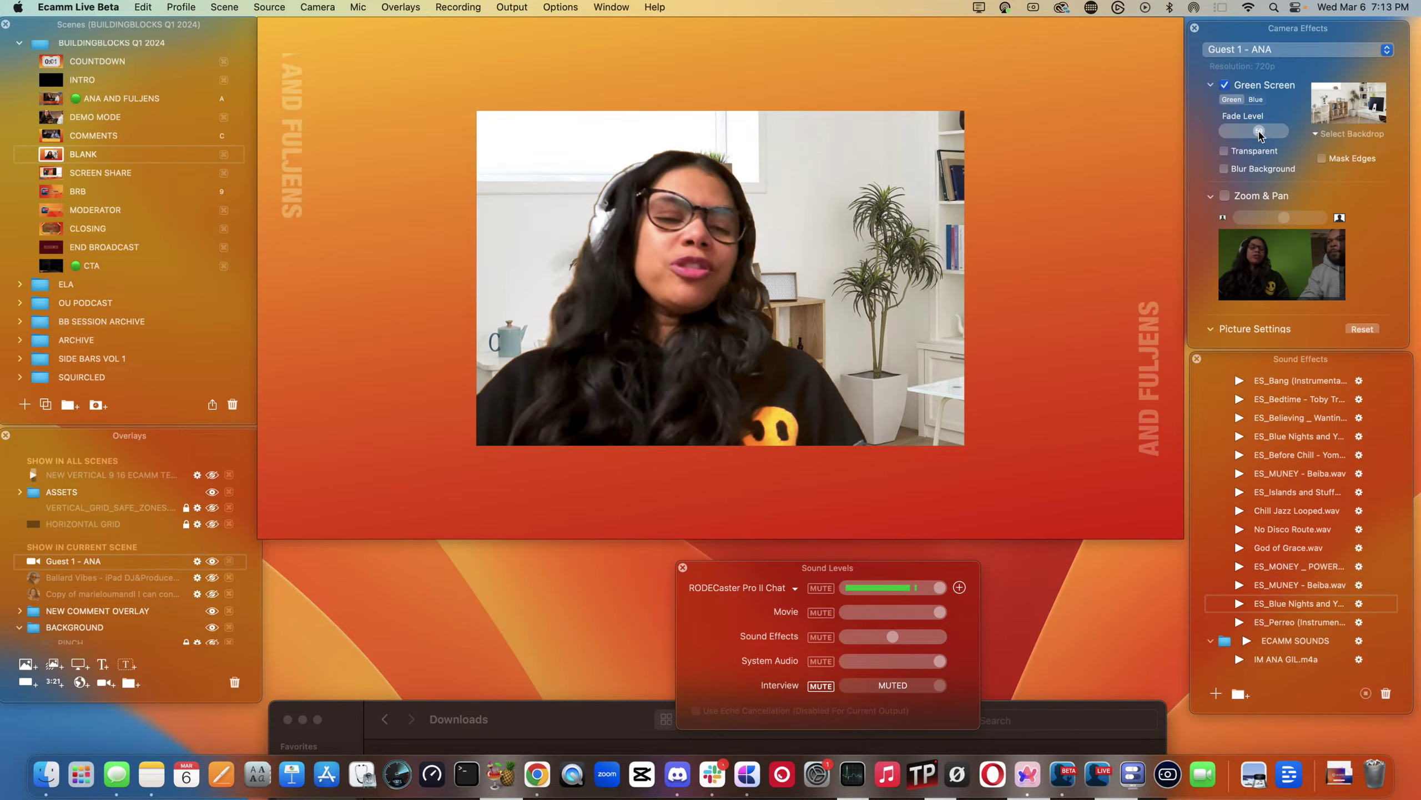
- Toggle Transparent on and off, uncheck Green Screen, and move the guest camera right on the canvas
mouse_move(1168, 201)
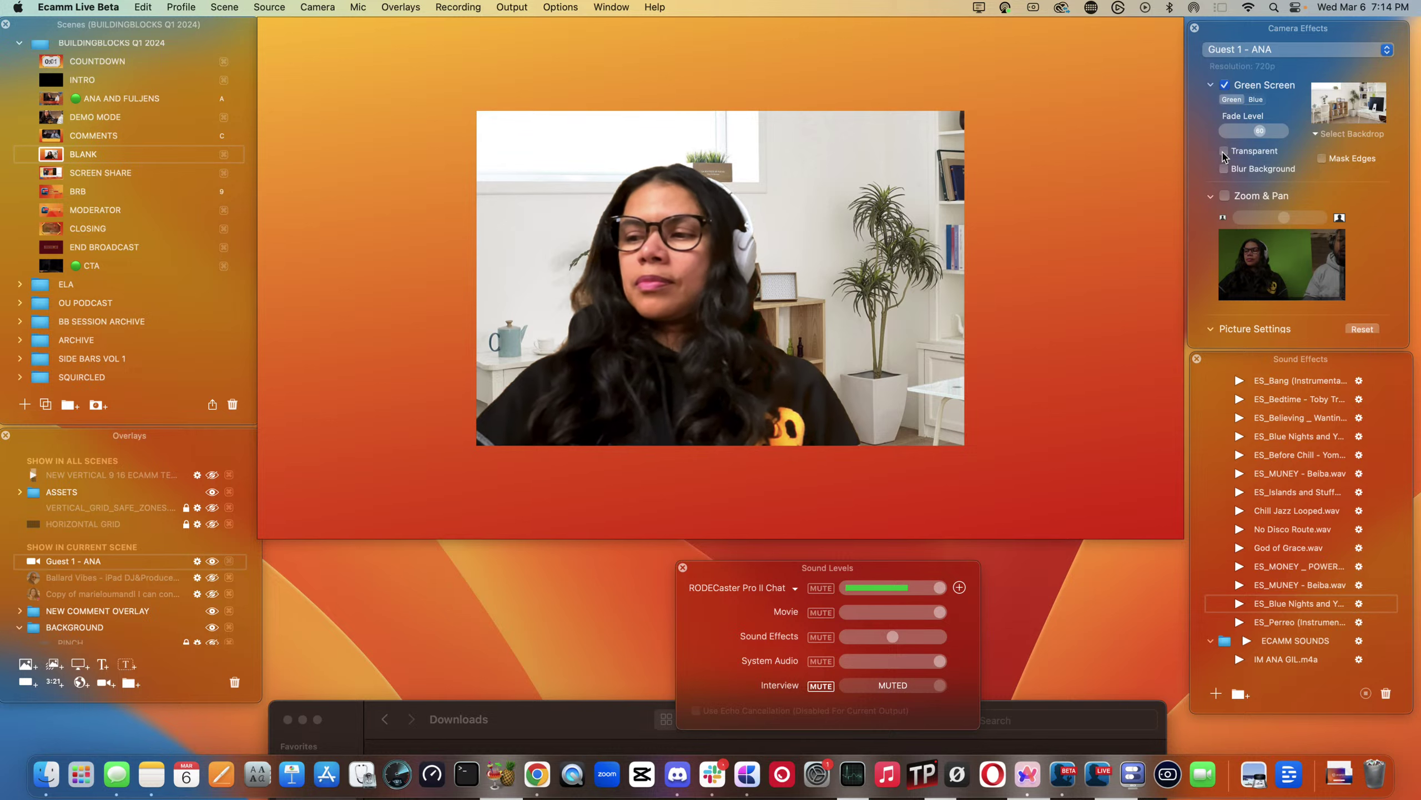
click(1224, 152)
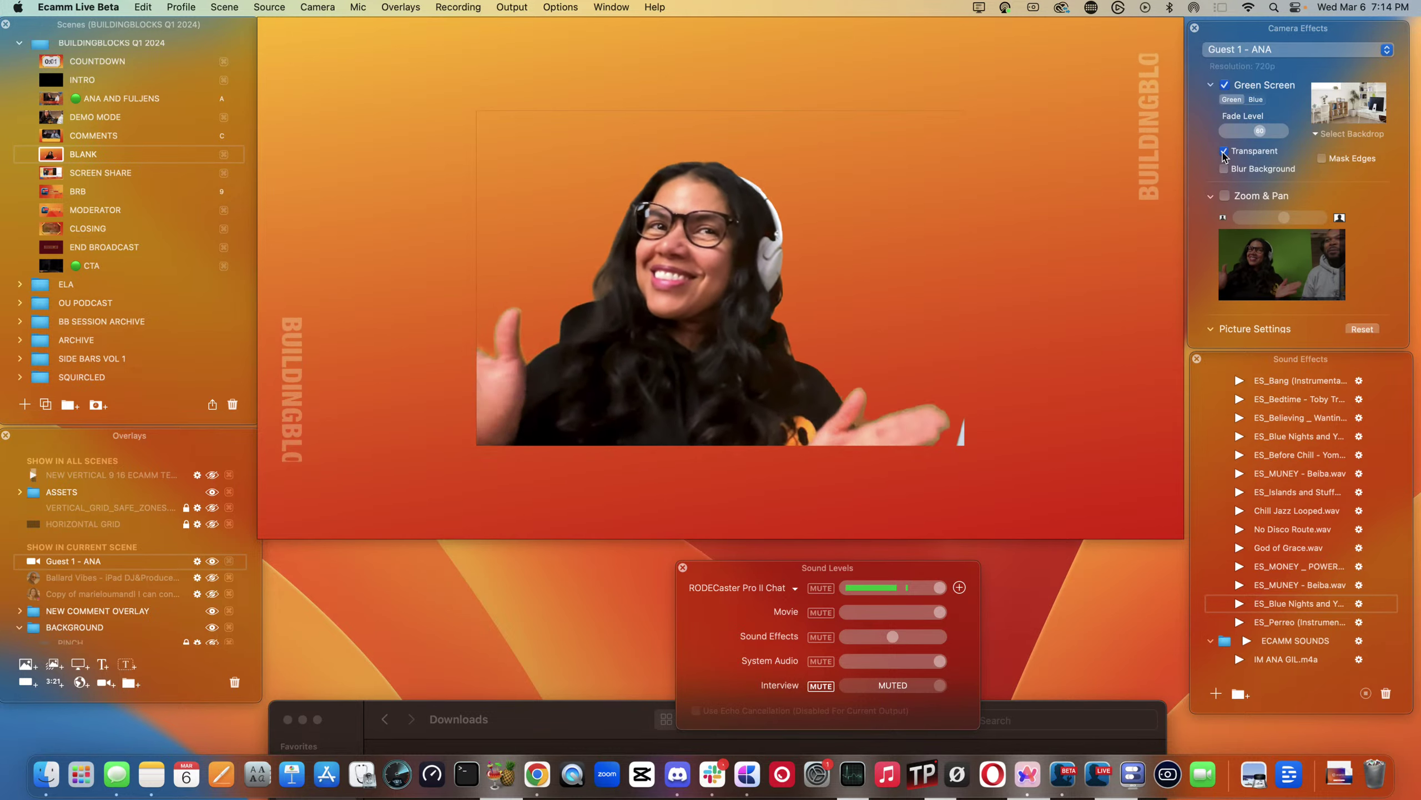
click(1224, 152)
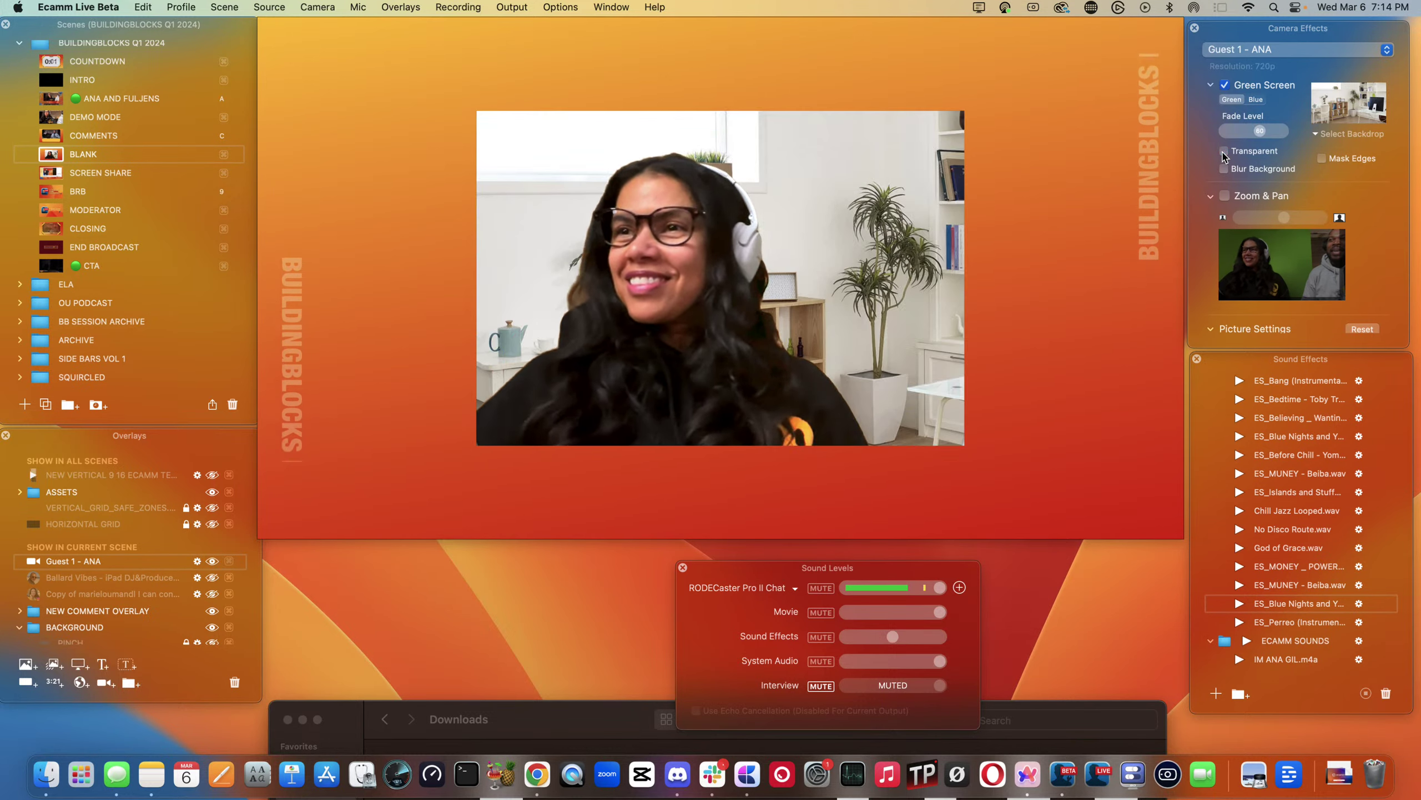
click(1225, 84)
drag(651, 212, 718, 212)
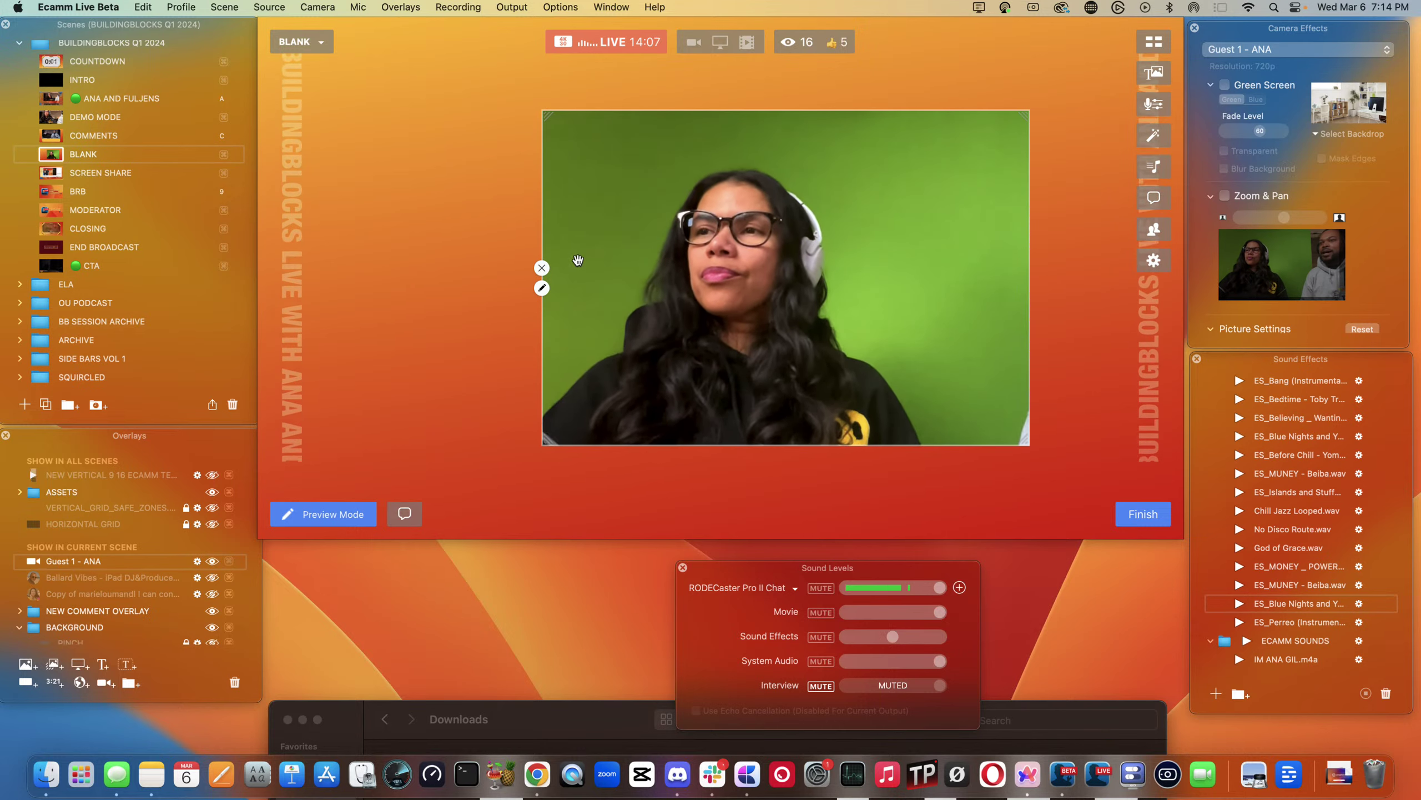
- Open the guest camera layer's settings and keep its blend mode on Normal
click(541, 287)
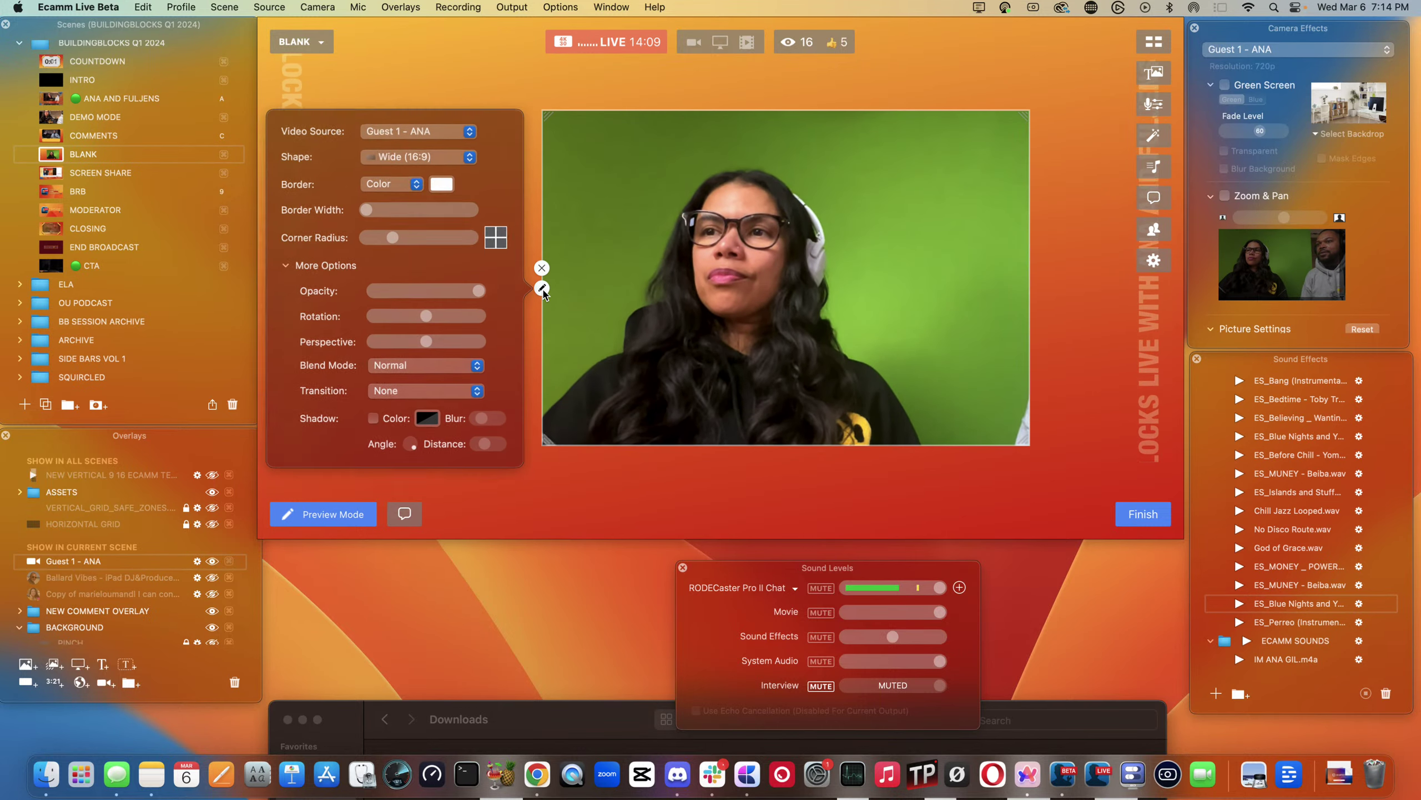
click(393, 364)
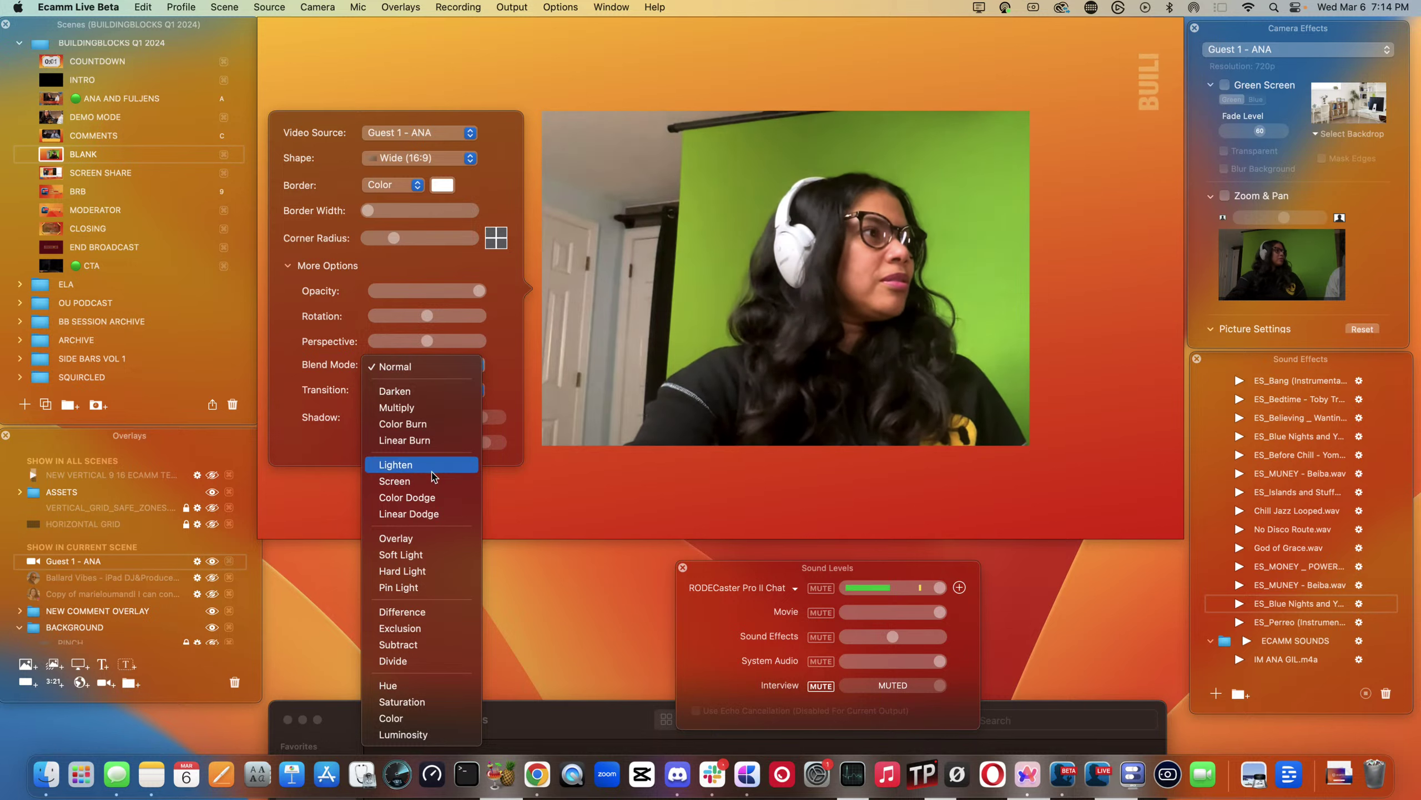
click(619, 378)
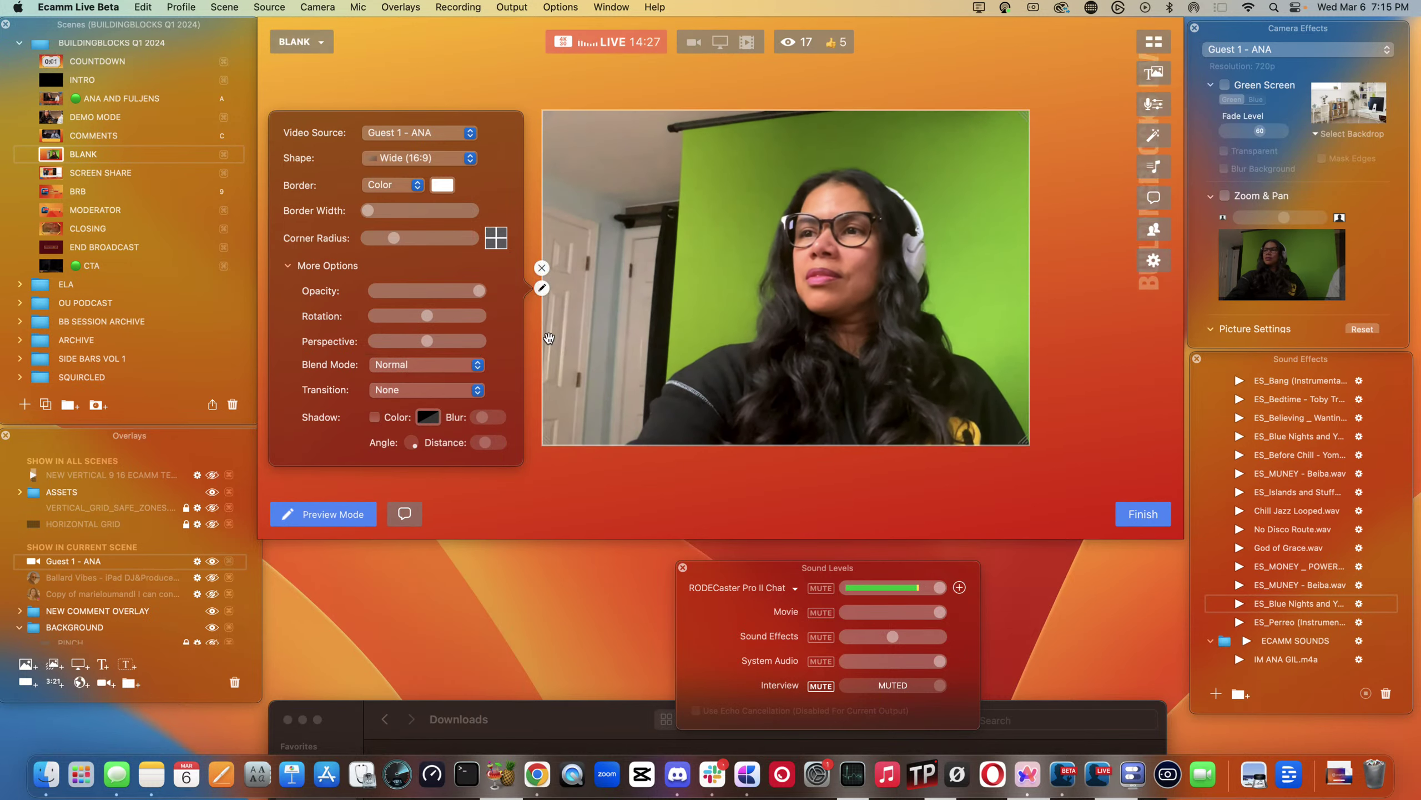
click(542, 287)
- Try Screen blending on the guest video, revert to Normal, and close the overlay settings
click(542, 287)
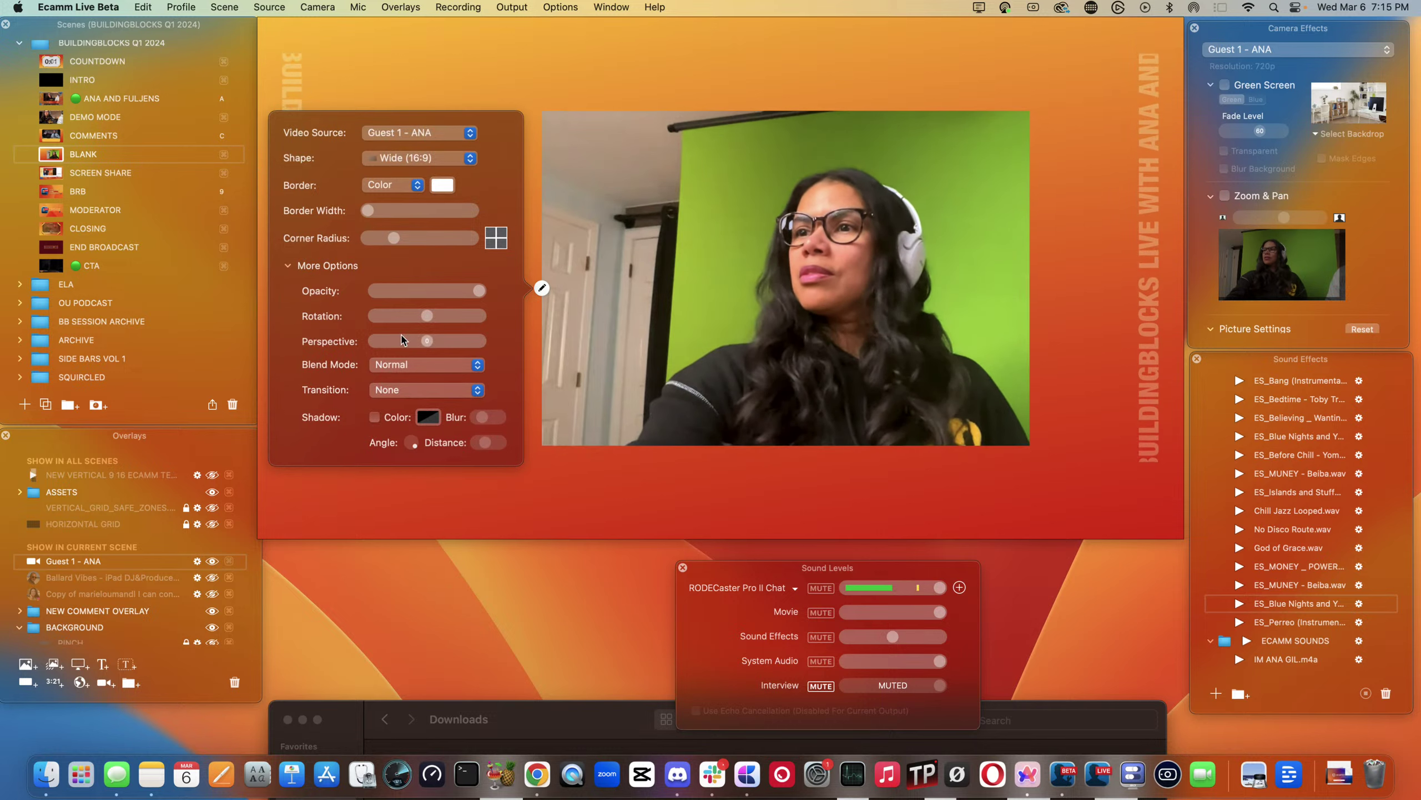
click(406, 374)
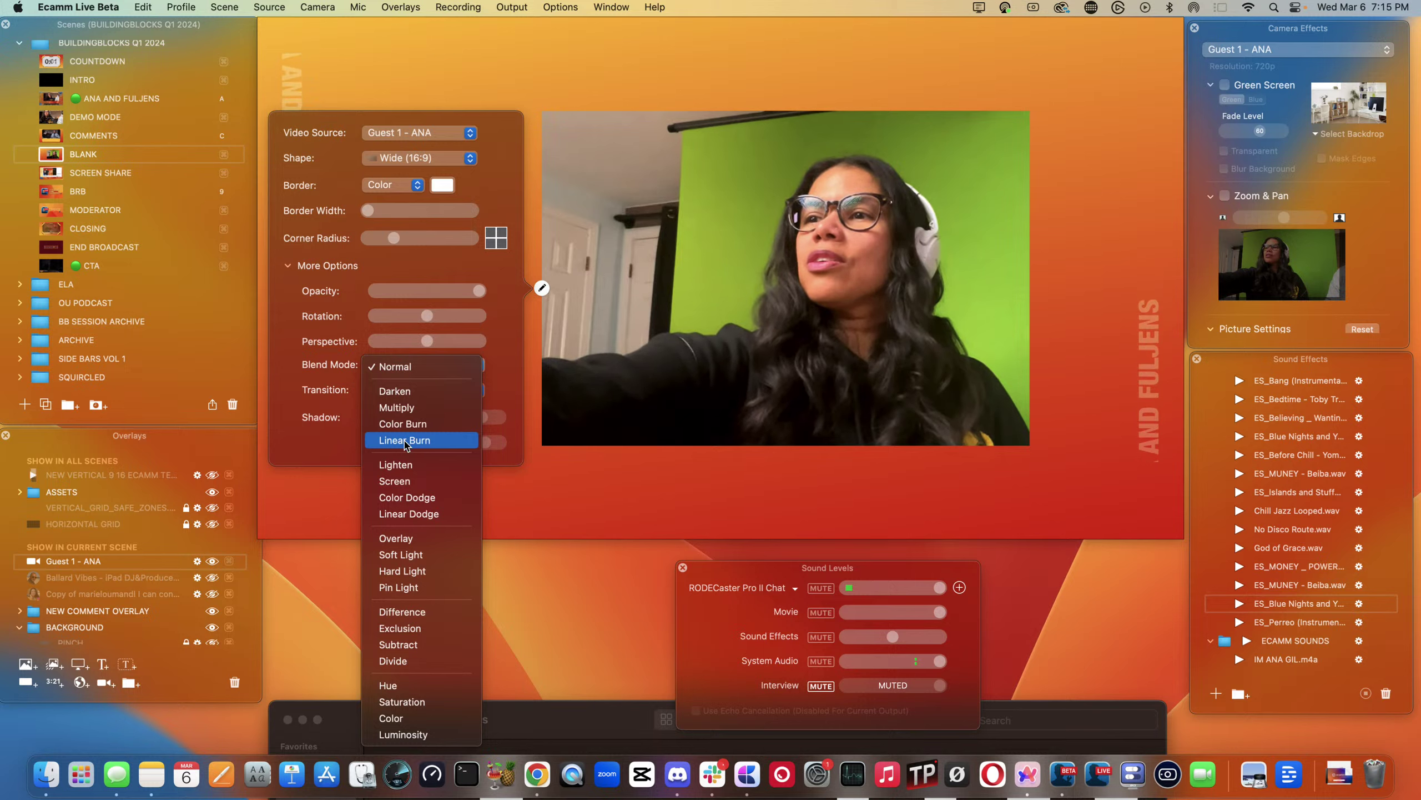
click(397, 481)
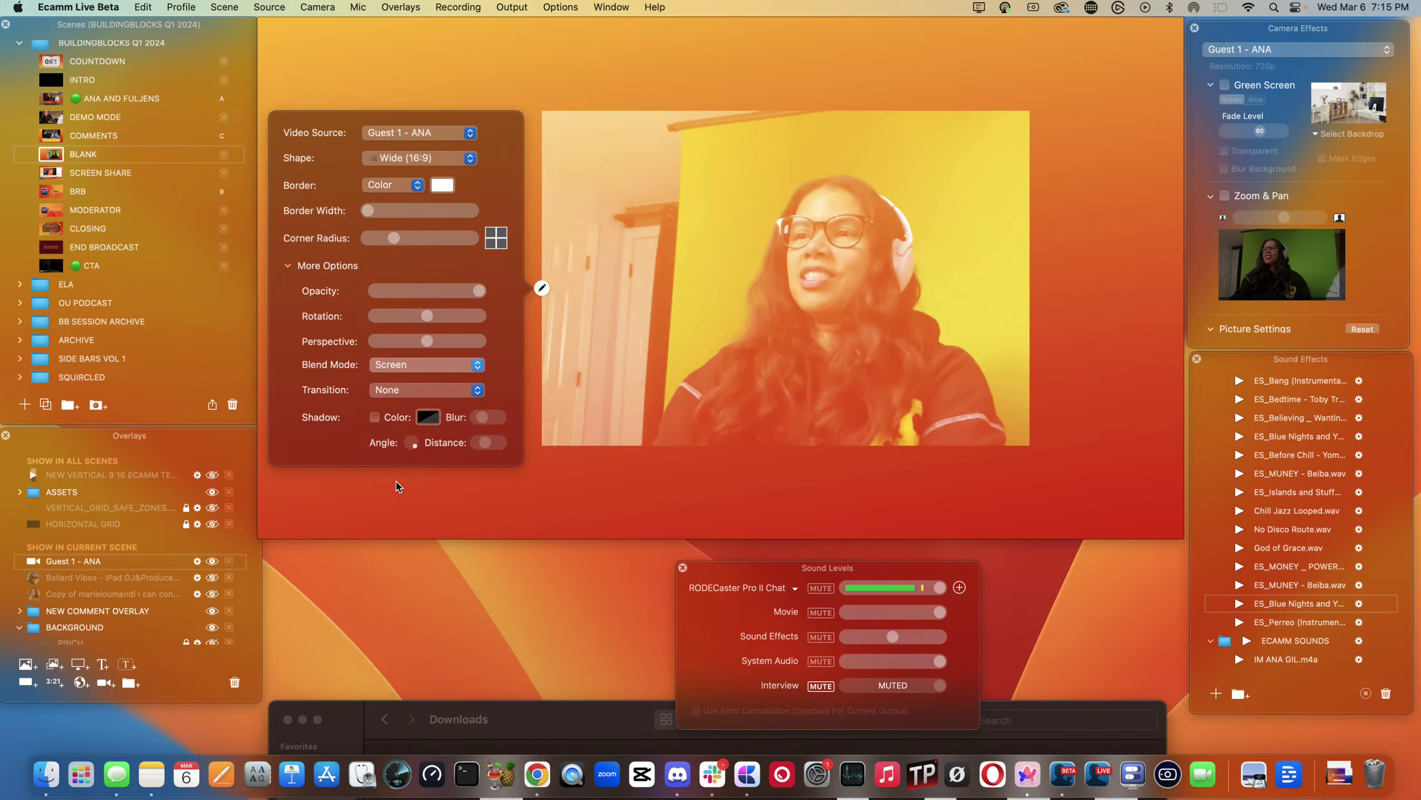
click(425, 376)
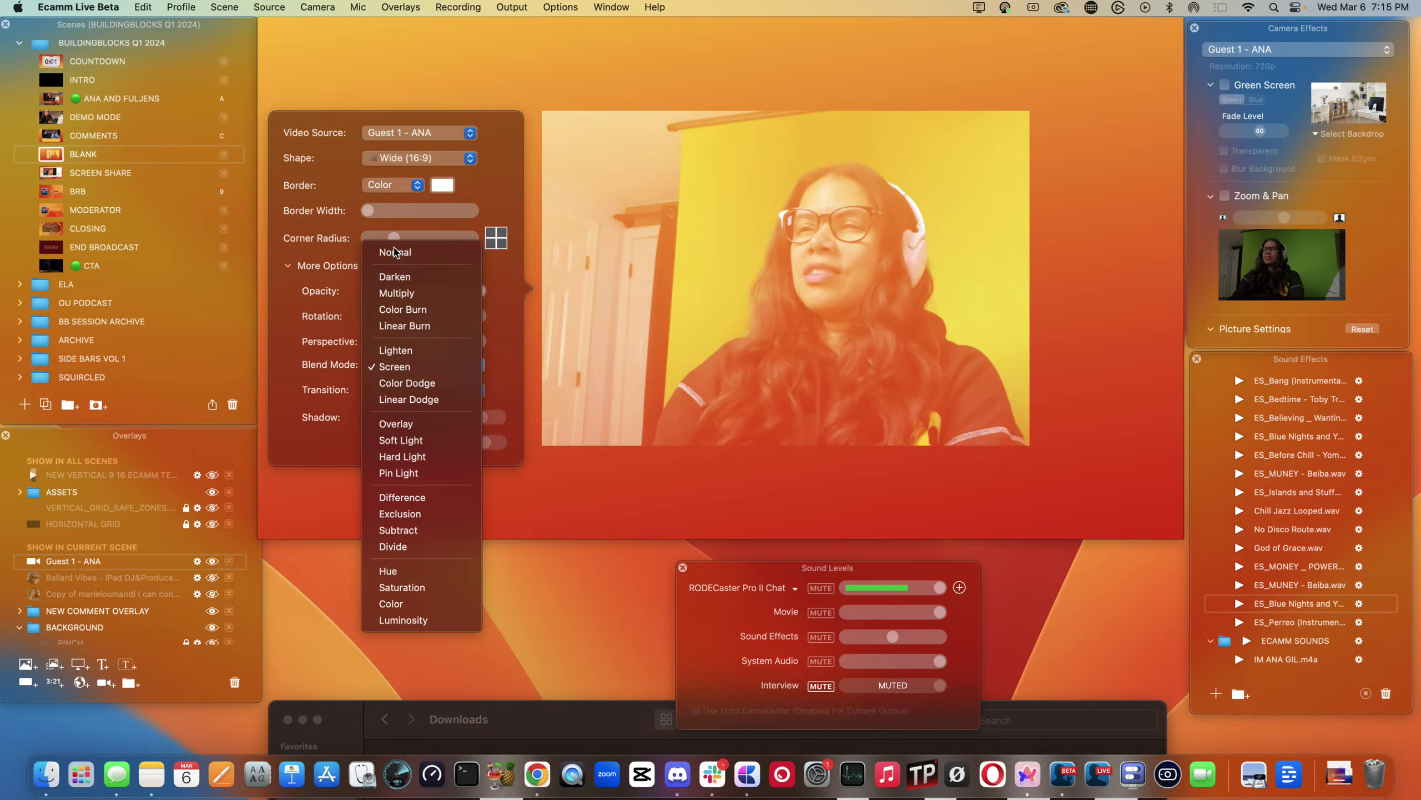
click(395, 252)
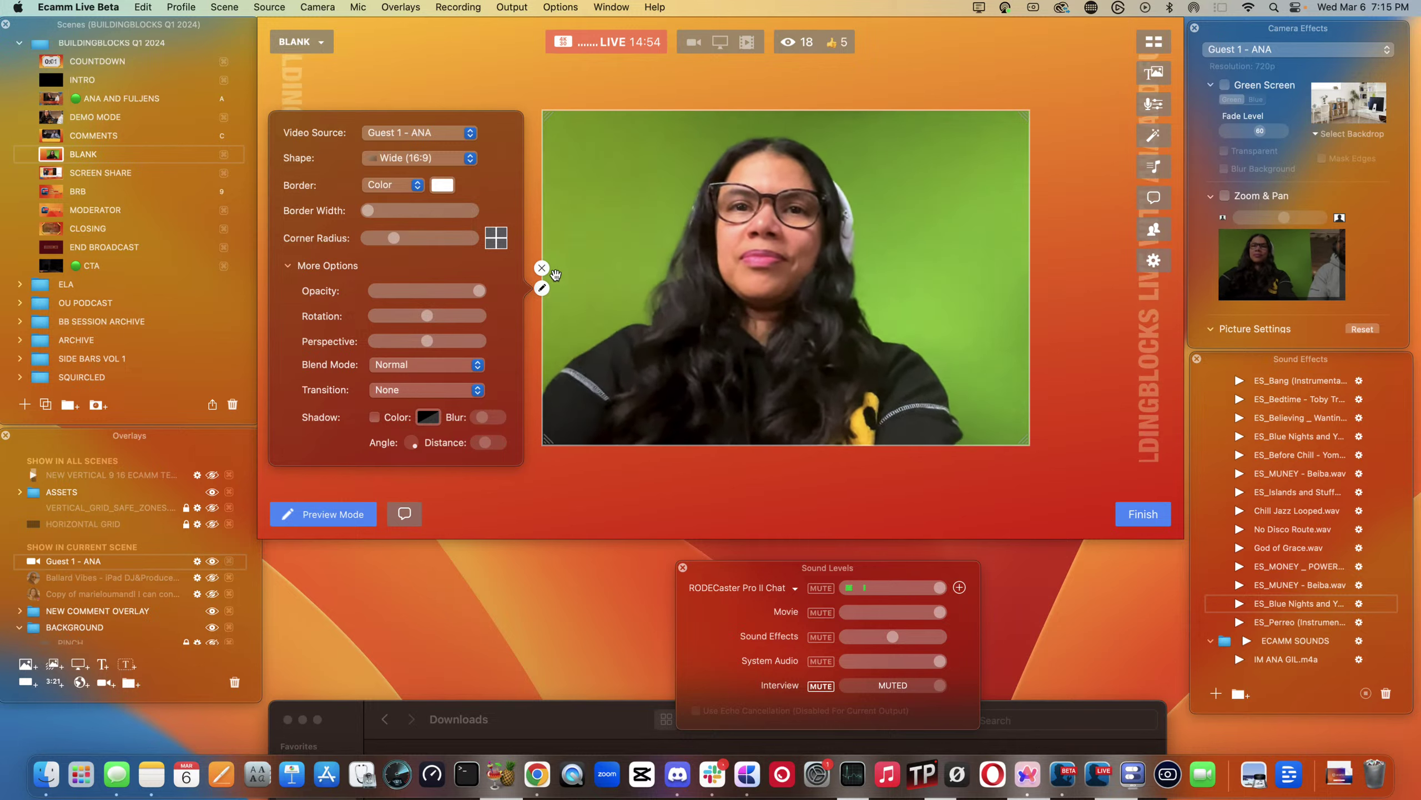
click(542, 287)
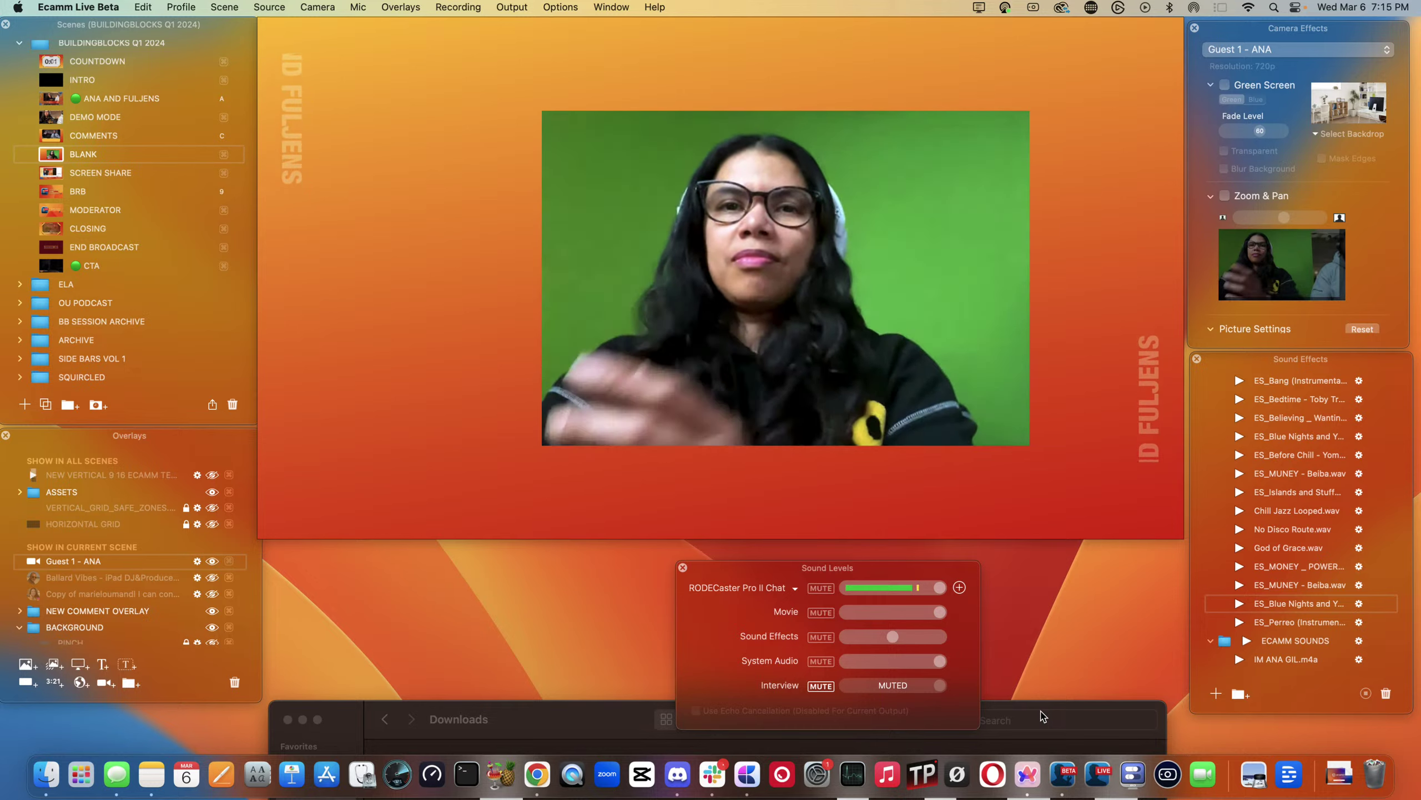
- Drag Ecamm Brand Guidelines.pdf from the Finder Downloads window into Ecamm Live's Overlays list
click(1042, 716)
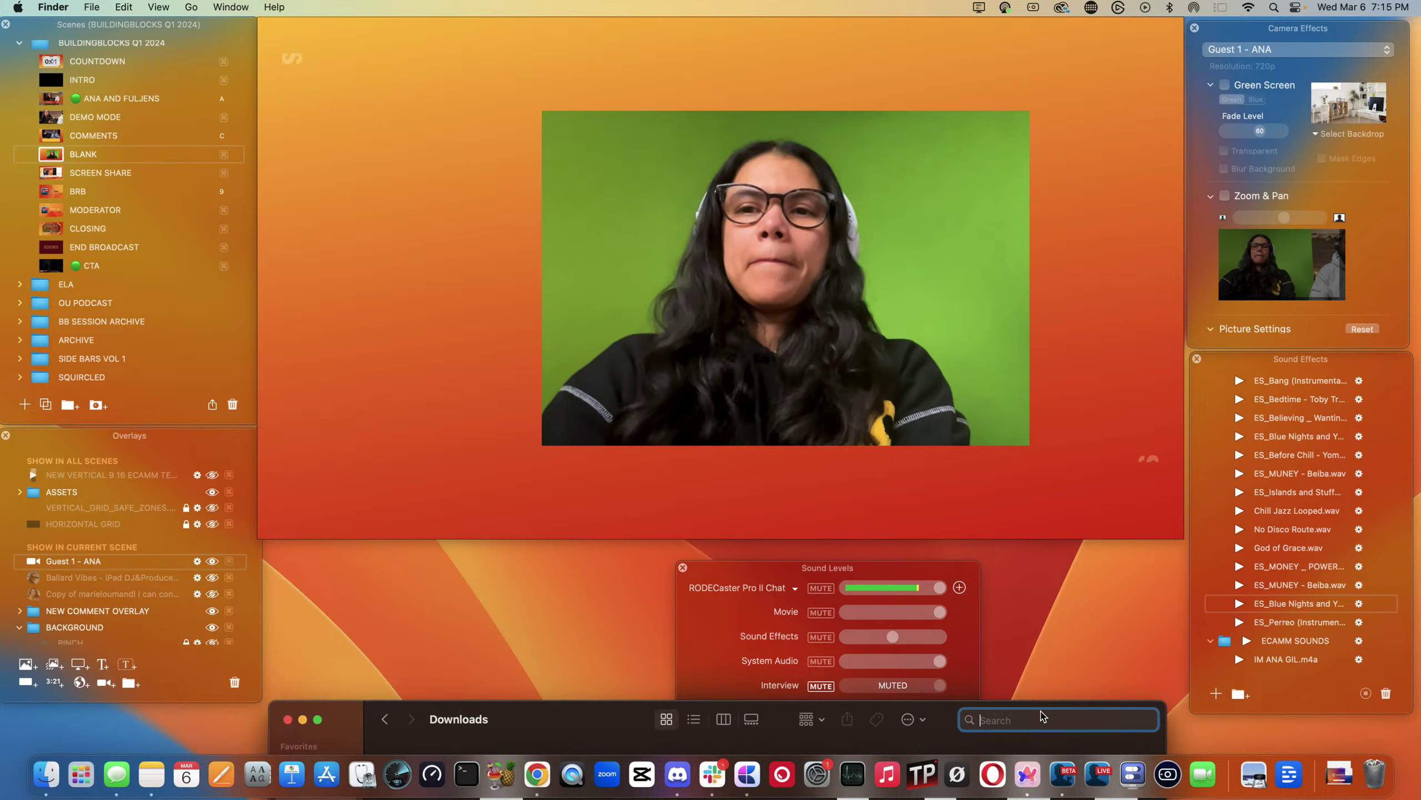
drag(891, 706, 1208, 619)
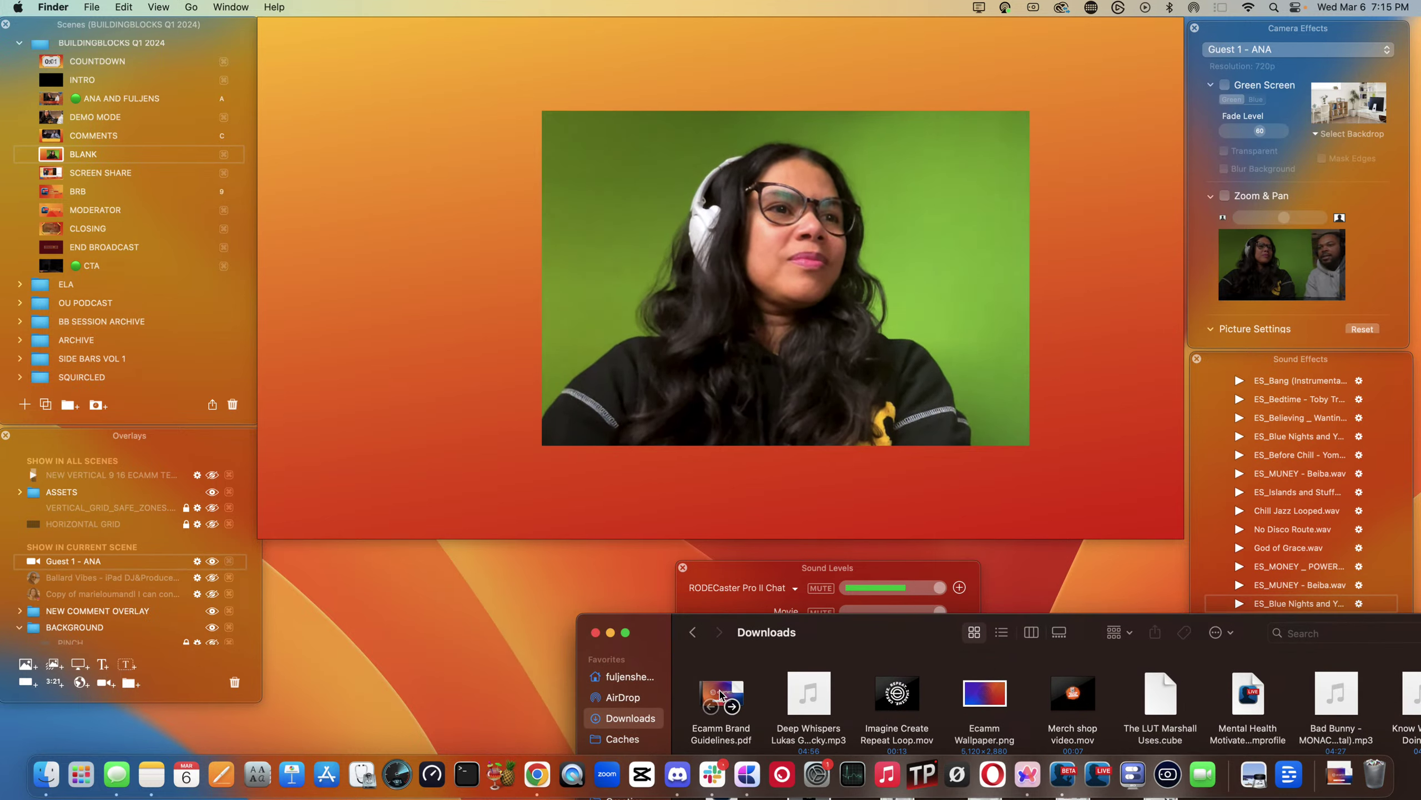
drag(720, 692, 160, 556)
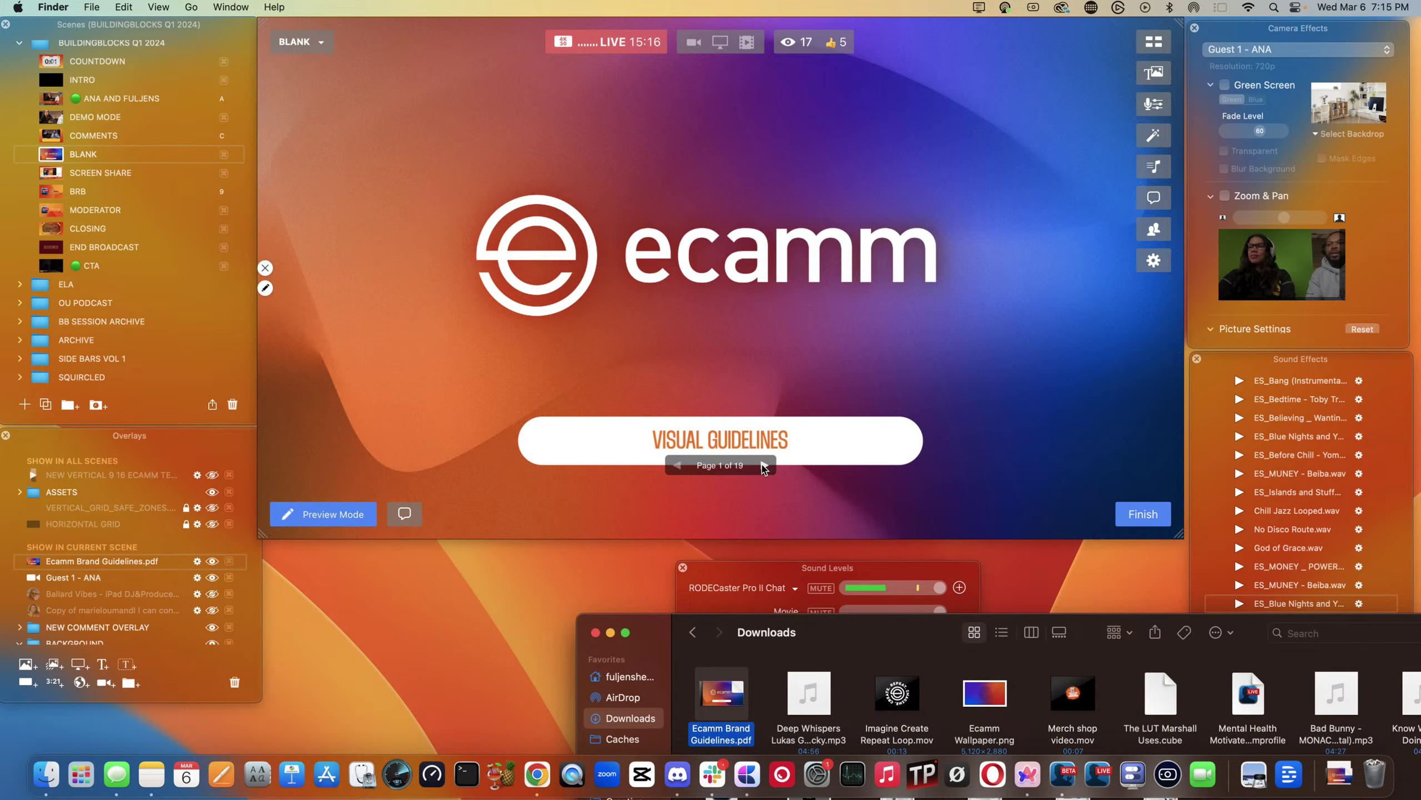
- Check PDF pages 1-2, place Guest 1 - ANA above the PDF, and shift the camera right
click(763, 466)
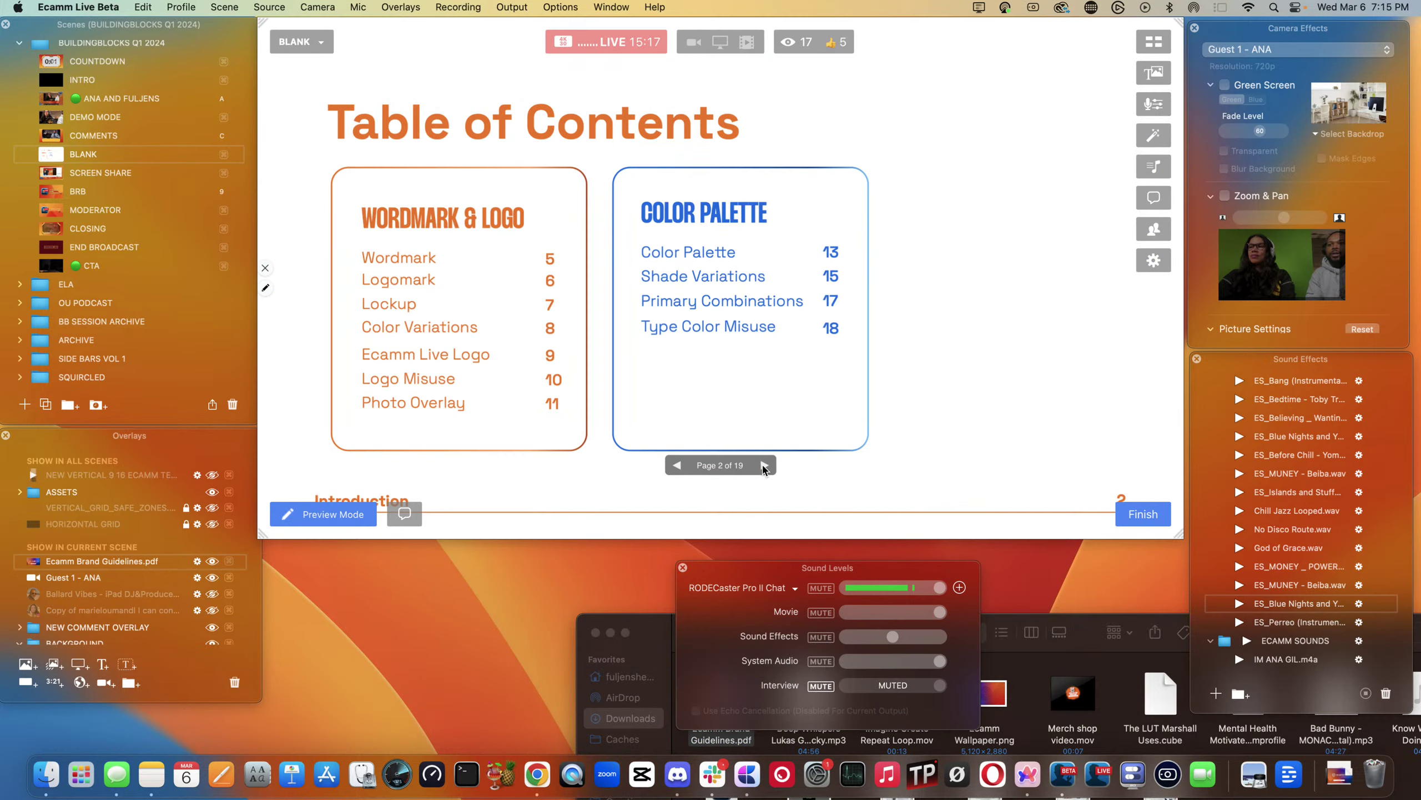
click(677, 465)
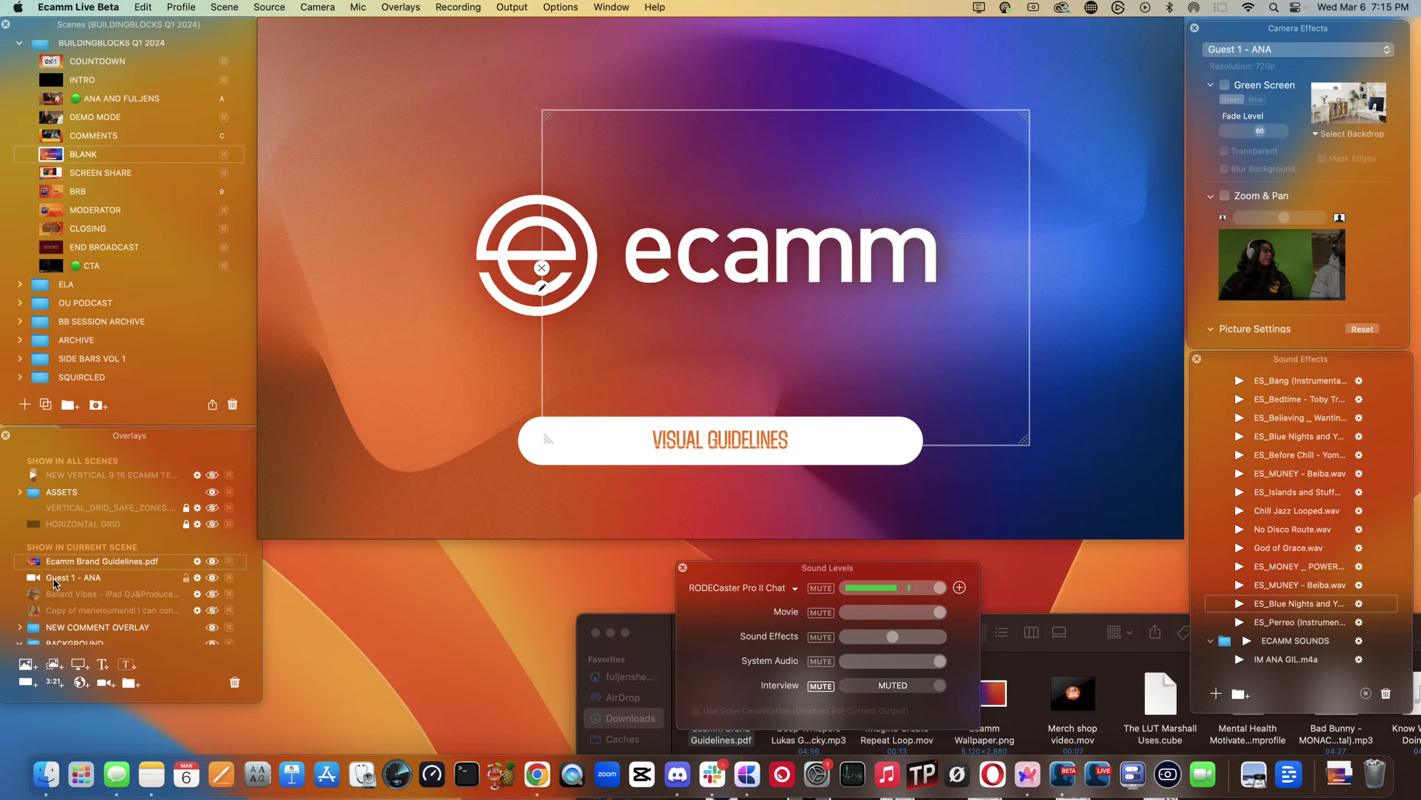
drag(63, 556, 62, 554)
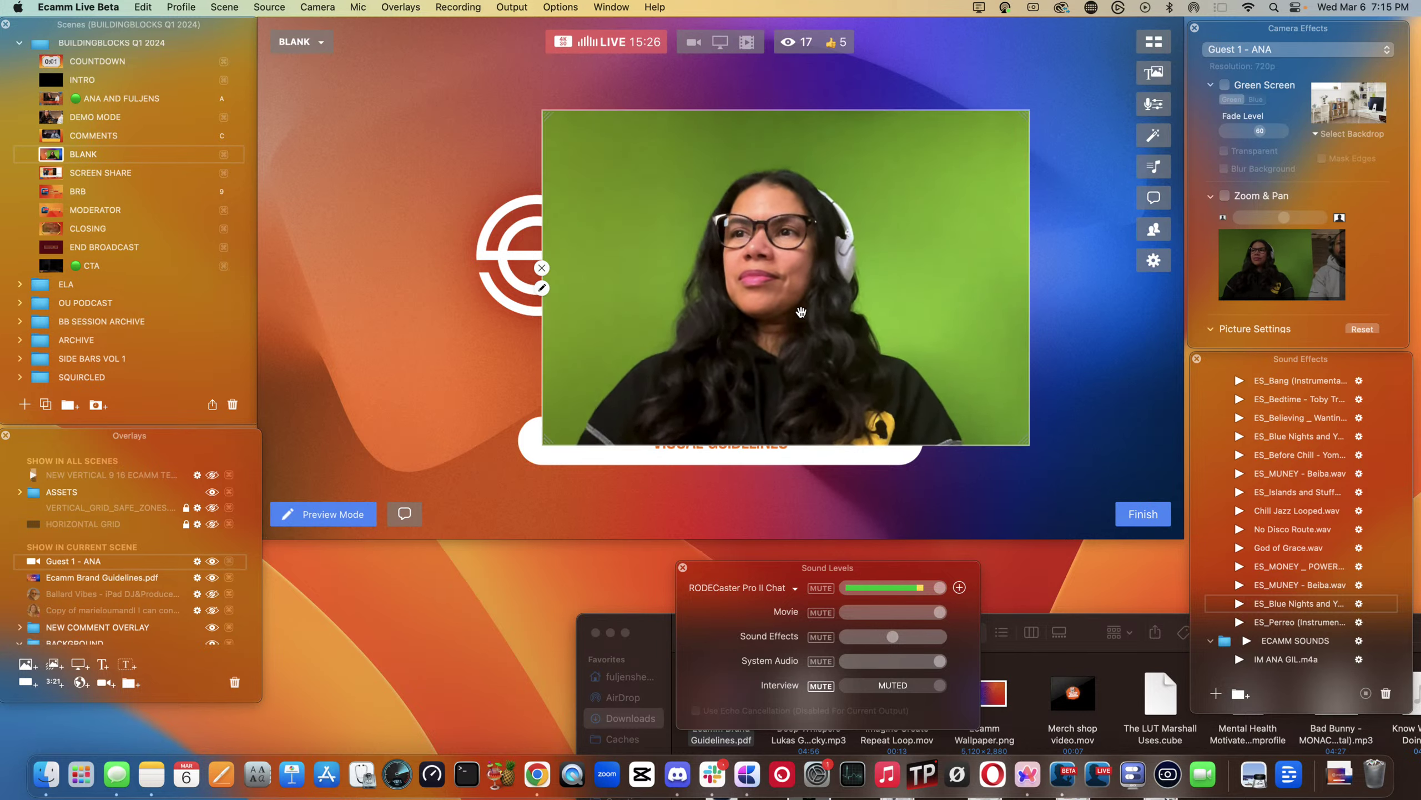
drag(752, 278, 849, 287)
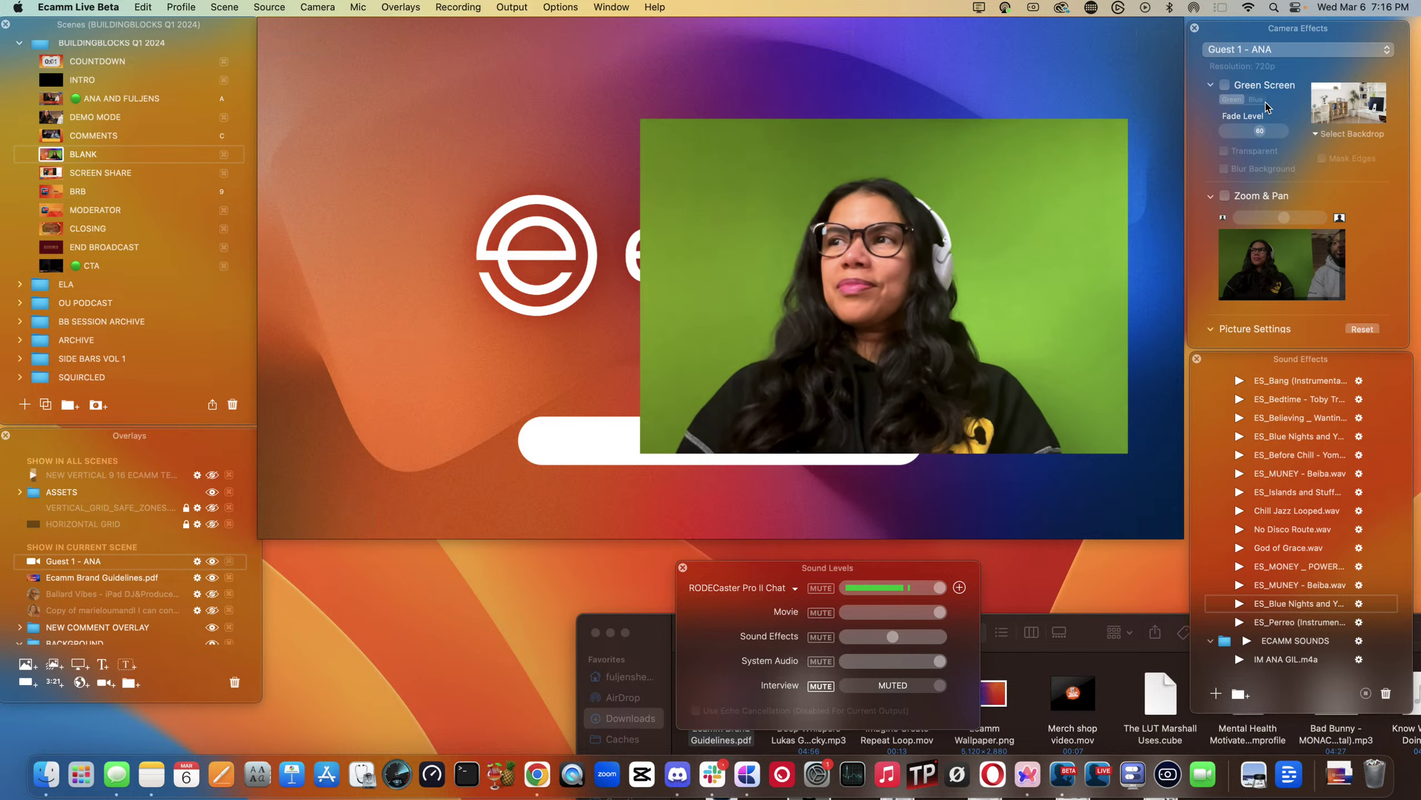
- Enable Green Screen with Transparent background, then shrink the camera cutout and move it bottom-right
click(1225, 86)
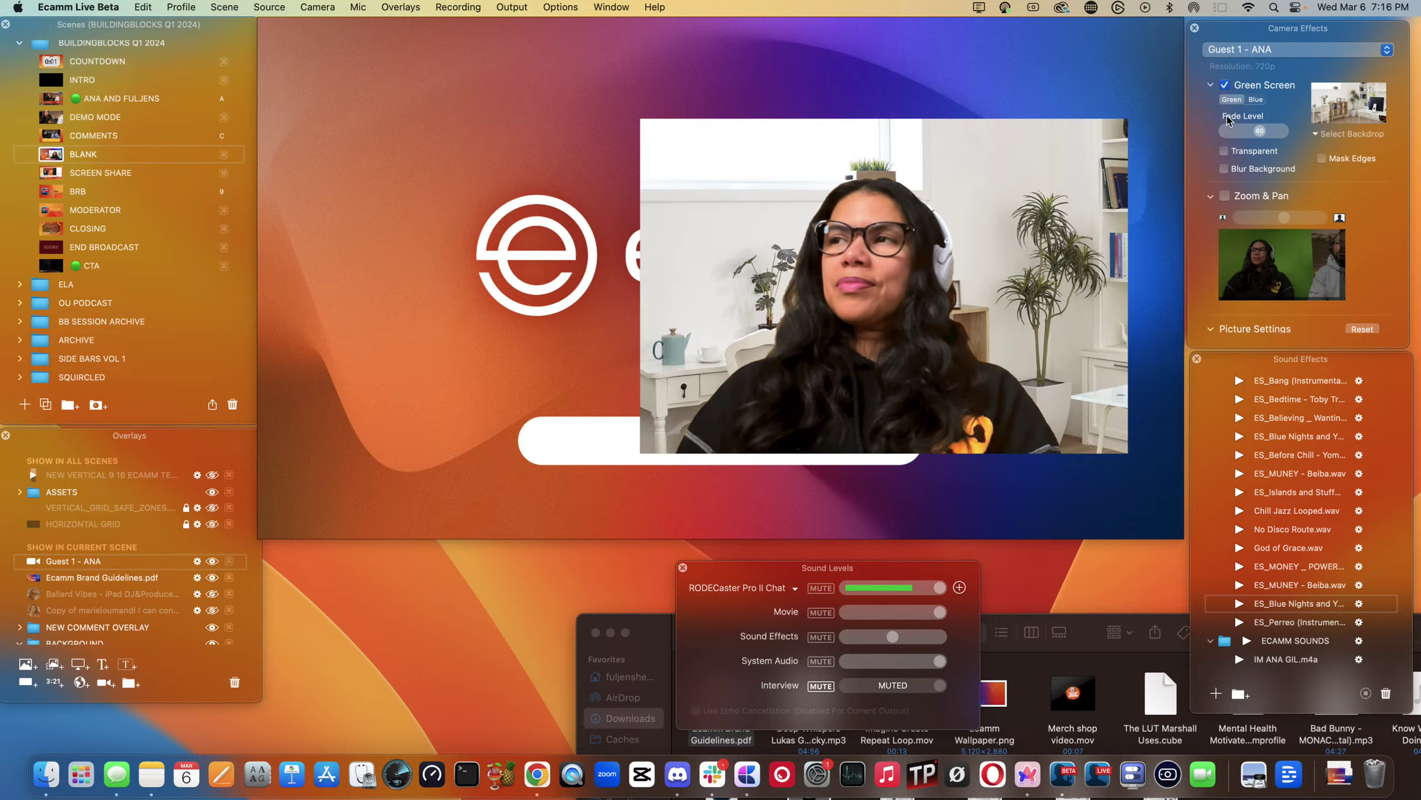
click(1224, 152)
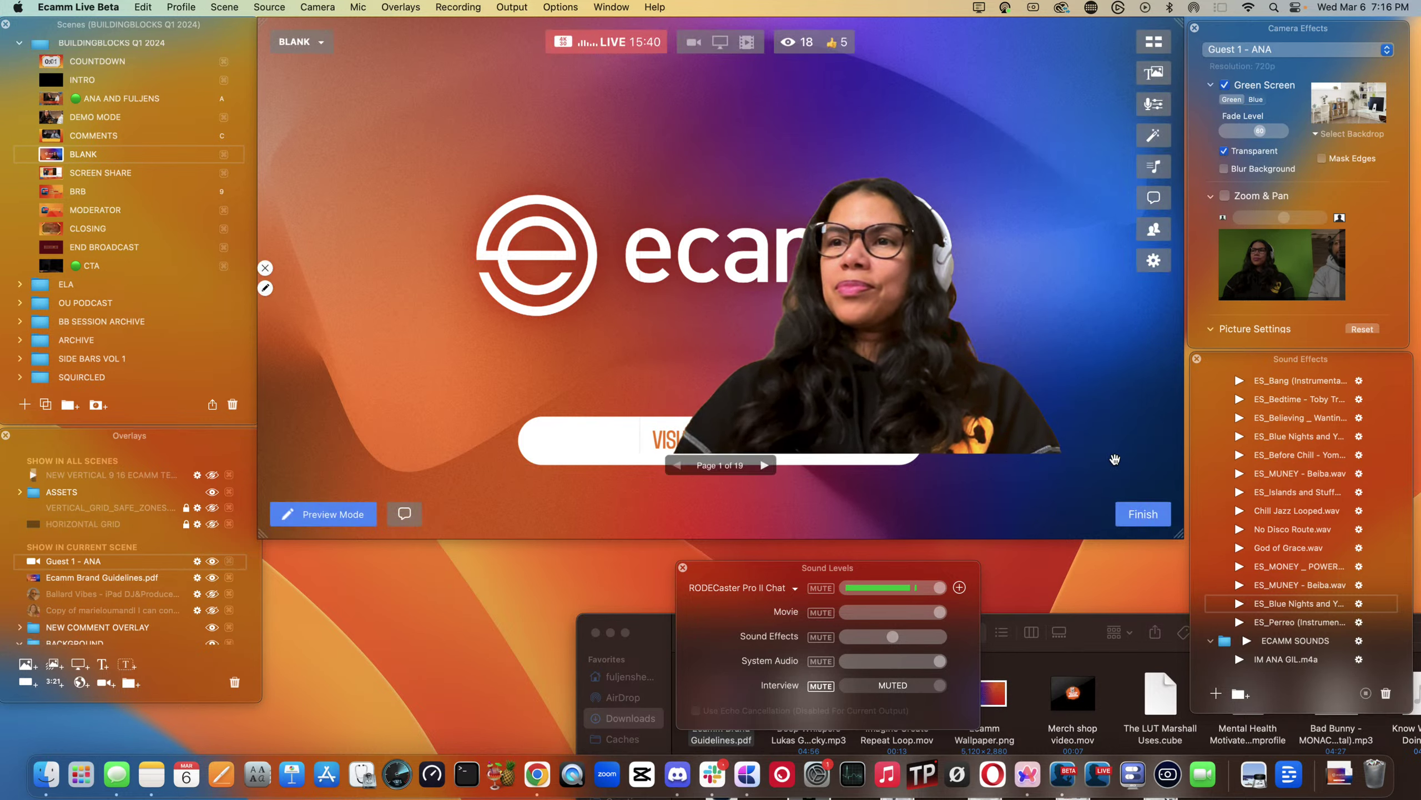
drag(1120, 448, 1061, 407)
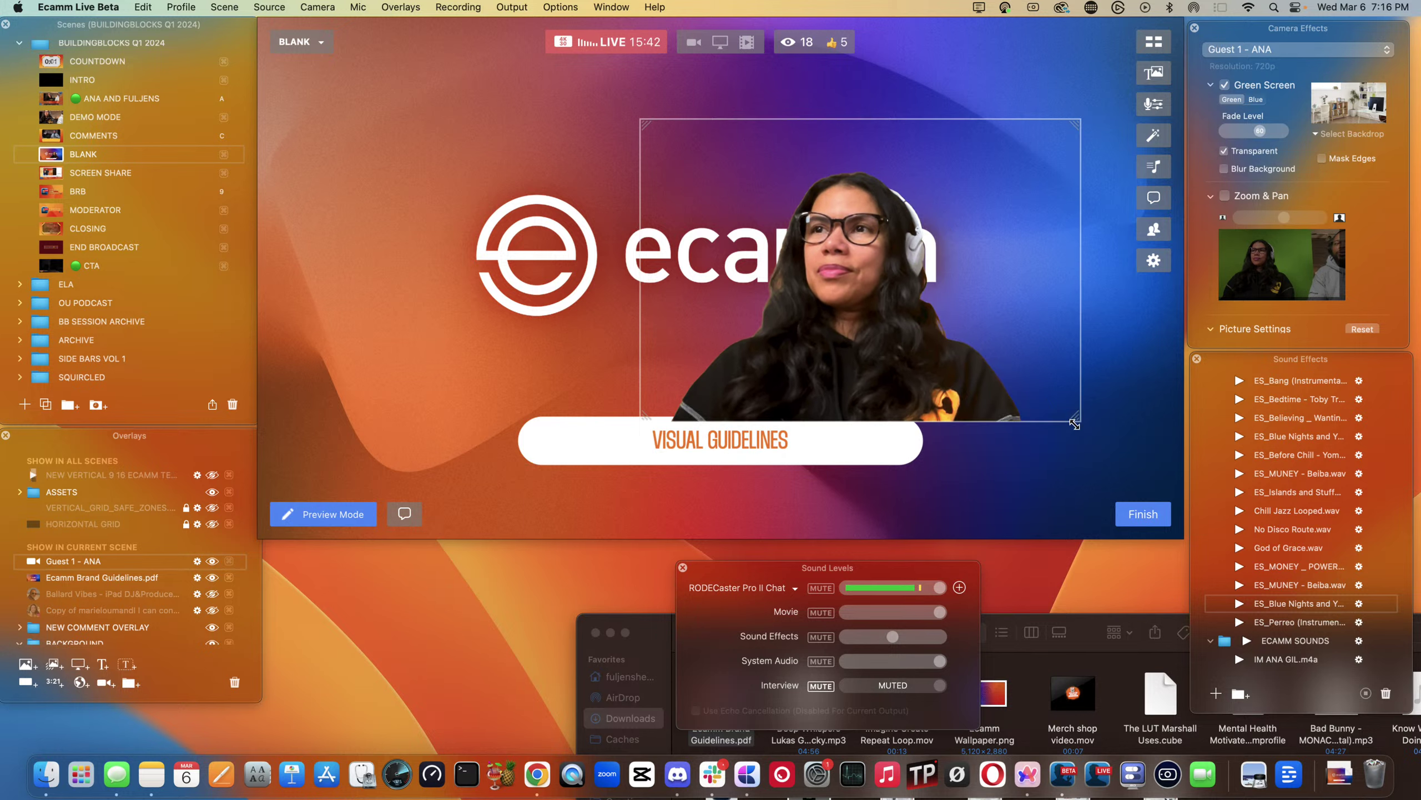
drag(851, 302, 1084, 443)
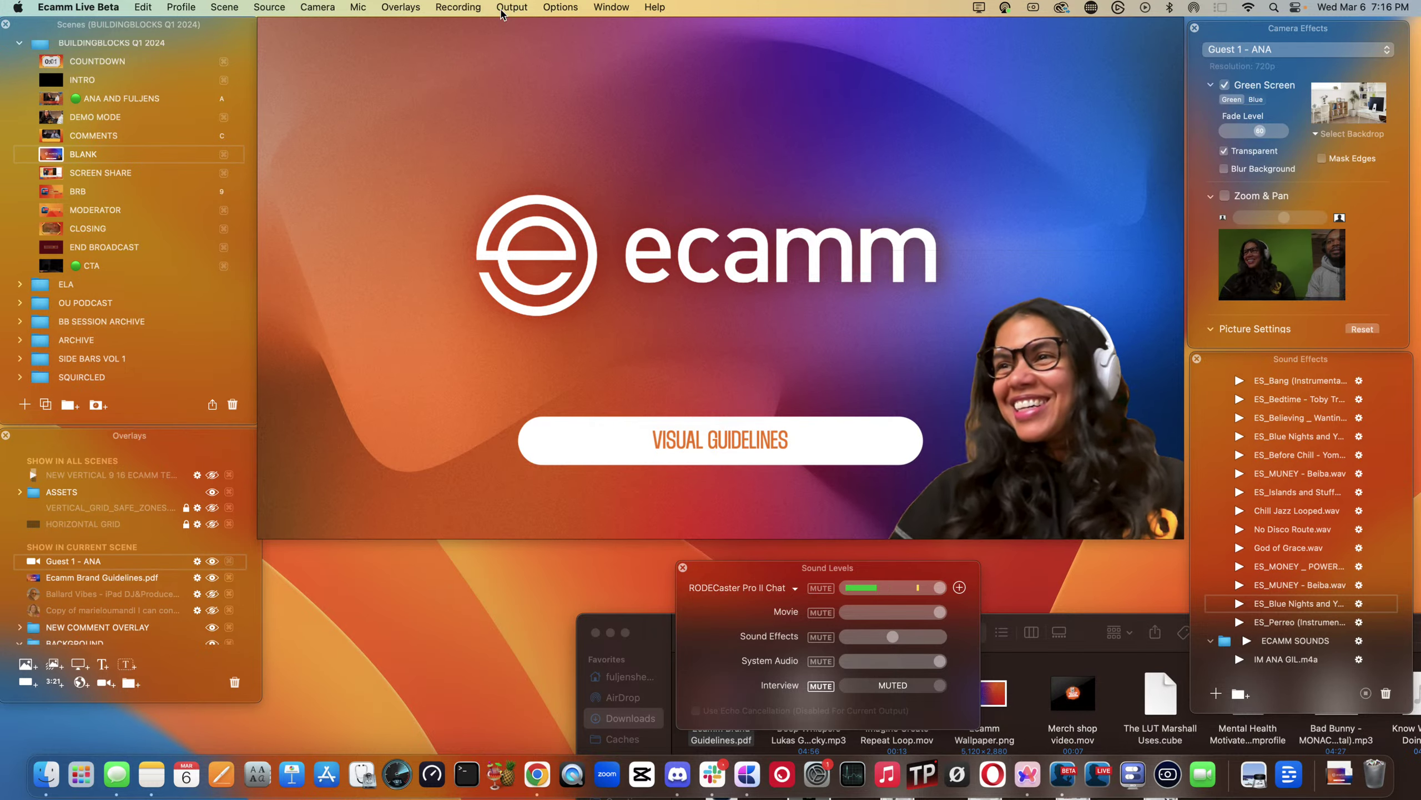
- Turn on Live Demo Mode from the Options menu and advance the PDF to the Table of Contents
click(510, 7)
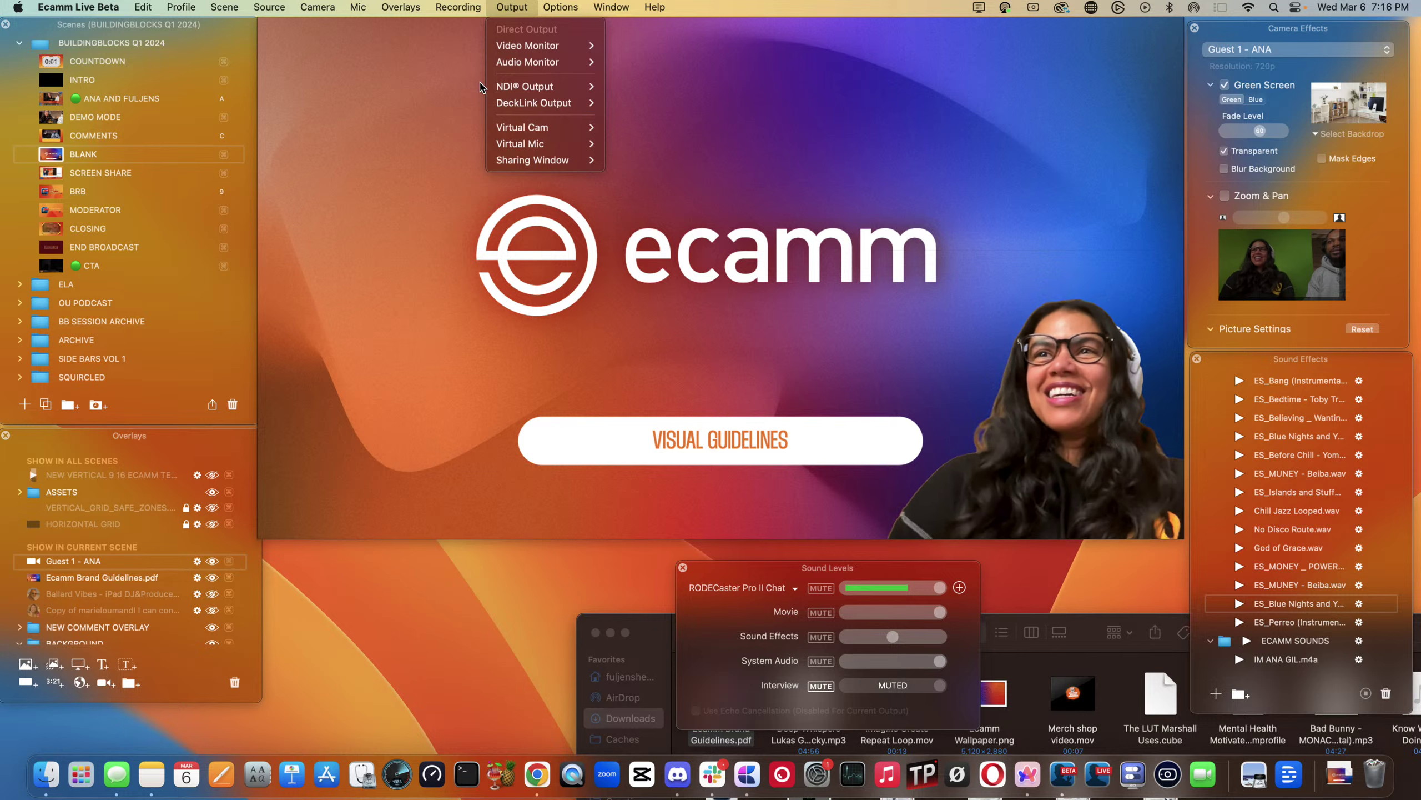
mouse_move(560, 7)
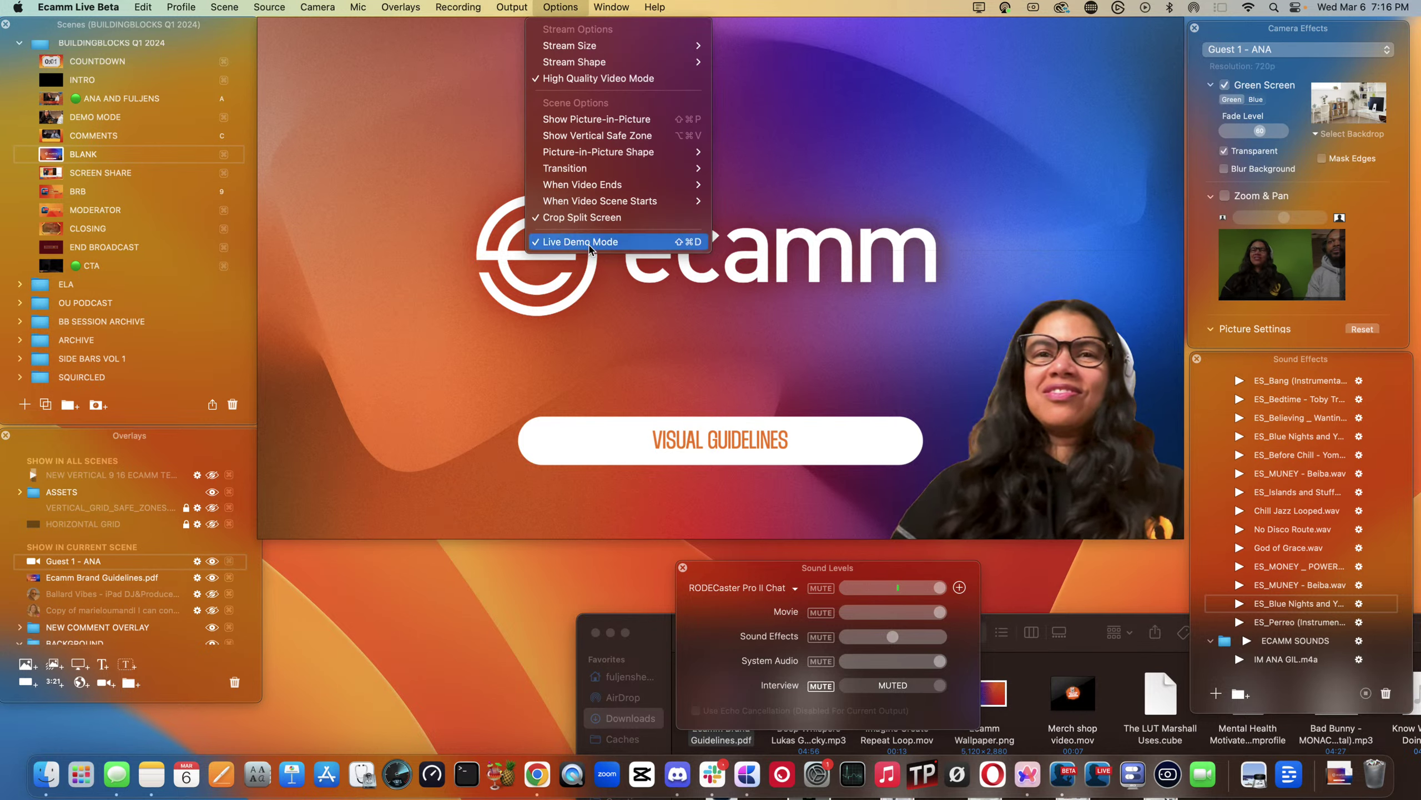
click(589, 241)
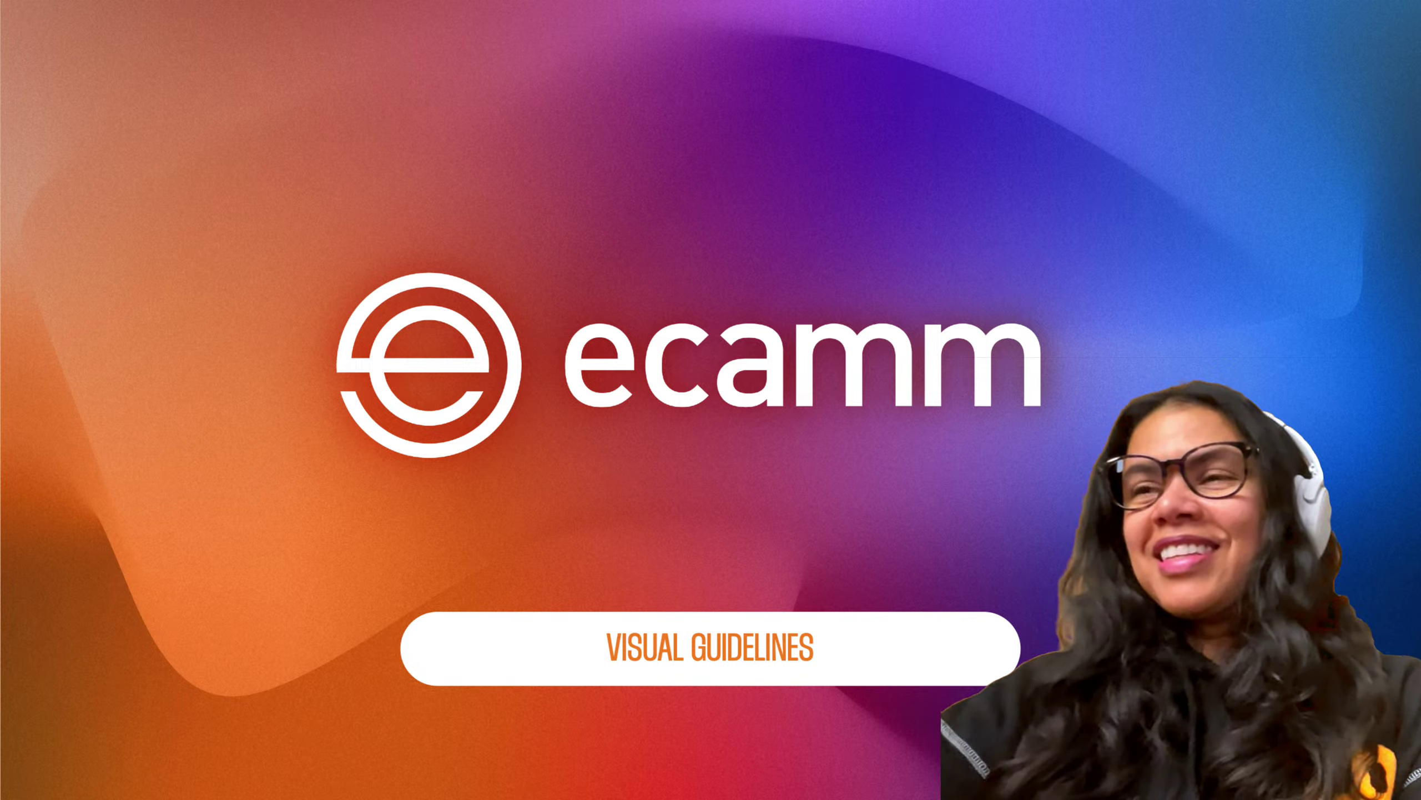
key(Right)
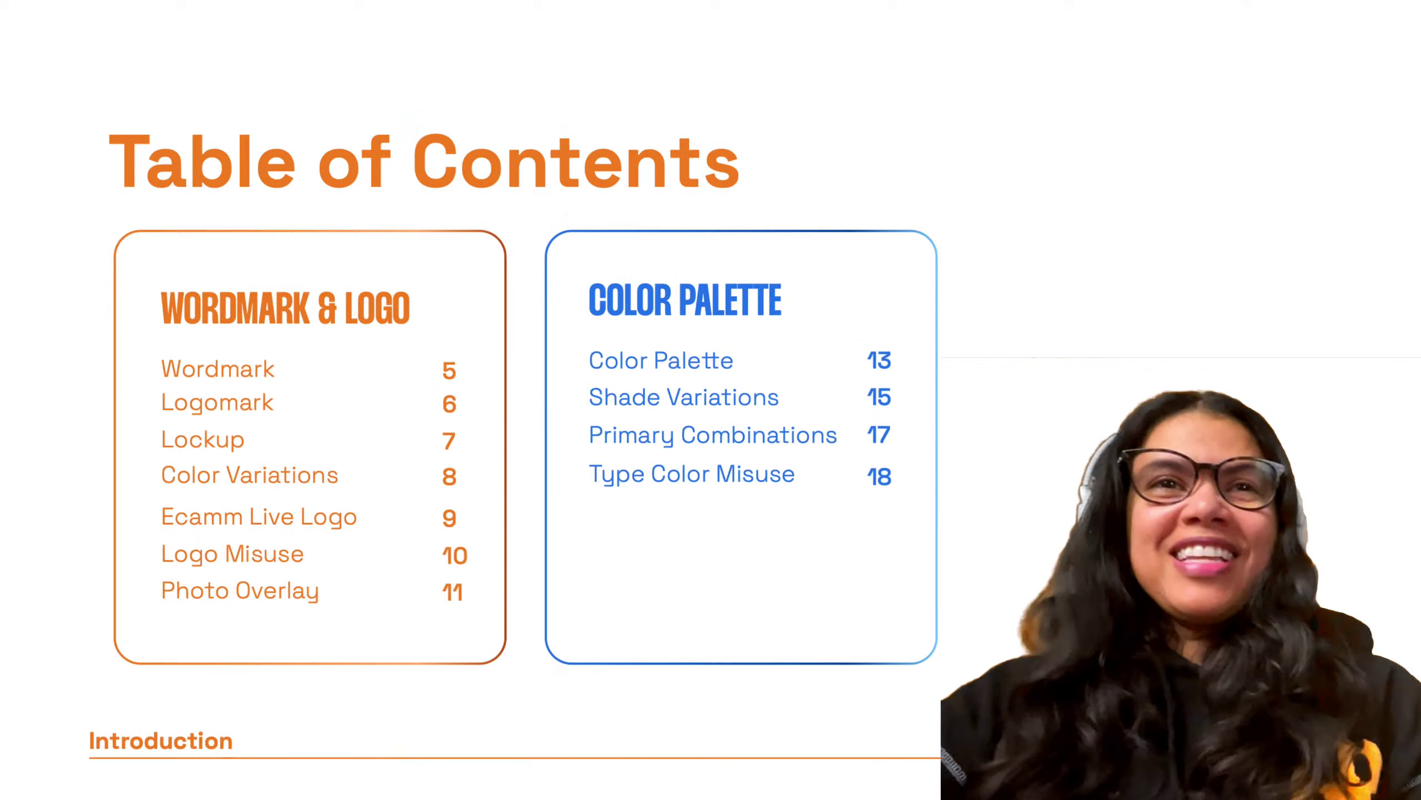
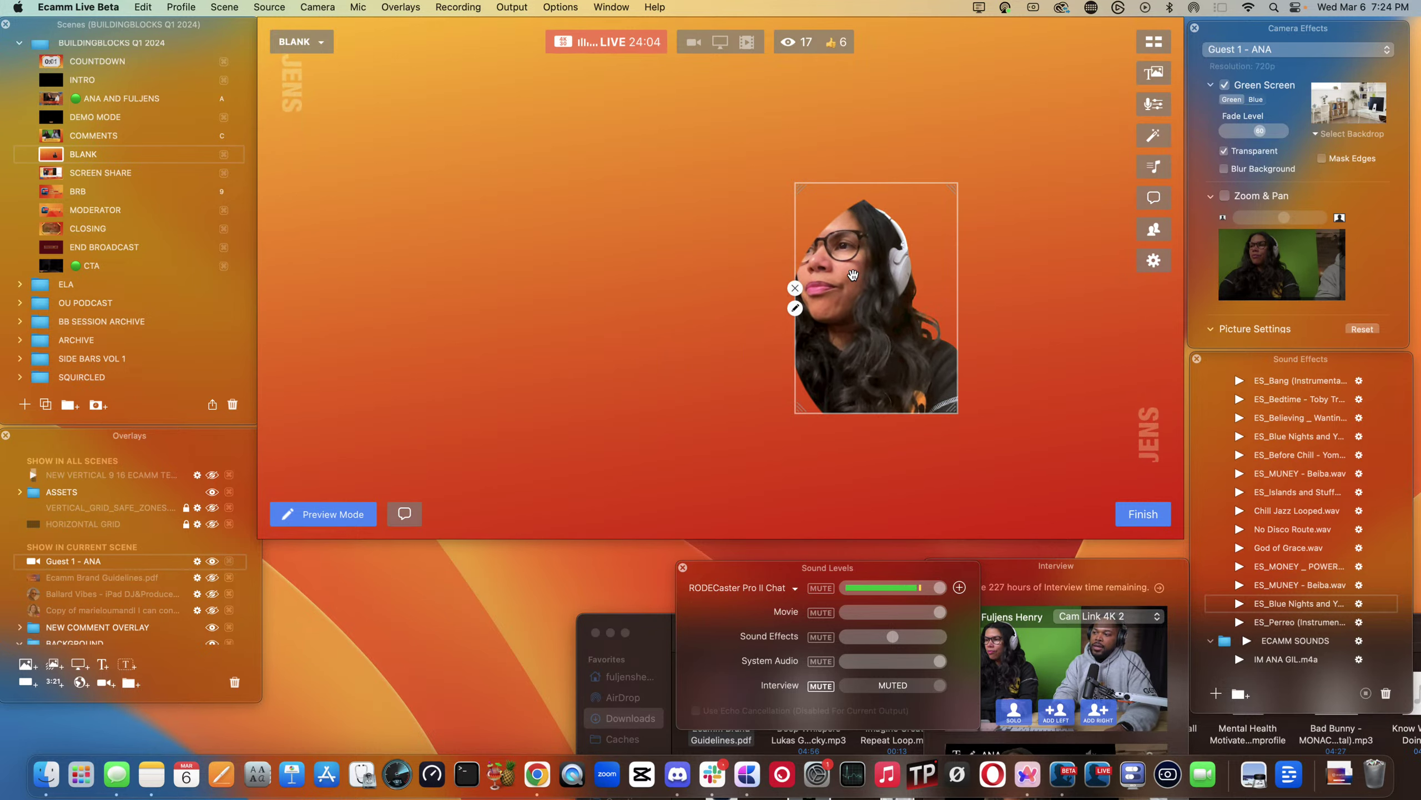
- Set the guest camera's shape to Squircle
click(794, 309)
click(669, 190)
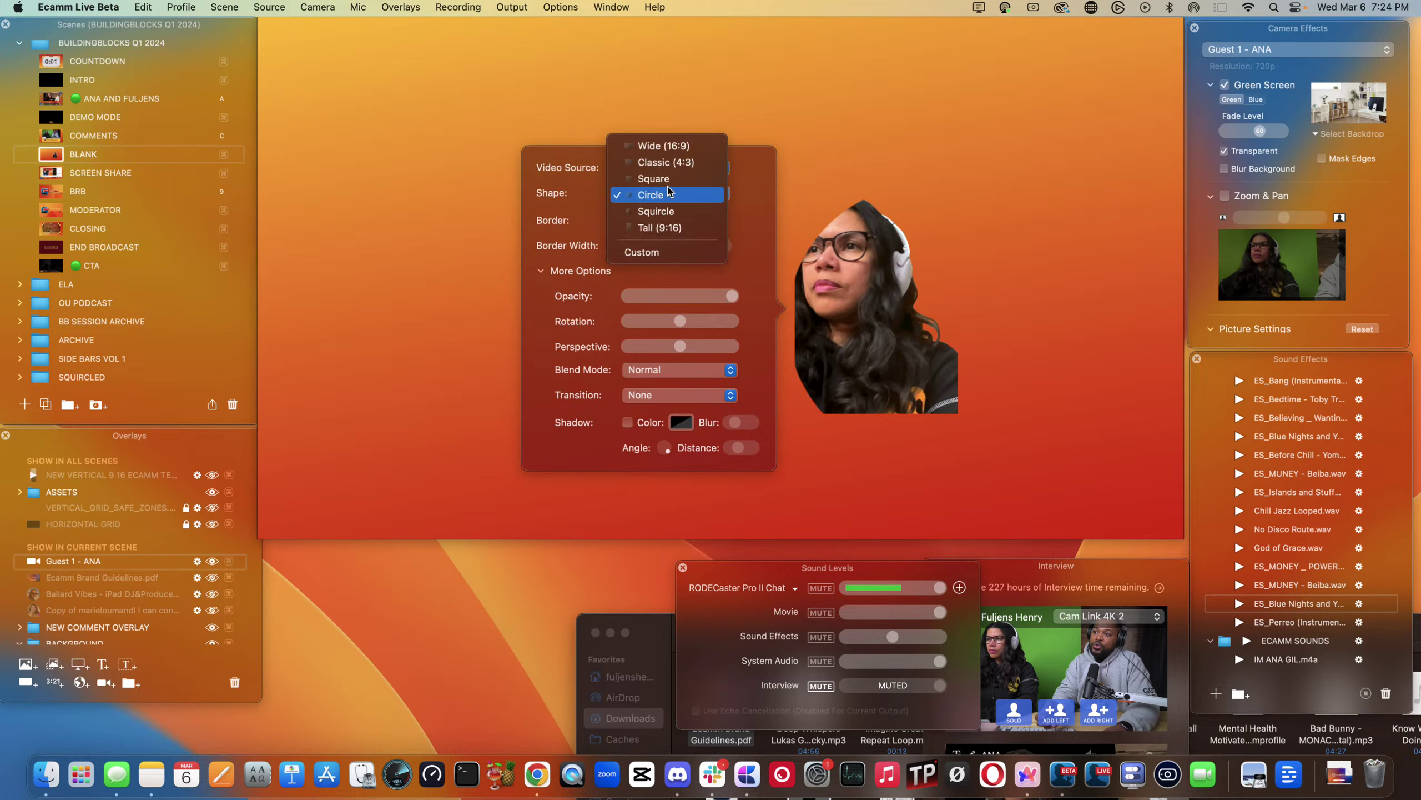
click(656, 211)
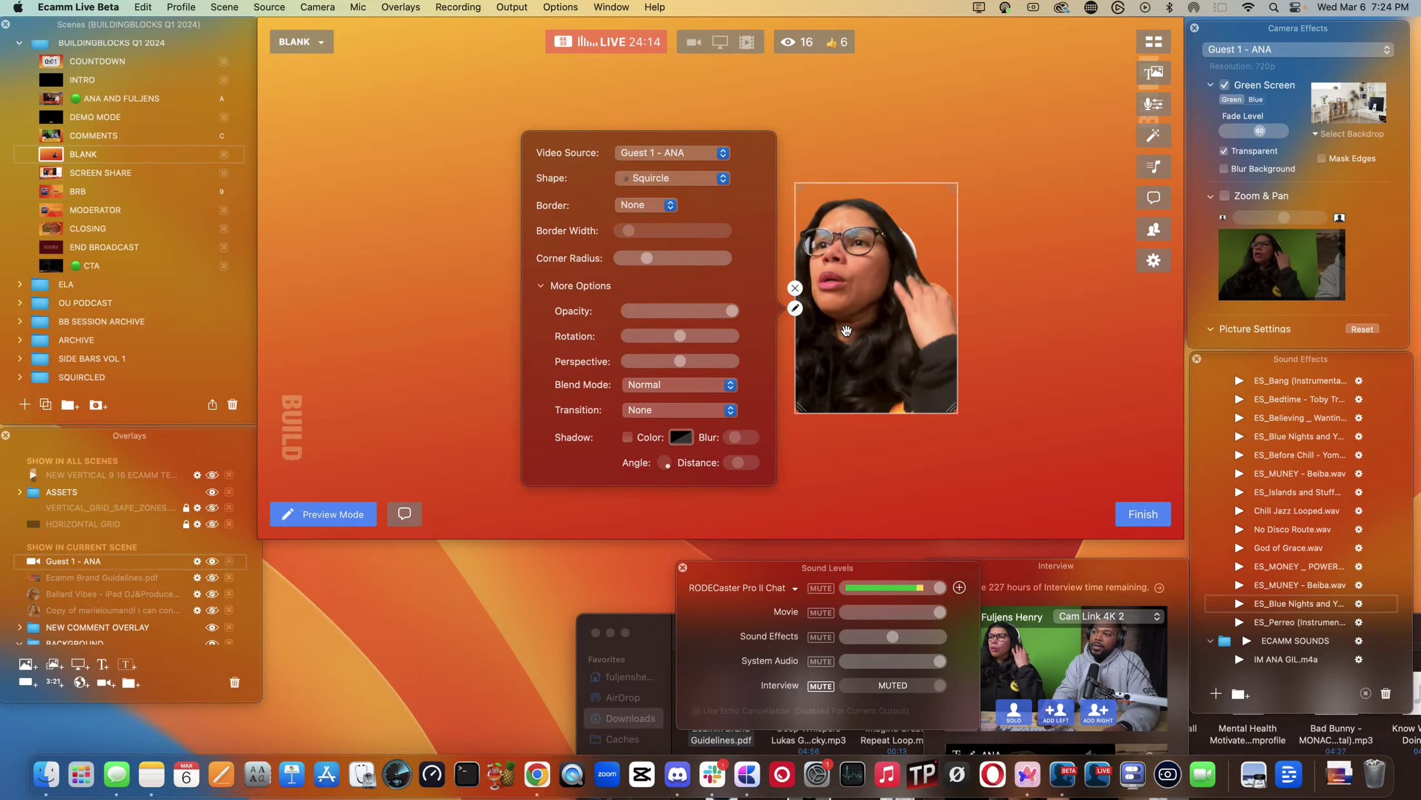
click(796, 309)
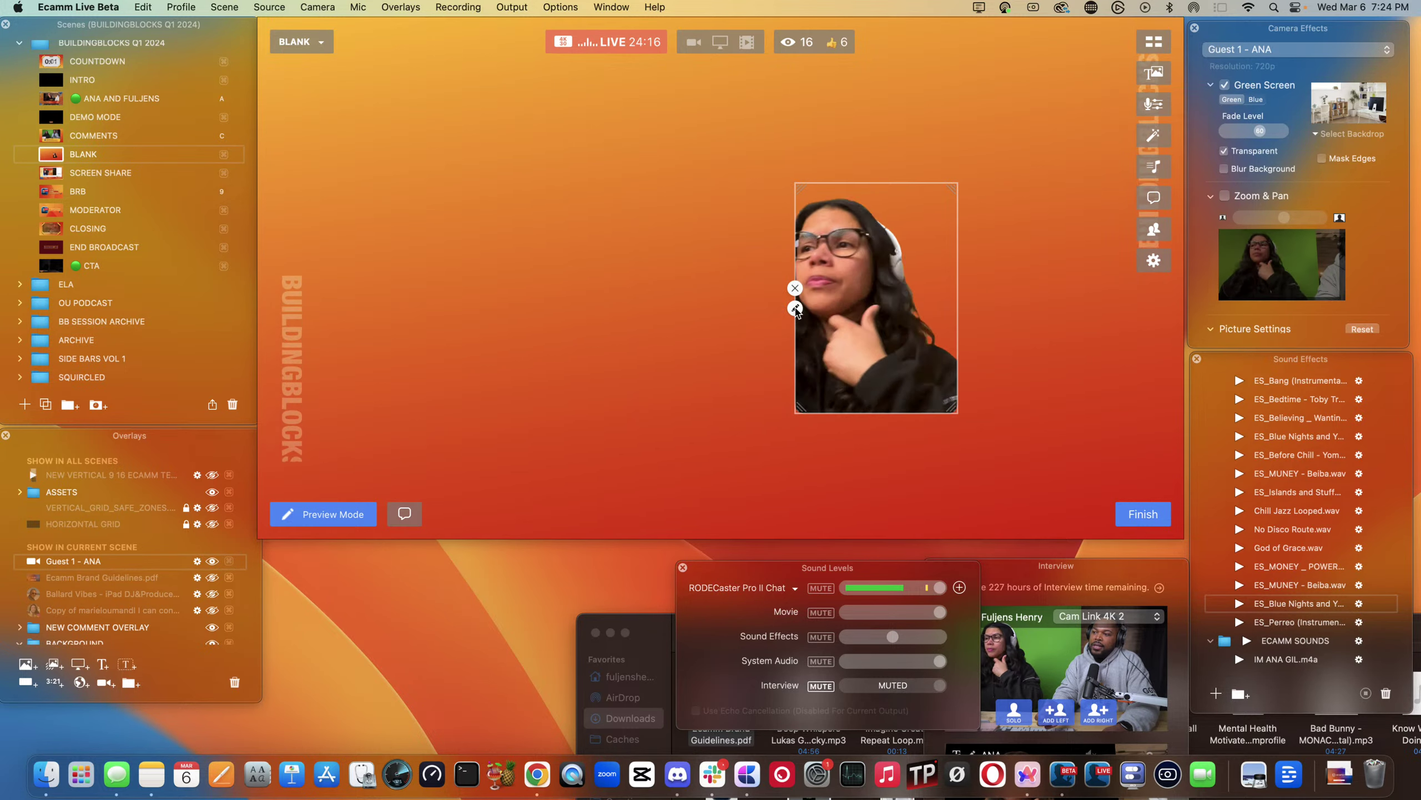
- Change the guest camera to Wide (16:9) and move it toward the canvas centre
click(795, 309)
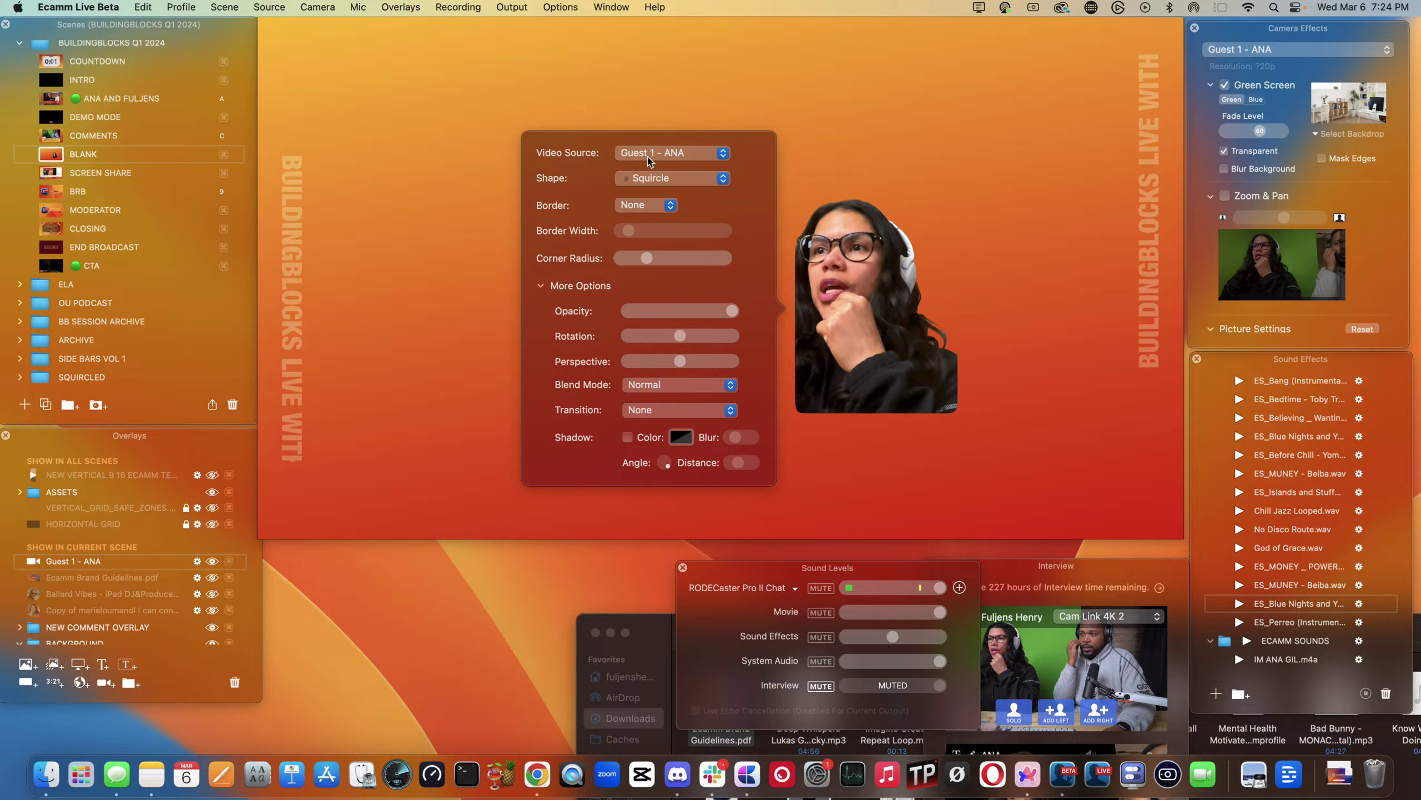
click(654, 178)
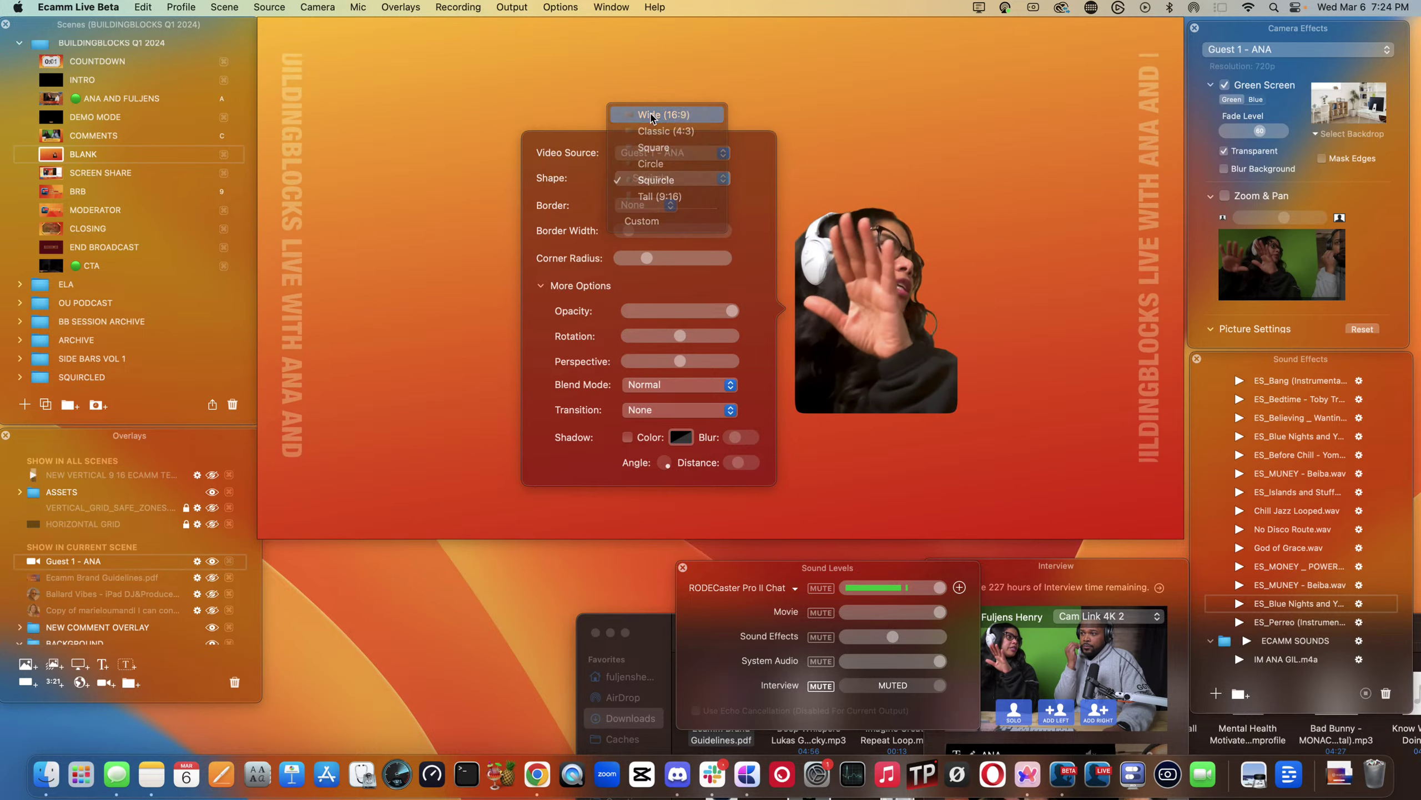
click(700, 112)
drag(809, 269, 749, 248)
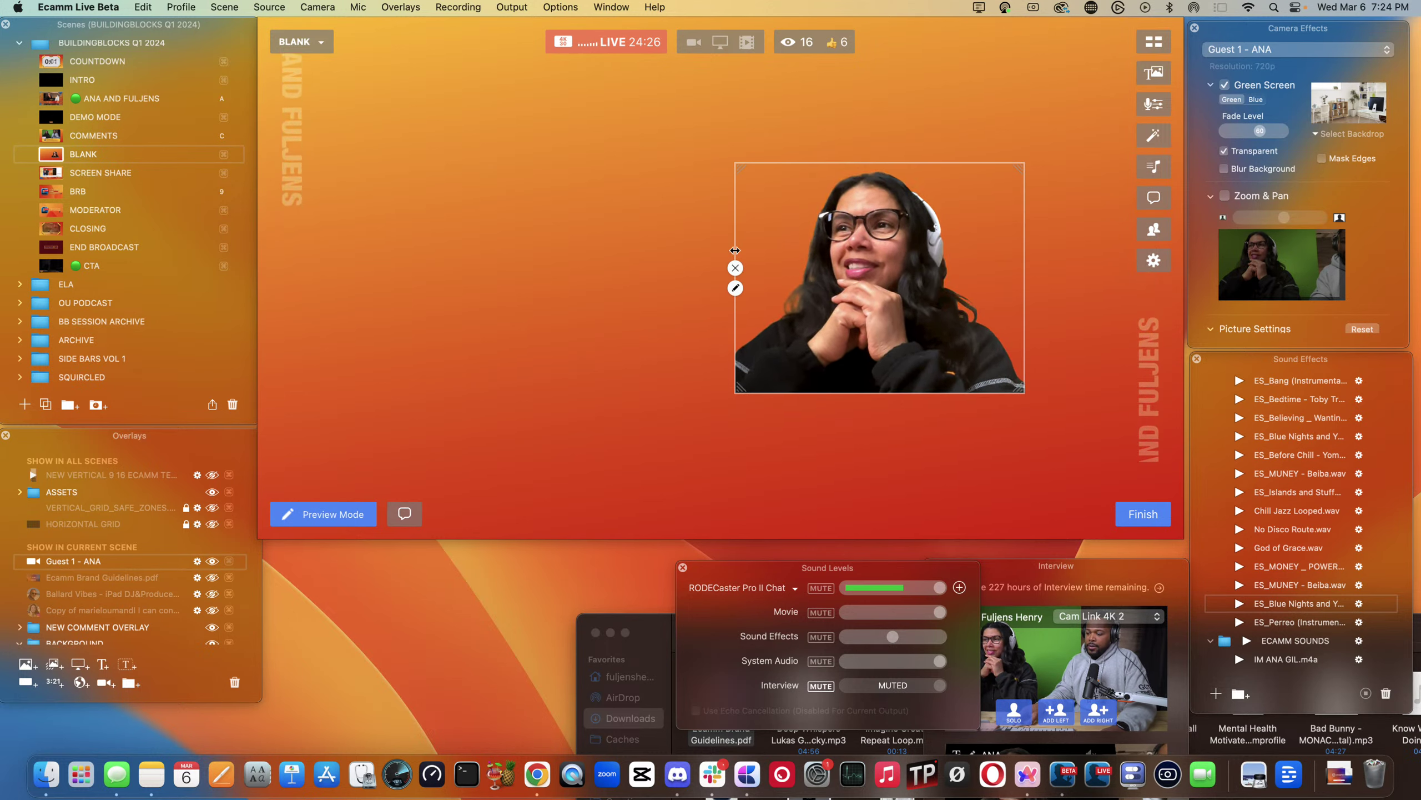
- Stretch the wide camera's left and bottom edges and shift it so both hosts fit in frame
drag(735, 250, 719, 250)
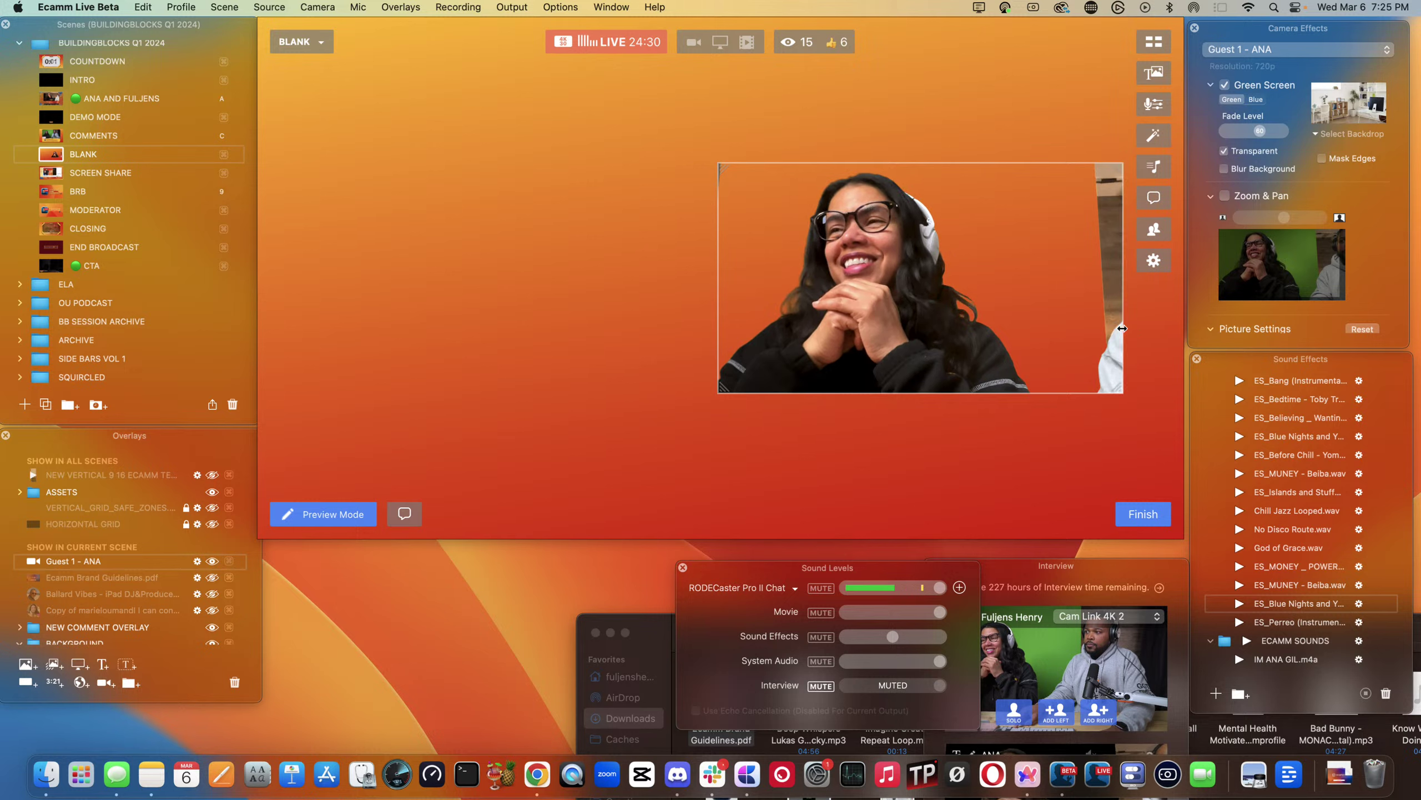
drag(920, 297, 1099, 316)
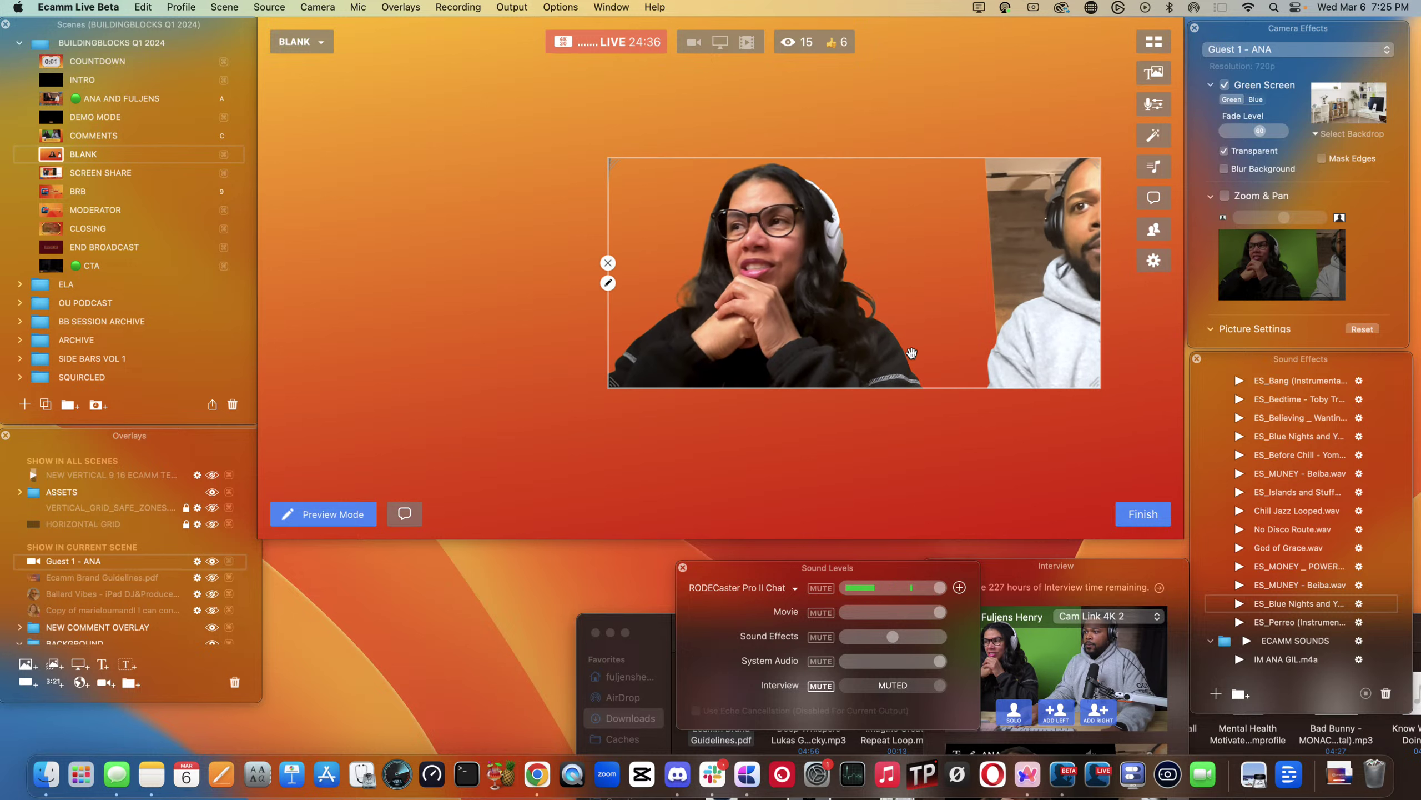
drag(913, 384, 923, 459)
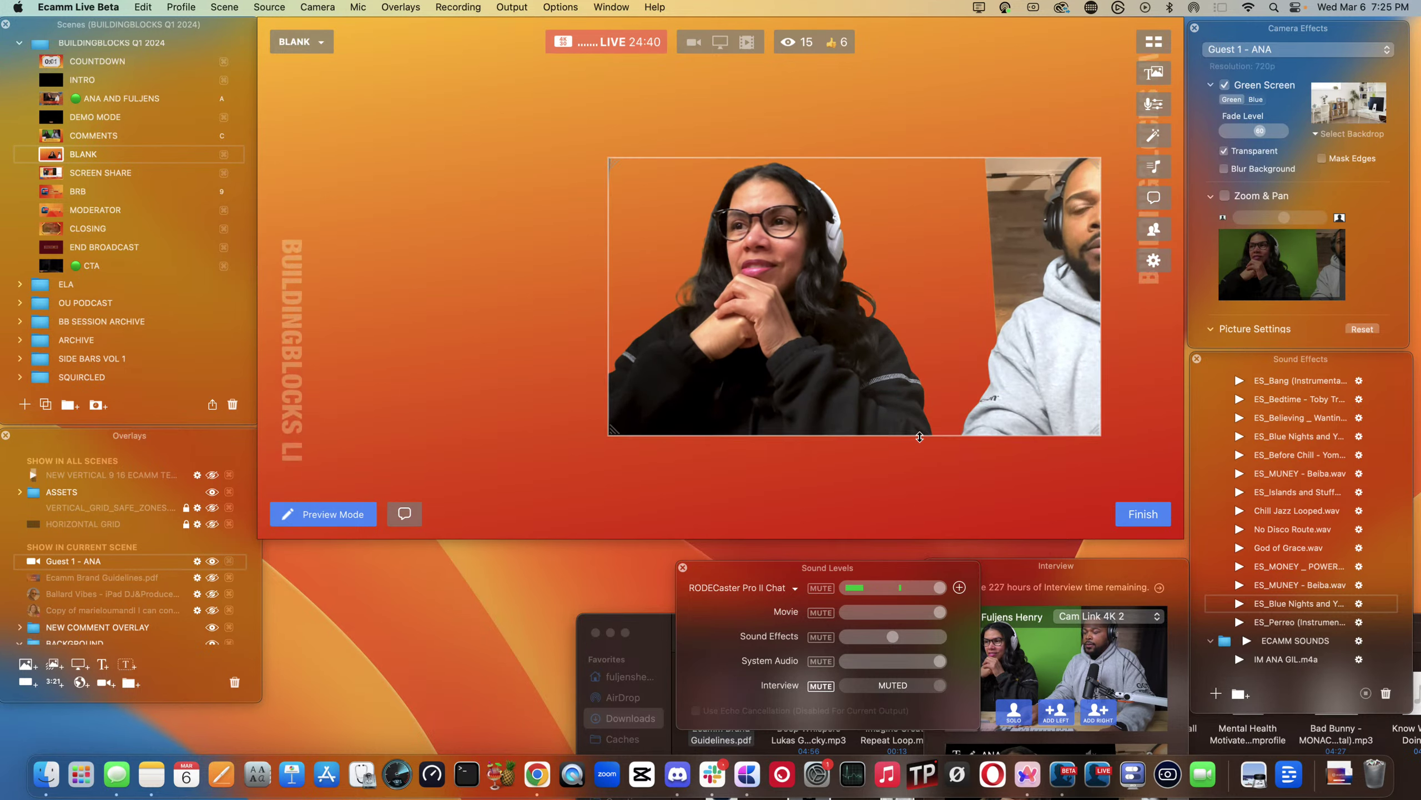
mouse_move(727, 253)
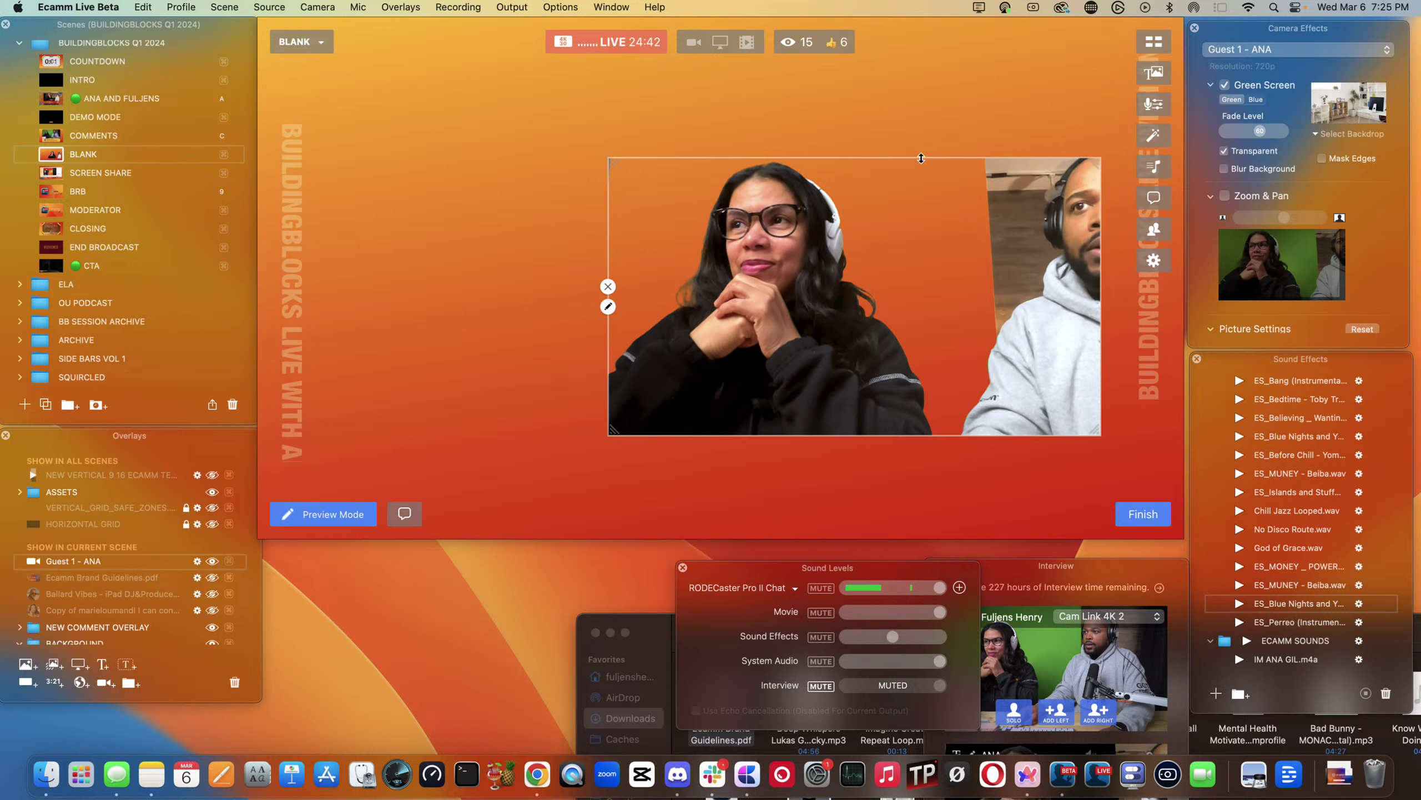
click(608, 307)
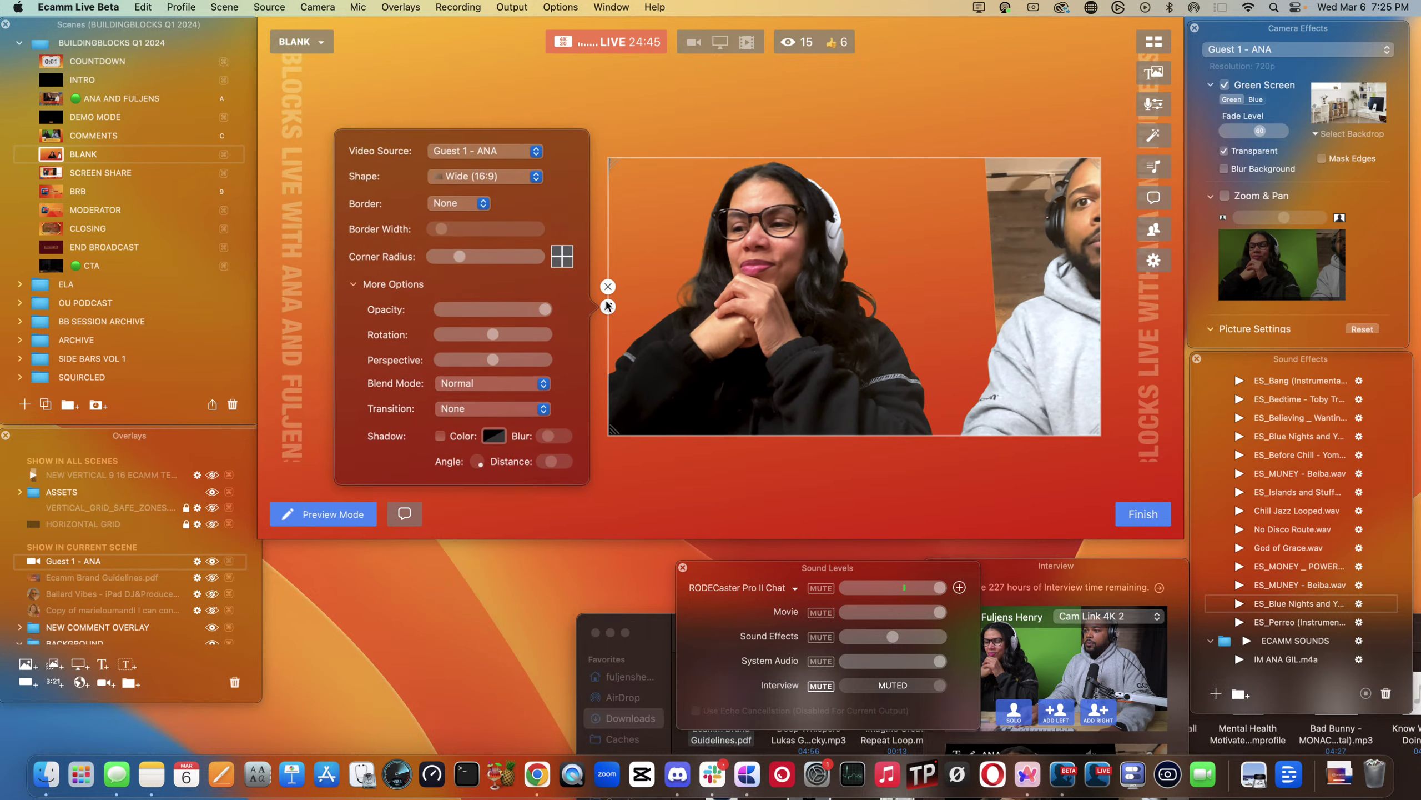
- Make the guest camera a Circle and nudge it slightly right
click(479, 176)
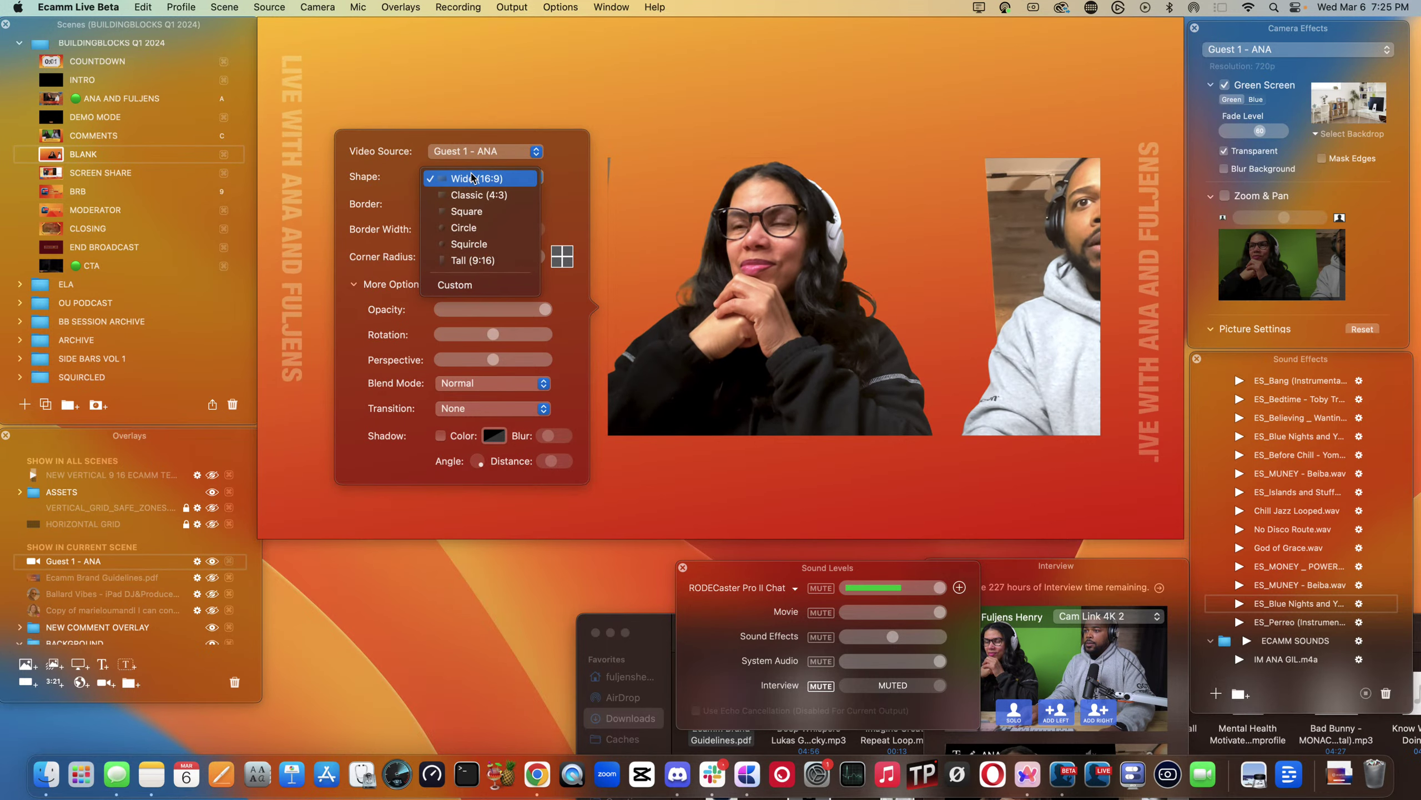
click(463, 227)
drag(757, 308, 830, 317)
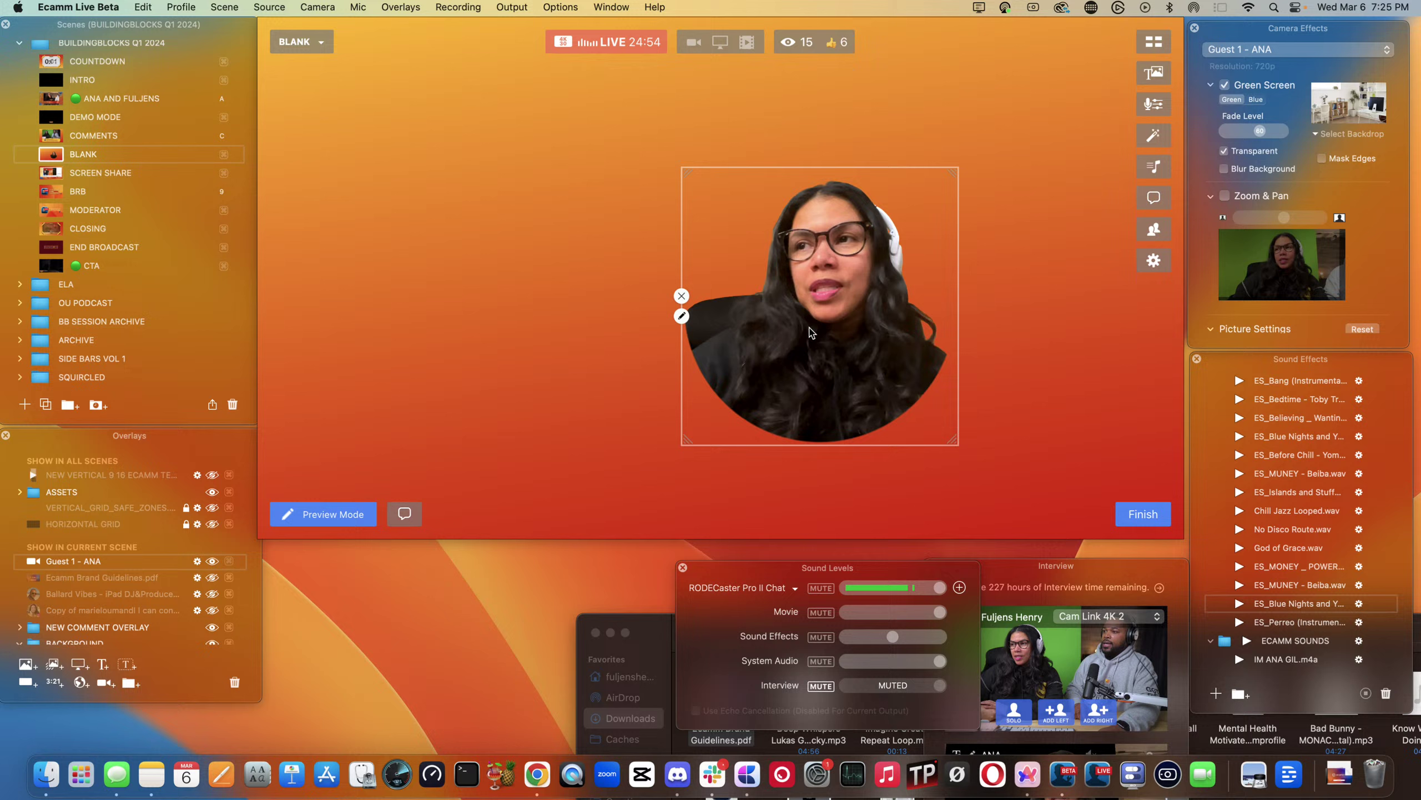
- Add a white Color border around the circular camera
click(682, 318)
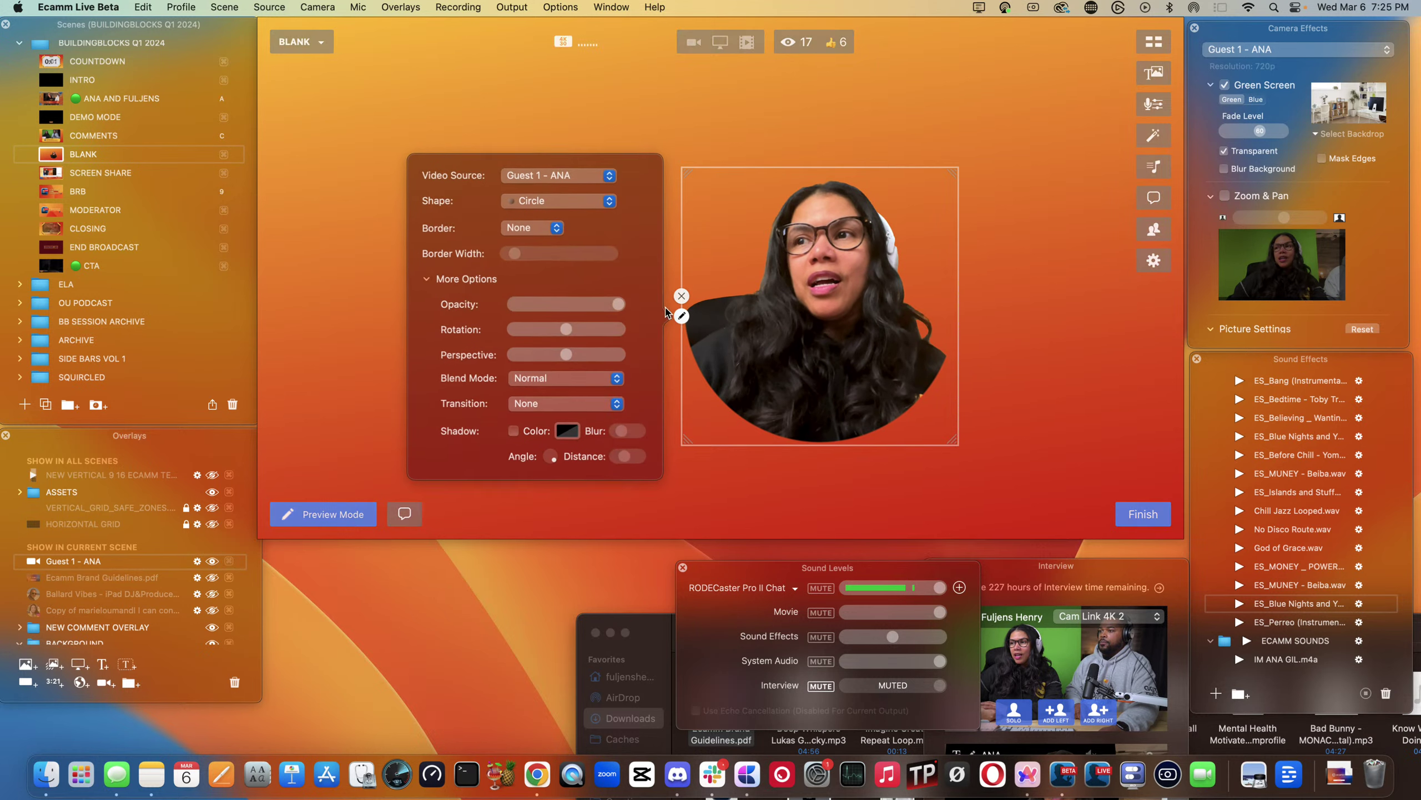
click(526, 226)
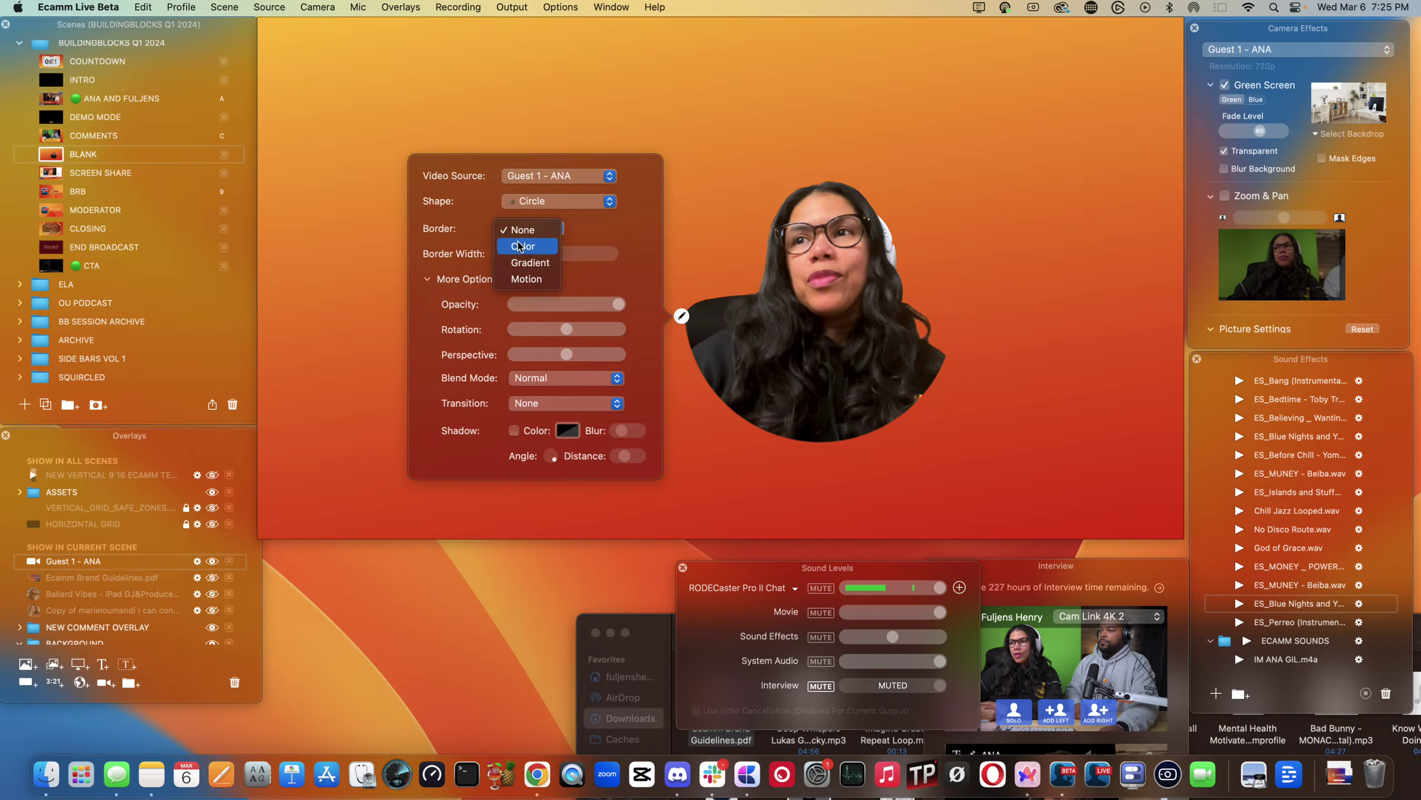
click(520, 246)
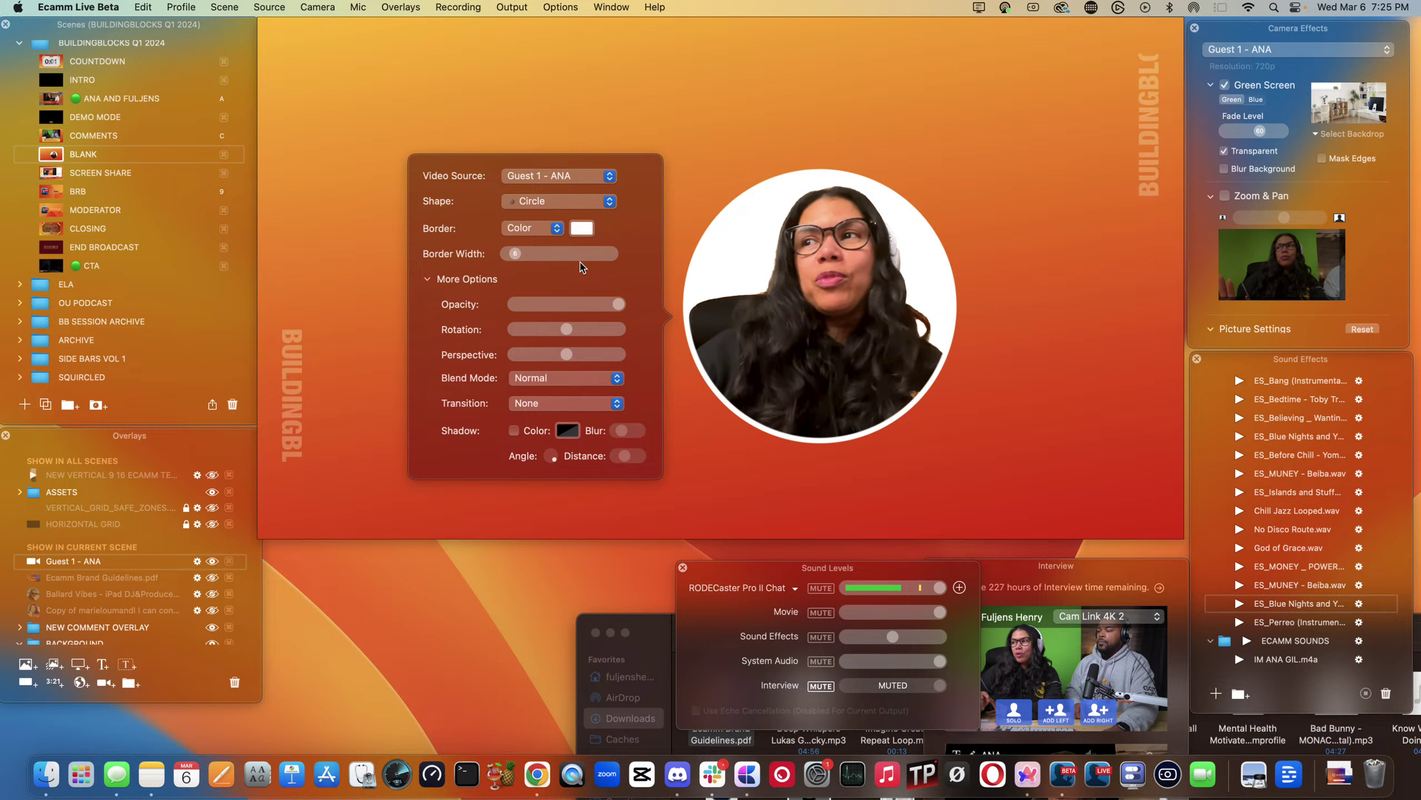
- Switch the circle's border to Motion, blending Maraschino red with Lemon yellow
click(580, 228)
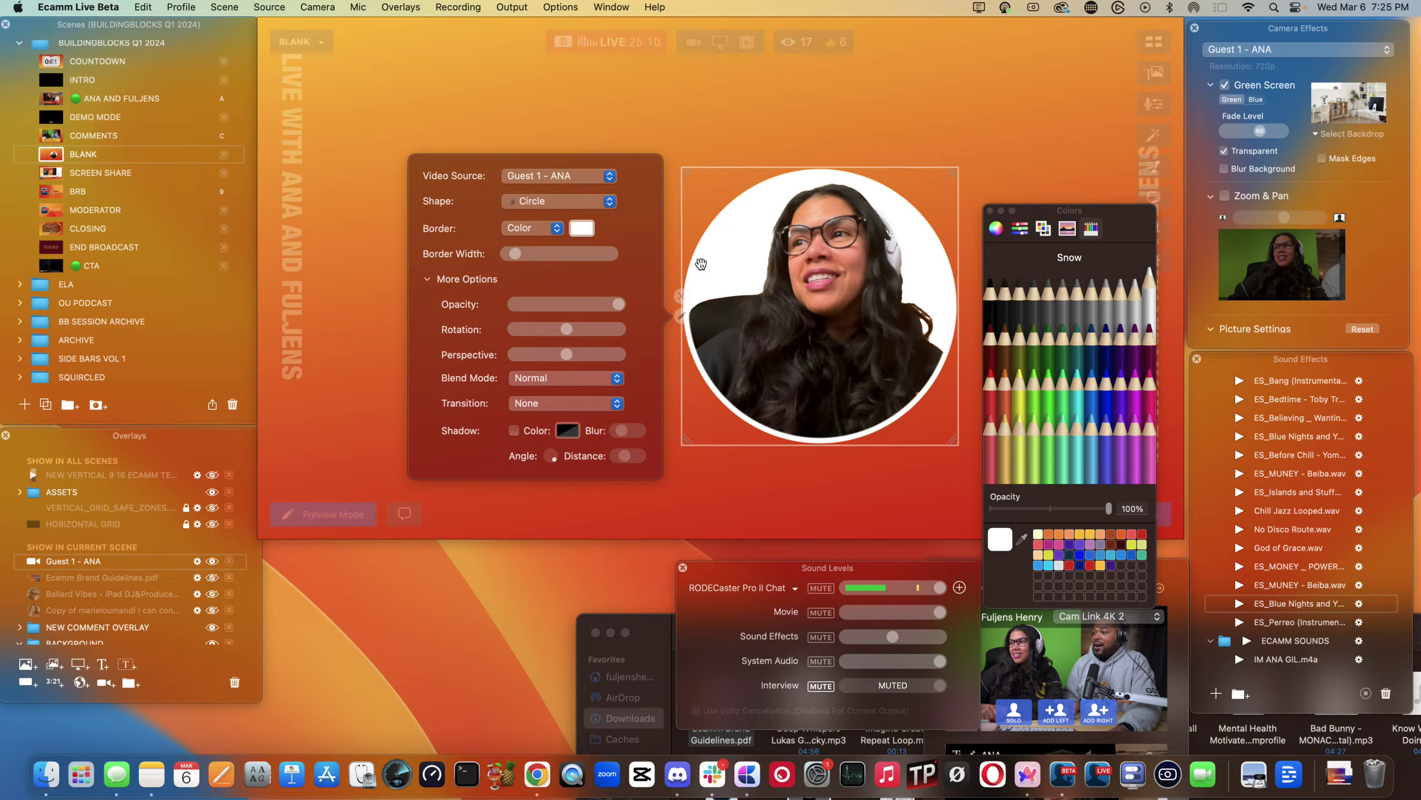
click(1007, 397)
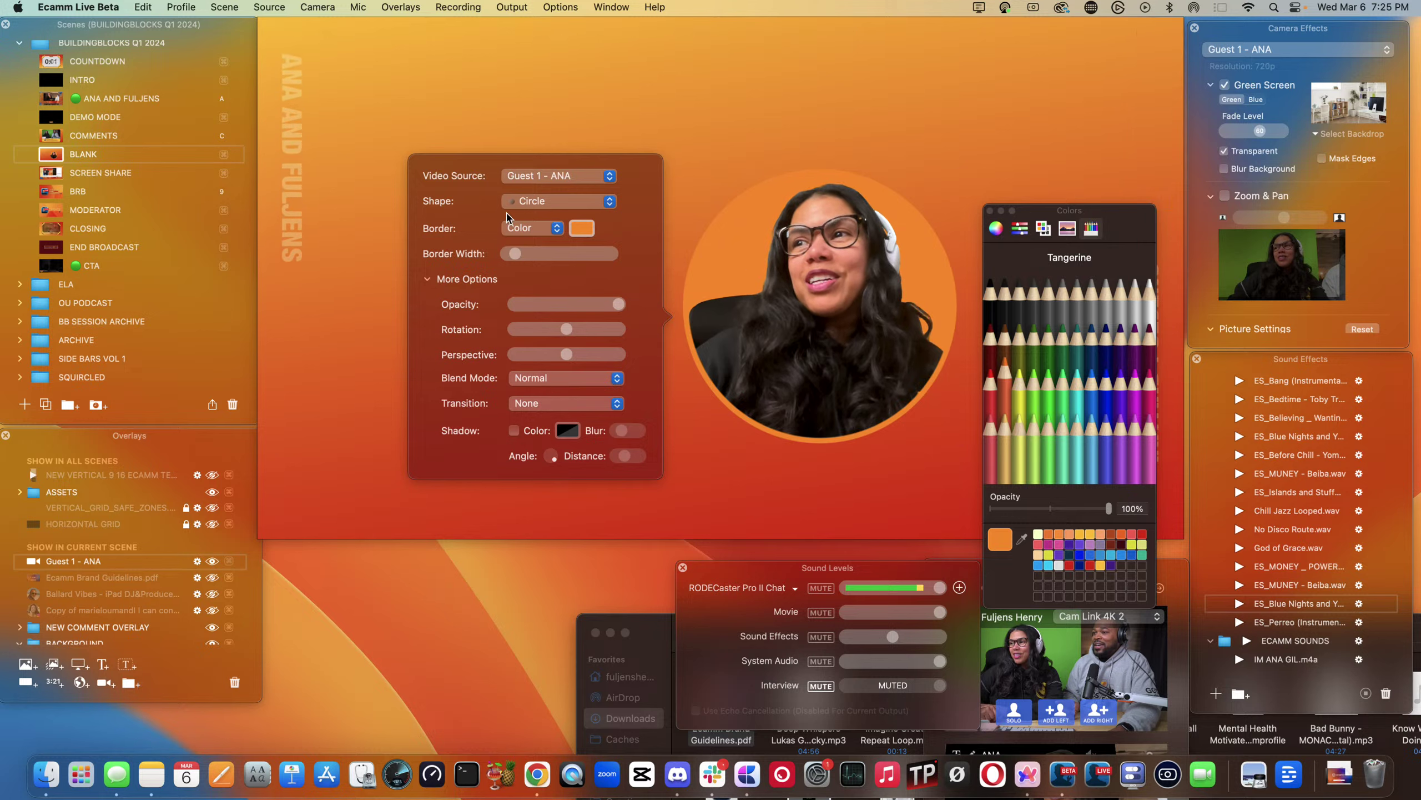
click(531, 228)
click(526, 263)
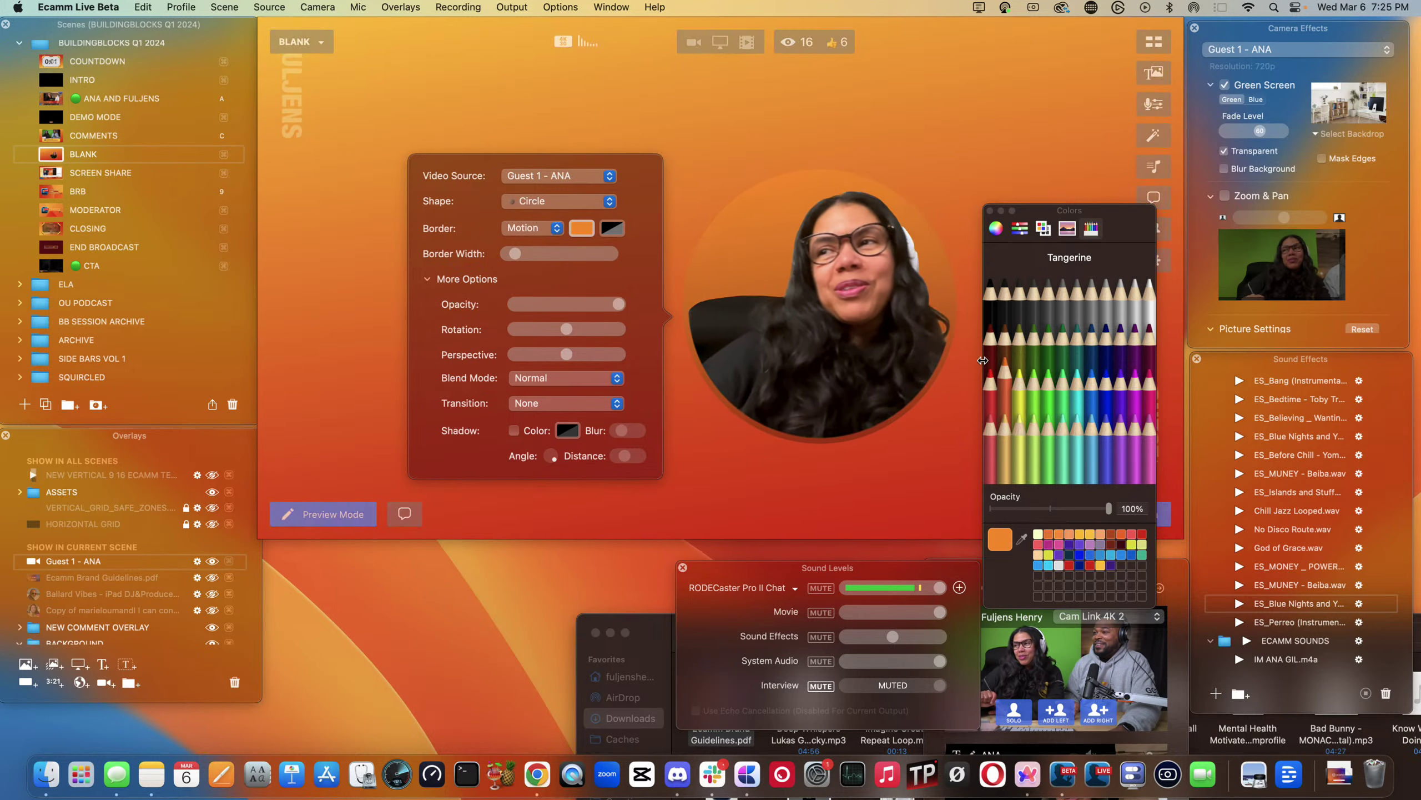
click(606, 229)
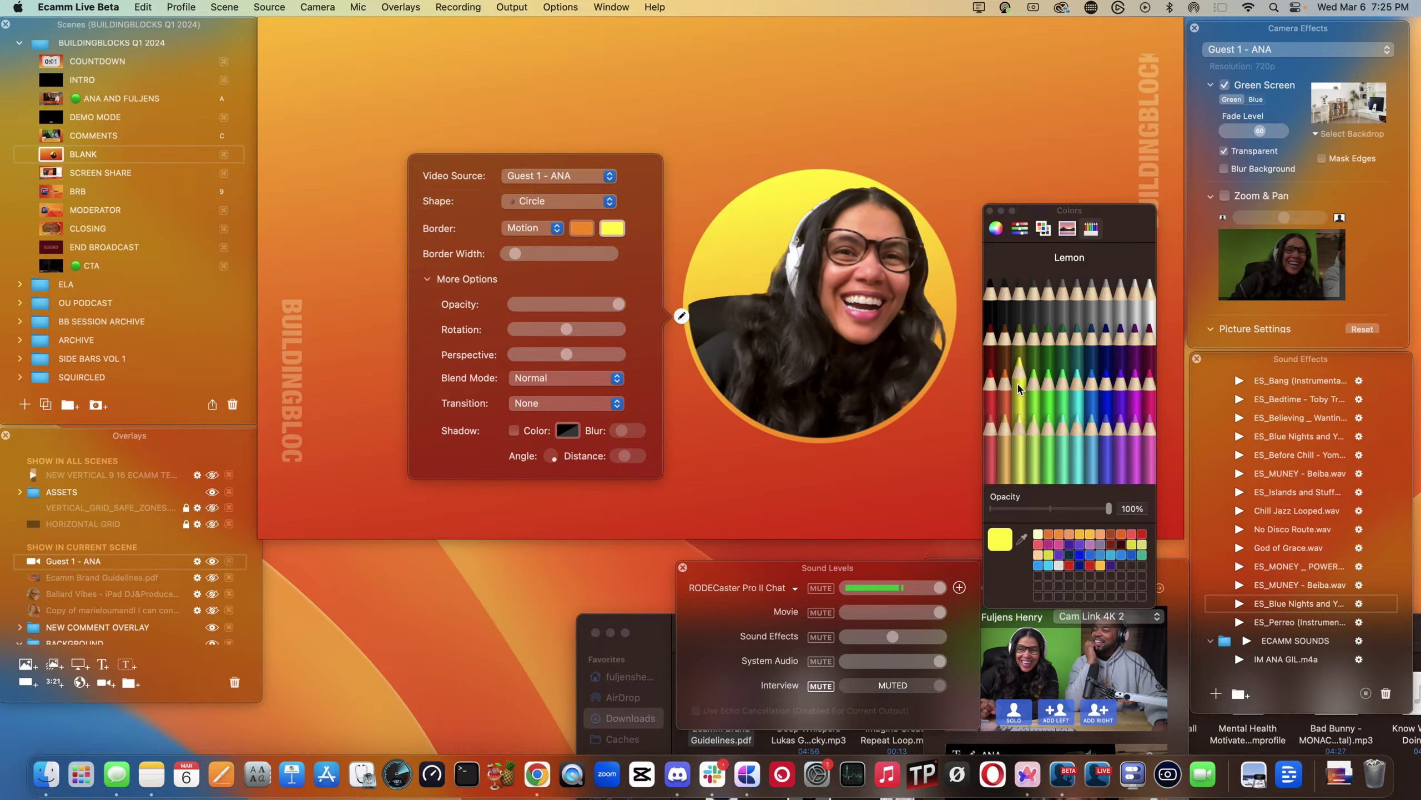
click(581, 227)
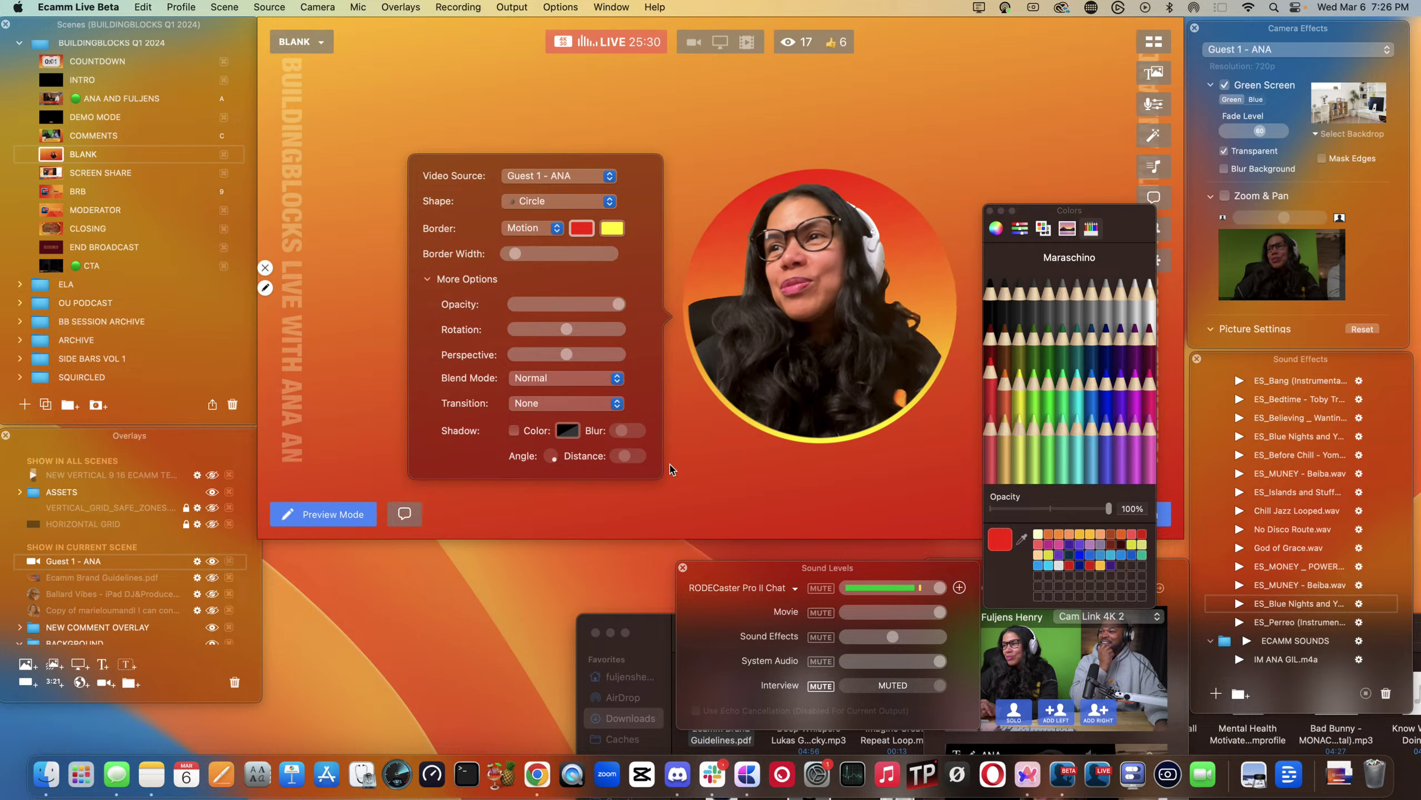
mouse_move(789, 338)
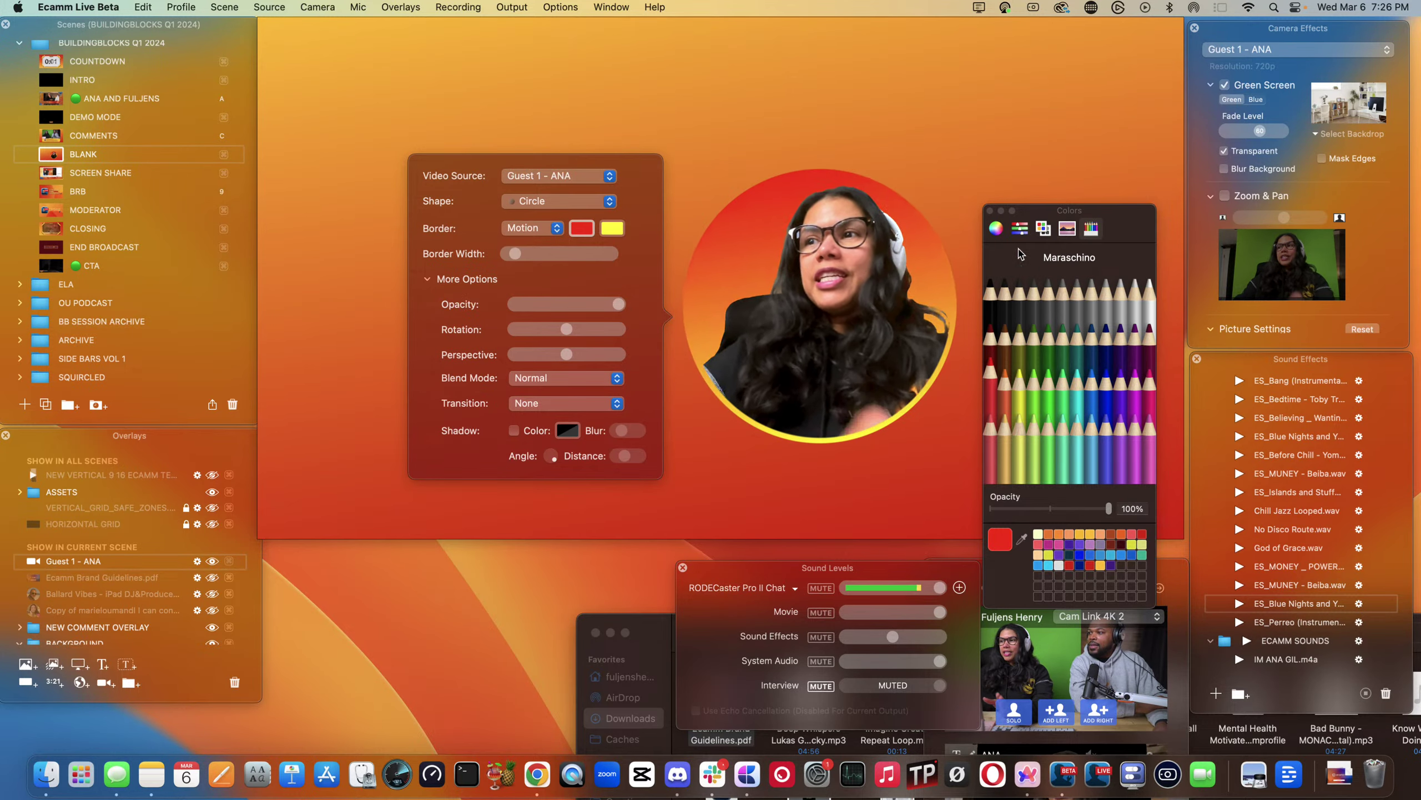
- Move the circular camera to the upper right, then lower it to the middle right of the canvas
drag(838, 351, 1001, 165)
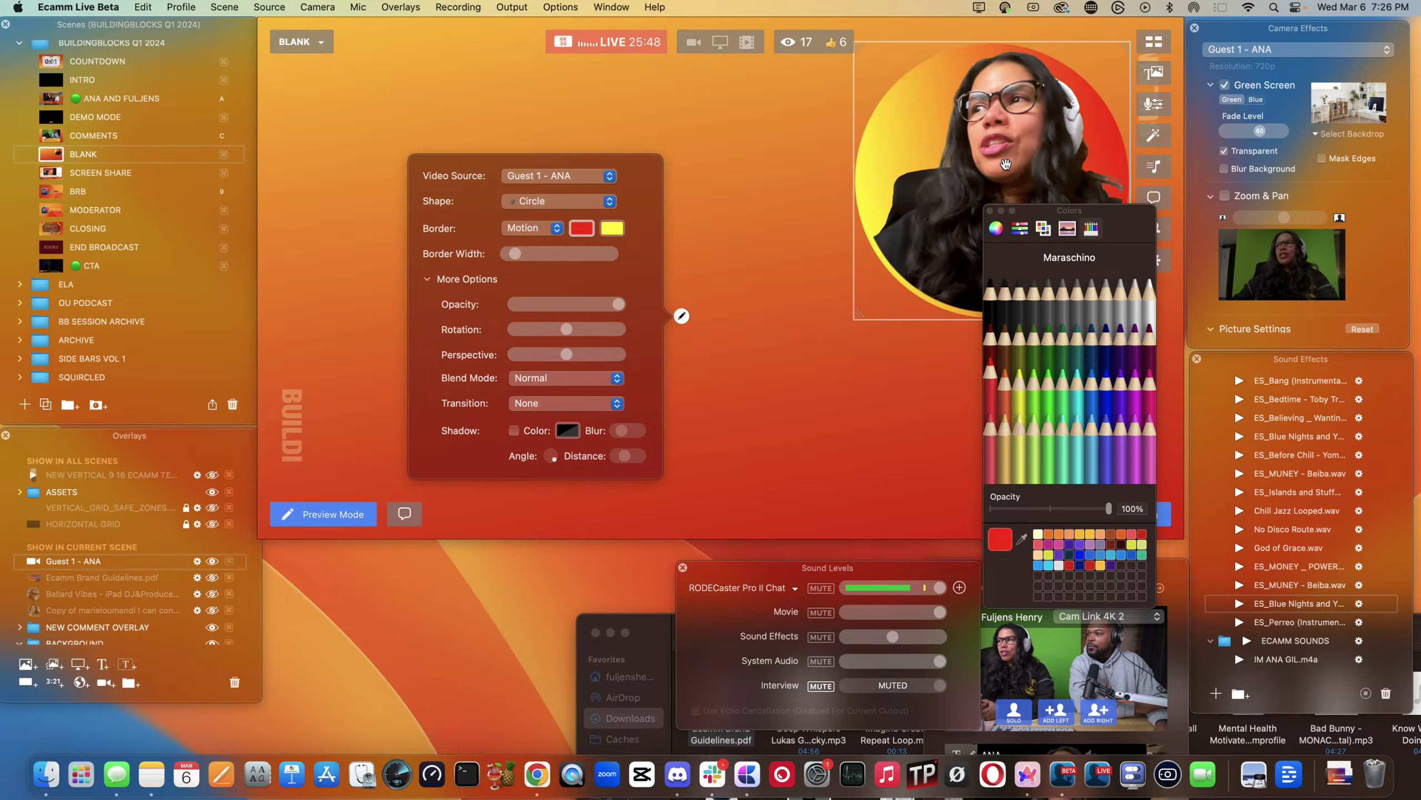
click(844, 292)
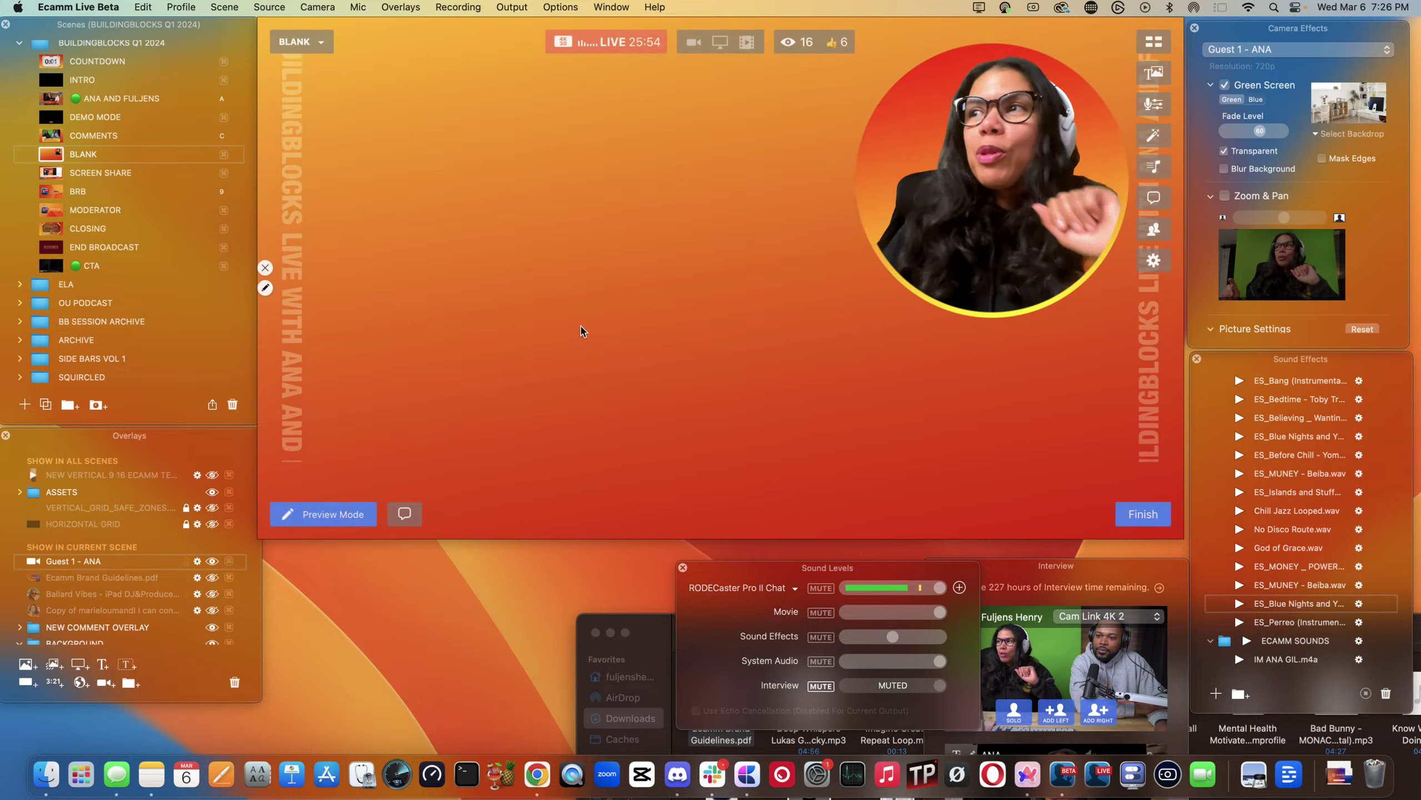
drag(997, 148, 994, 348)
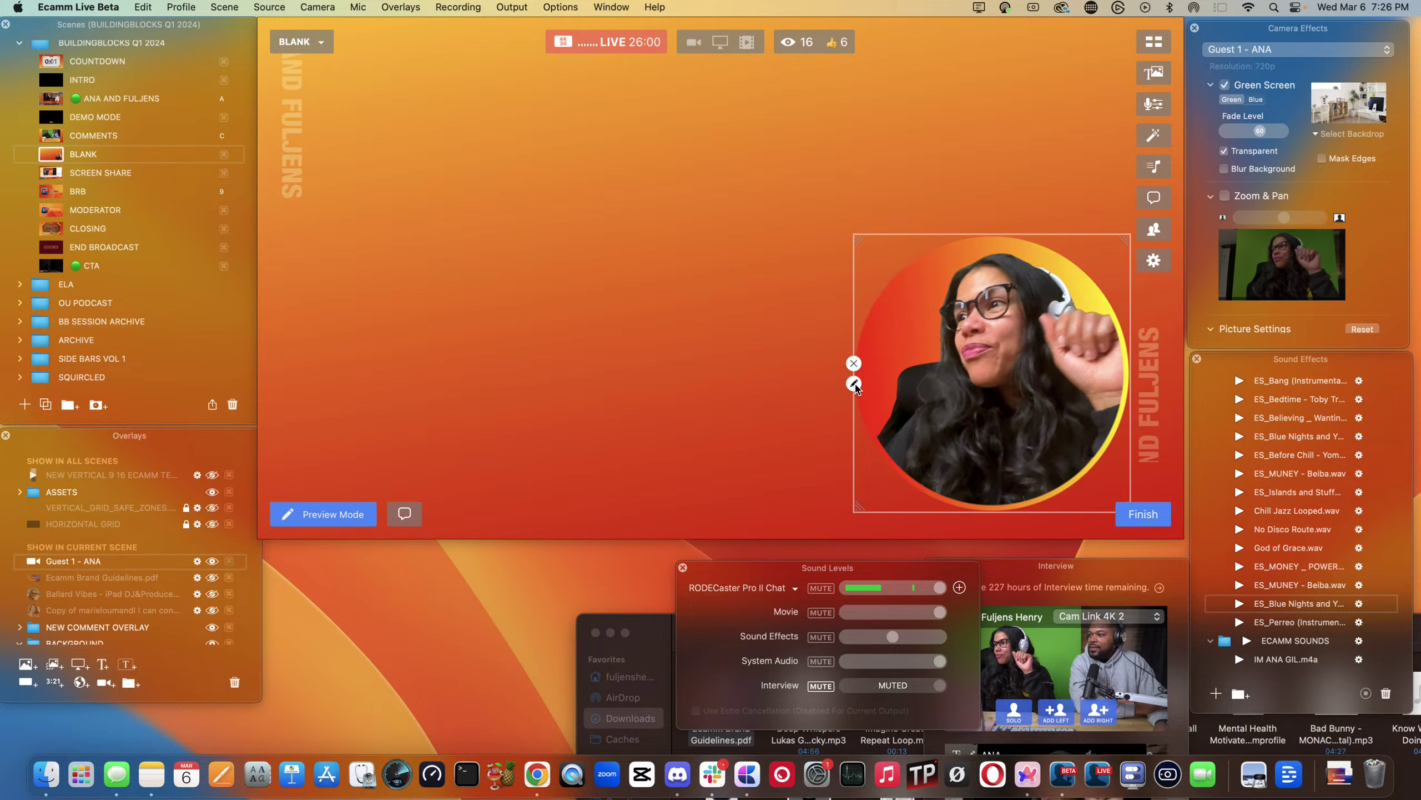
click(854, 385)
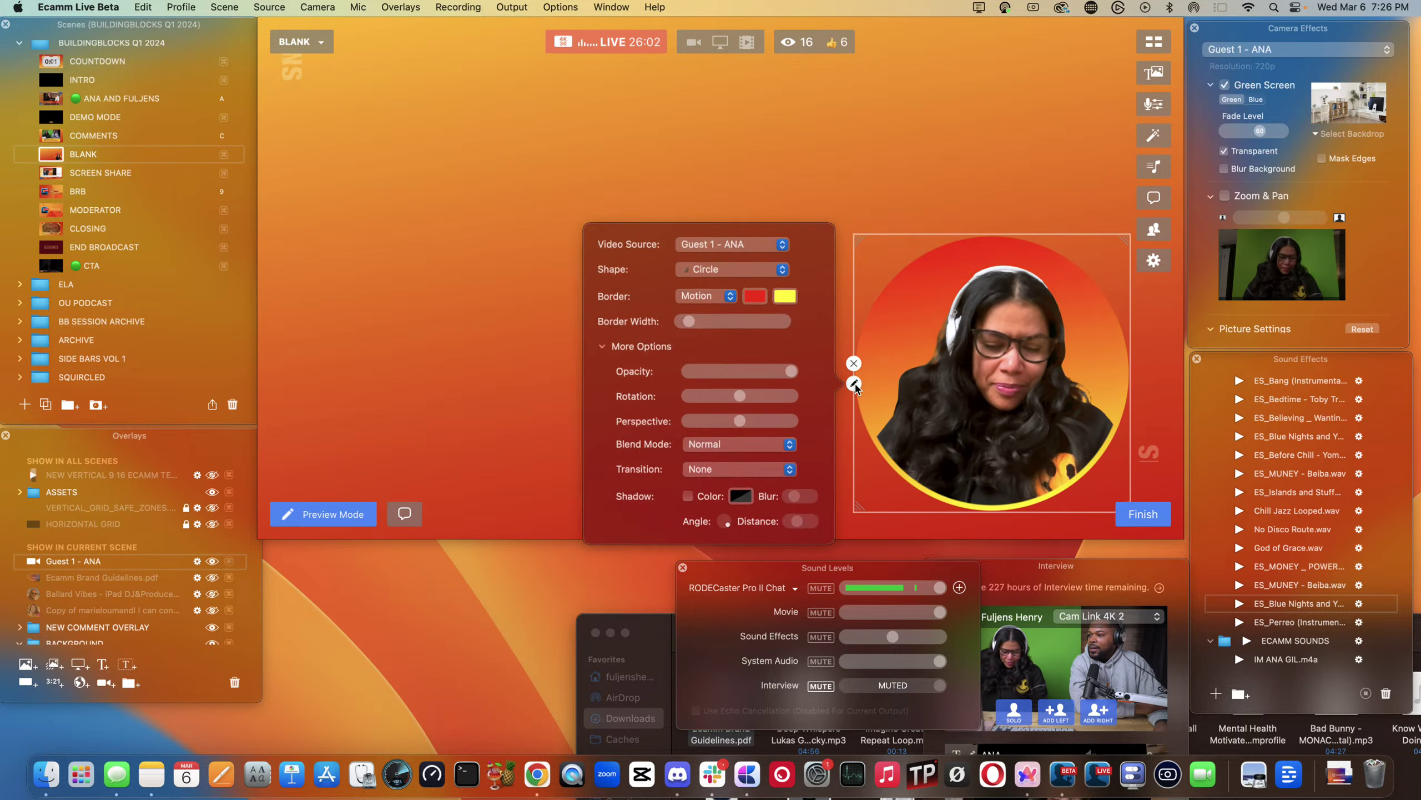
click(741, 273)
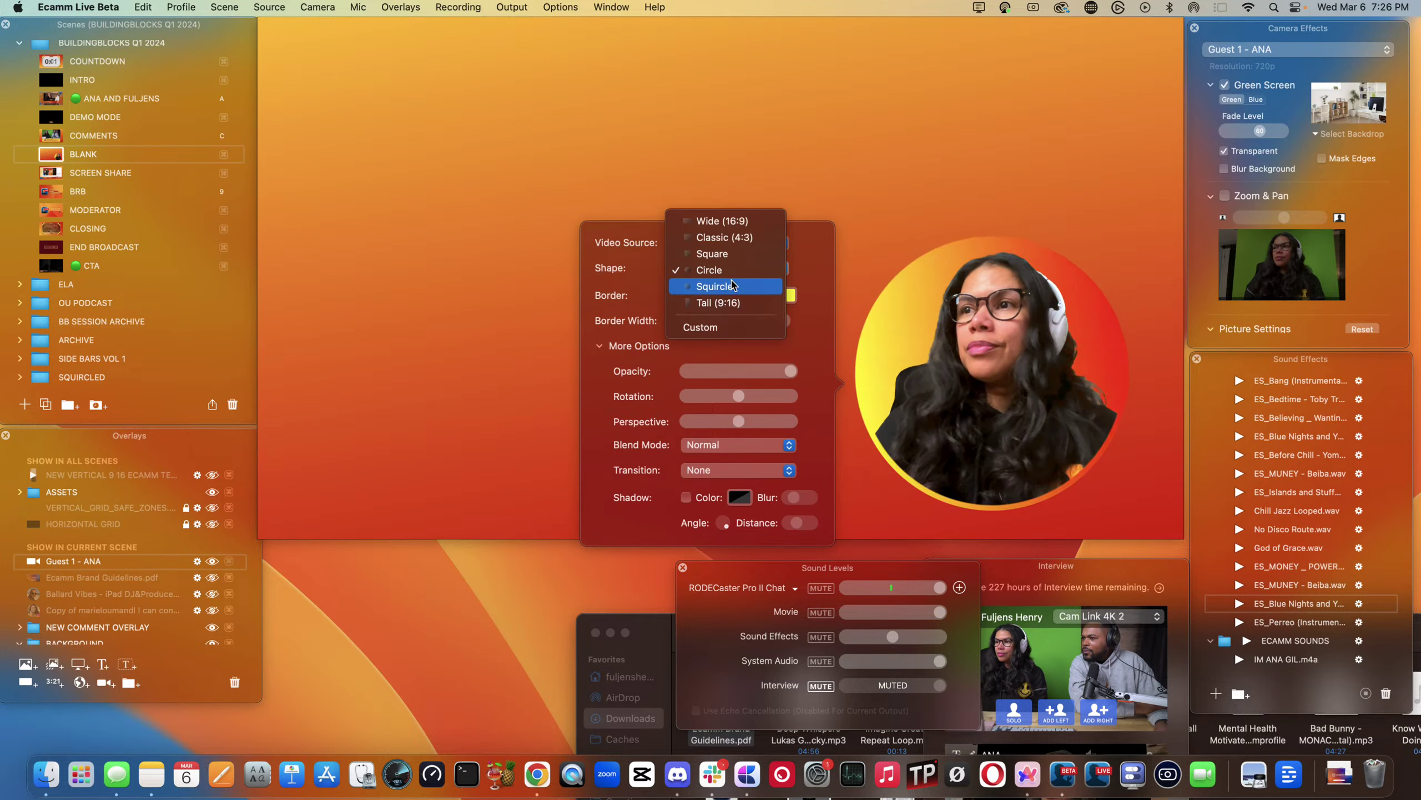
click(723, 304)
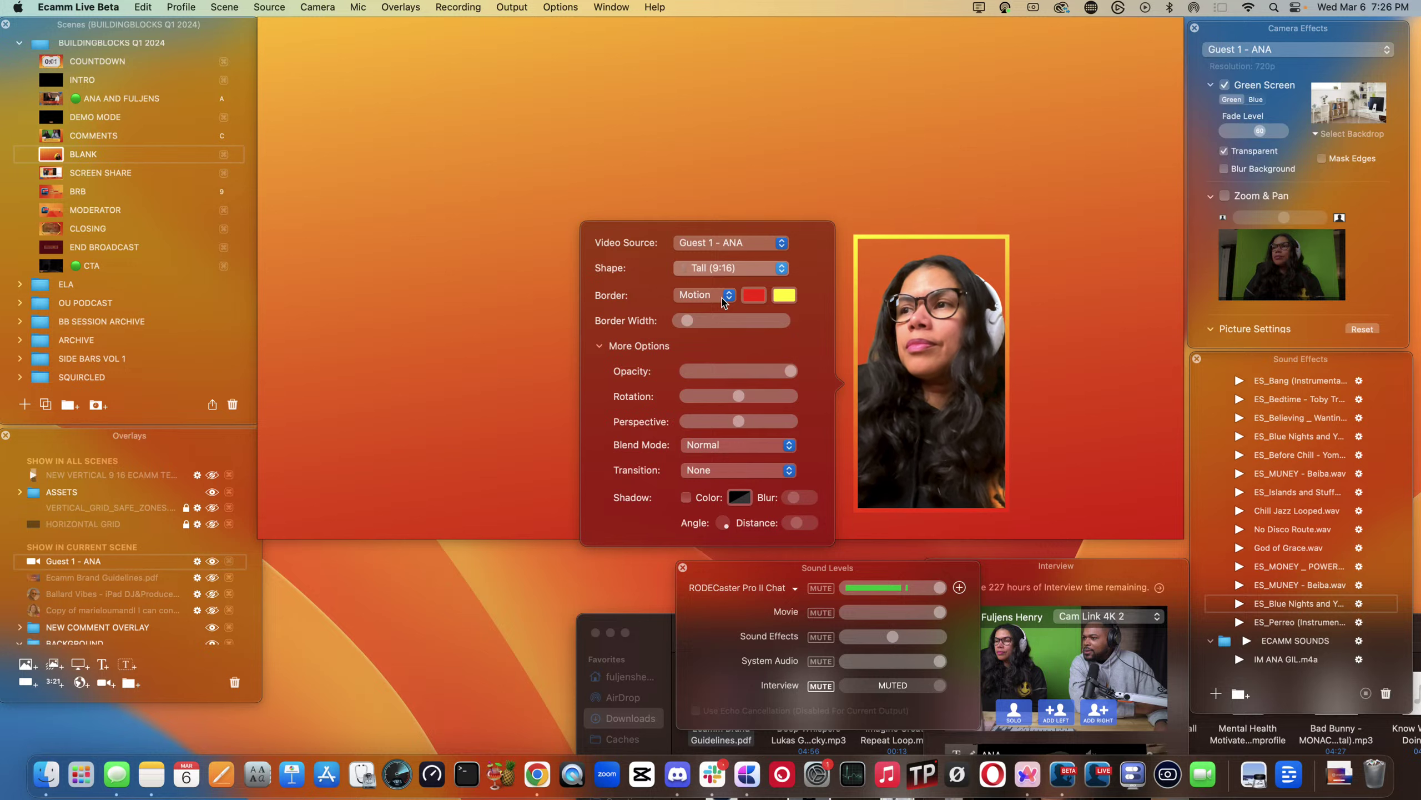
click(713, 261)
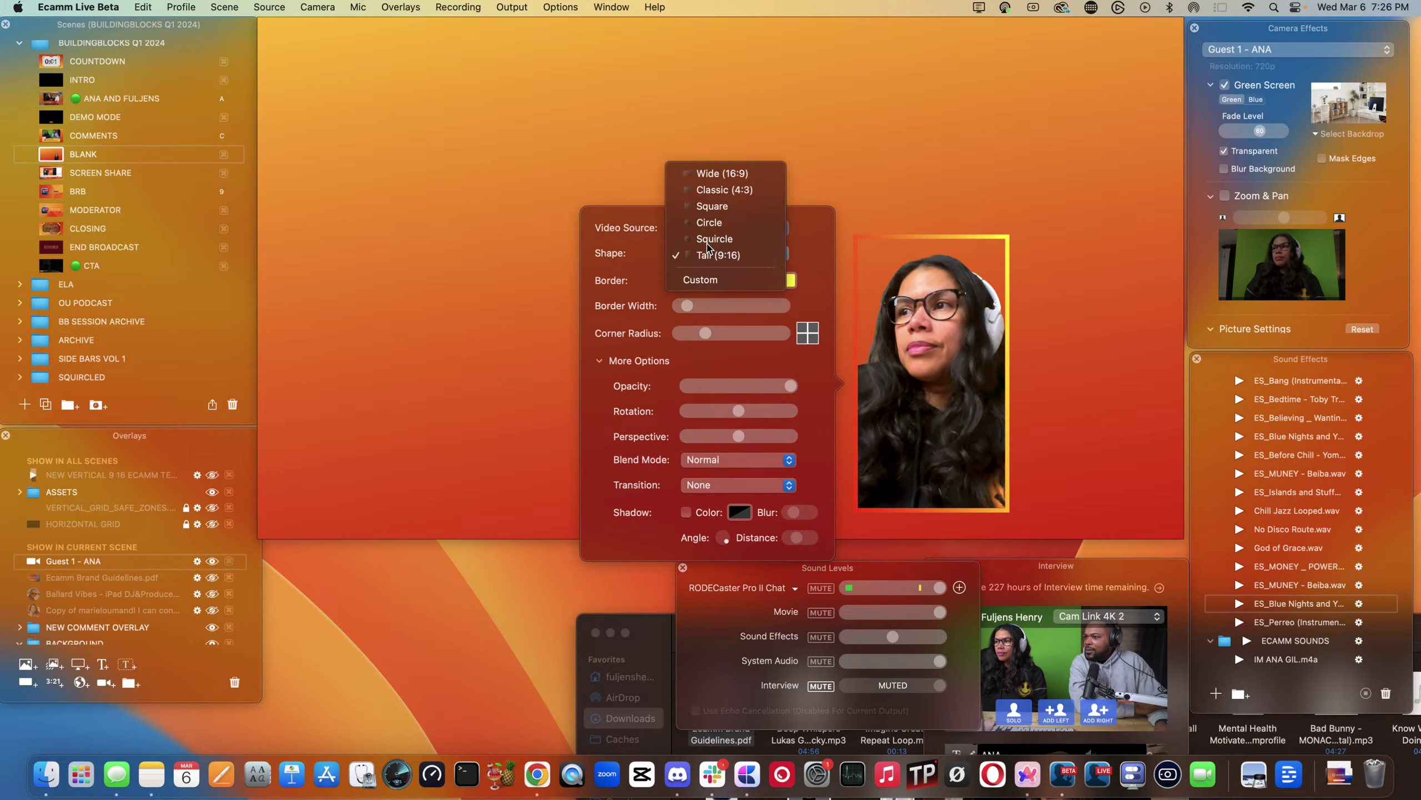
click(708, 240)
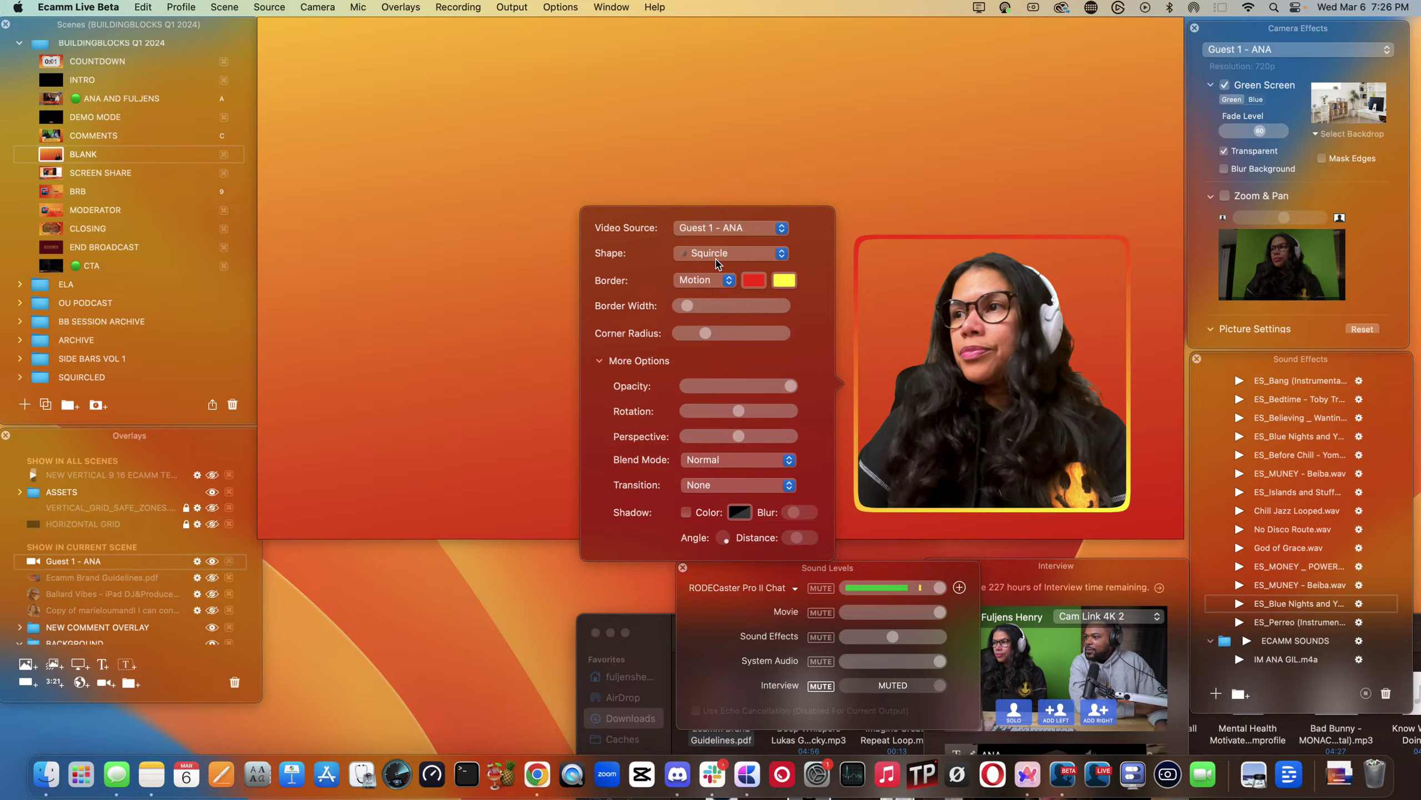
click(716, 263)
click(705, 222)
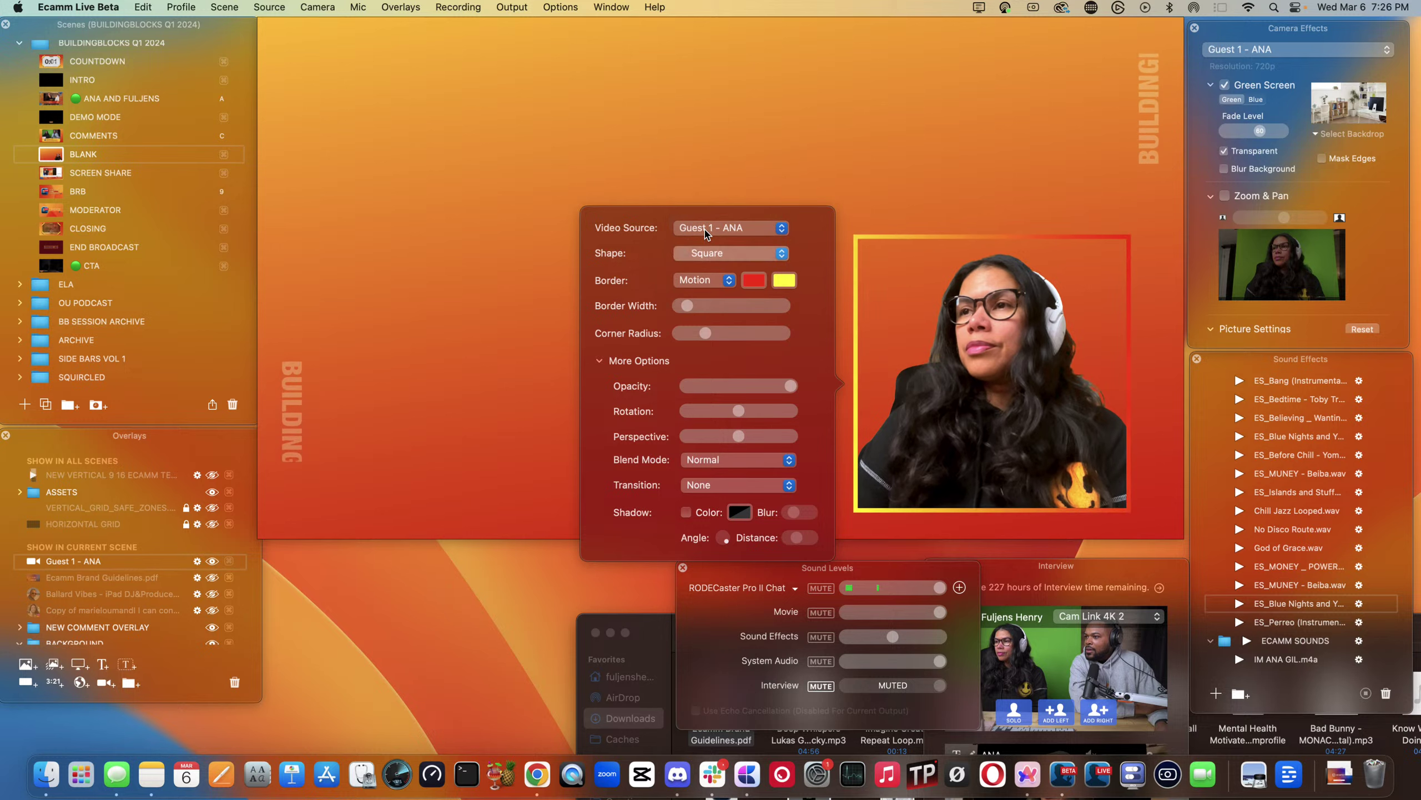
click(705, 250)
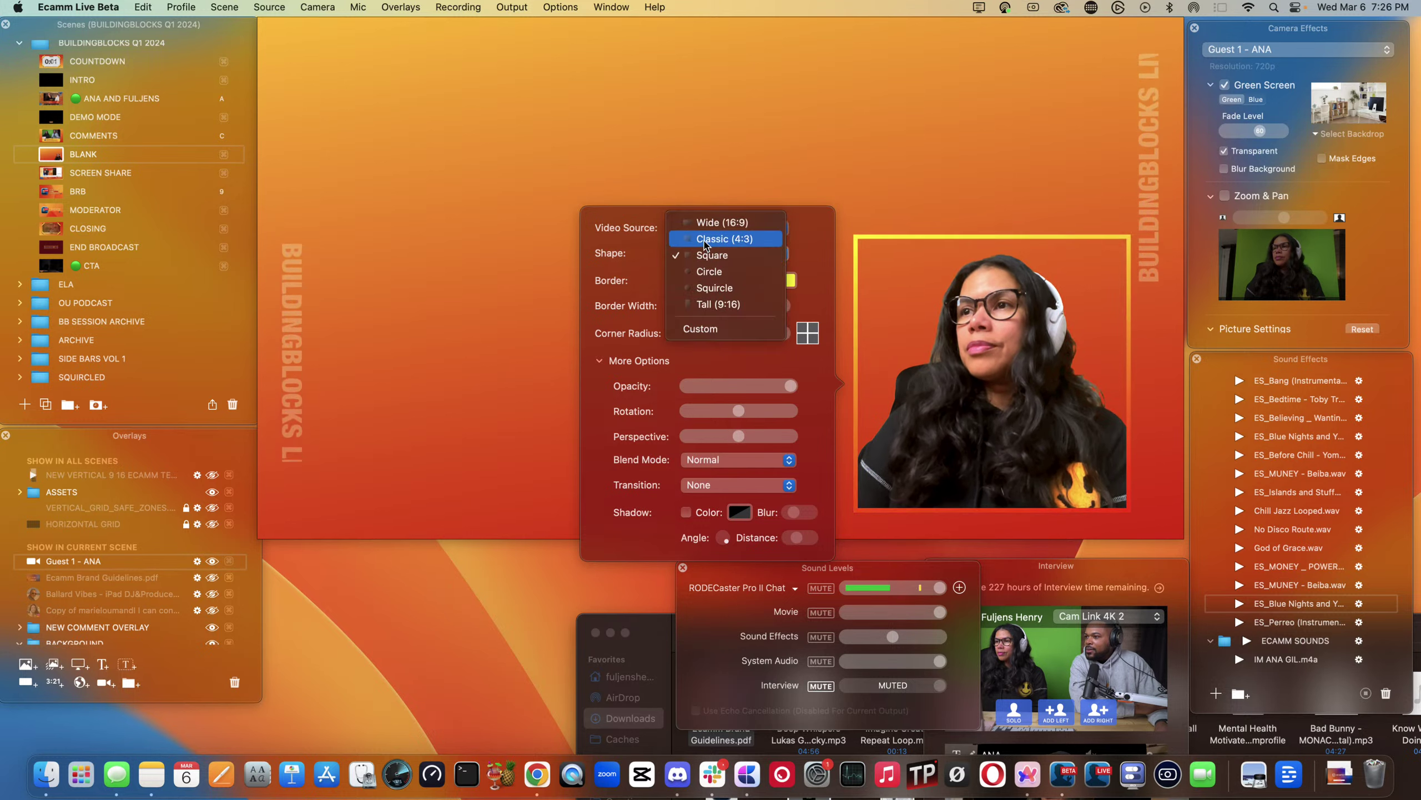
click(704, 239)
click(704, 253)
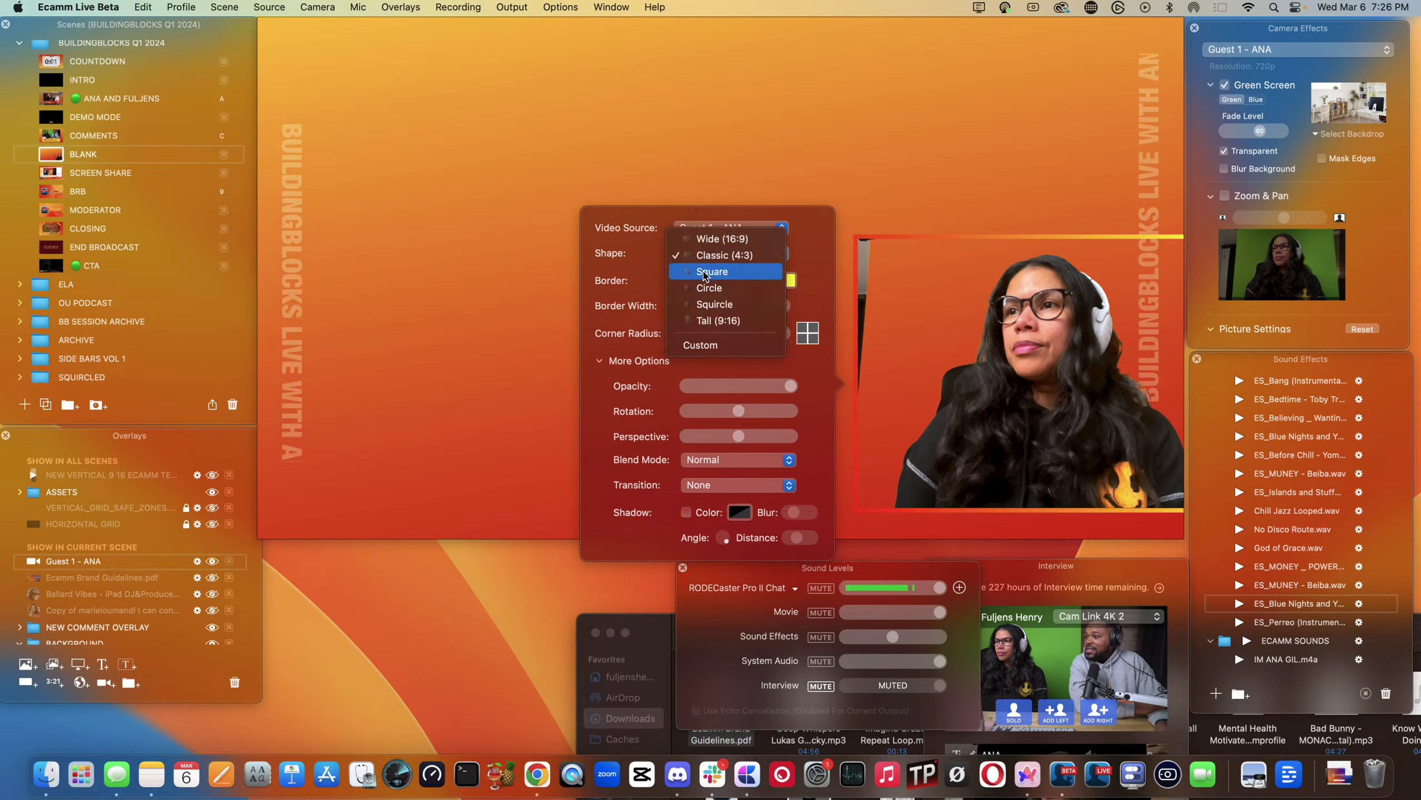
click(708, 288)
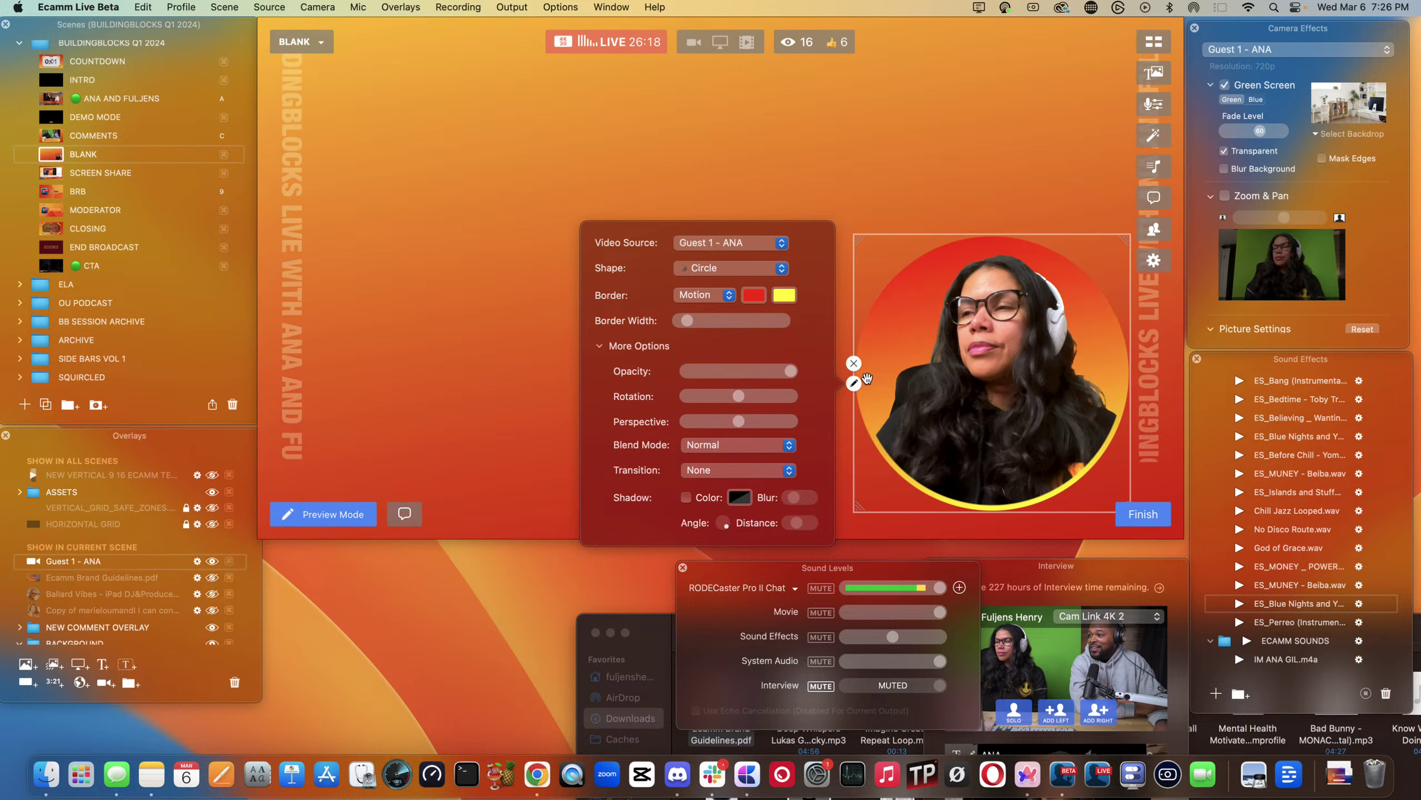
mouse_move(689, 334)
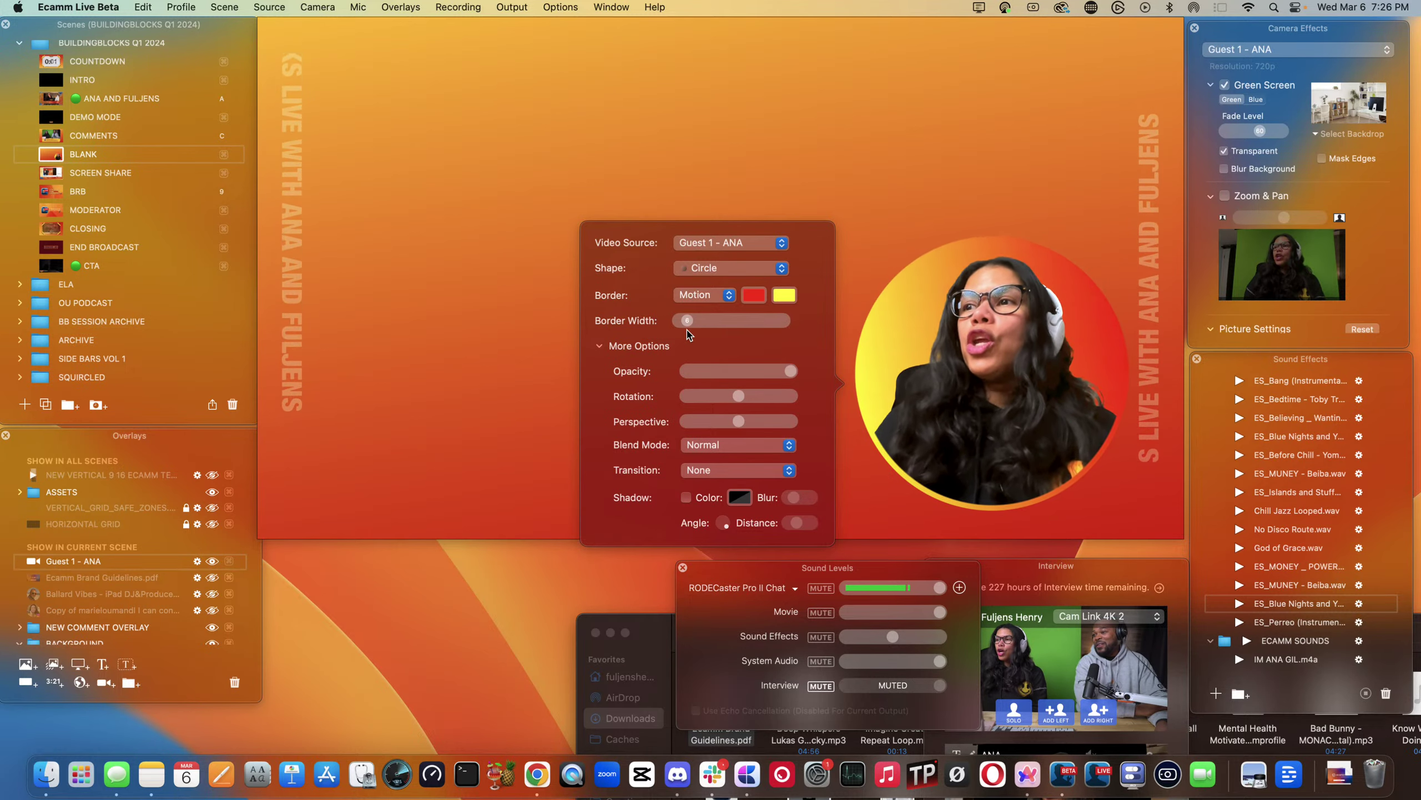
- Set border width to 1, show Ecamm Brand Guidelines.pdf, and move the circle over Color Variations
drag(684, 328, 680, 328)
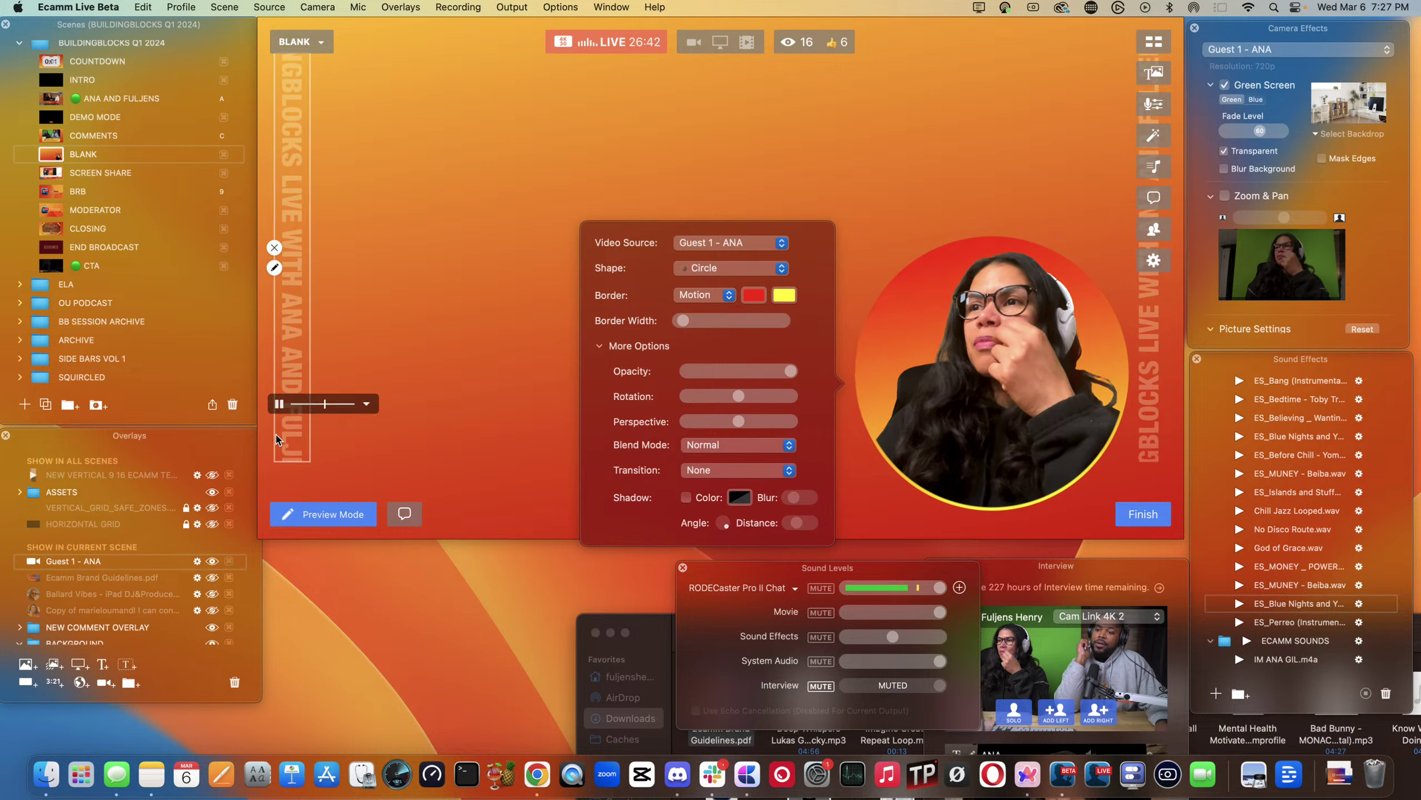
click(211, 578)
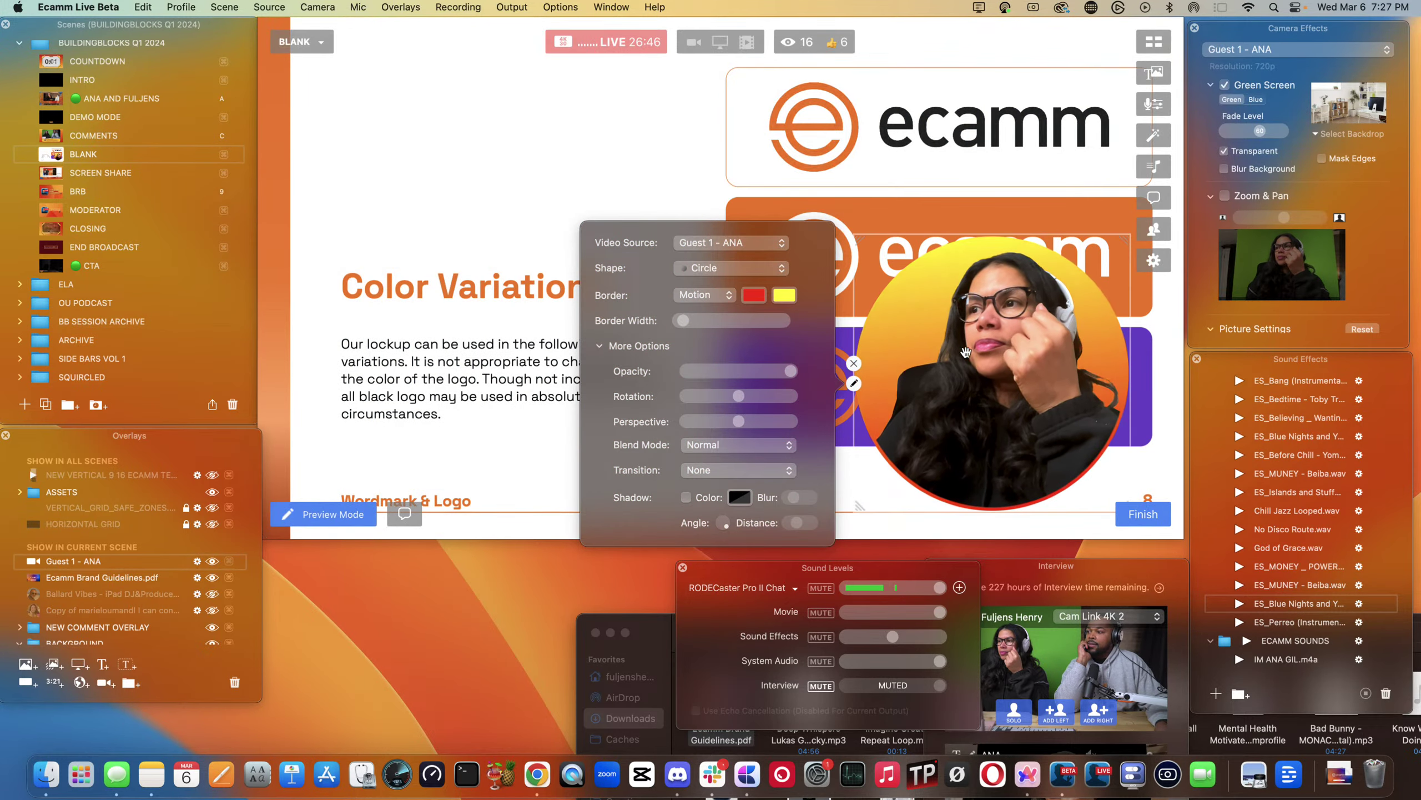
drag(966, 351, 454, 159)
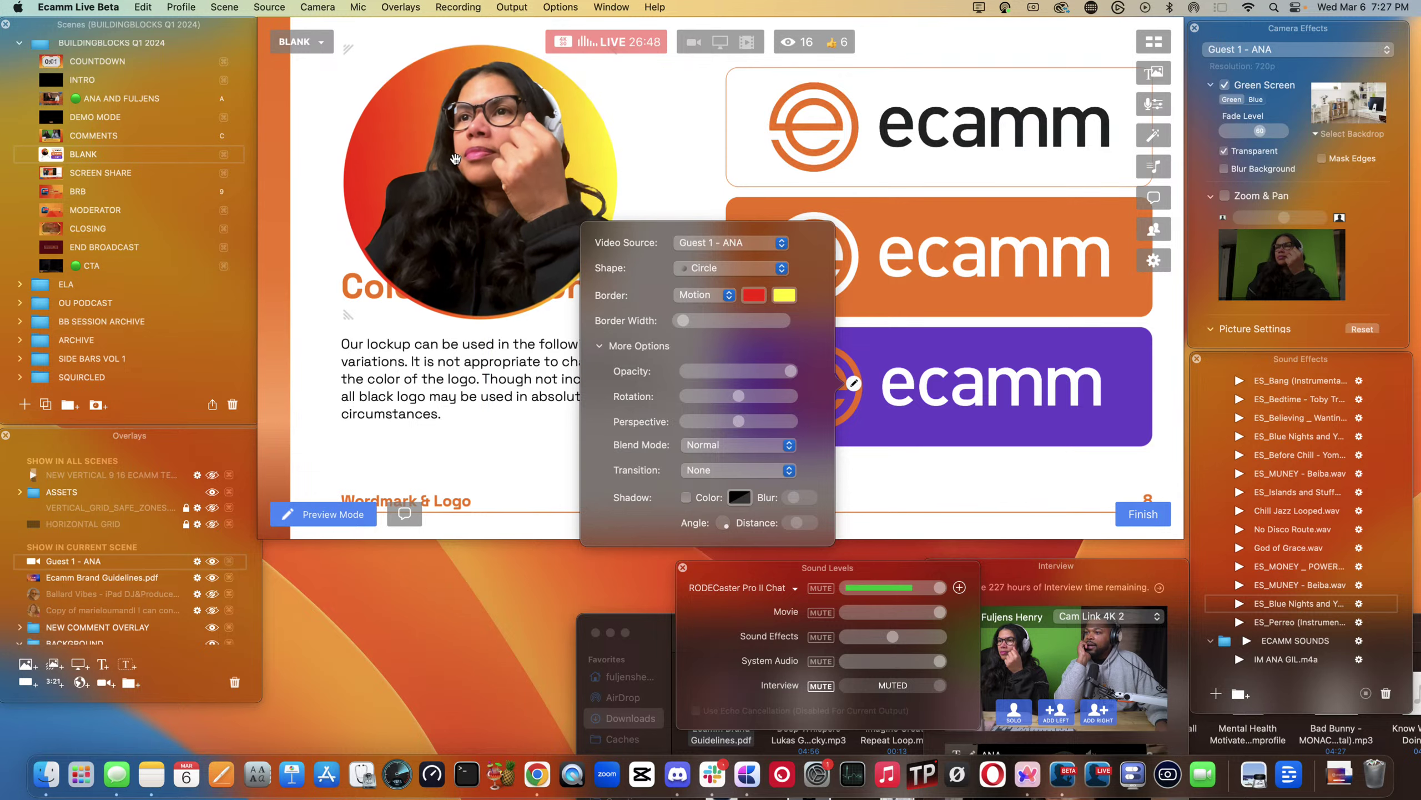
click(455, 159)
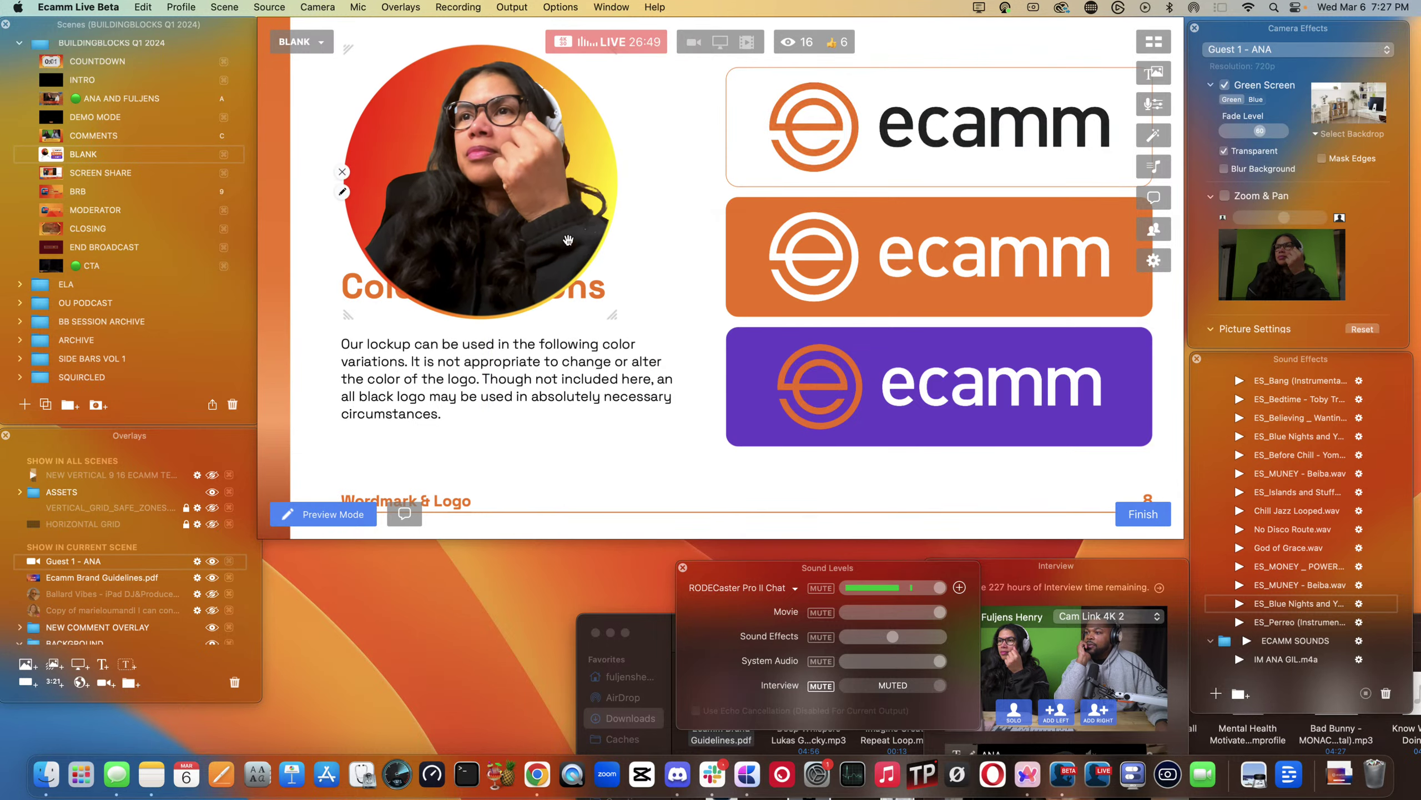
click(344, 193)
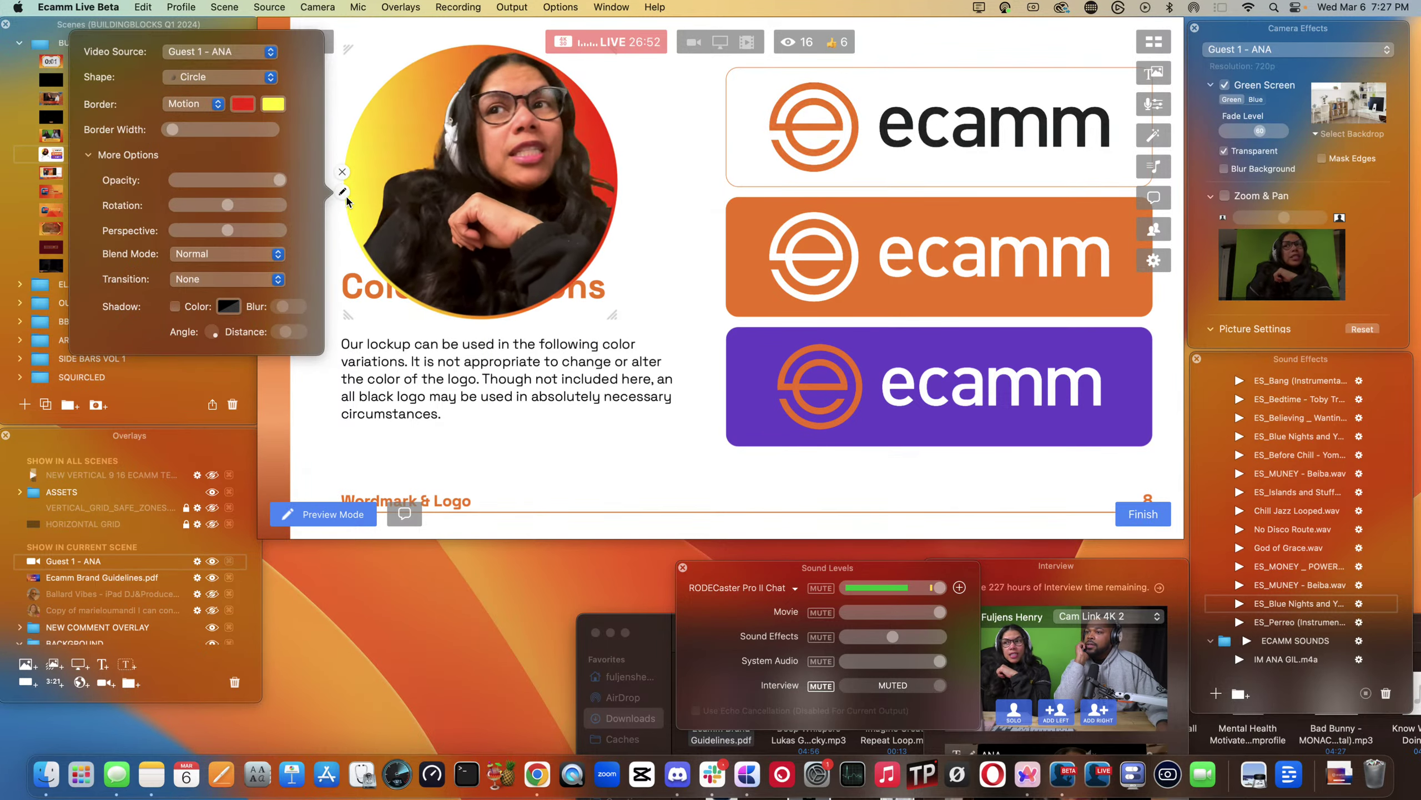
- Try the Squircle and Tall (9:16) shapes, then settle back on Circle
click(218, 78)
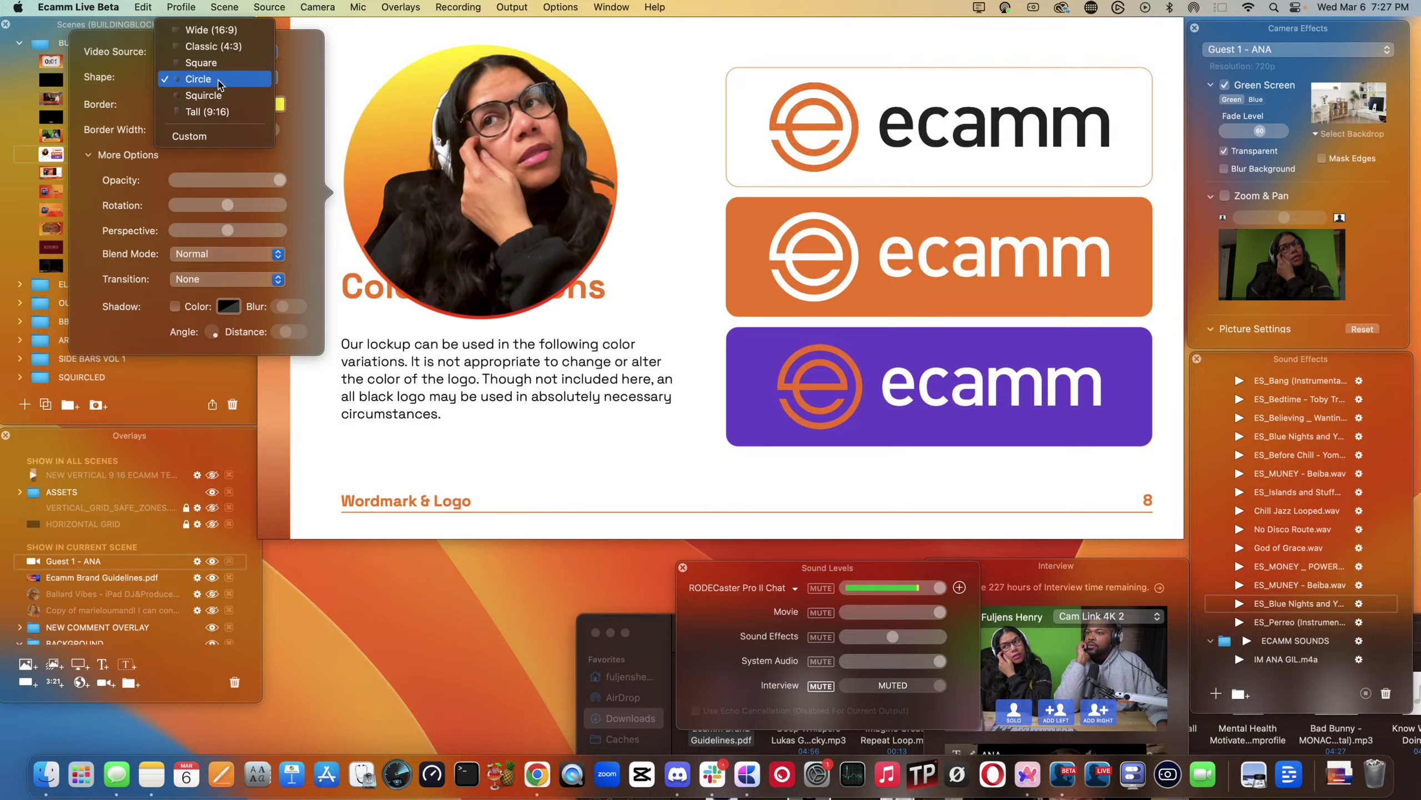
click(214, 95)
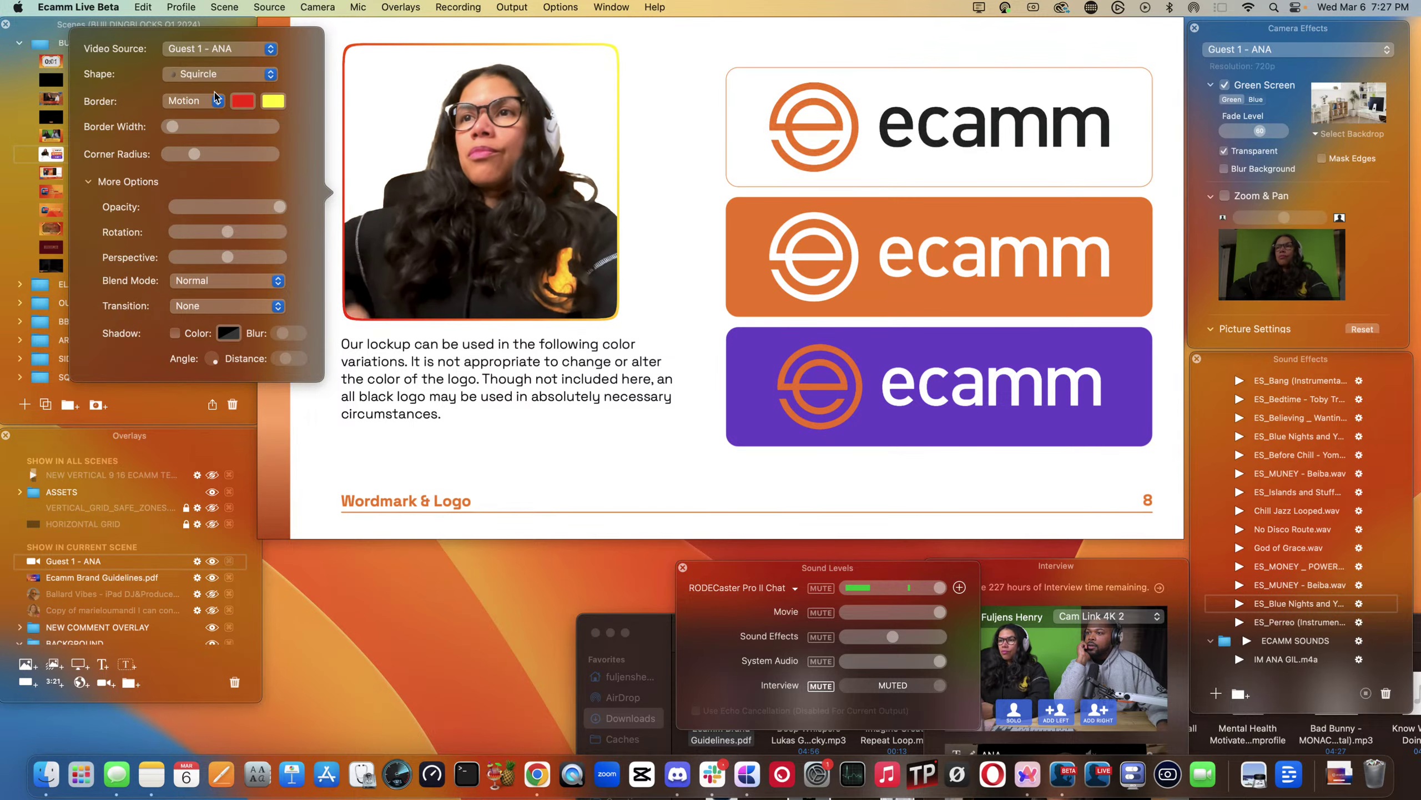
click(215, 74)
click(216, 93)
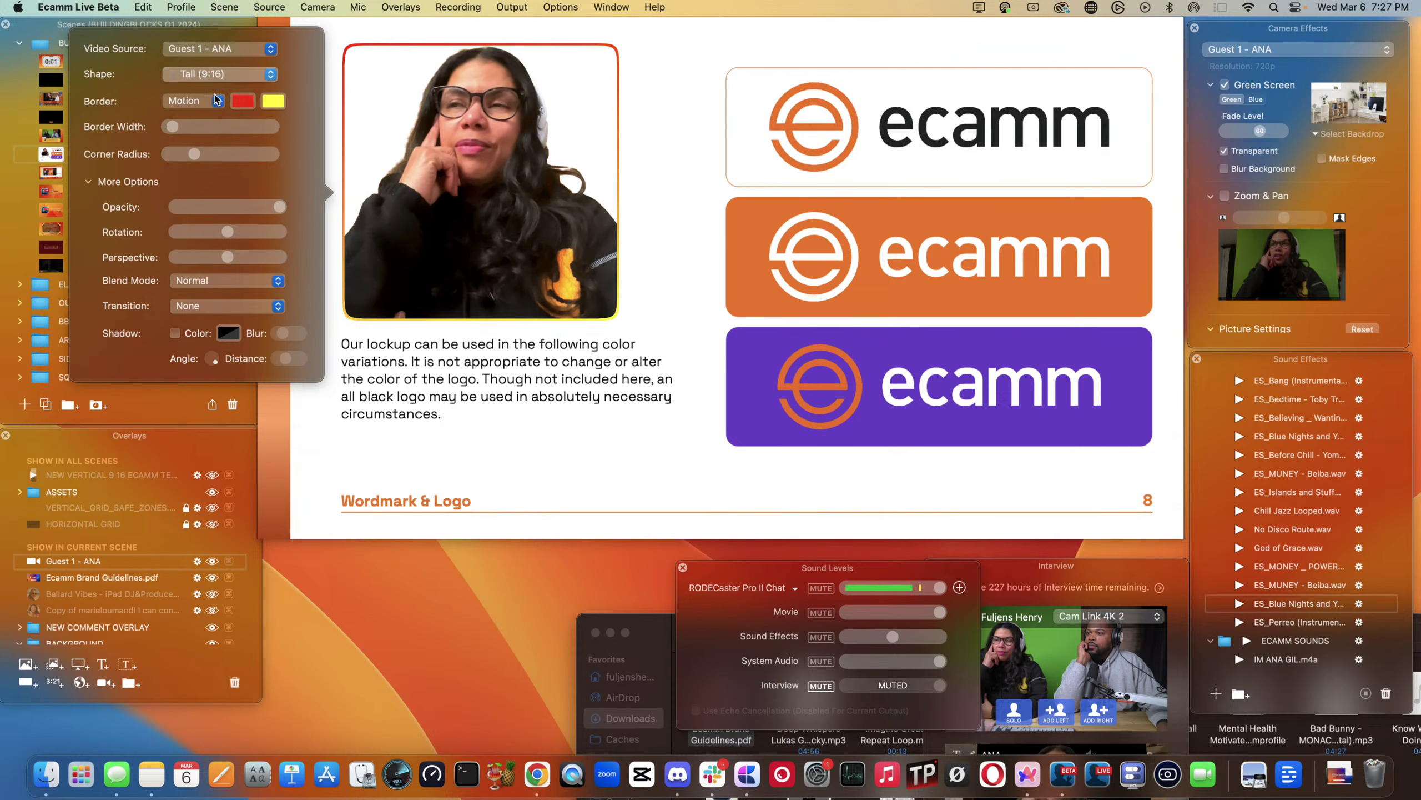
click(210, 79)
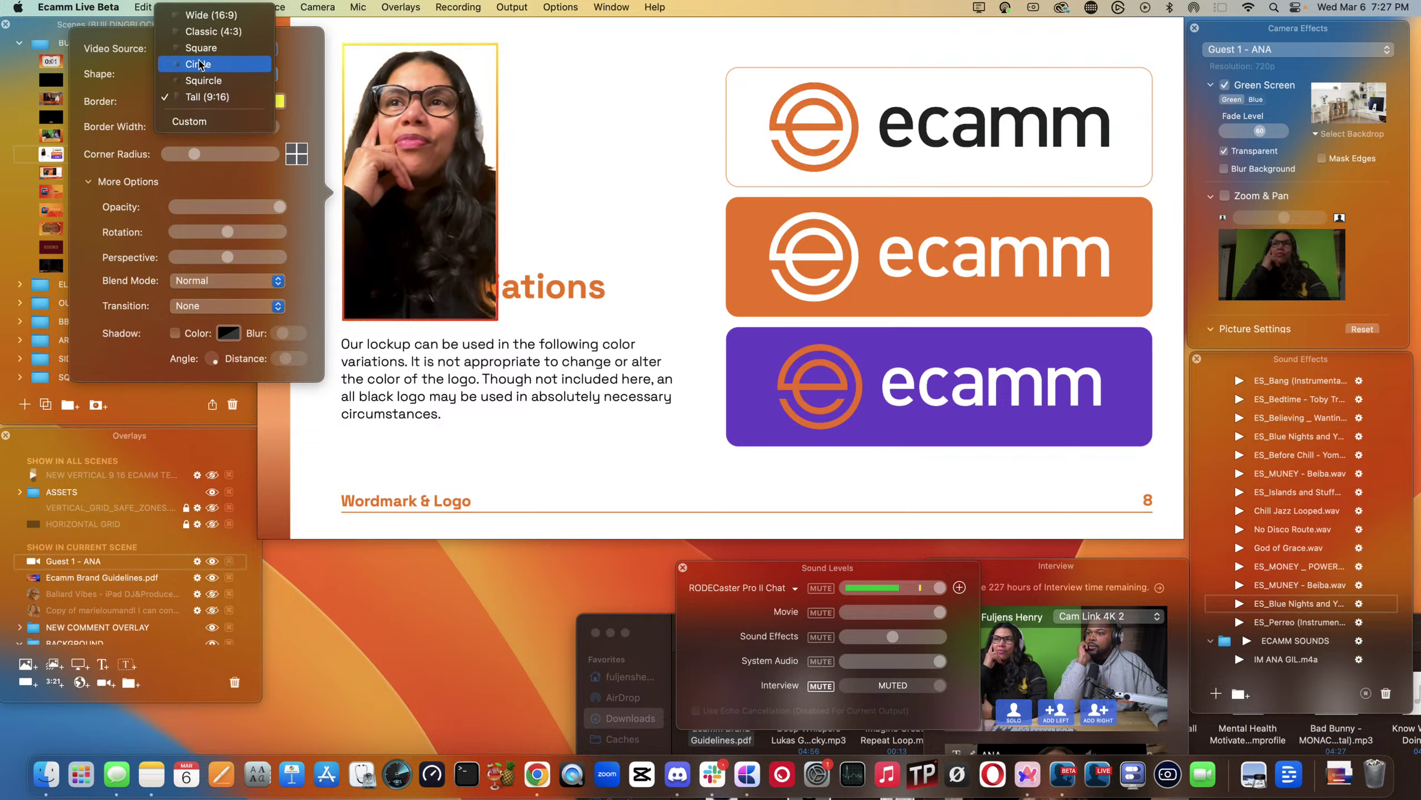
click(200, 63)
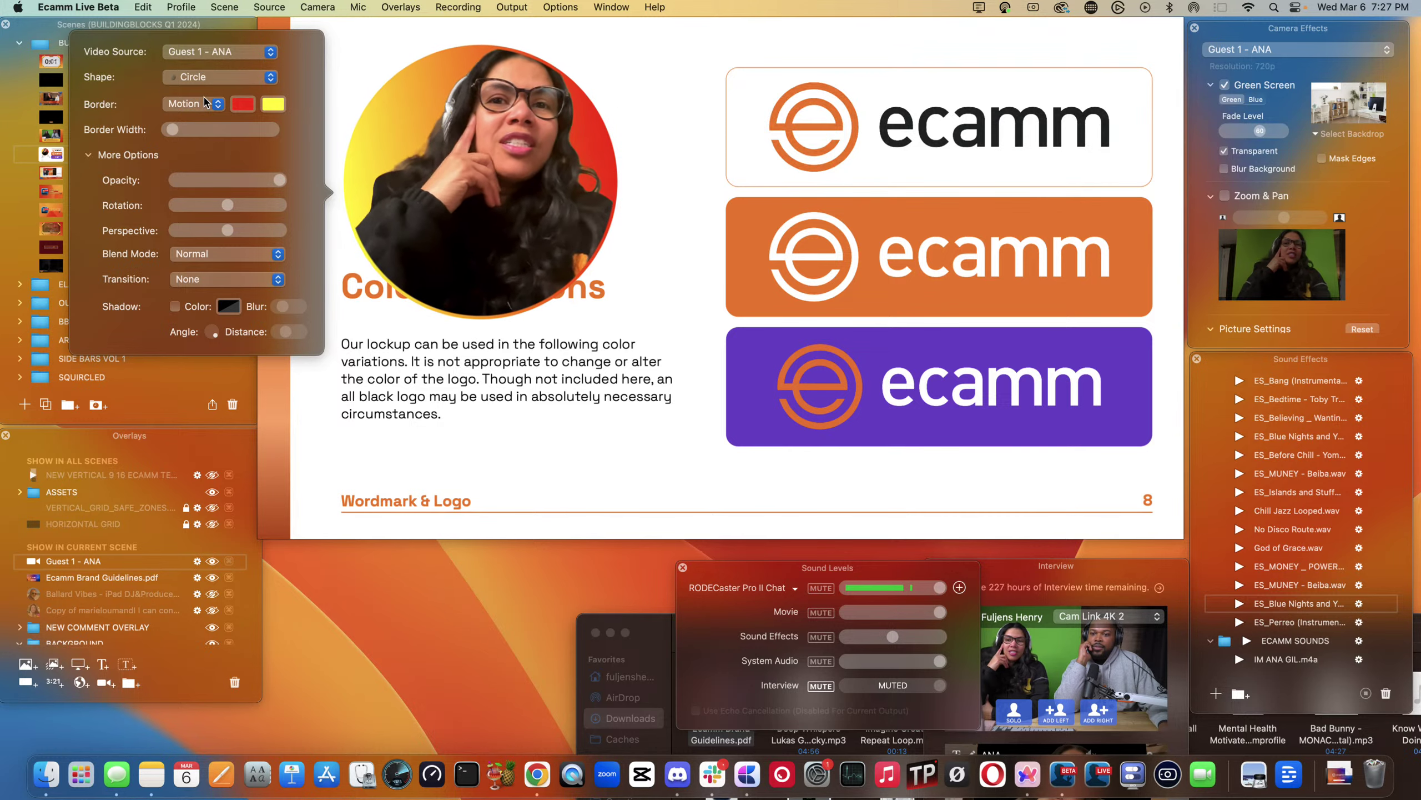
- Move the camera circle to the page's lower right and shrink it
mouse_move(617, 335)
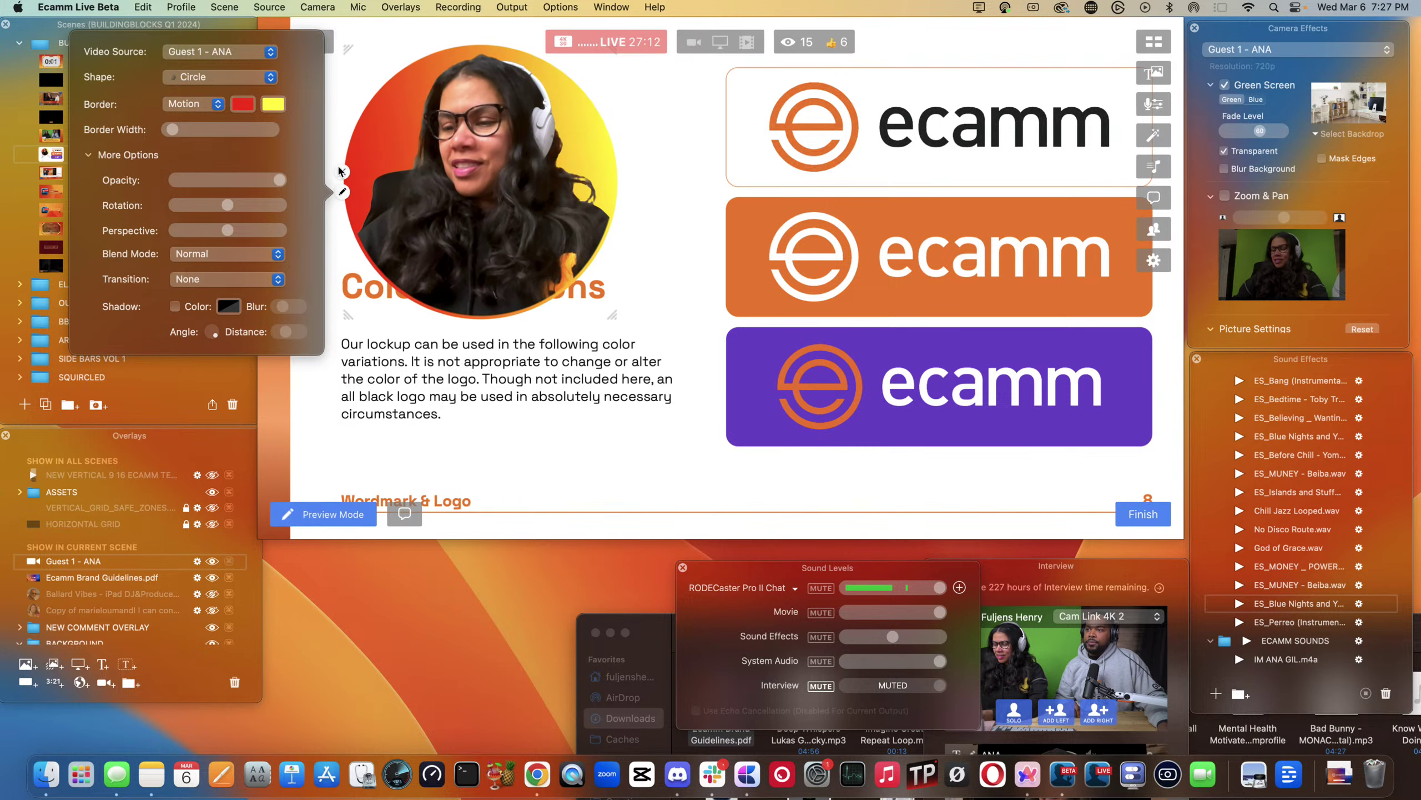
drag(573, 189, 1046, 394)
drag(850, 263, 962, 372)
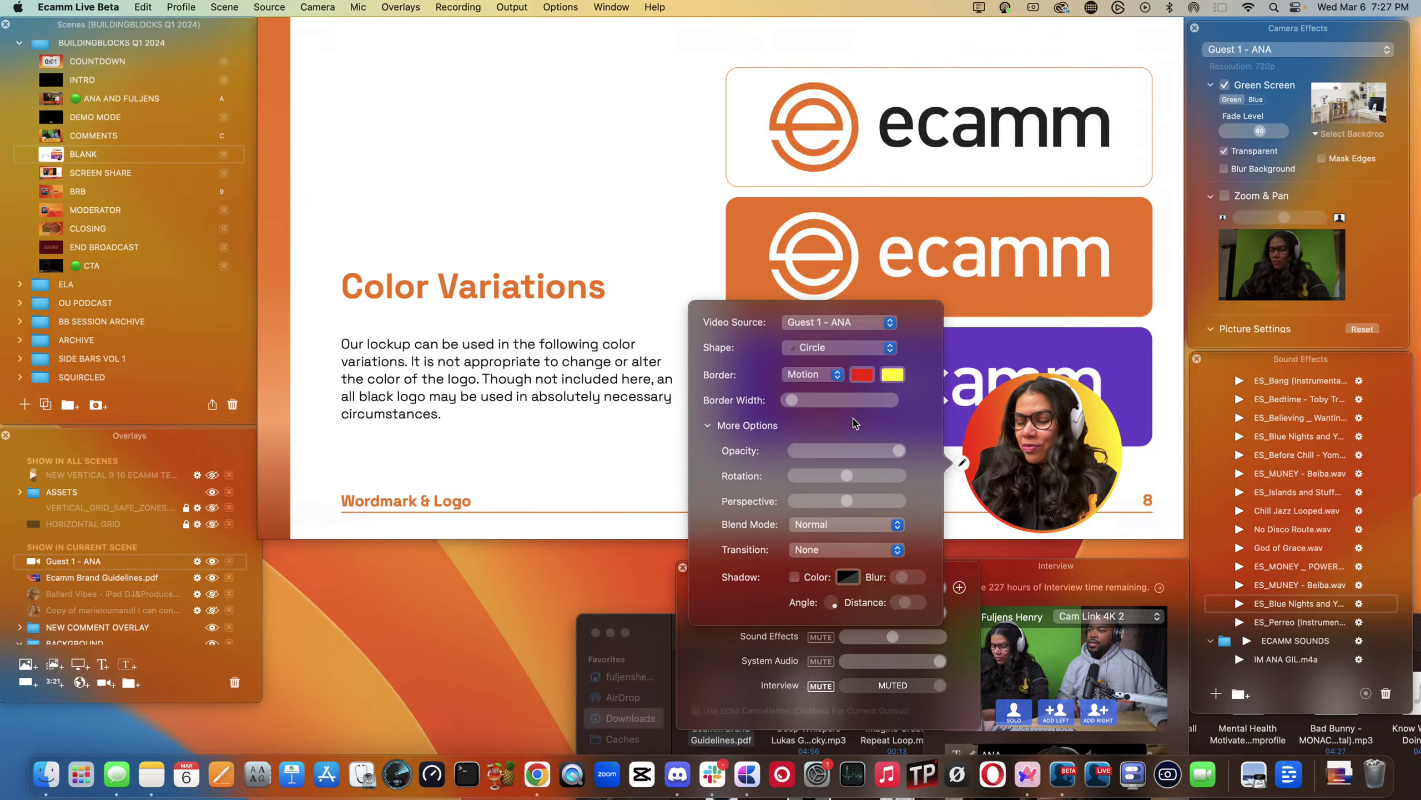
click(813, 375)
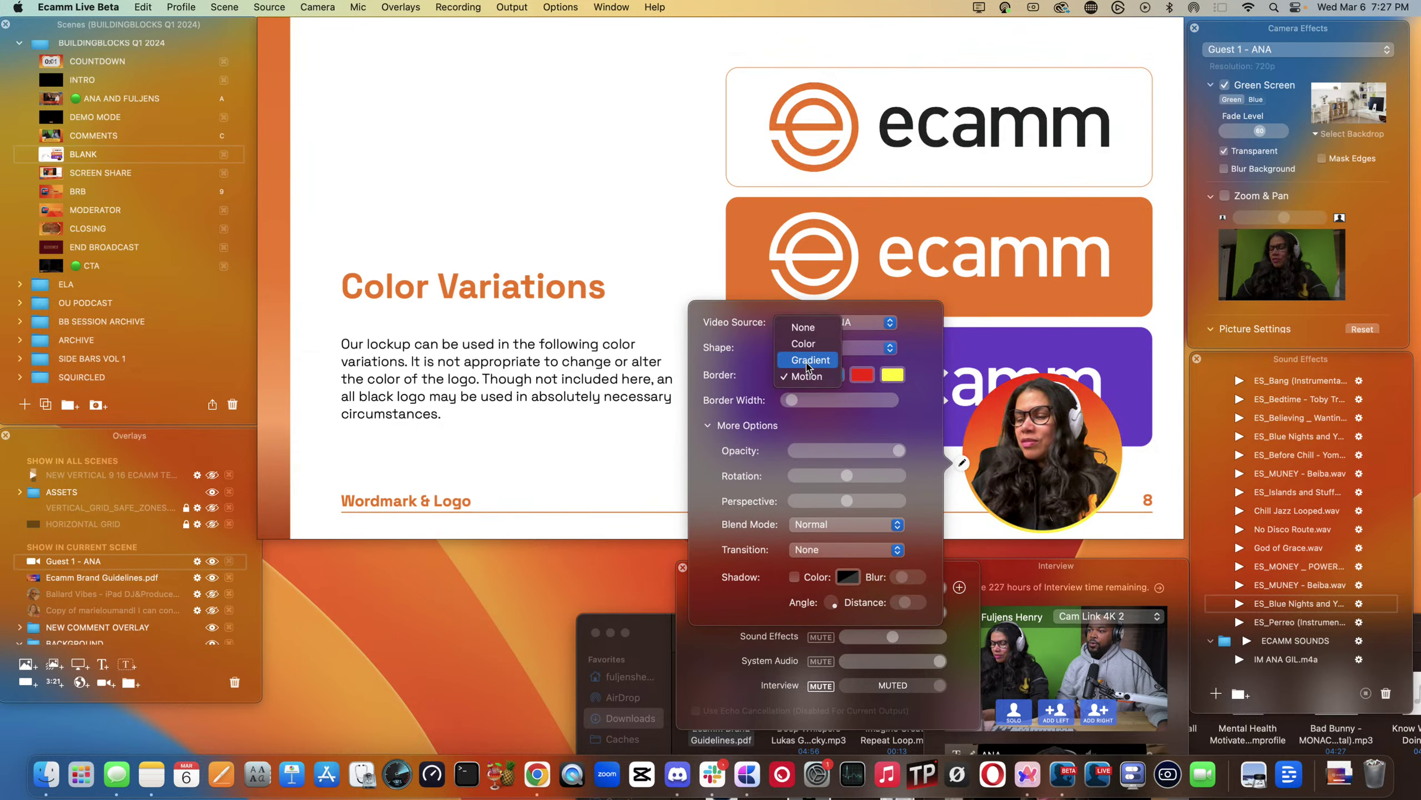
click(808, 360)
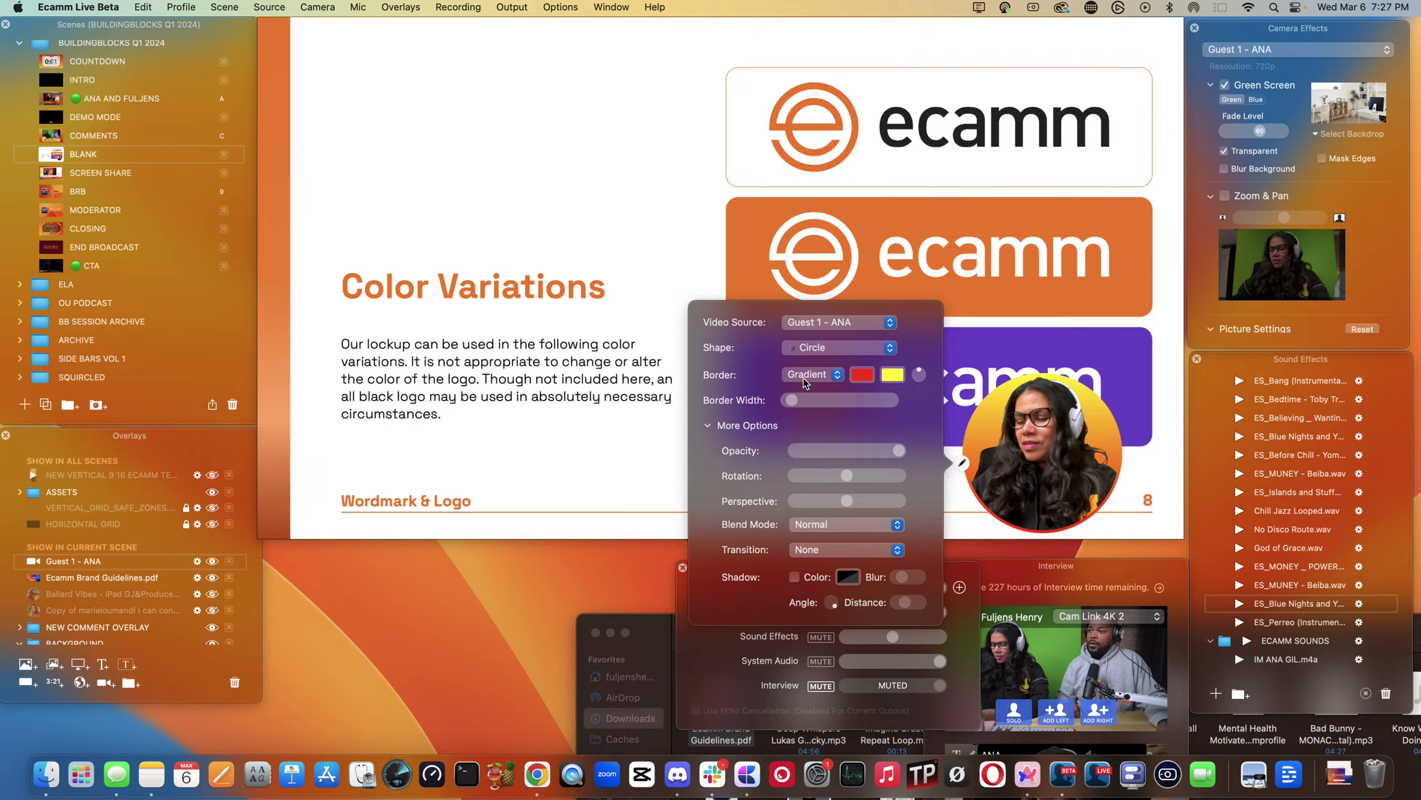
click(804, 381)
click(803, 360)
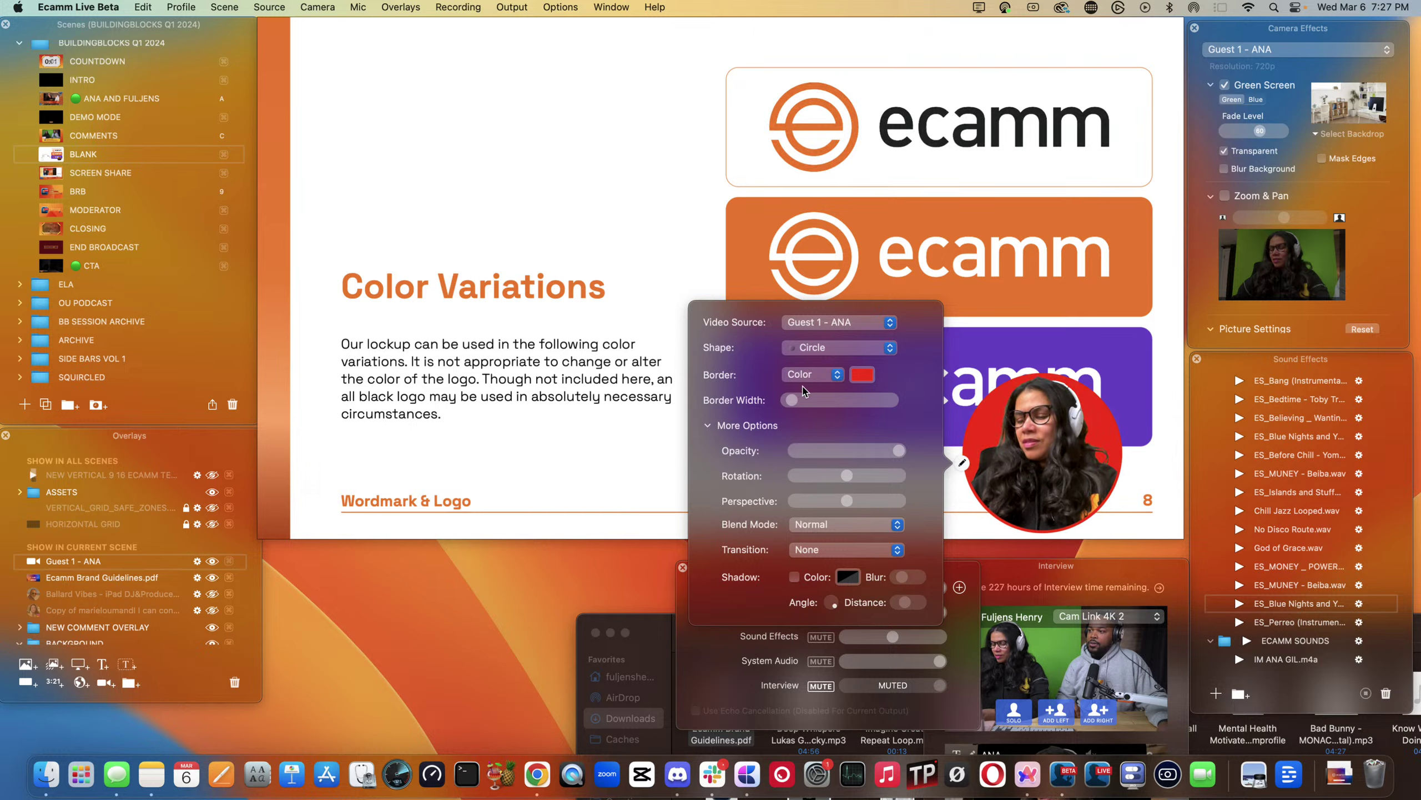
click(803, 377)
click(807, 407)
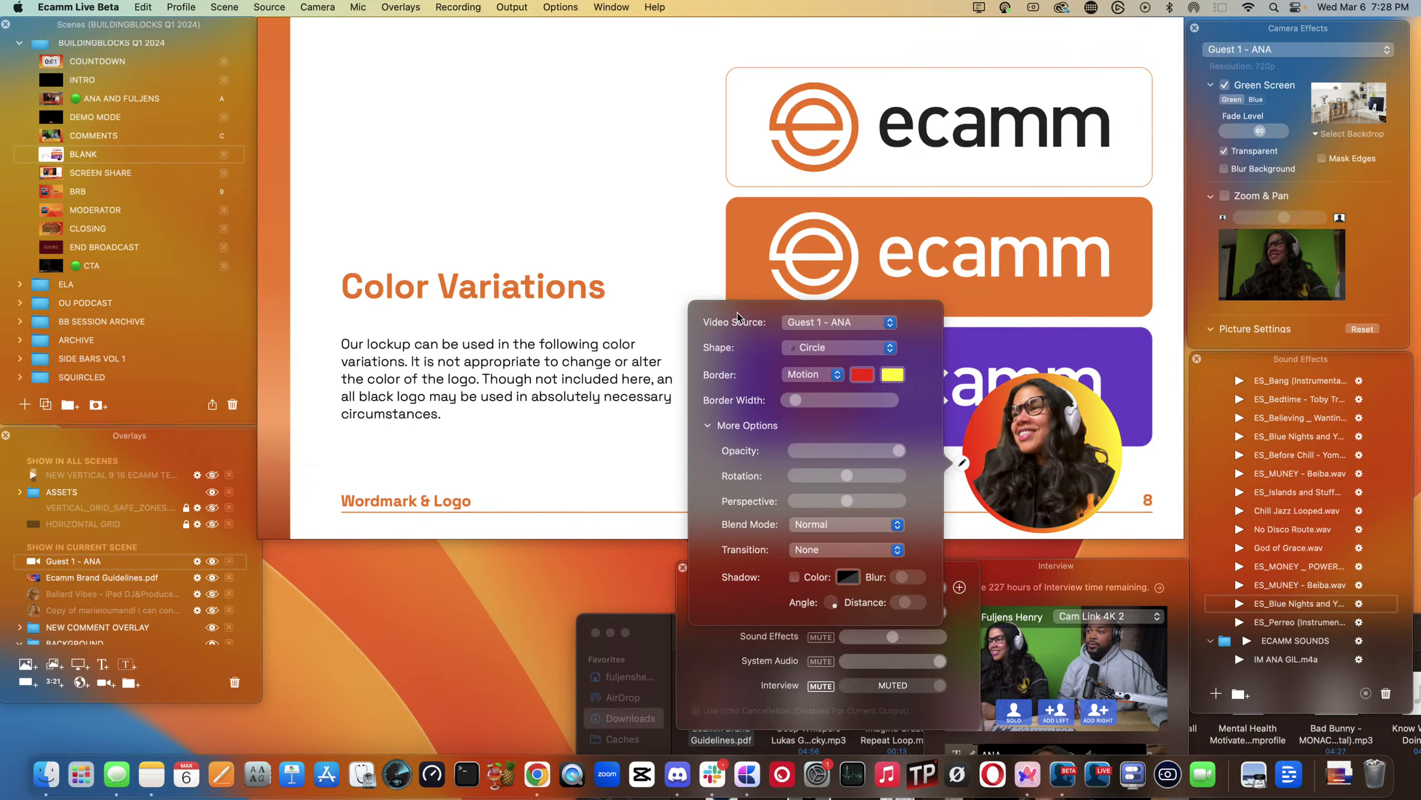
mouse_move(981, 476)
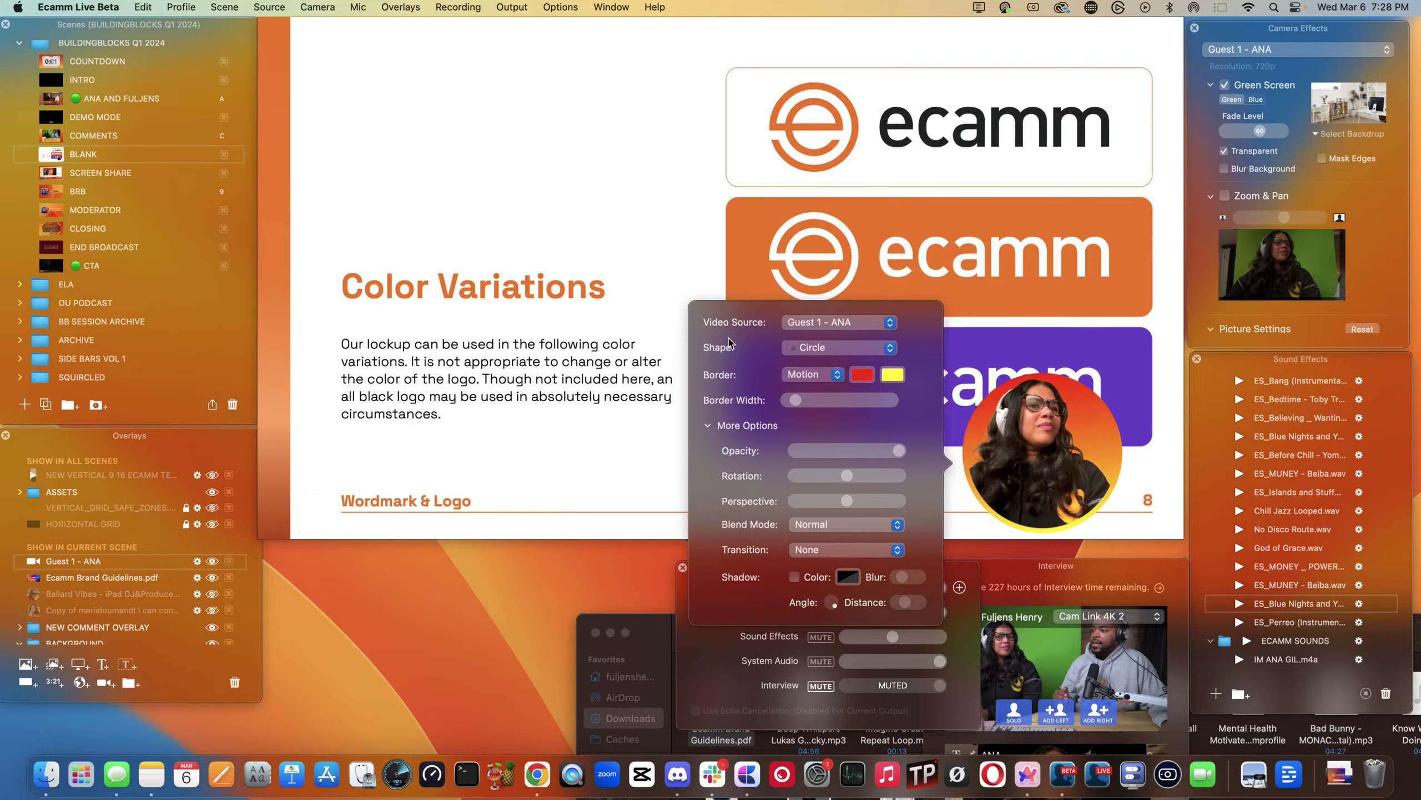
mouse_move(1015, 436)
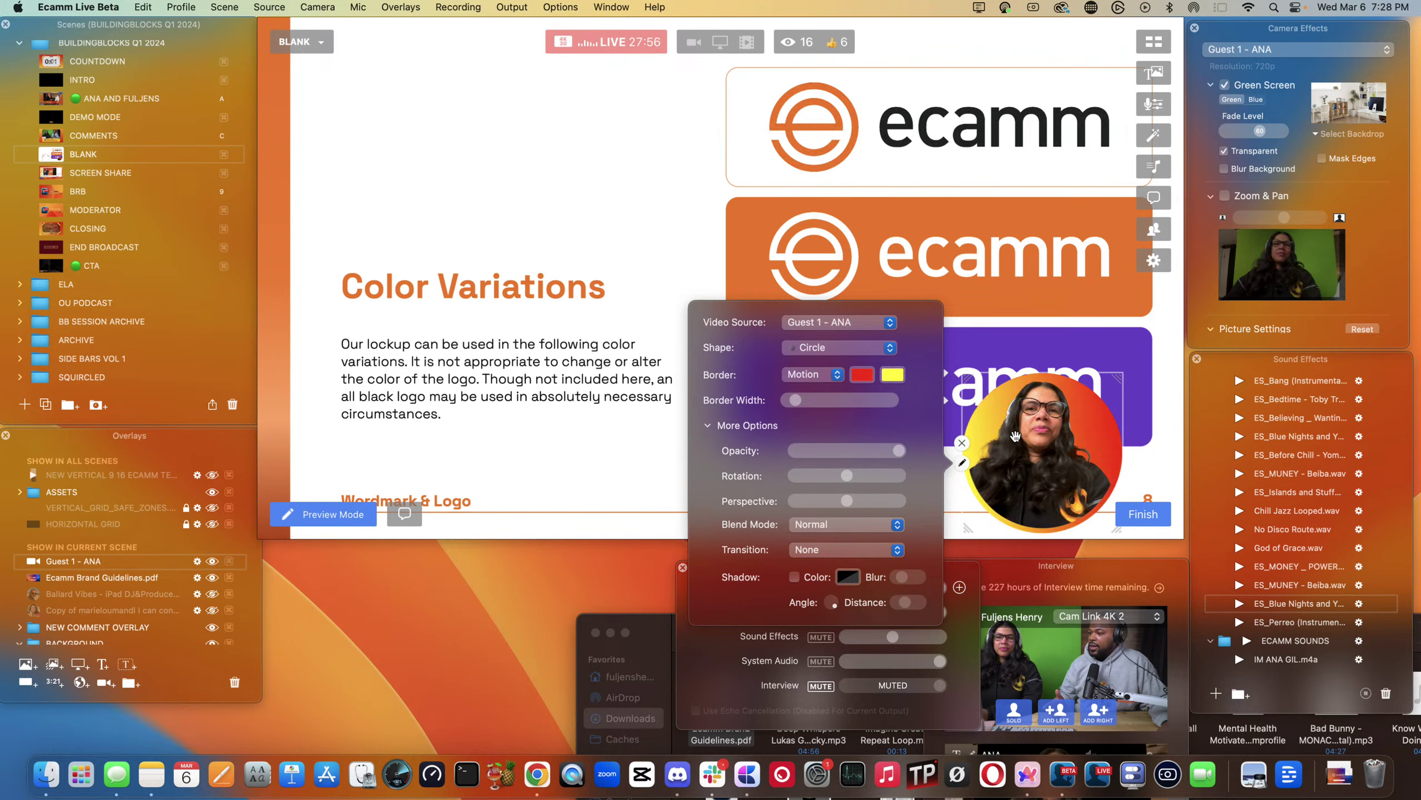
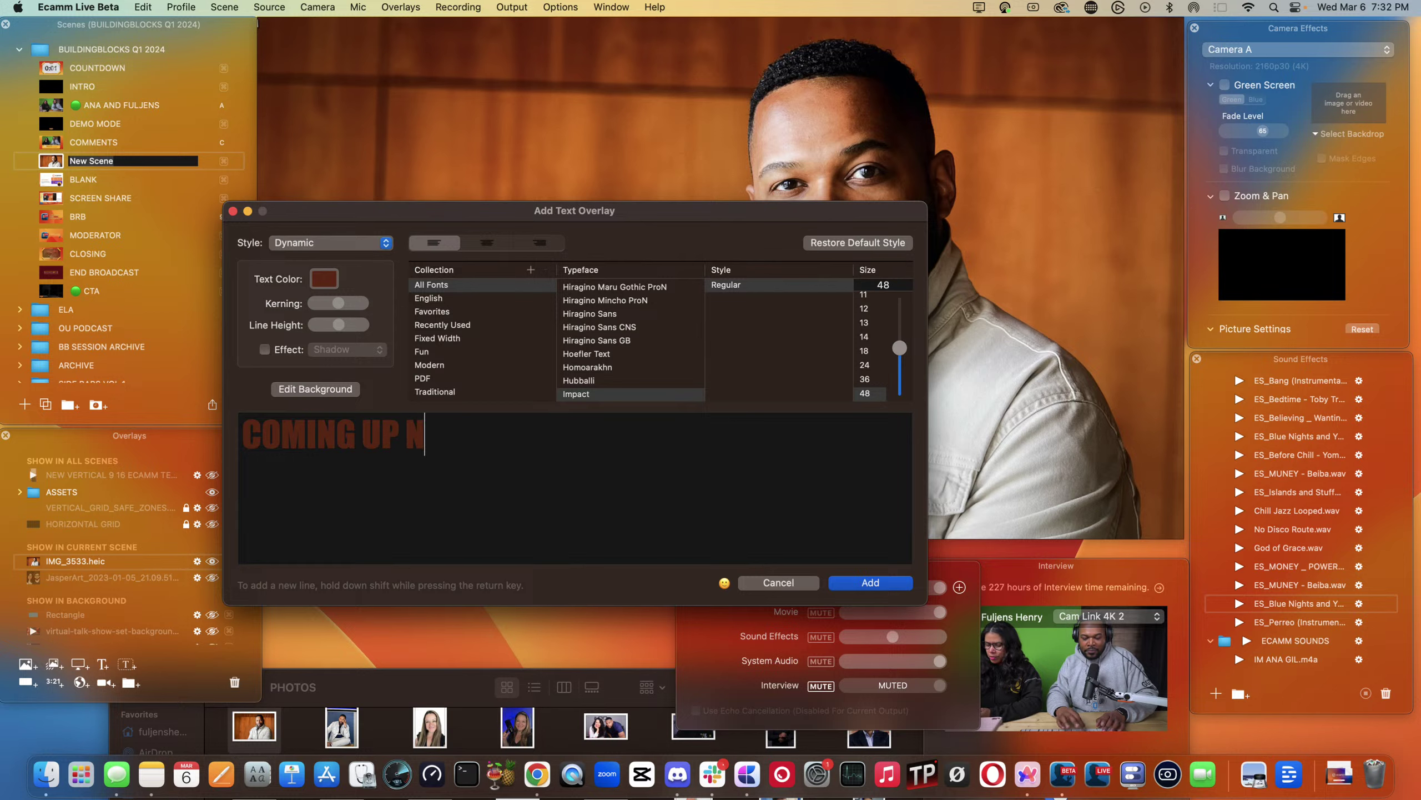
- Finish the 'COMING UP NEXT' title in Snow white, add it, and move it to the left
text(T)
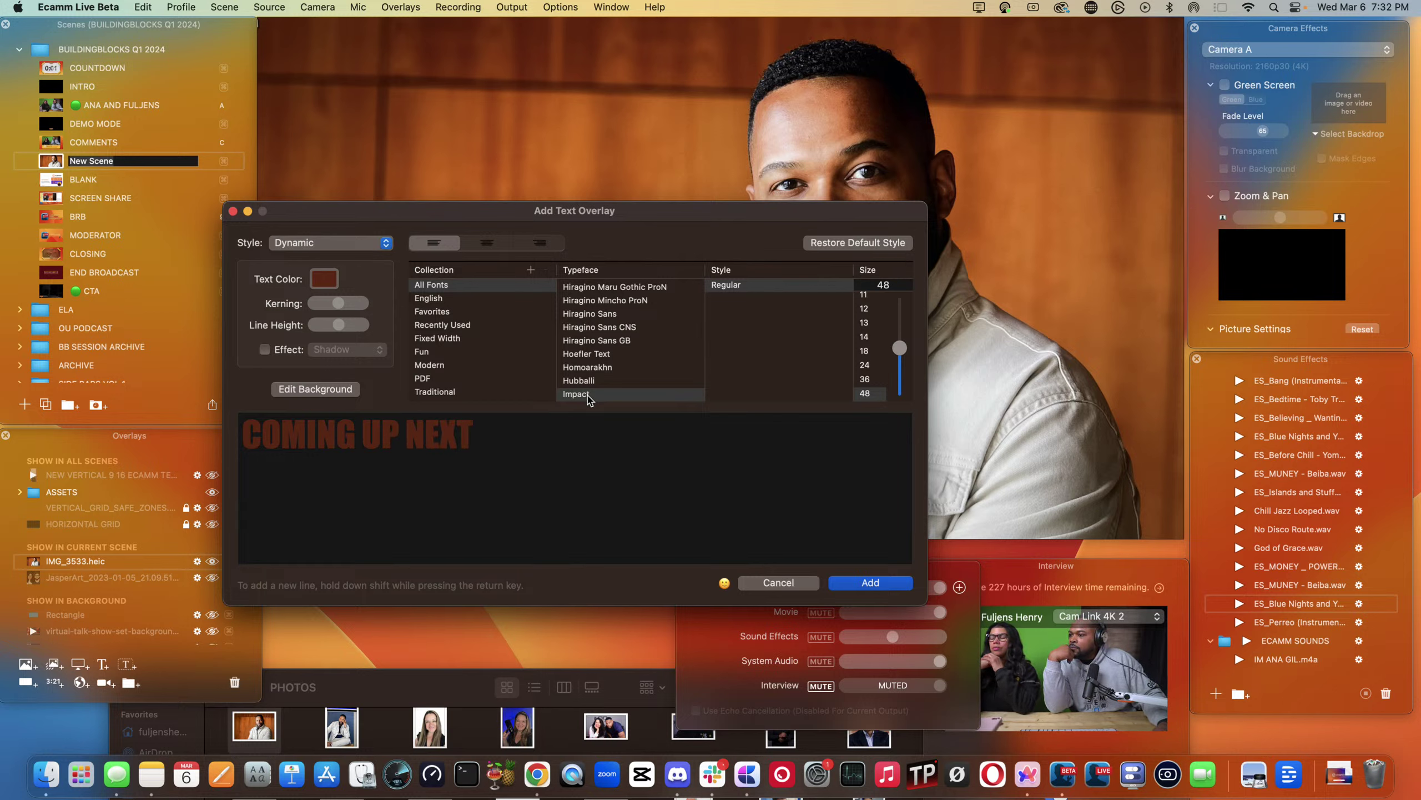
click(317, 280)
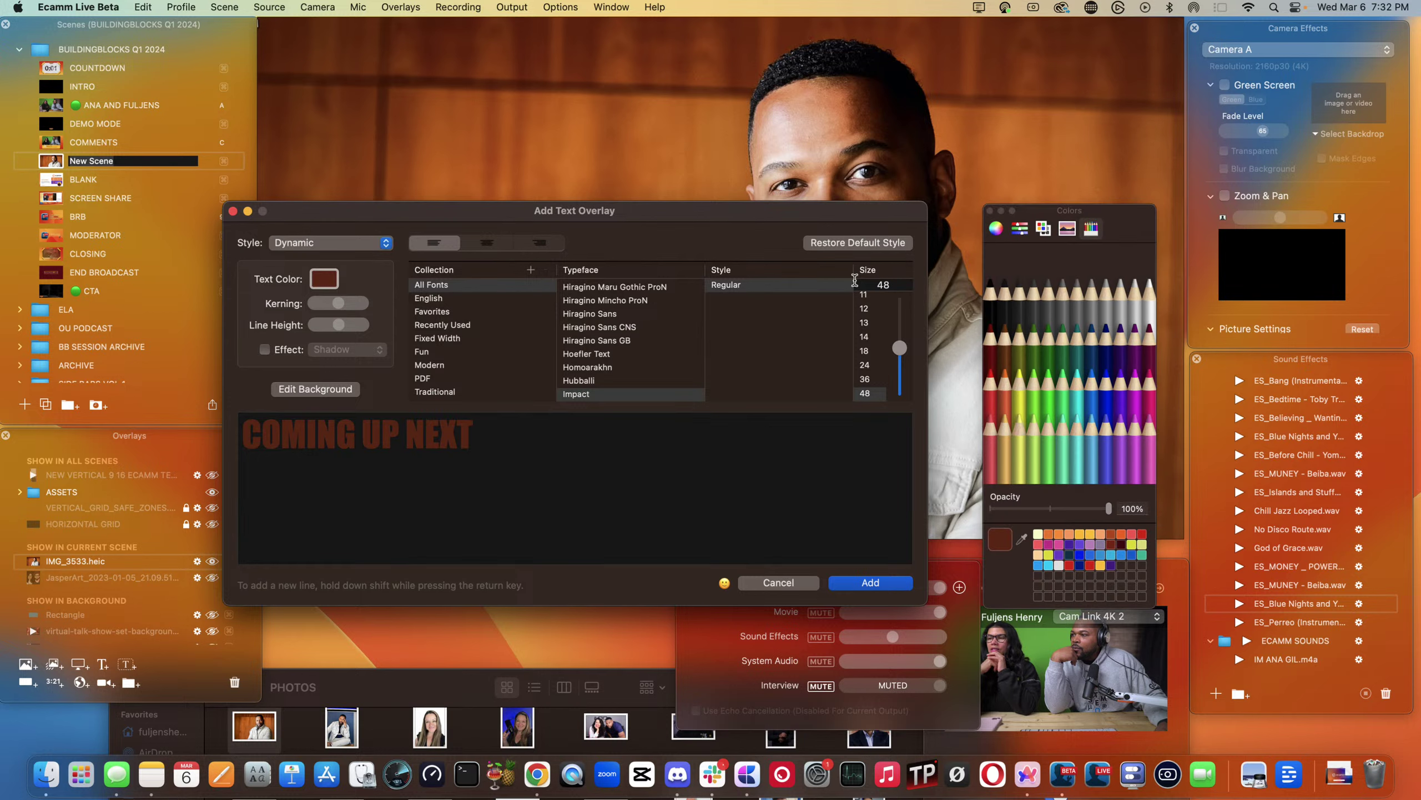
click(1146, 313)
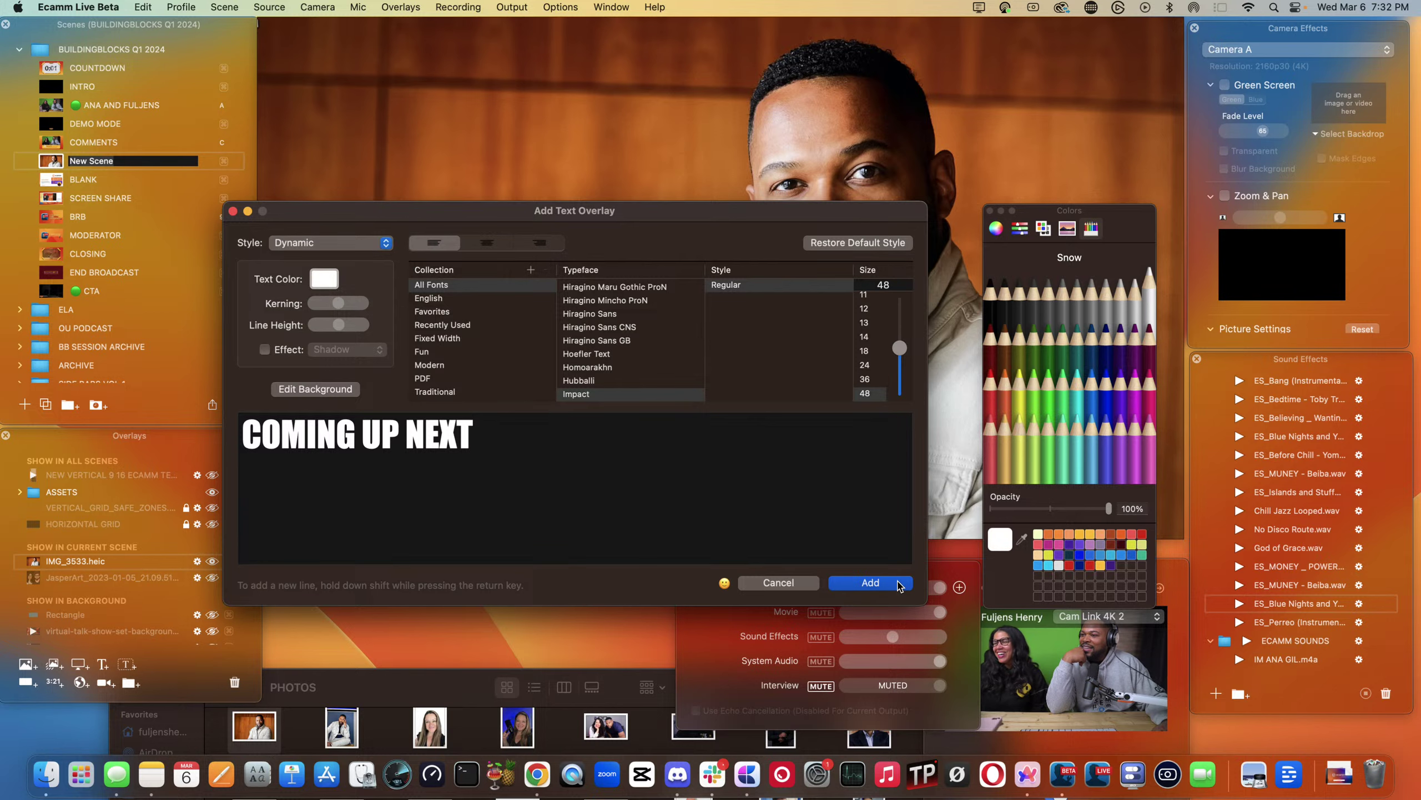
click(870, 583)
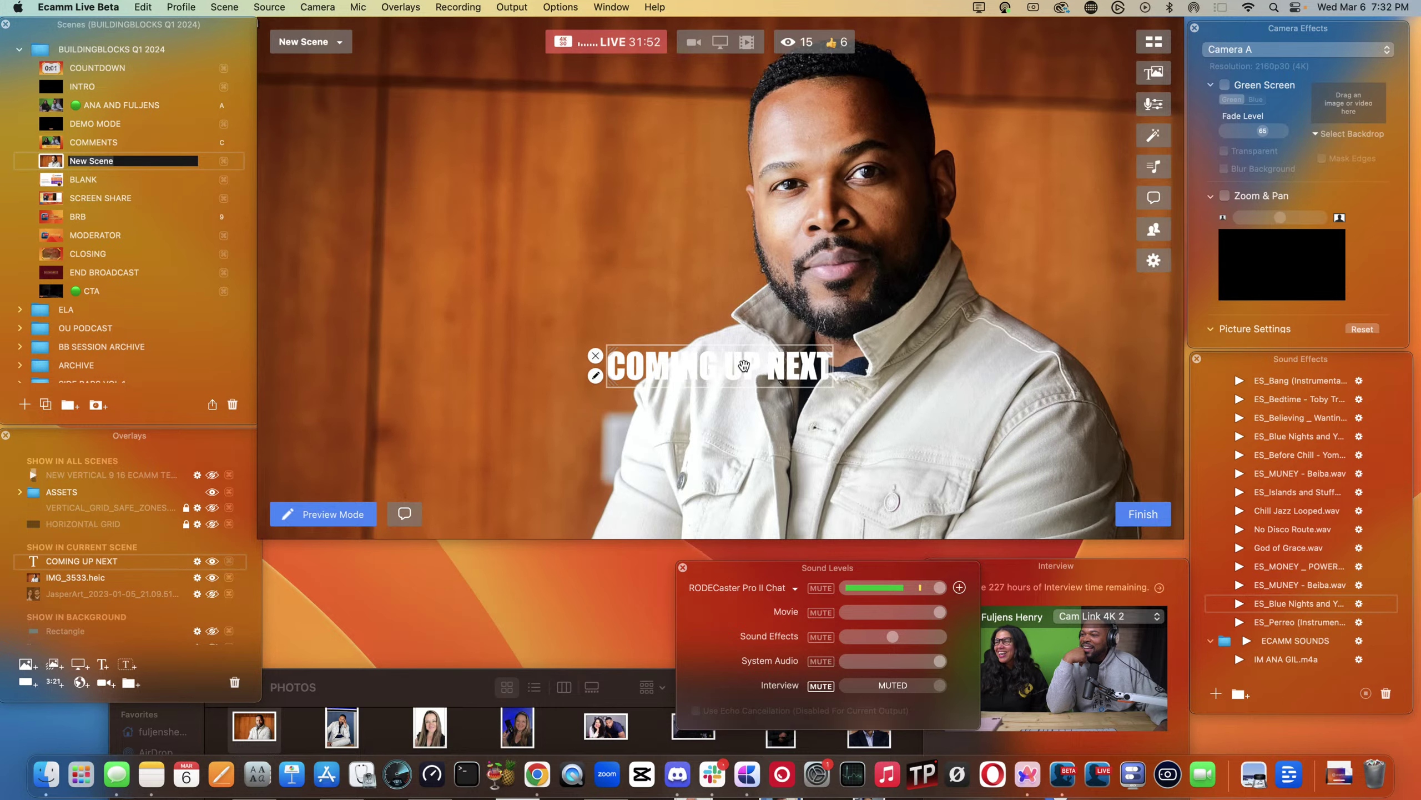
drag(743, 365, 484, 411)
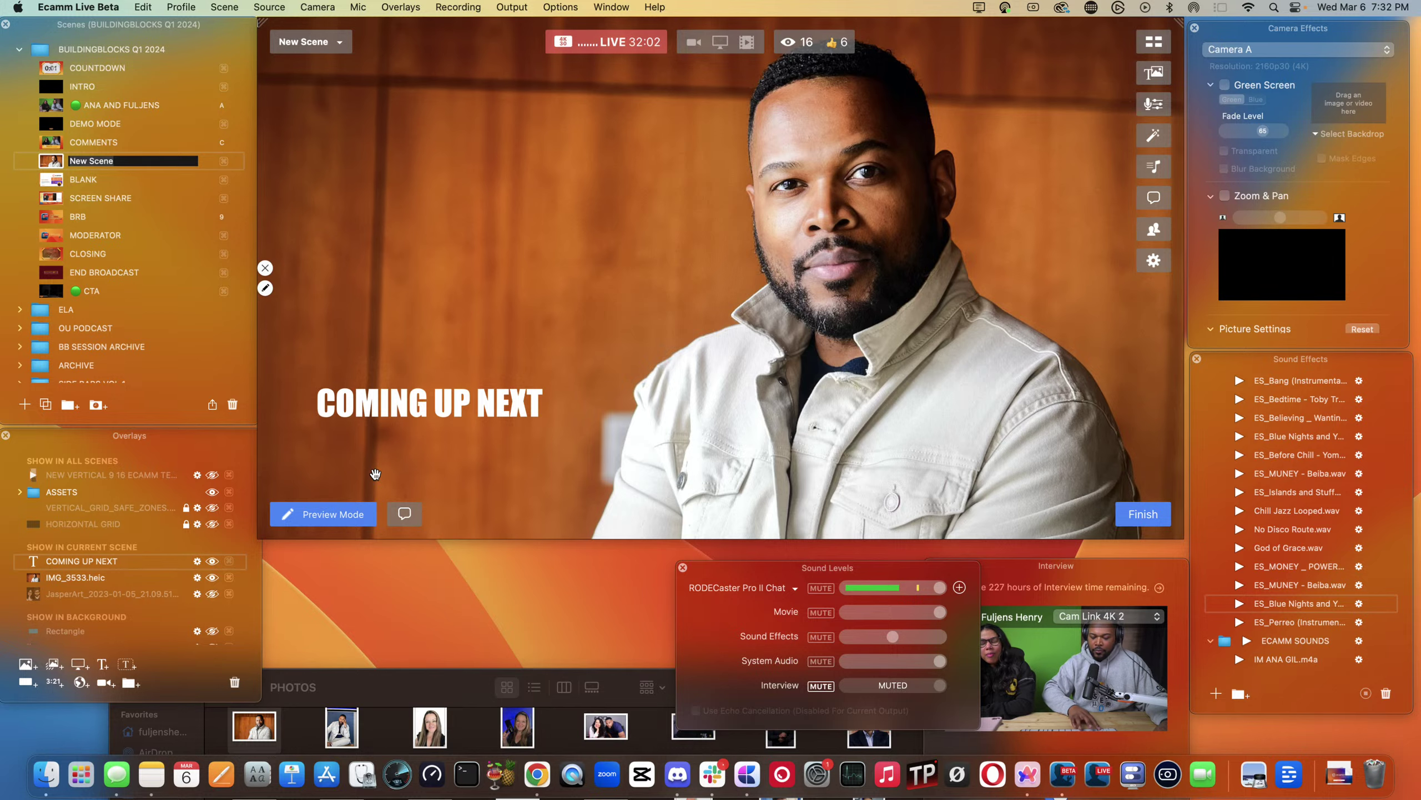
key(super+t)
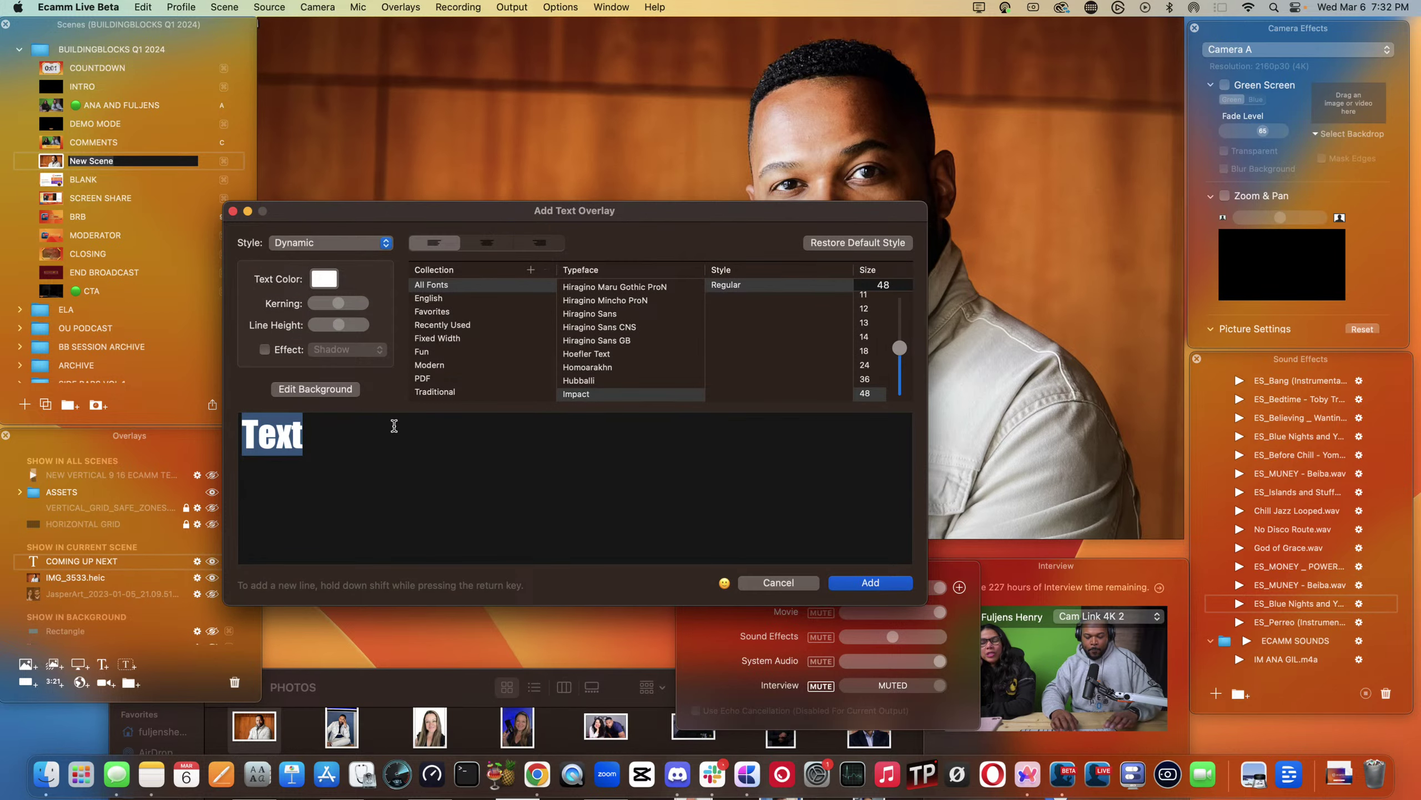
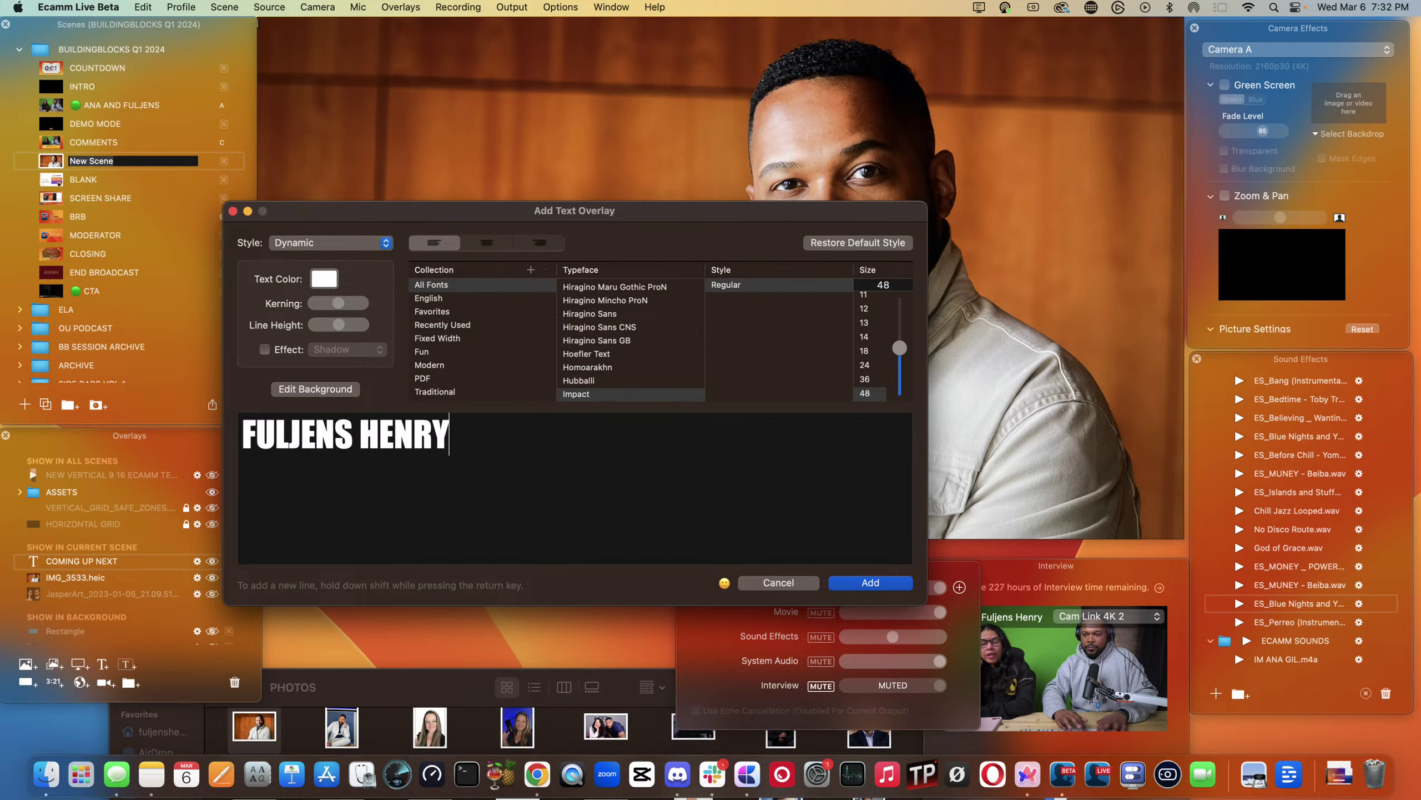
- Enter the guest's name with the default style and Background set to None, and add it
scroll(625, 381, down, 4)
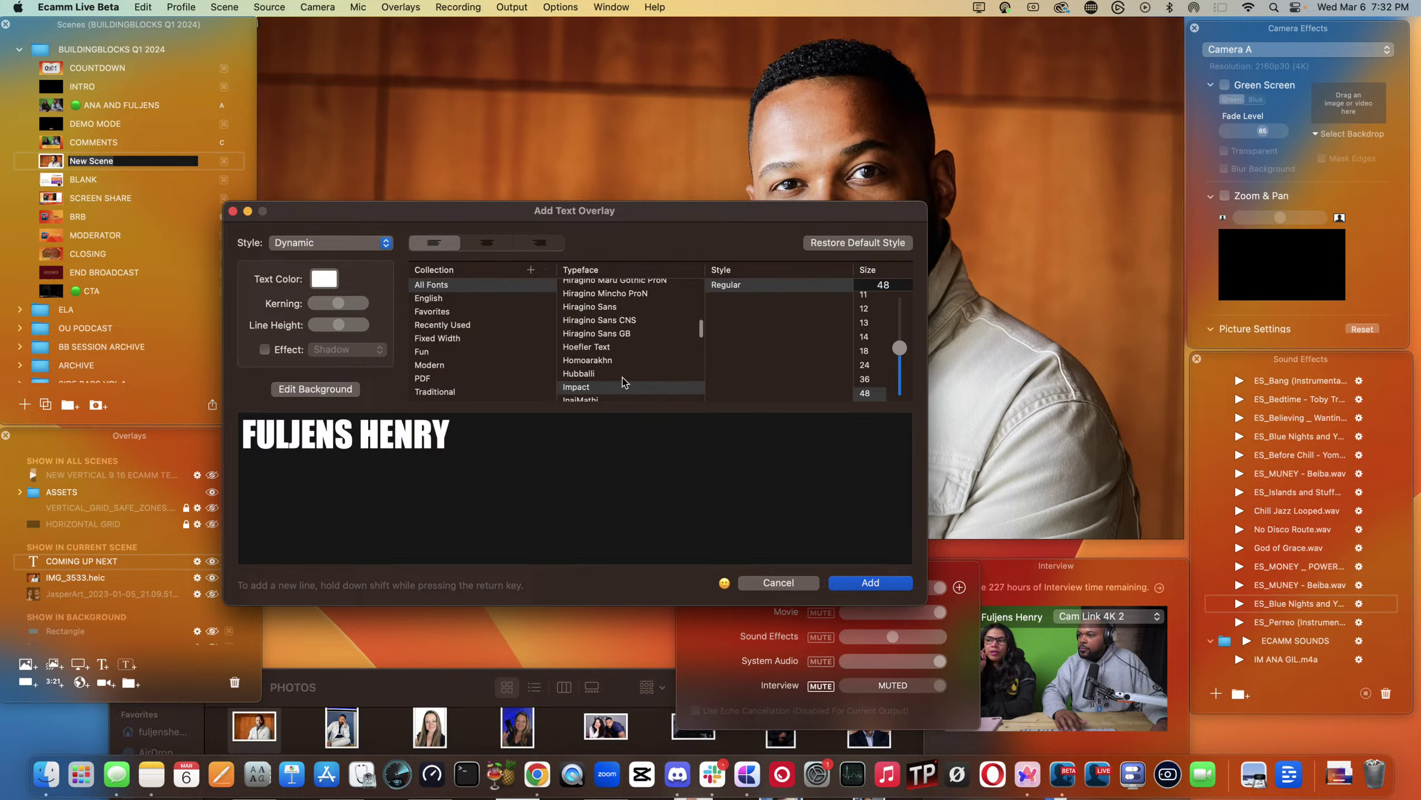
click(815, 246)
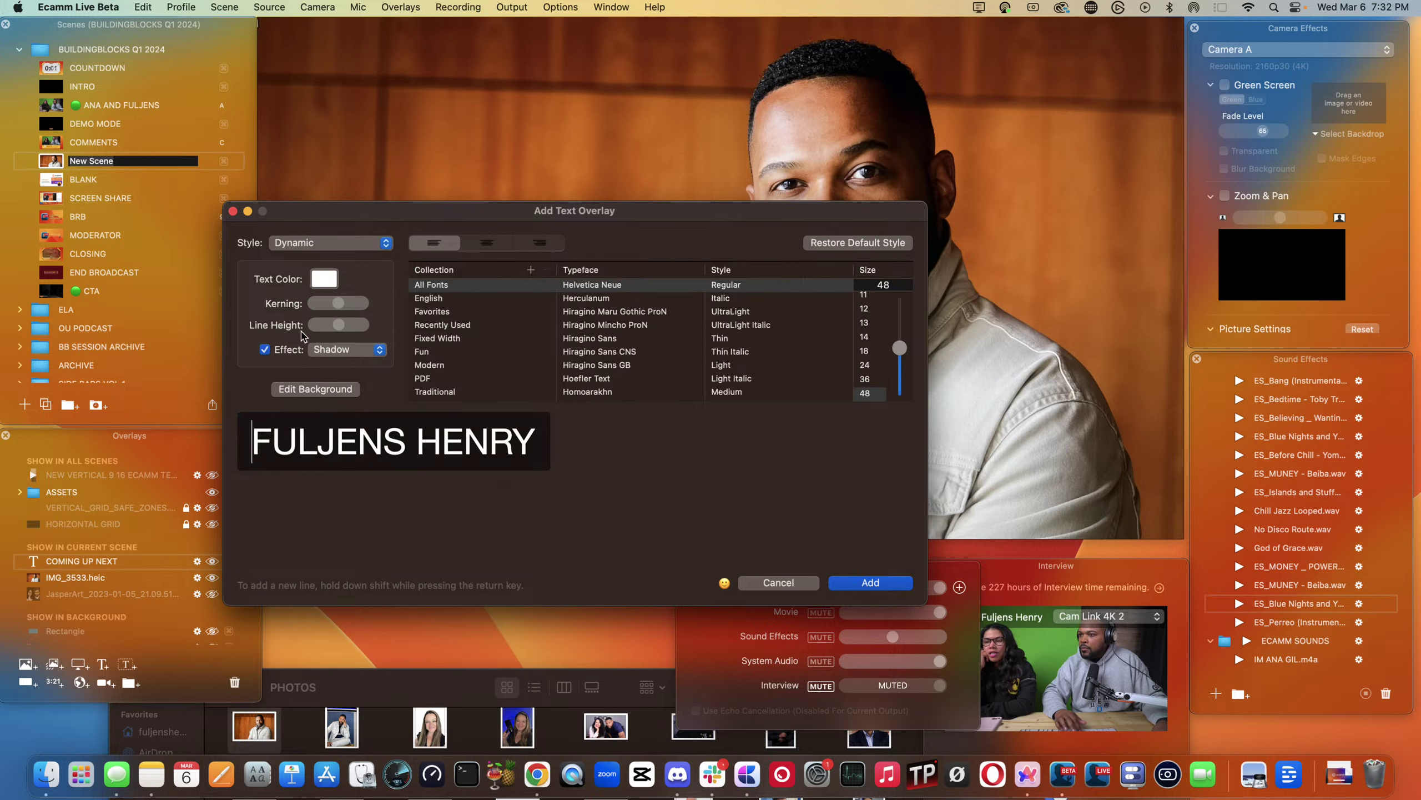
click(317, 386)
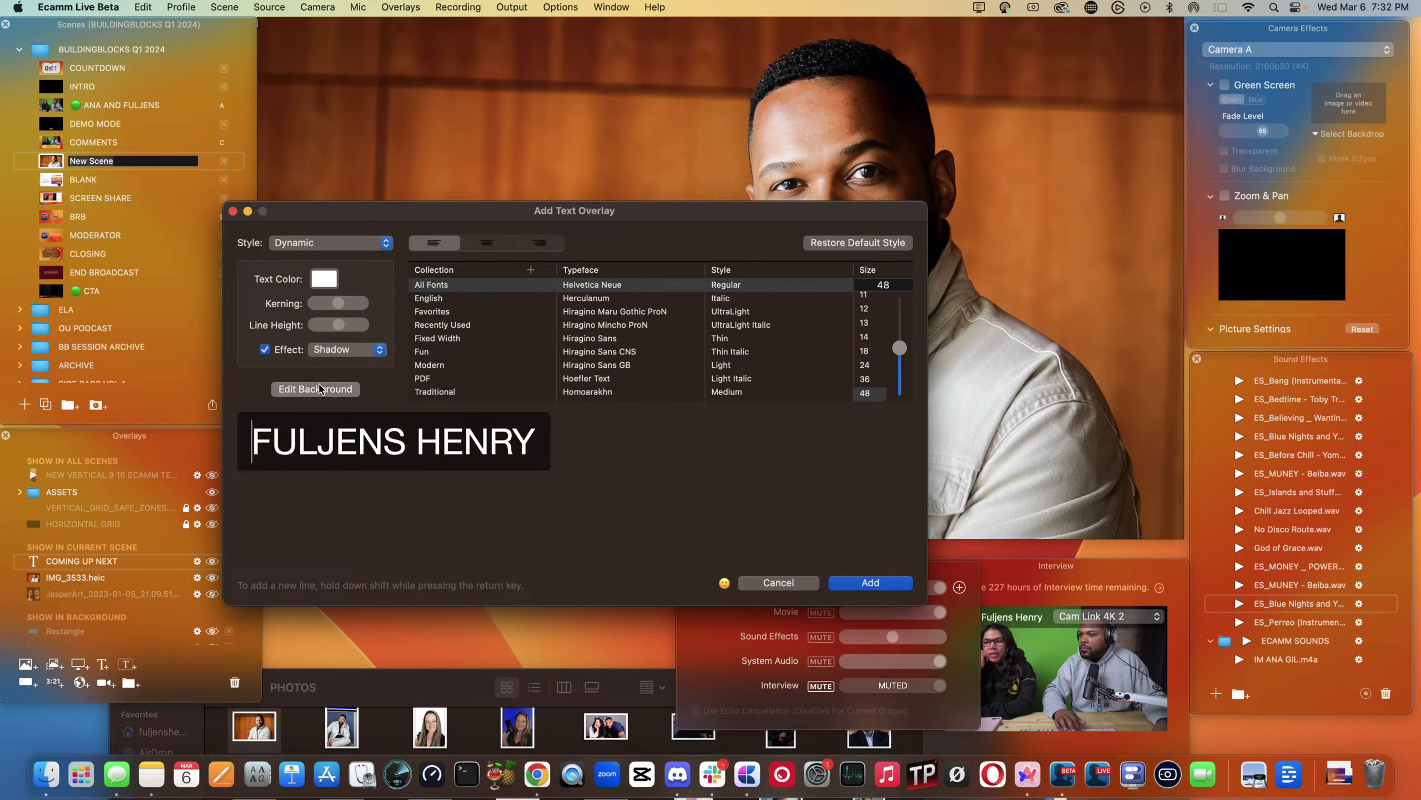
click(301, 246)
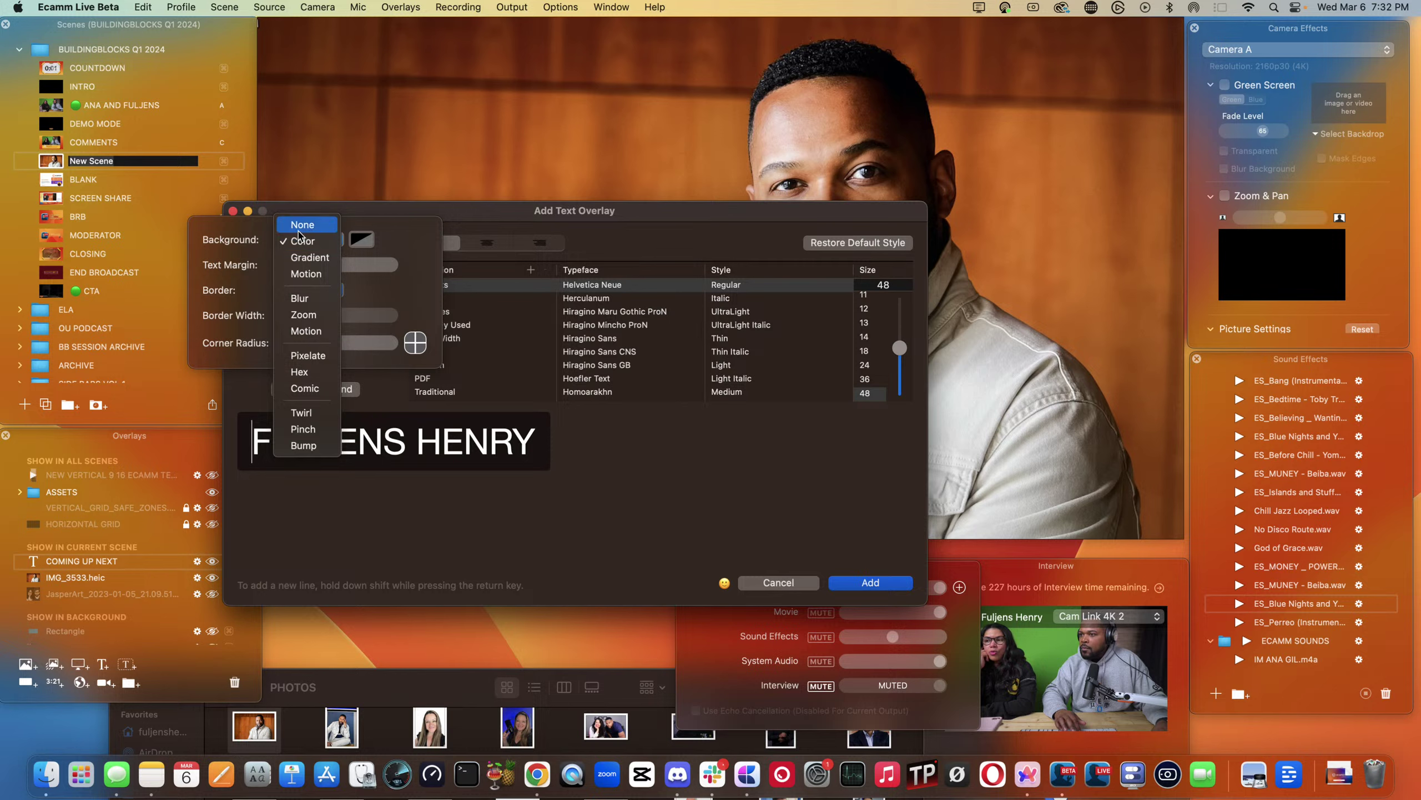
click(301, 225)
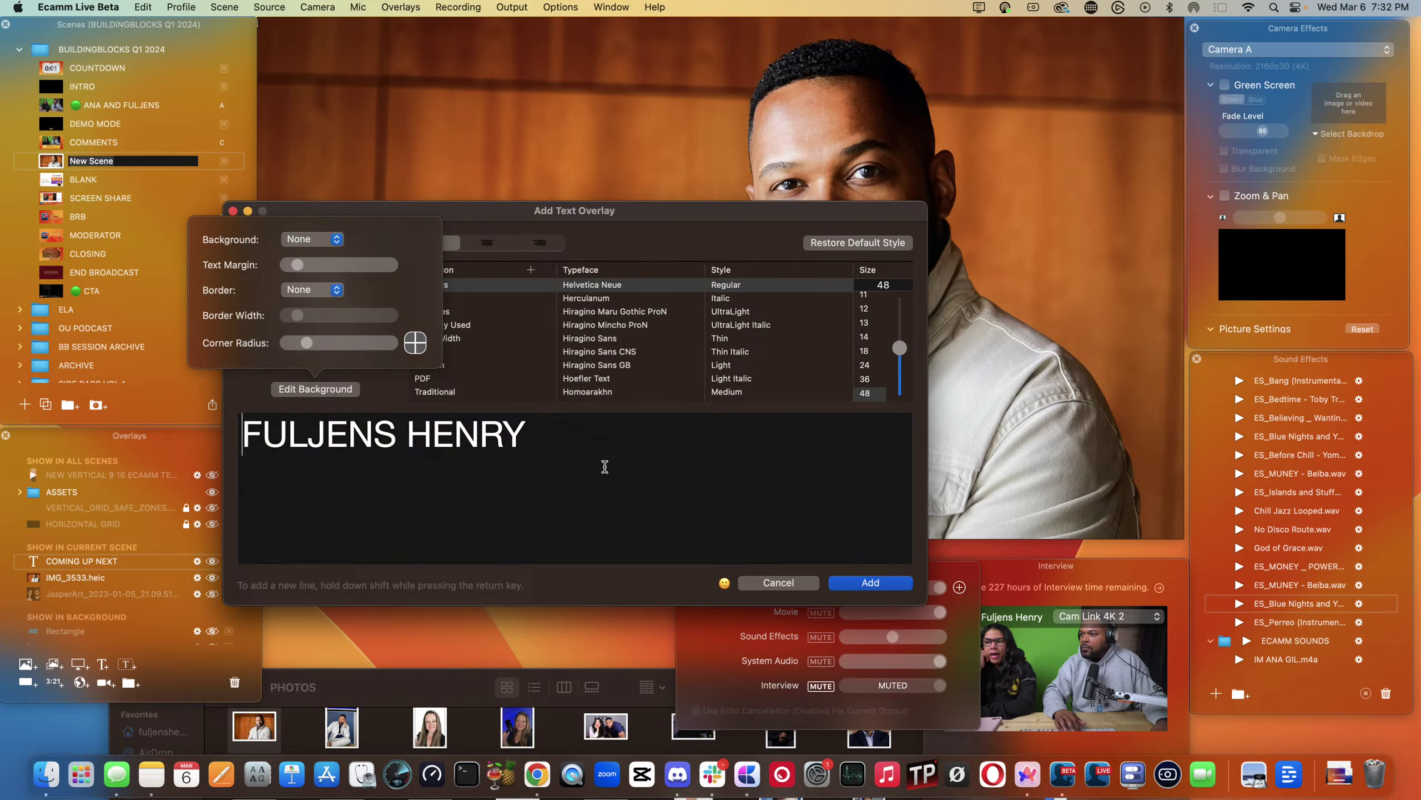
click(871, 582)
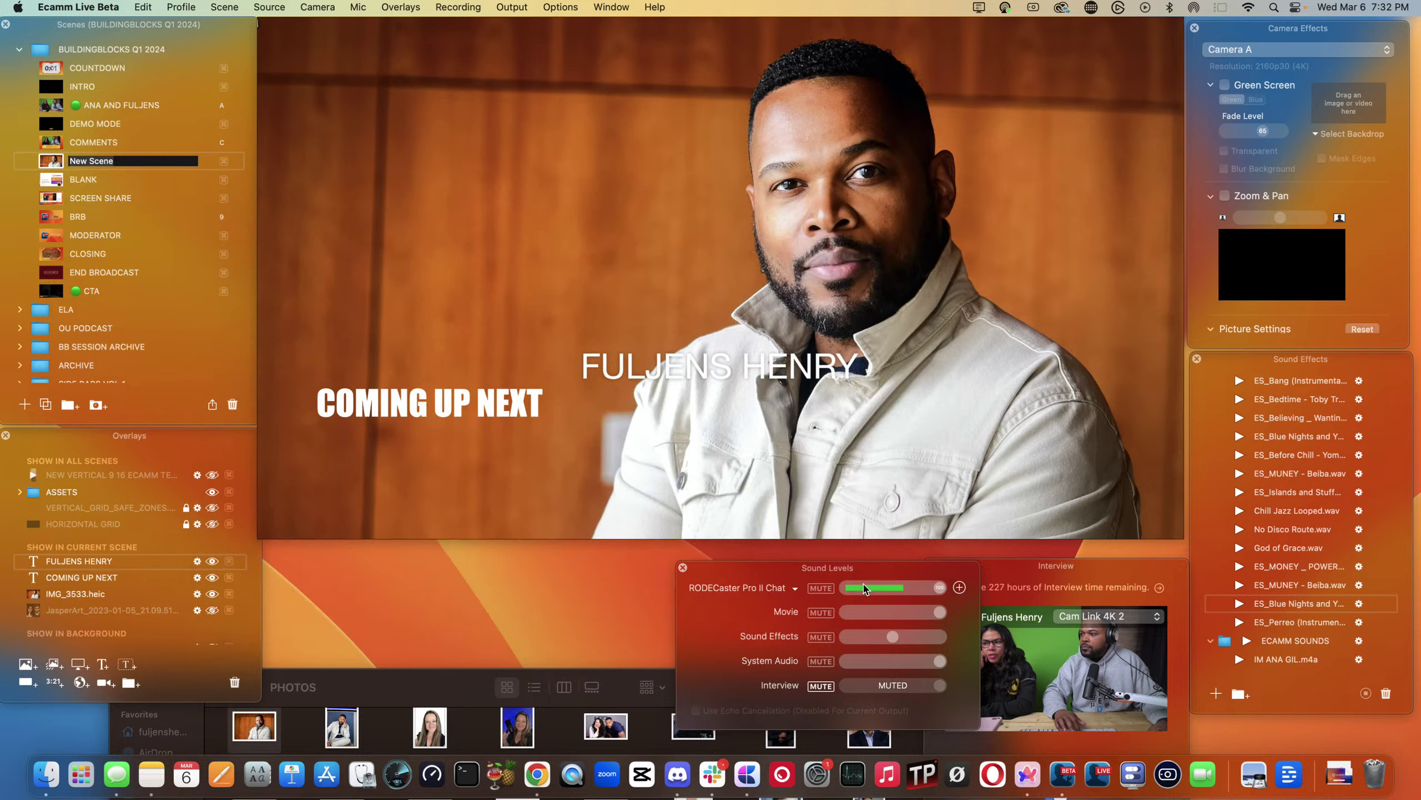
- Turn off the shadow Effect on the name overlay and re-save both text overlays
click(556, 473)
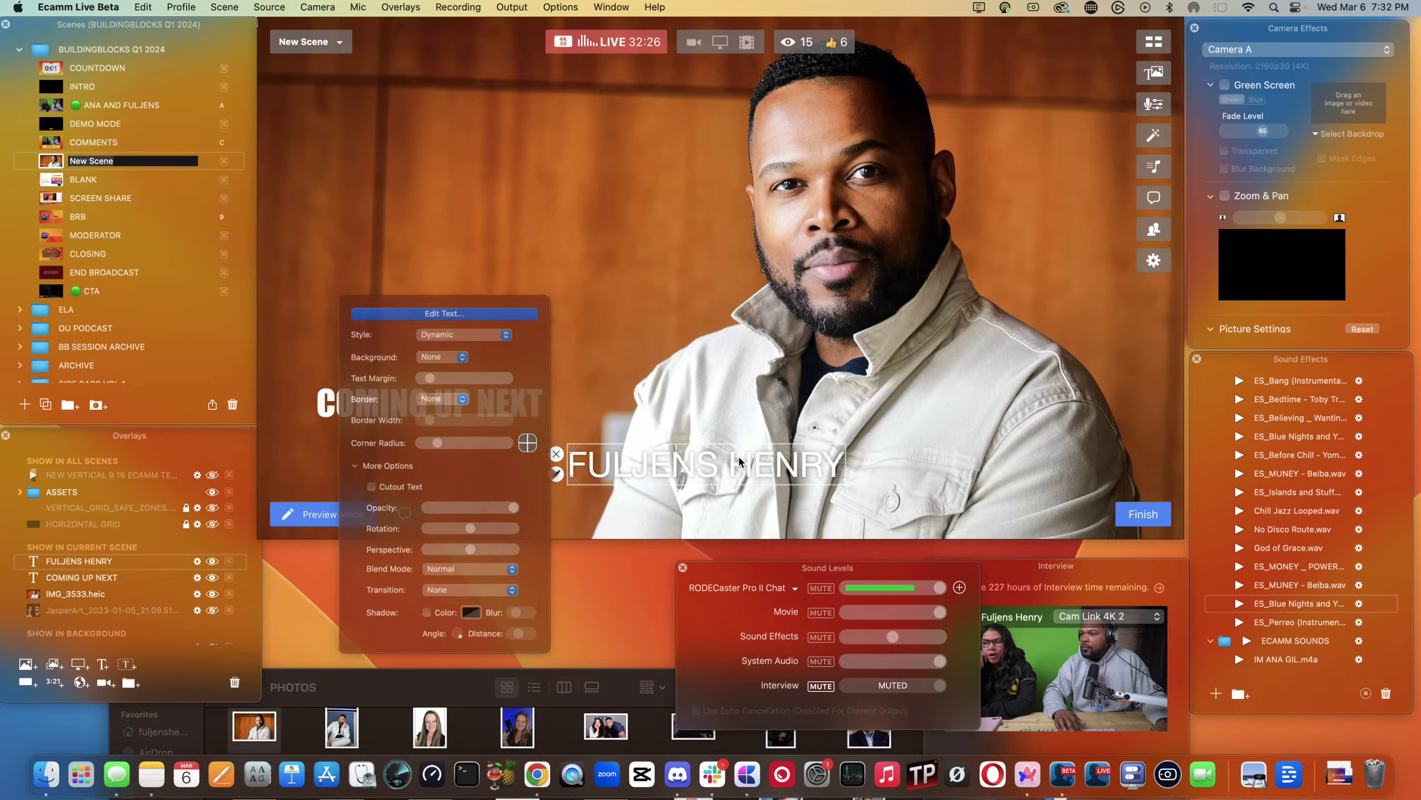
click(358, 285)
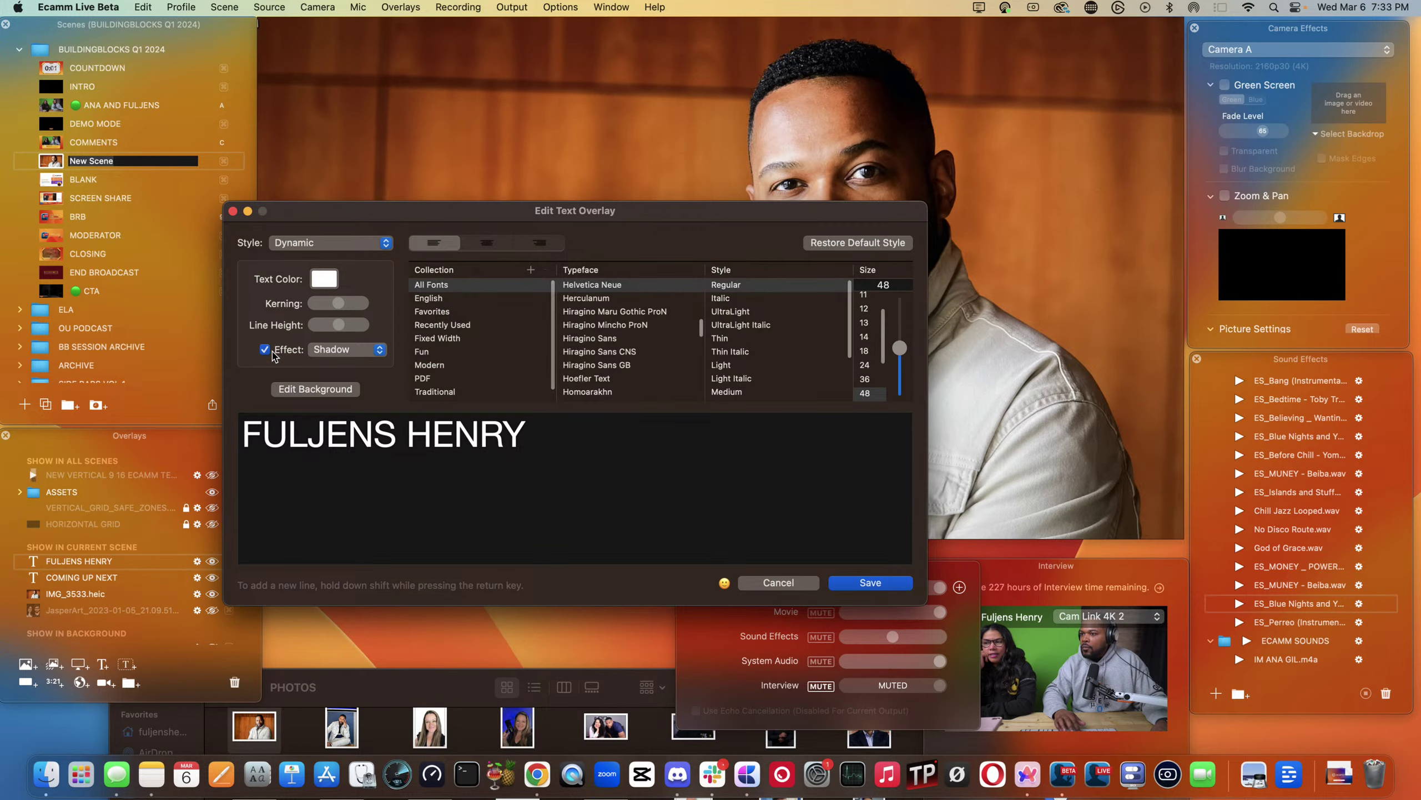
click(265, 349)
click(870, 582)
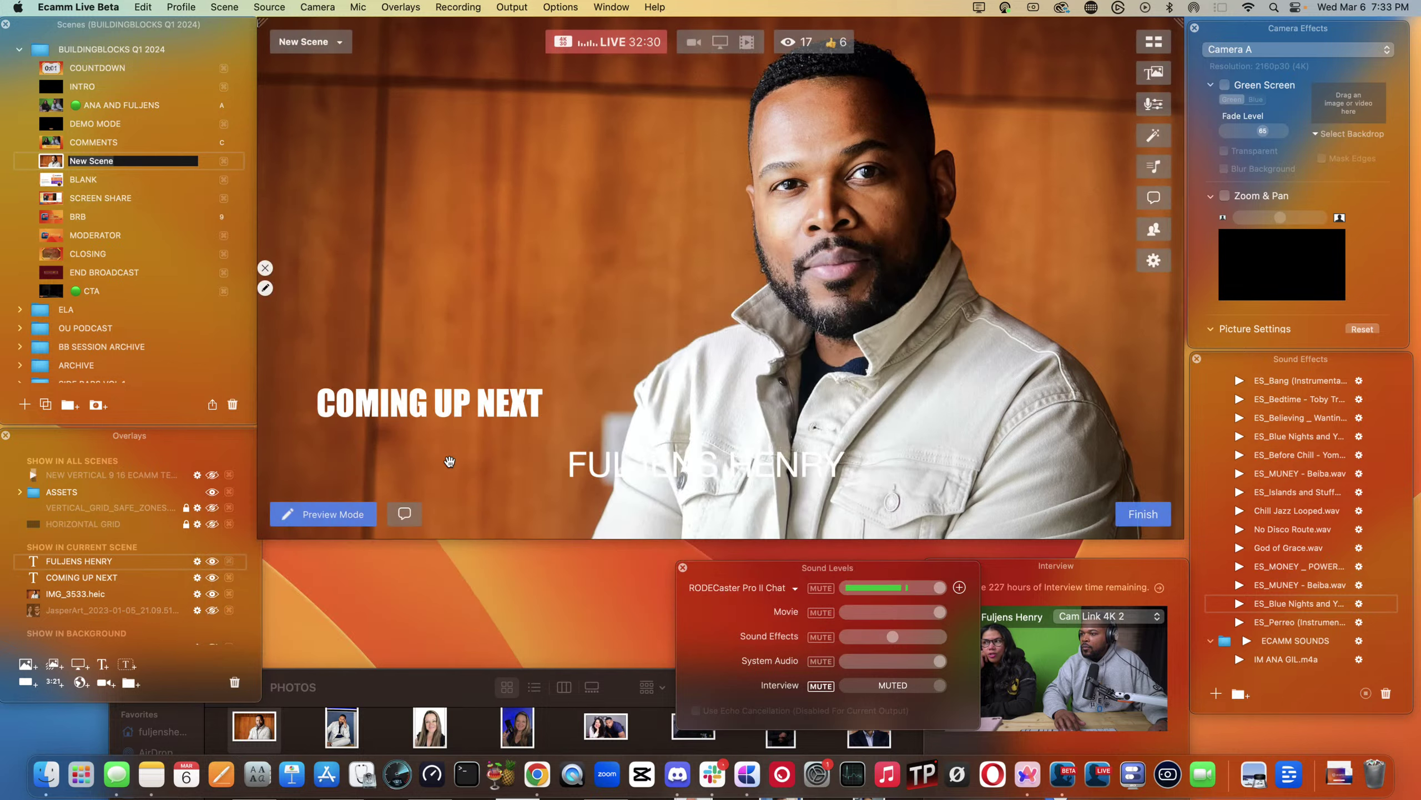
click(306, 401)
click(102, 220)
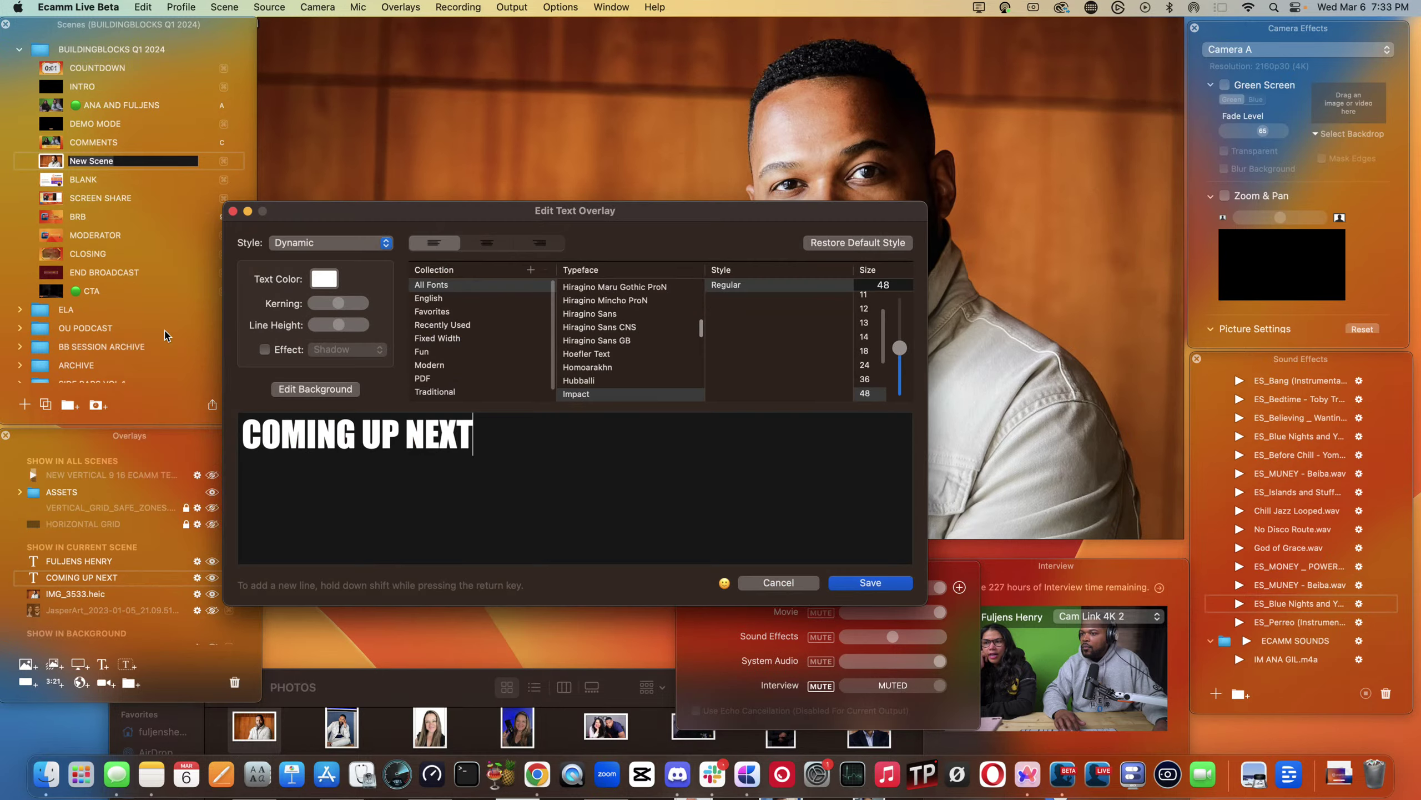
click(859, 585)
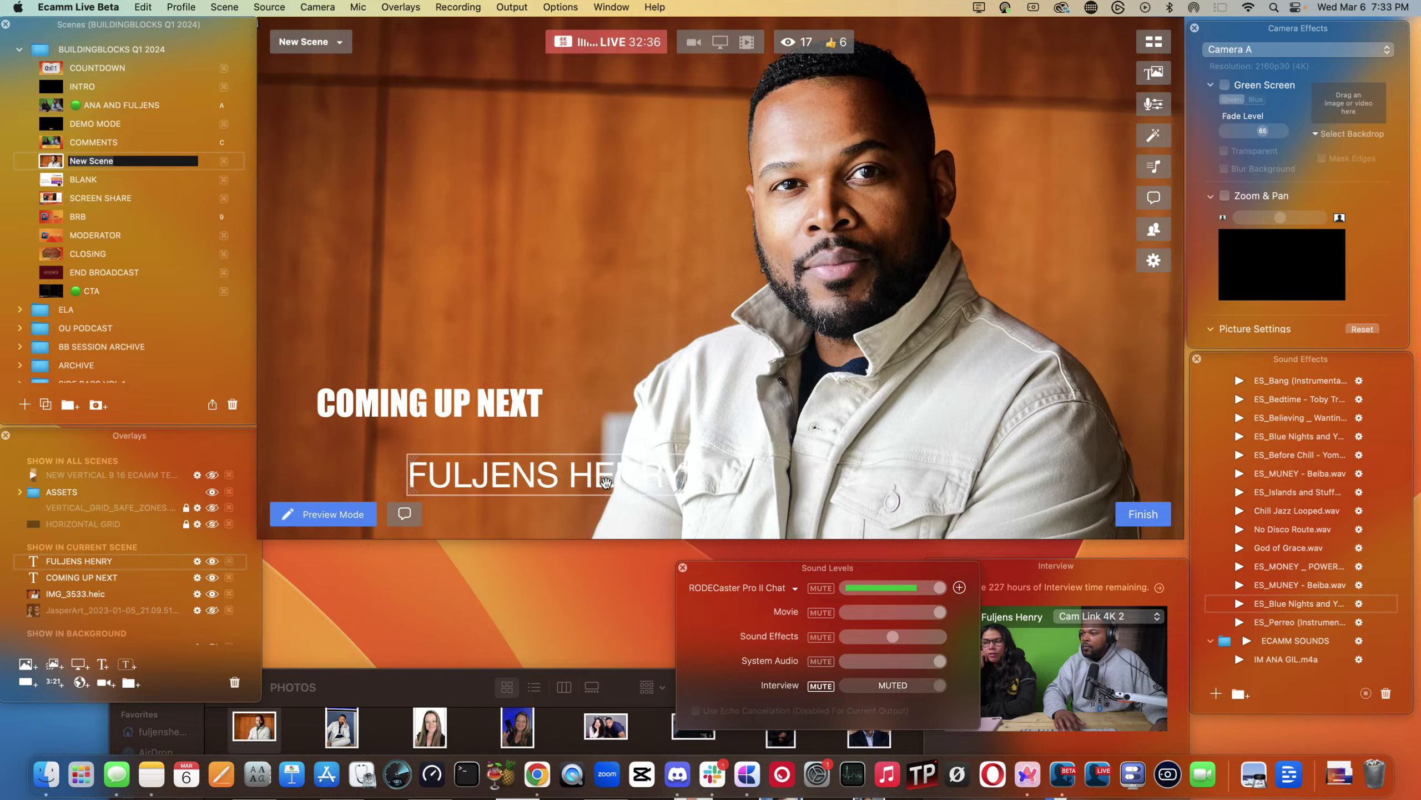
- Place the guest's name directly beneath the COMING UP NEXT title
drag(607, 482, 543, 458)
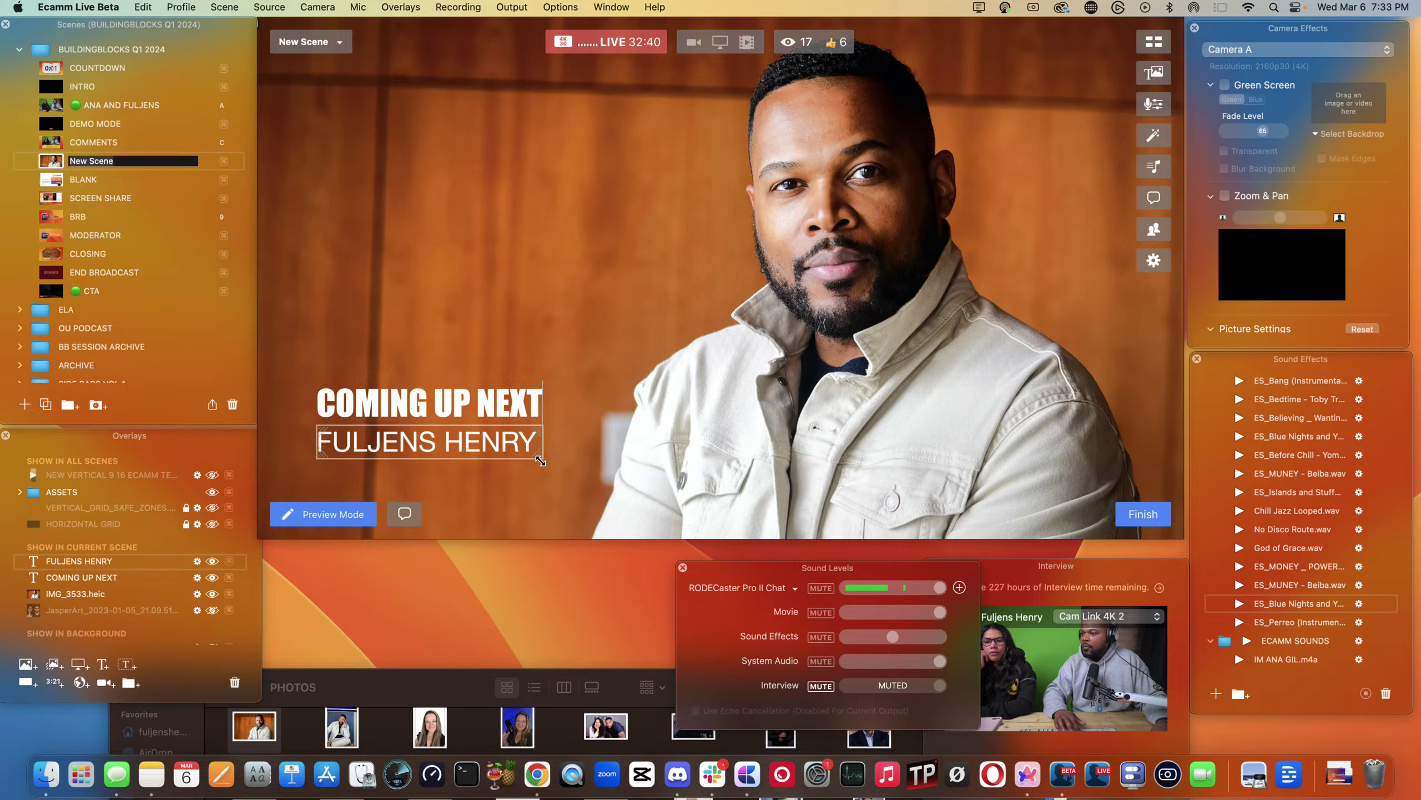
drag(415, 446, 411, 442)
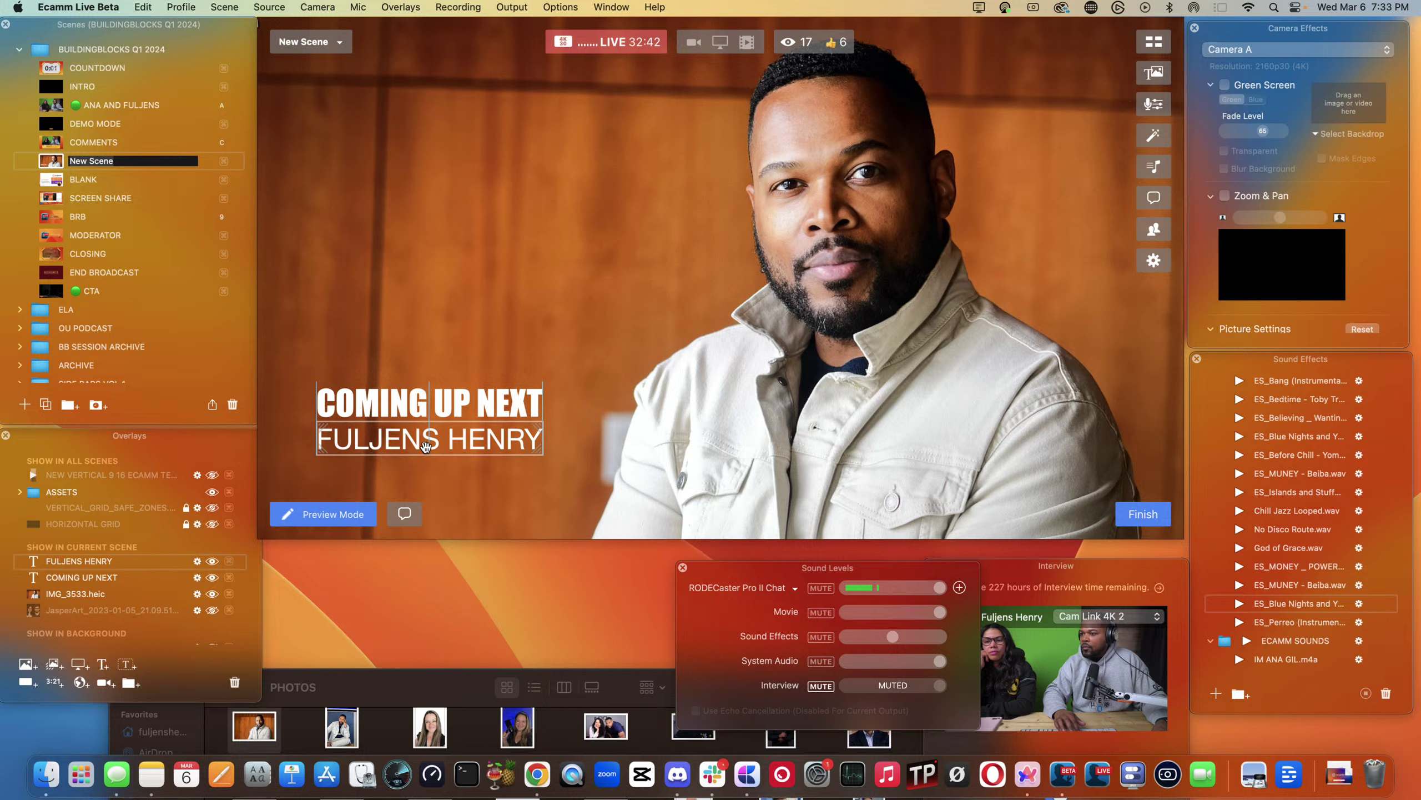
click(305, 448)
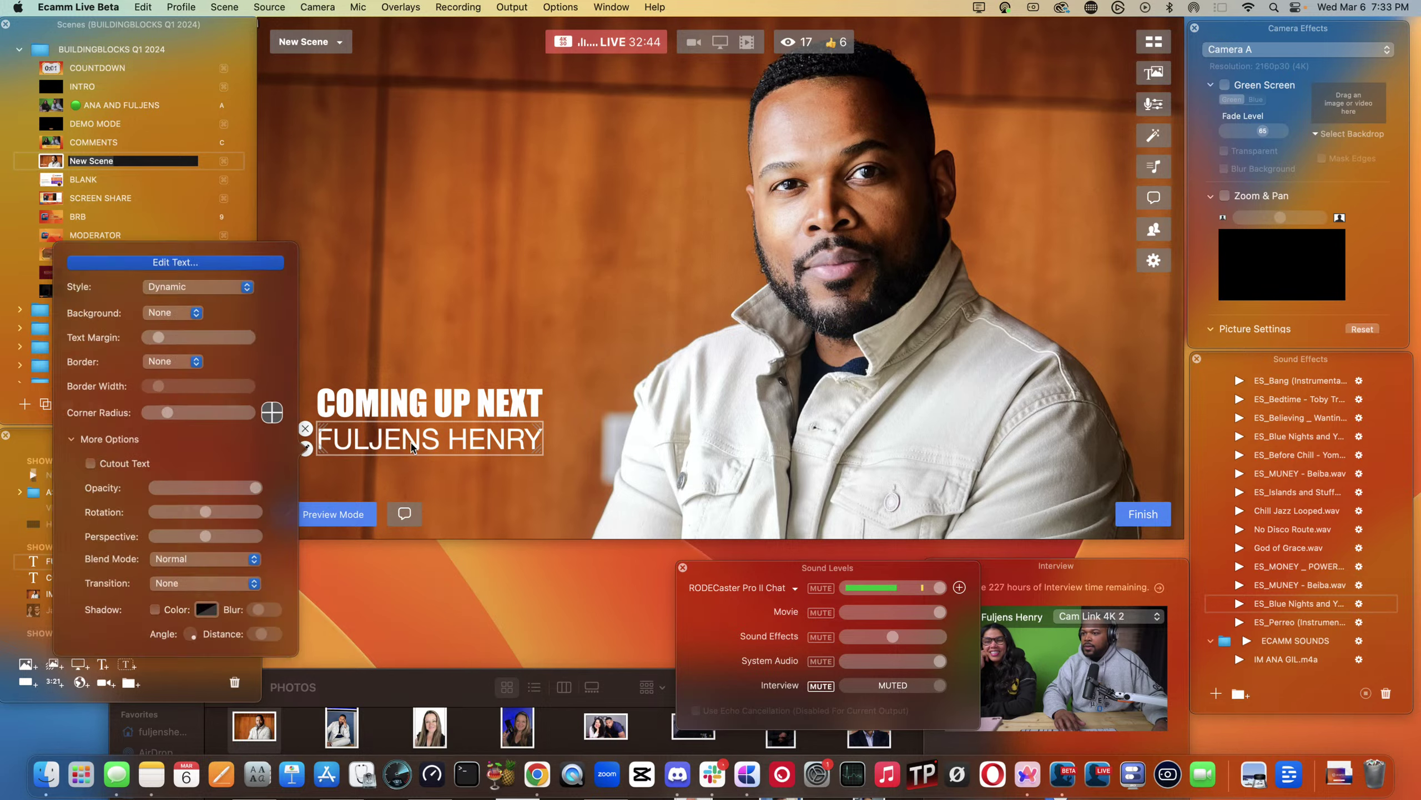
- Change the guest's name overlay to the Arial typeface and save
click(222, 256)
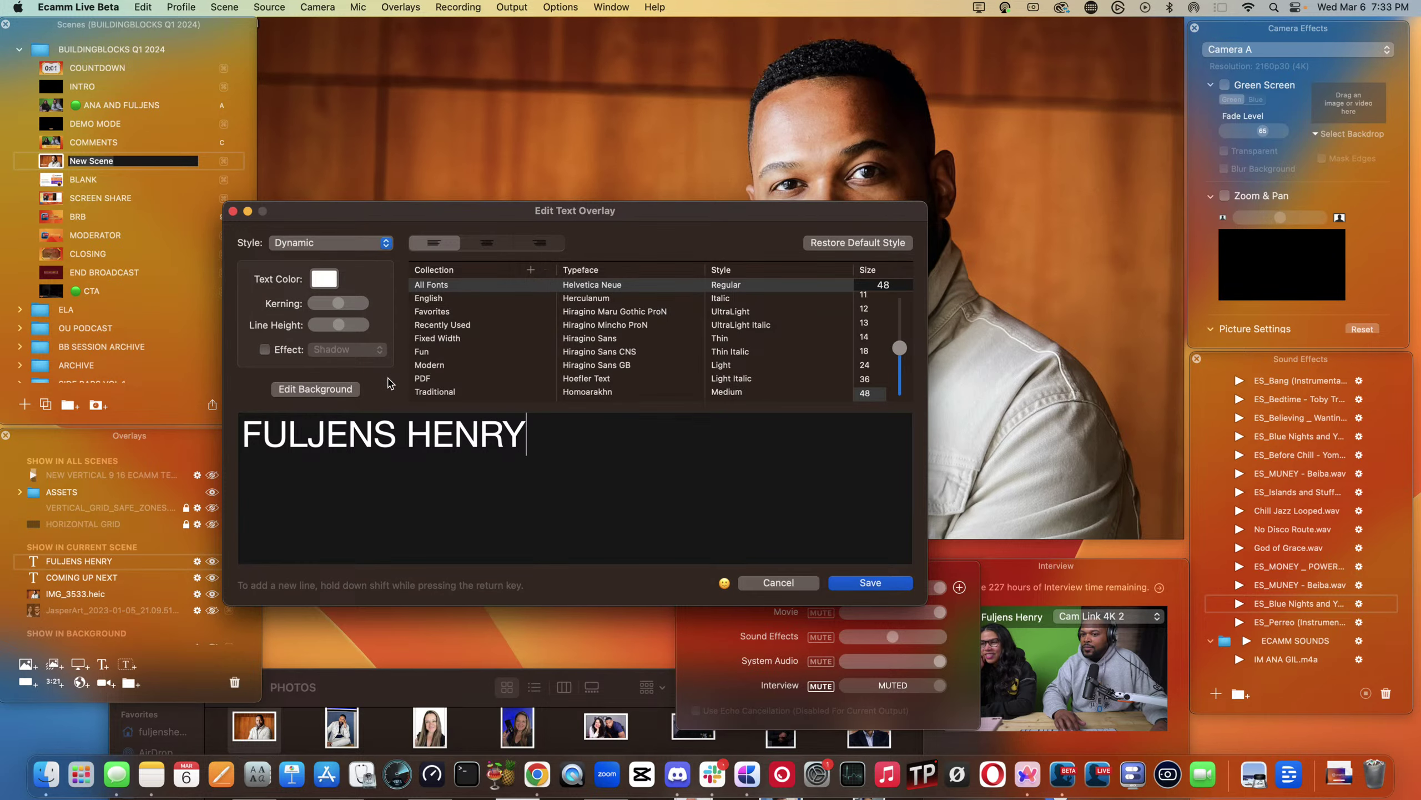
scroll(619, 338, down, 1)
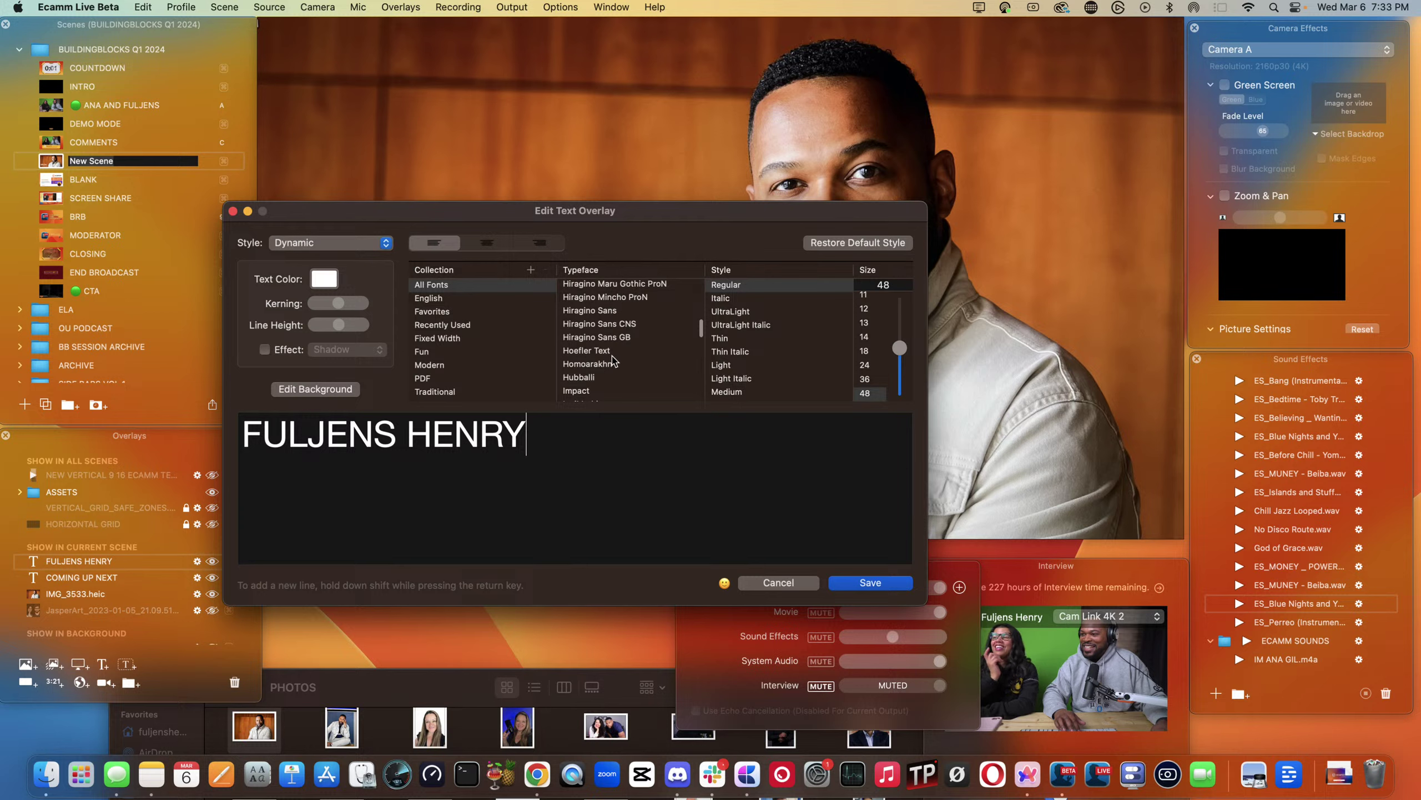
scroll(614, 362, up, 15)
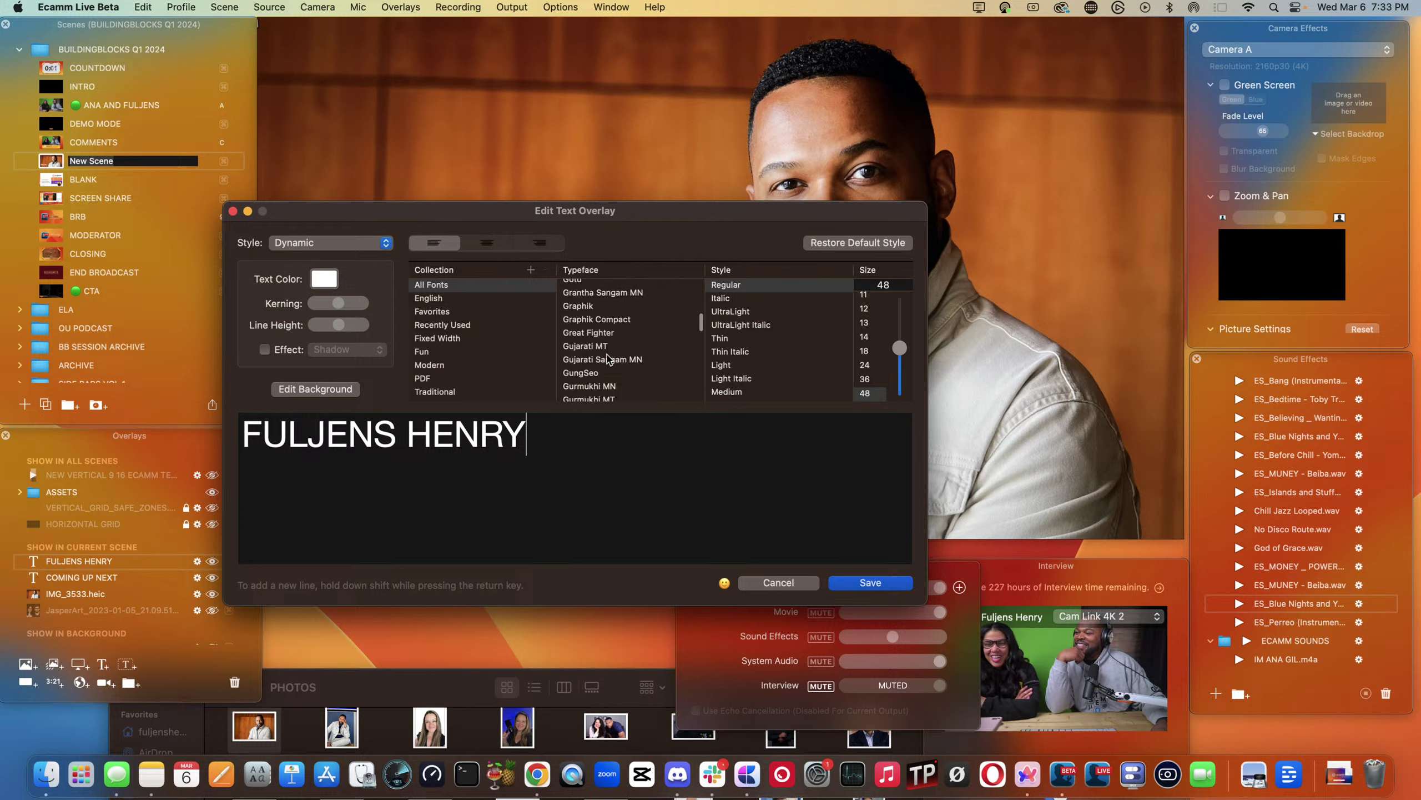
scroll(608, 349, up, 10)
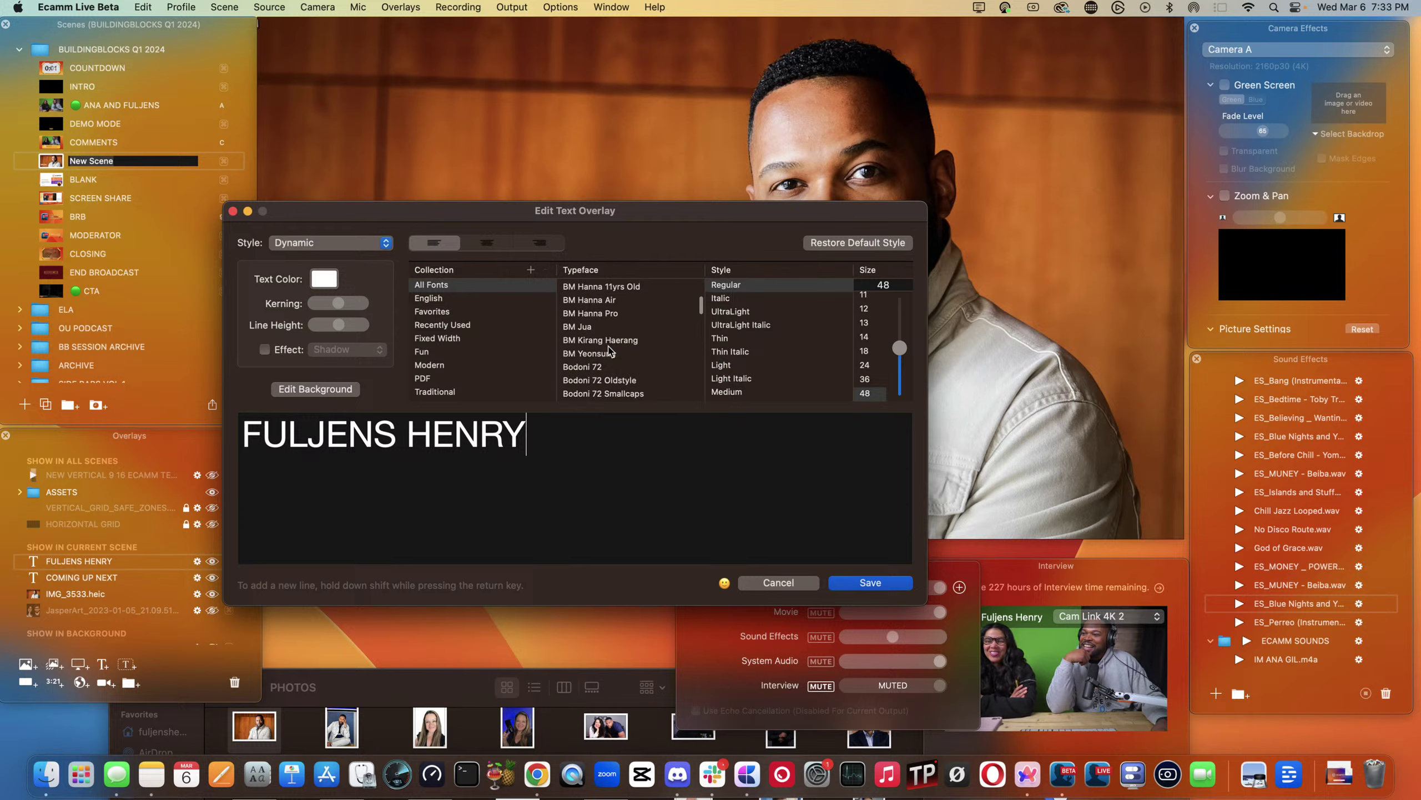
scroll(611, 338, up, 5)
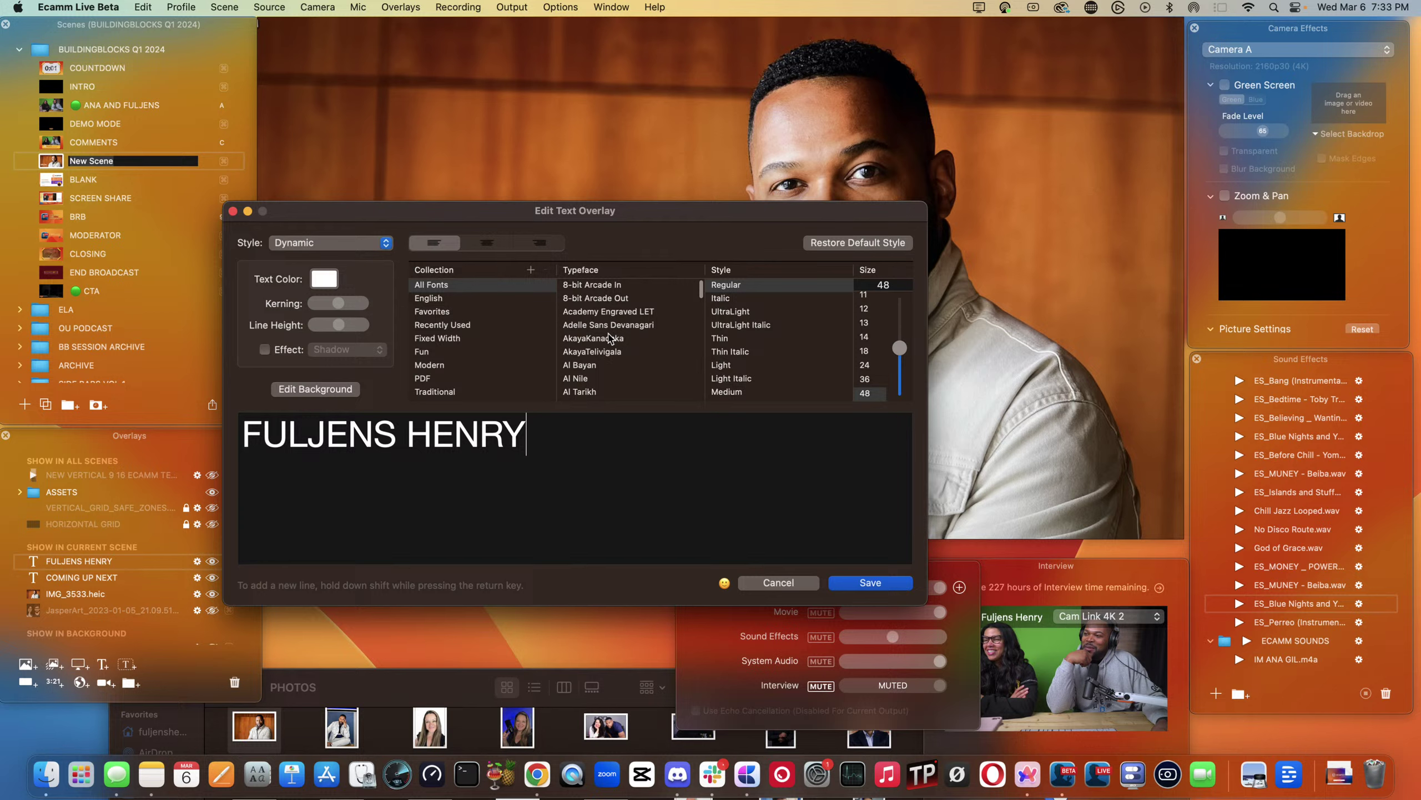
scroll(612, 337, down, 5)
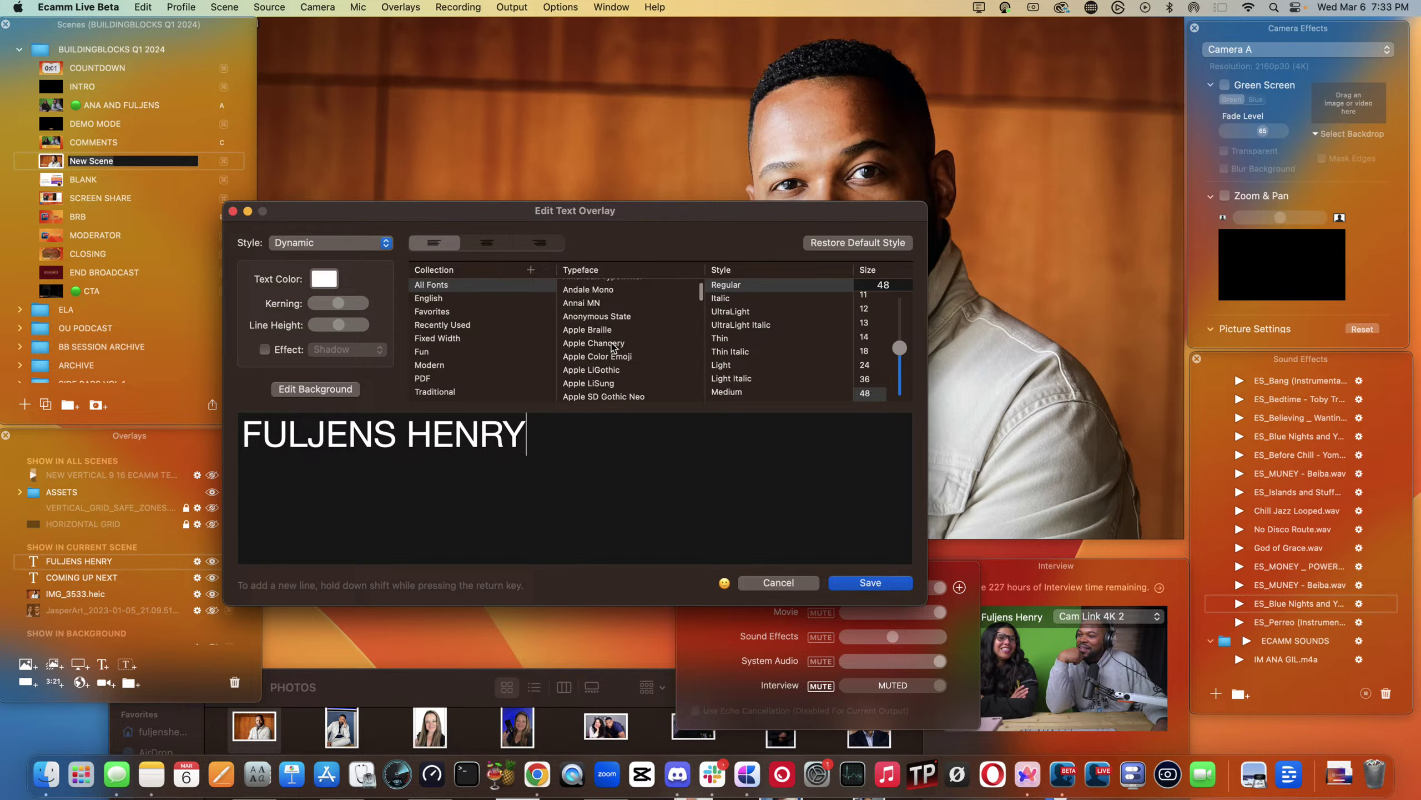
scroll(612, 344, down, 4)
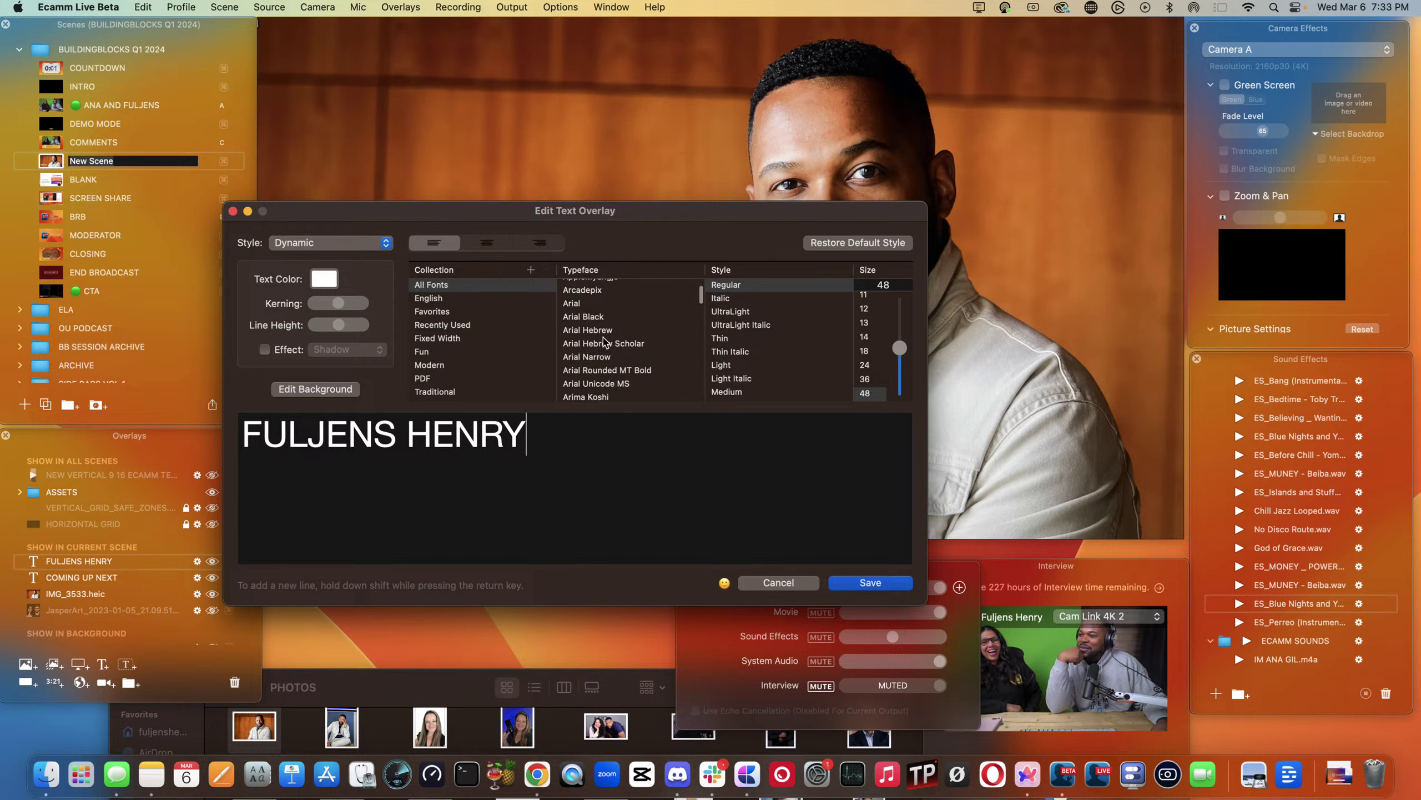
click(572, 304)
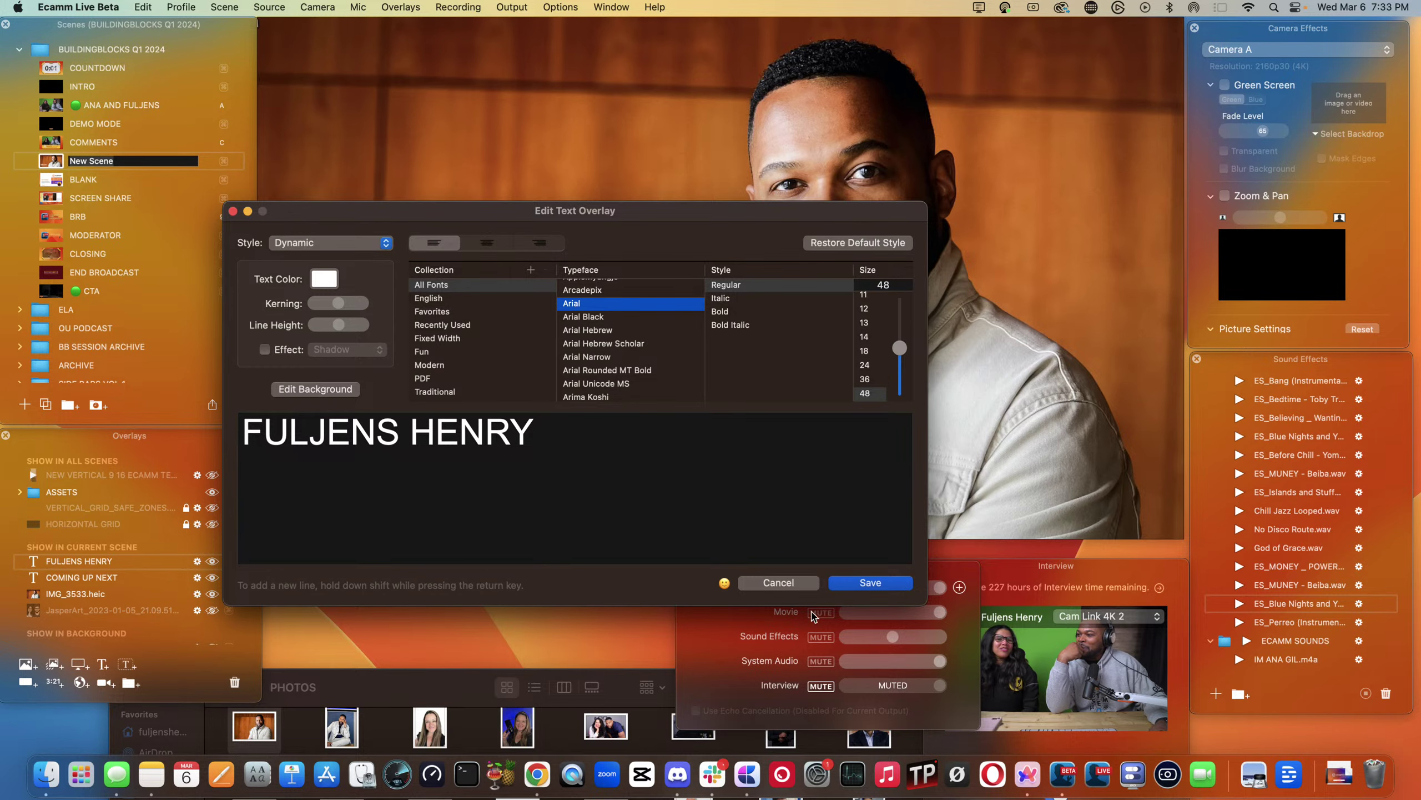
click(869, 583)
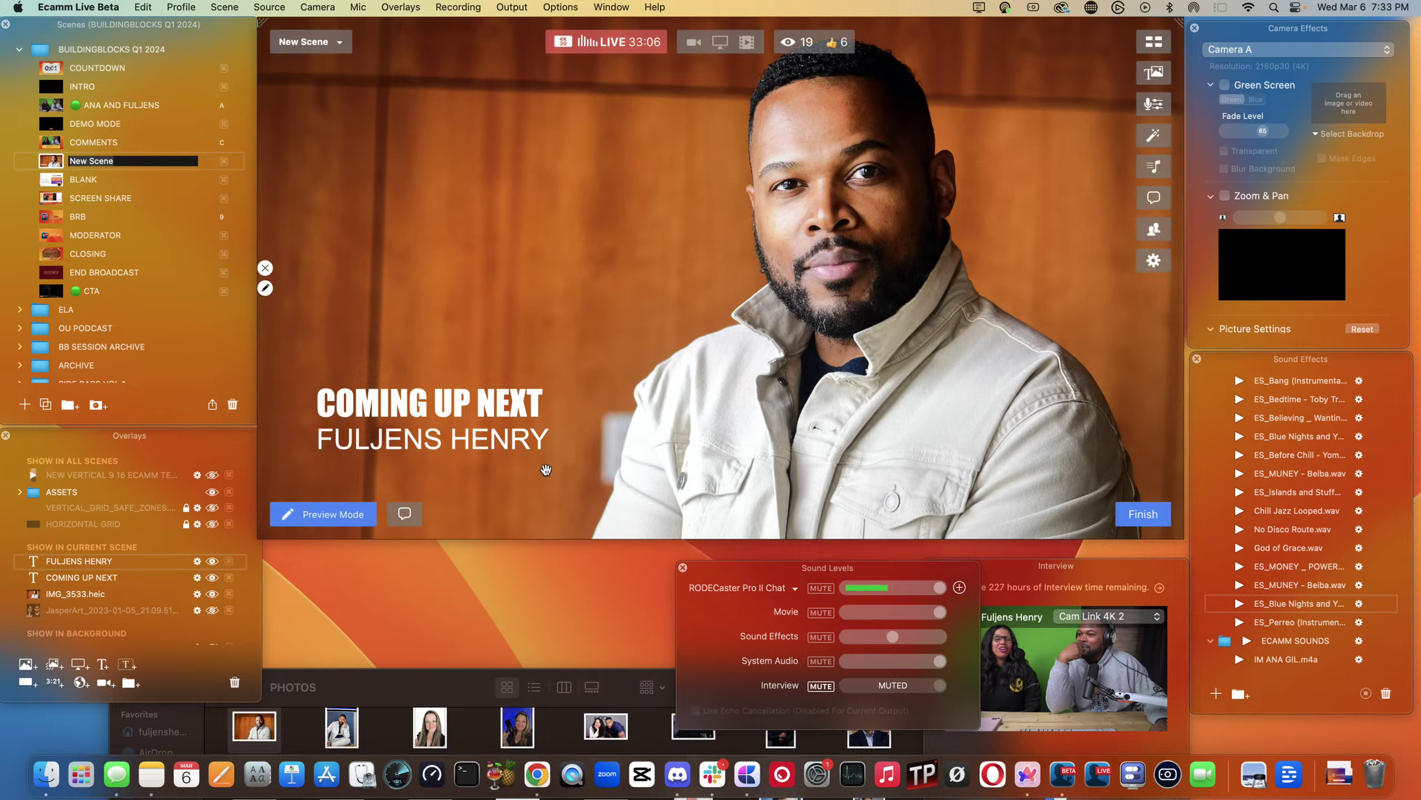
- Align the guest's name to the left guide and add a new underscore-line text overlay
mouse_move(497, 442)
drag(496, 442, 498, 443)
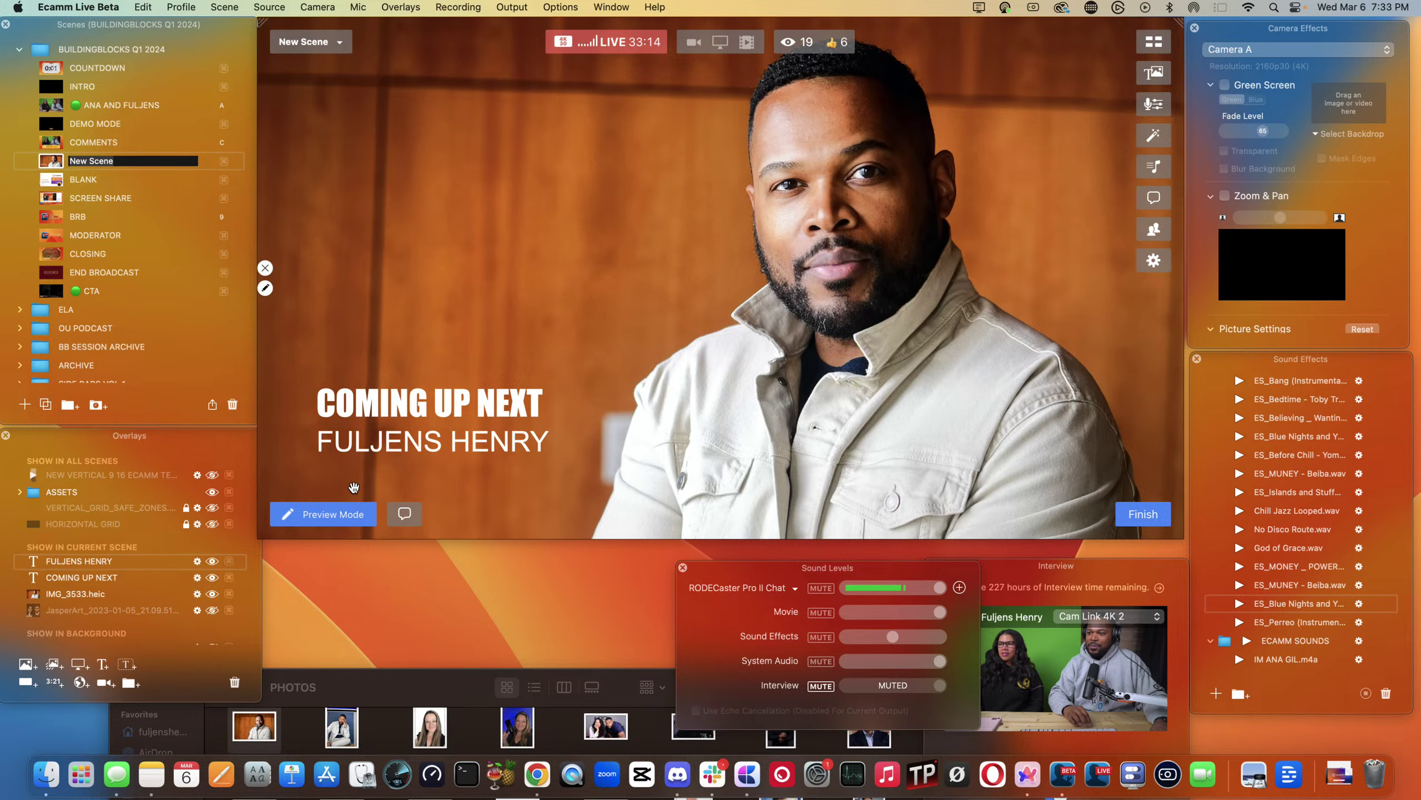
key(super+t)
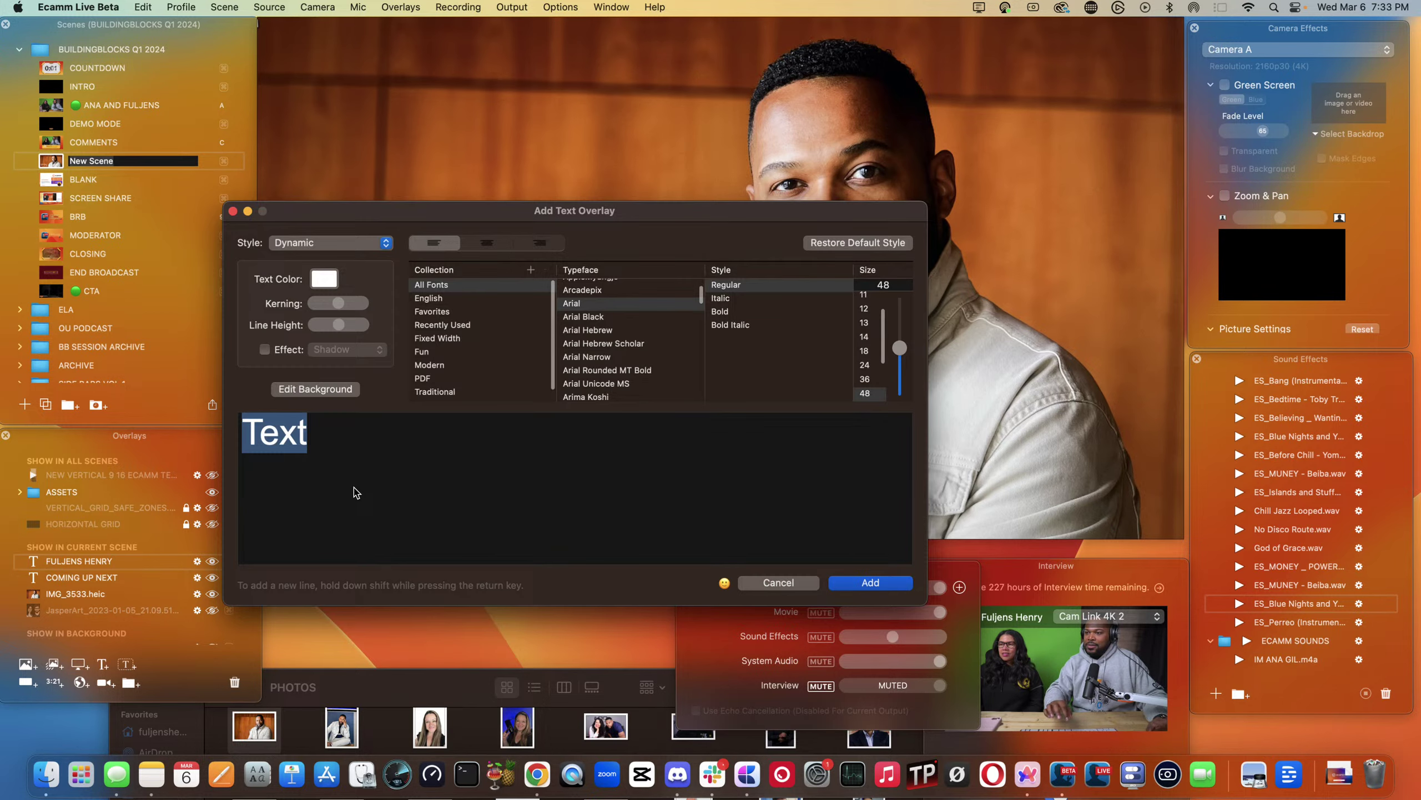
key(BackSpace)
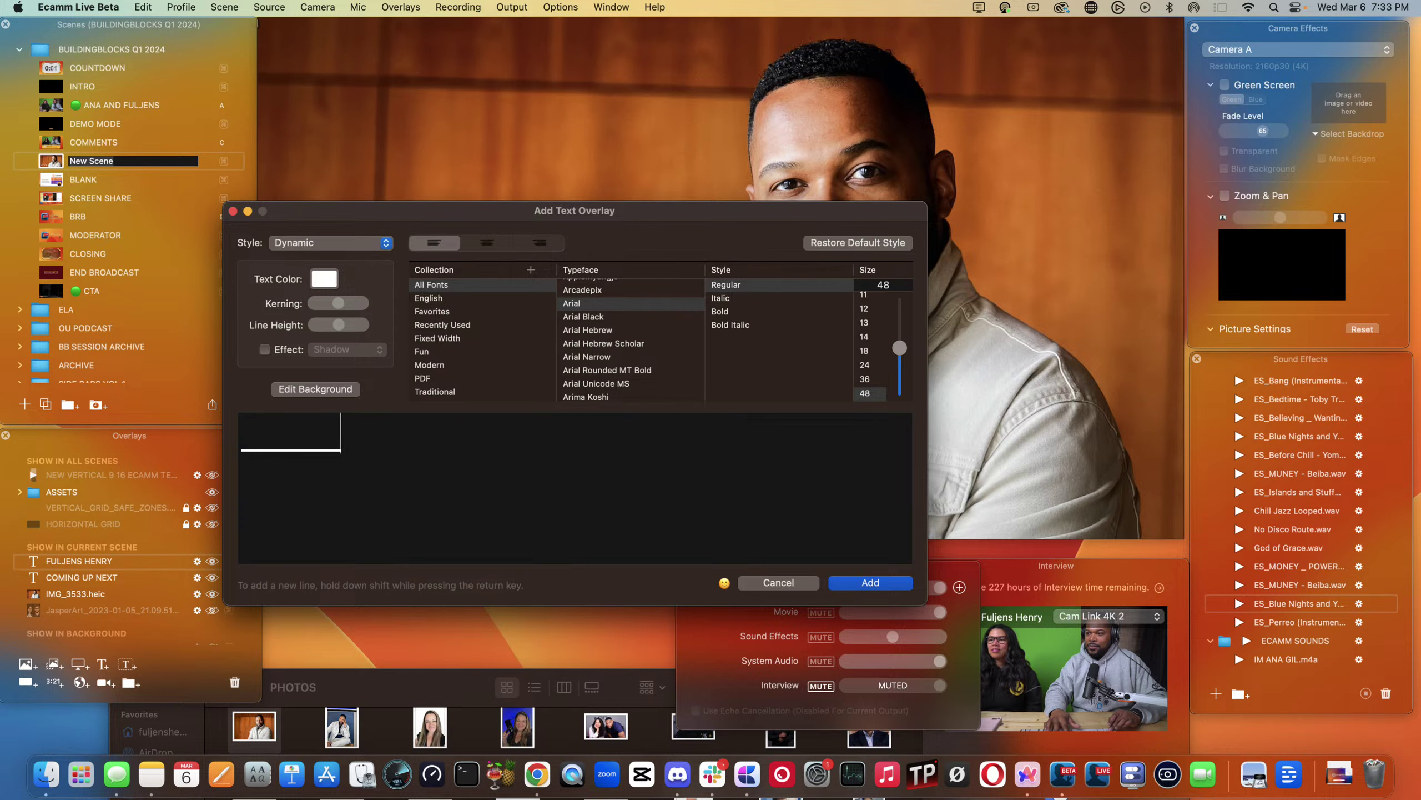
key(Return)
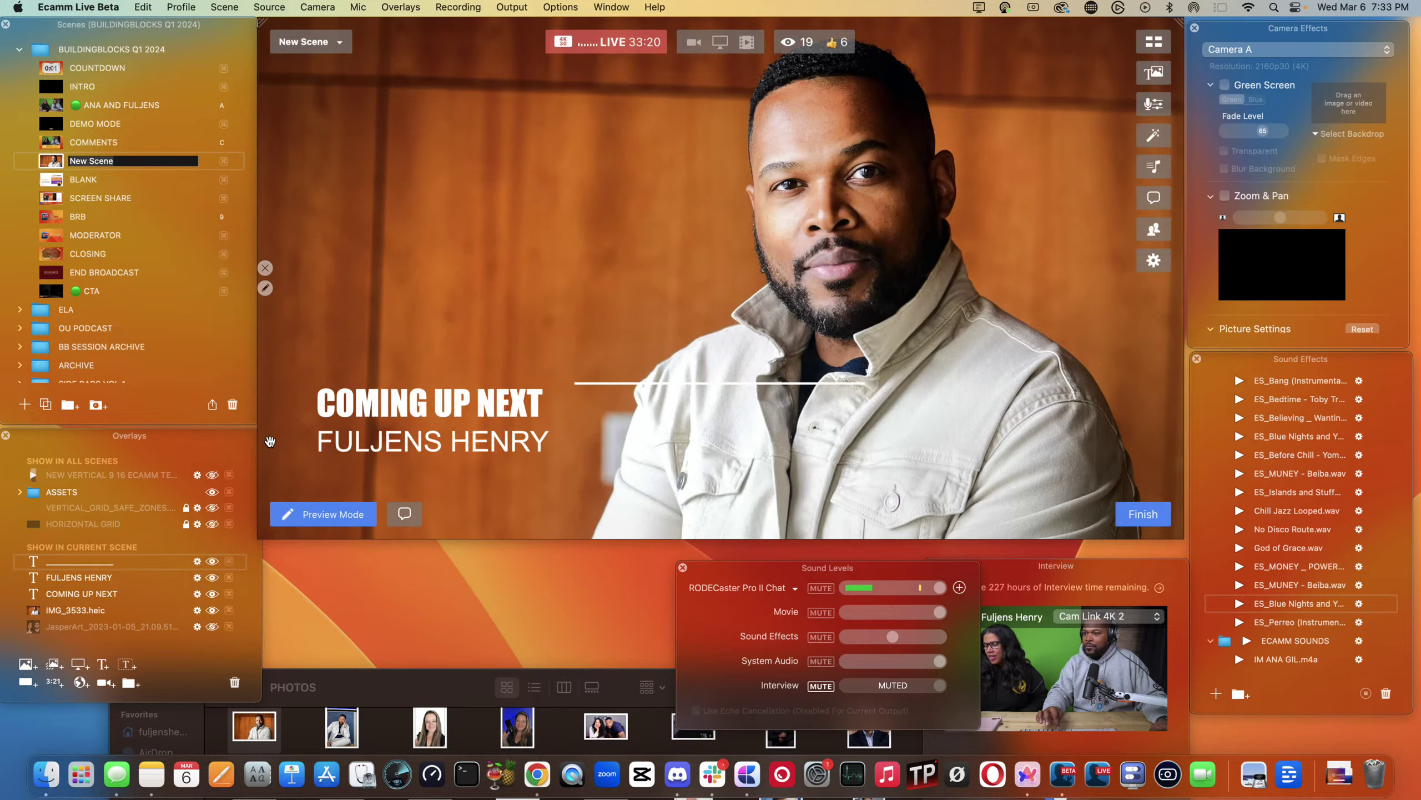
- Size the divider line under COMING UP NEXT and move the guest's name up to it
drag(581, 379, 293, 386)
drag(340, 386, 628, 429)
drag(572, 360, 935, 417)
drag(1070, 428, 451, 469)
click(496, 405)
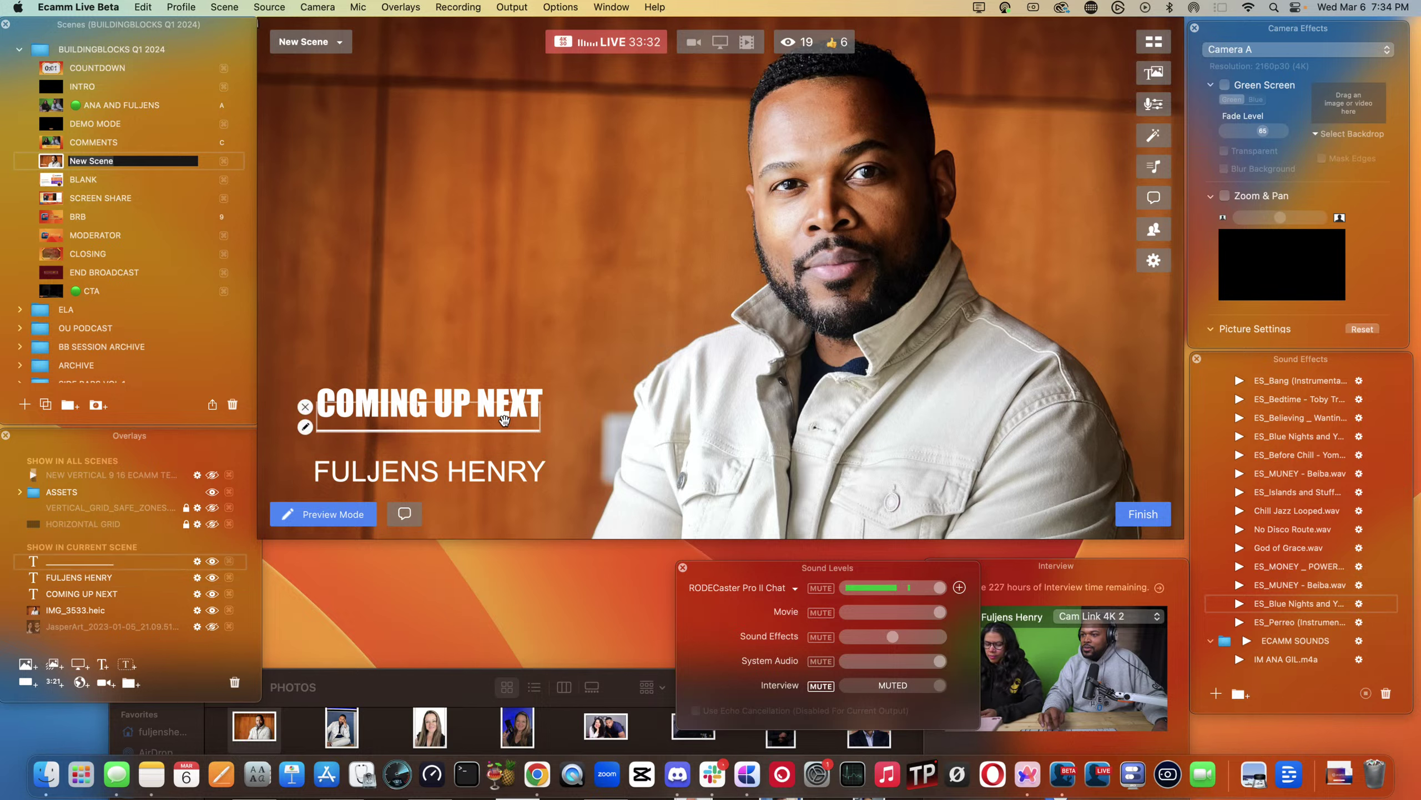
drag(505, 421, 505, 418)
drag(455, 475, 423, 451)
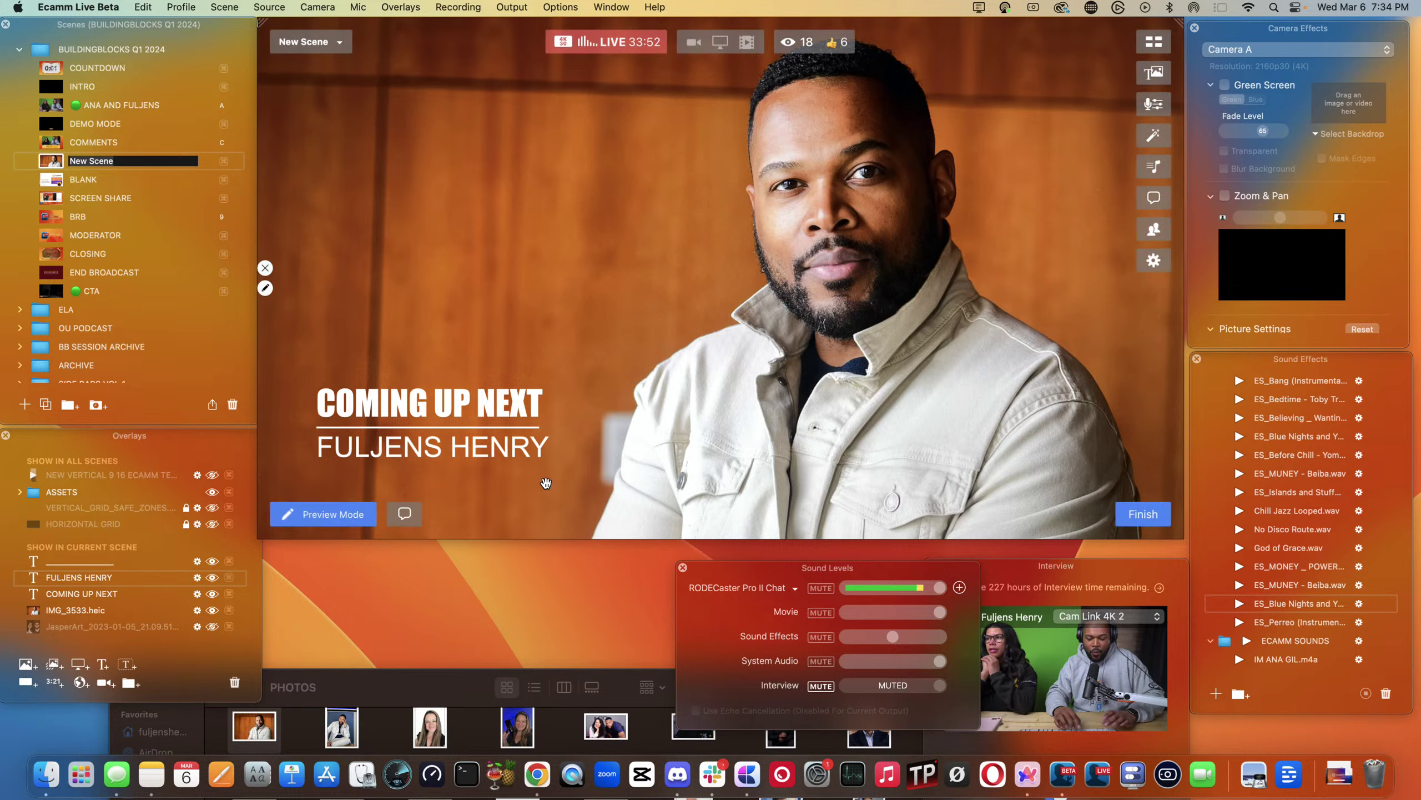
click(26, 683)
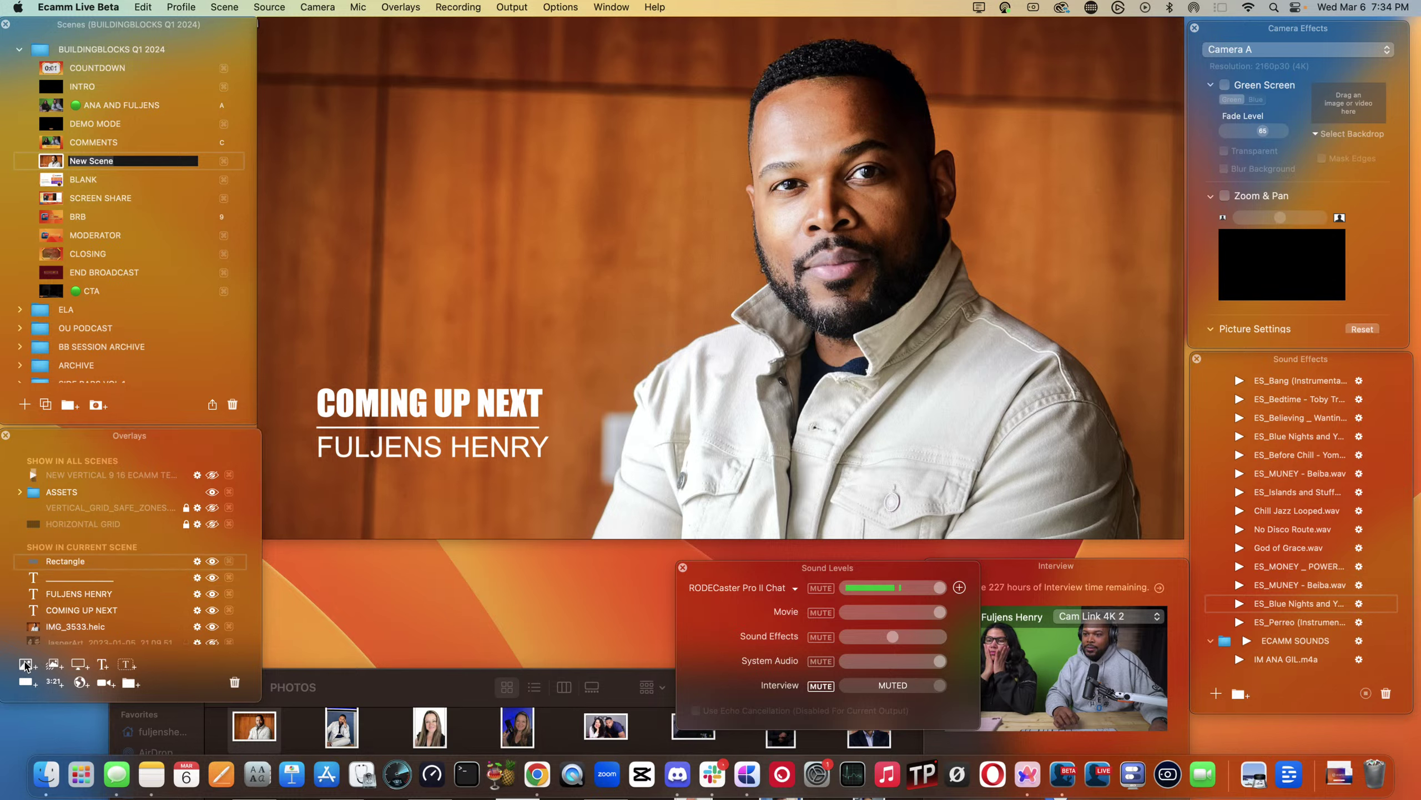
- Change the new shape to a Circle and place it above the COMING UP NEXT text
mouse_move(752, 295)
mouse_down()
mouse_move(768, 362)
mouse_move(625, 268)
mouse_up()
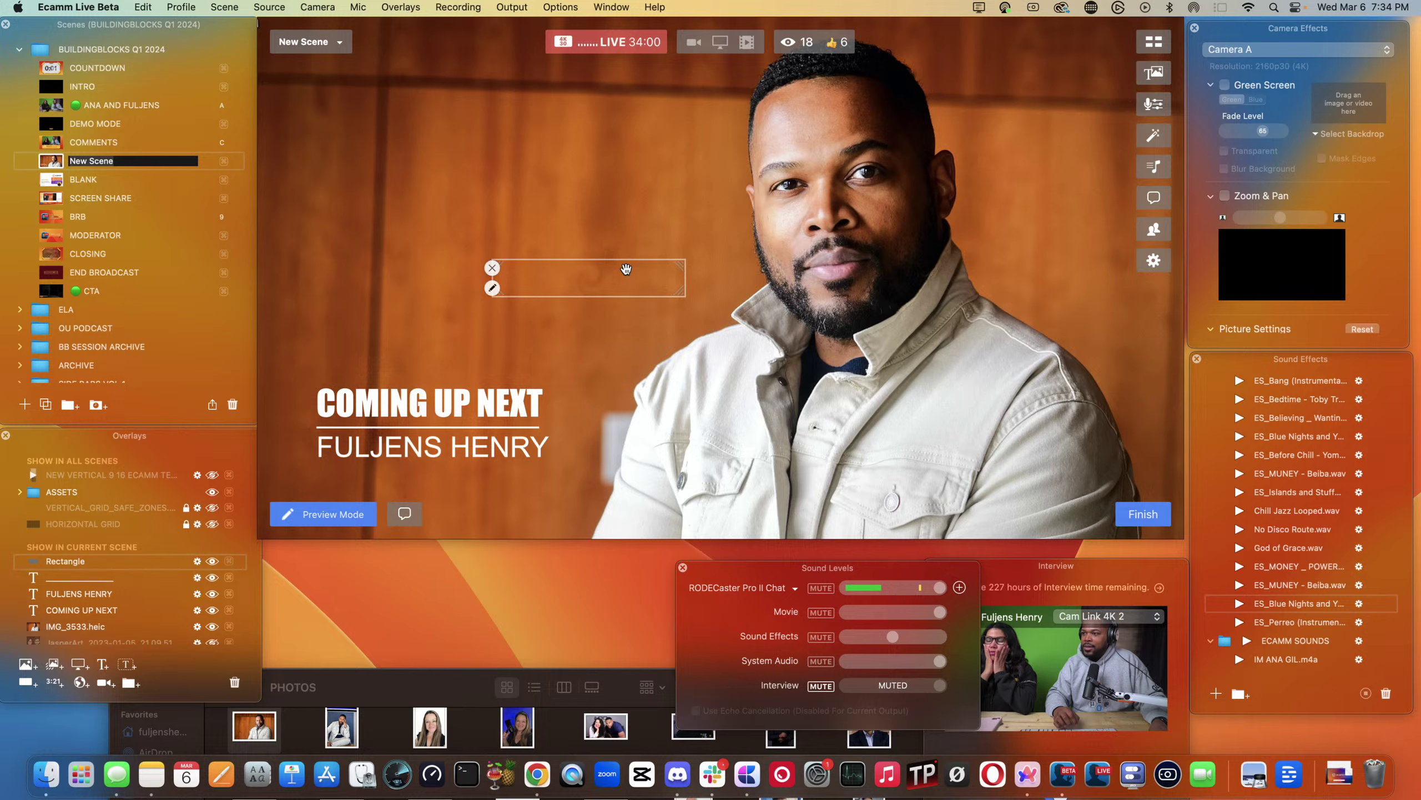
click(492, 289)
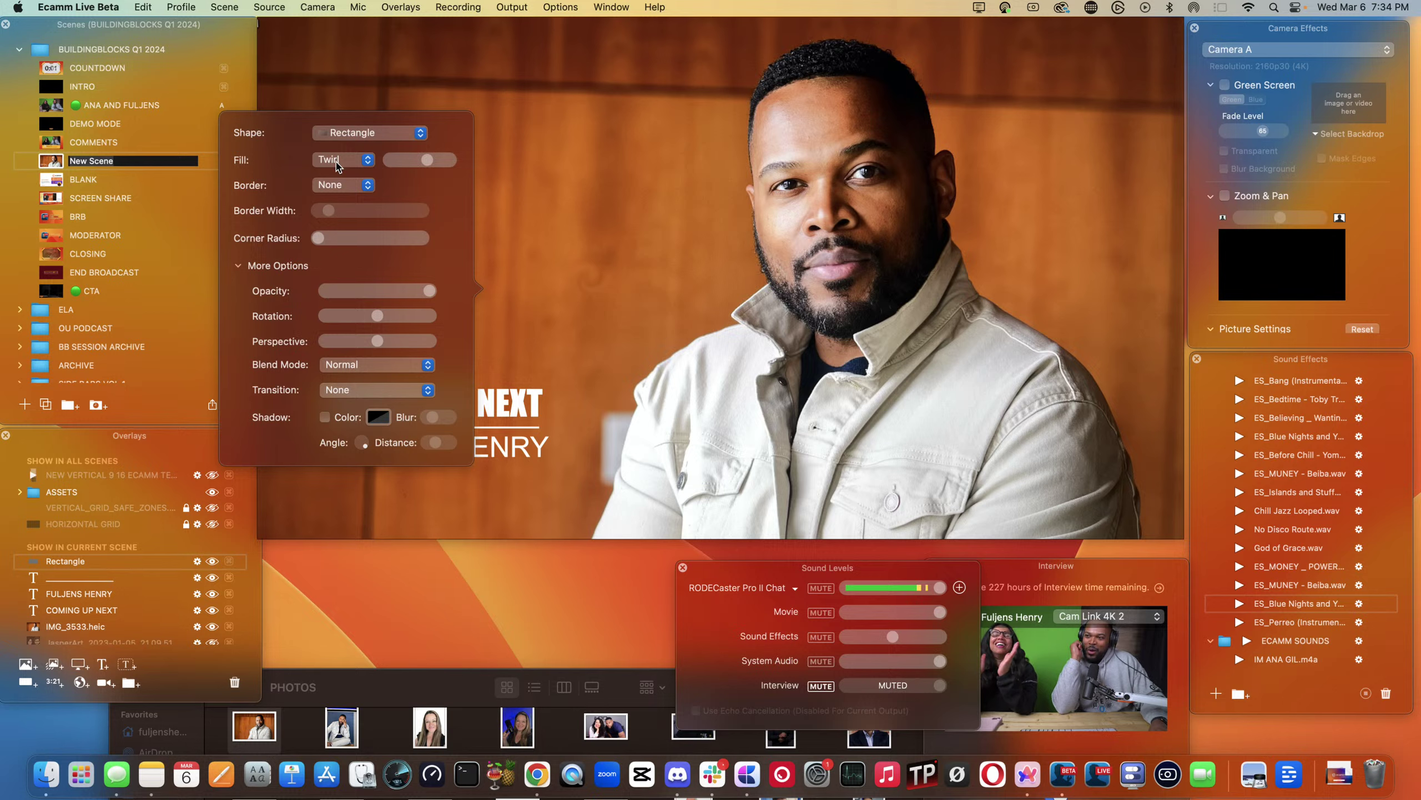
click(351, 134)
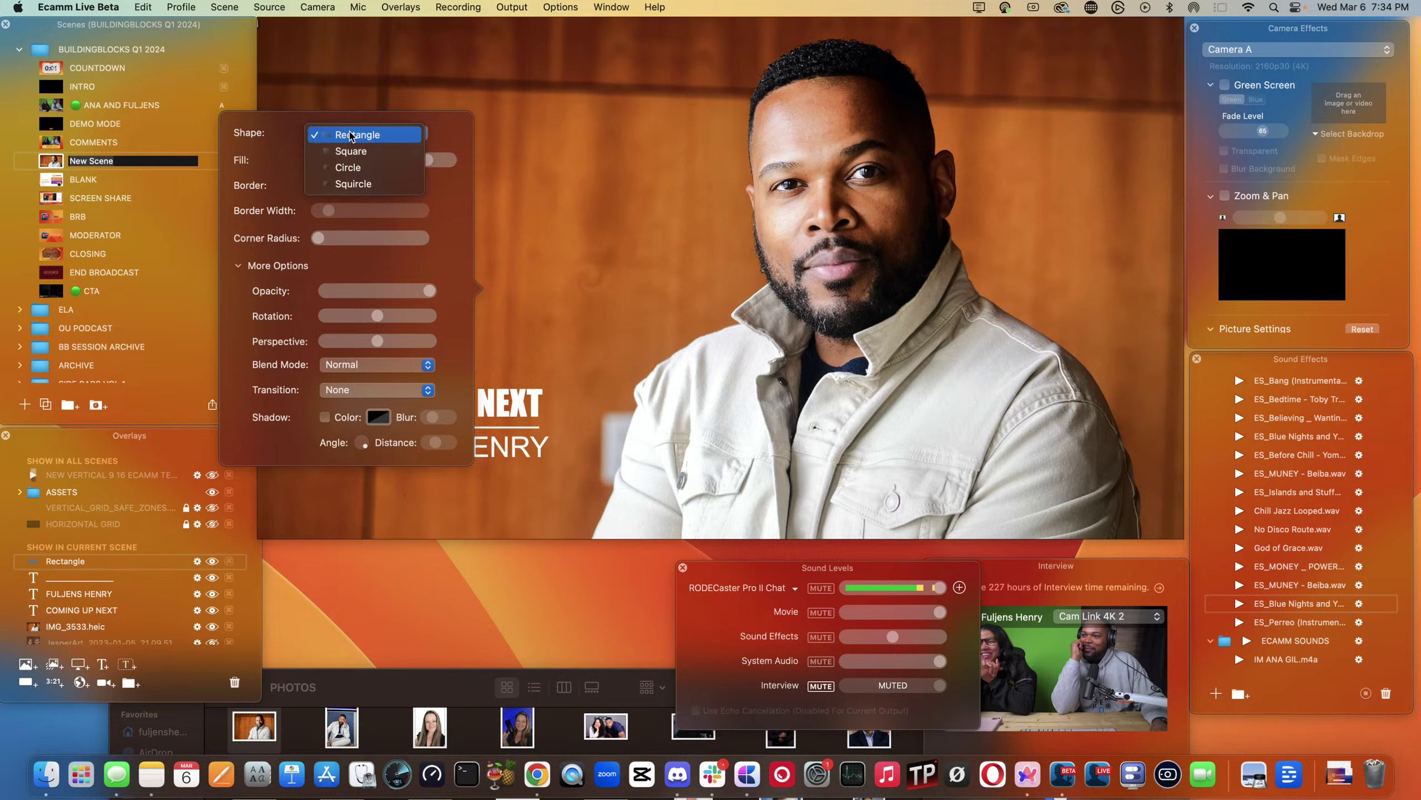
click(356, 168)
drag(637, 162, 490, 188)
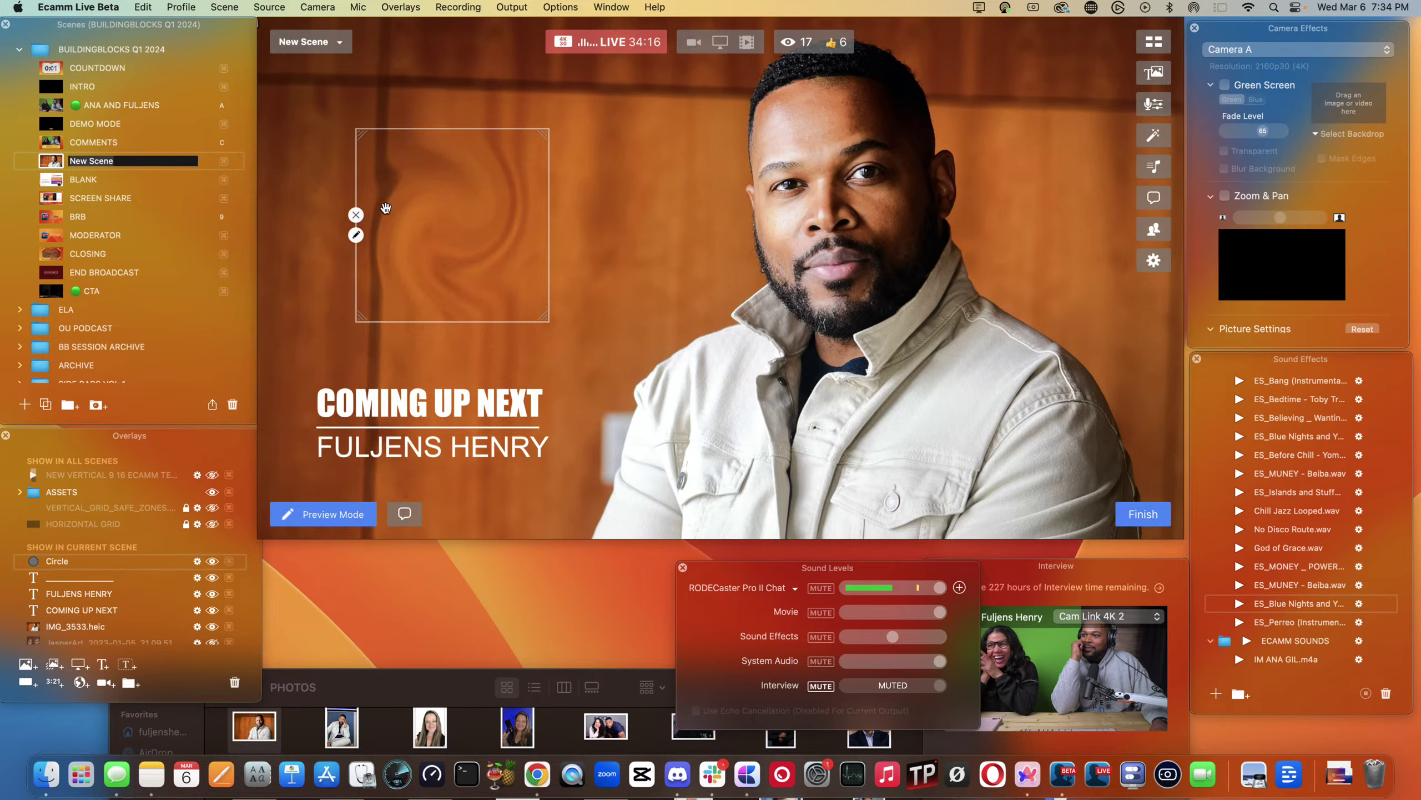
- Set the circle's Fill to a solid pale-yellow Color
click(356, 236)
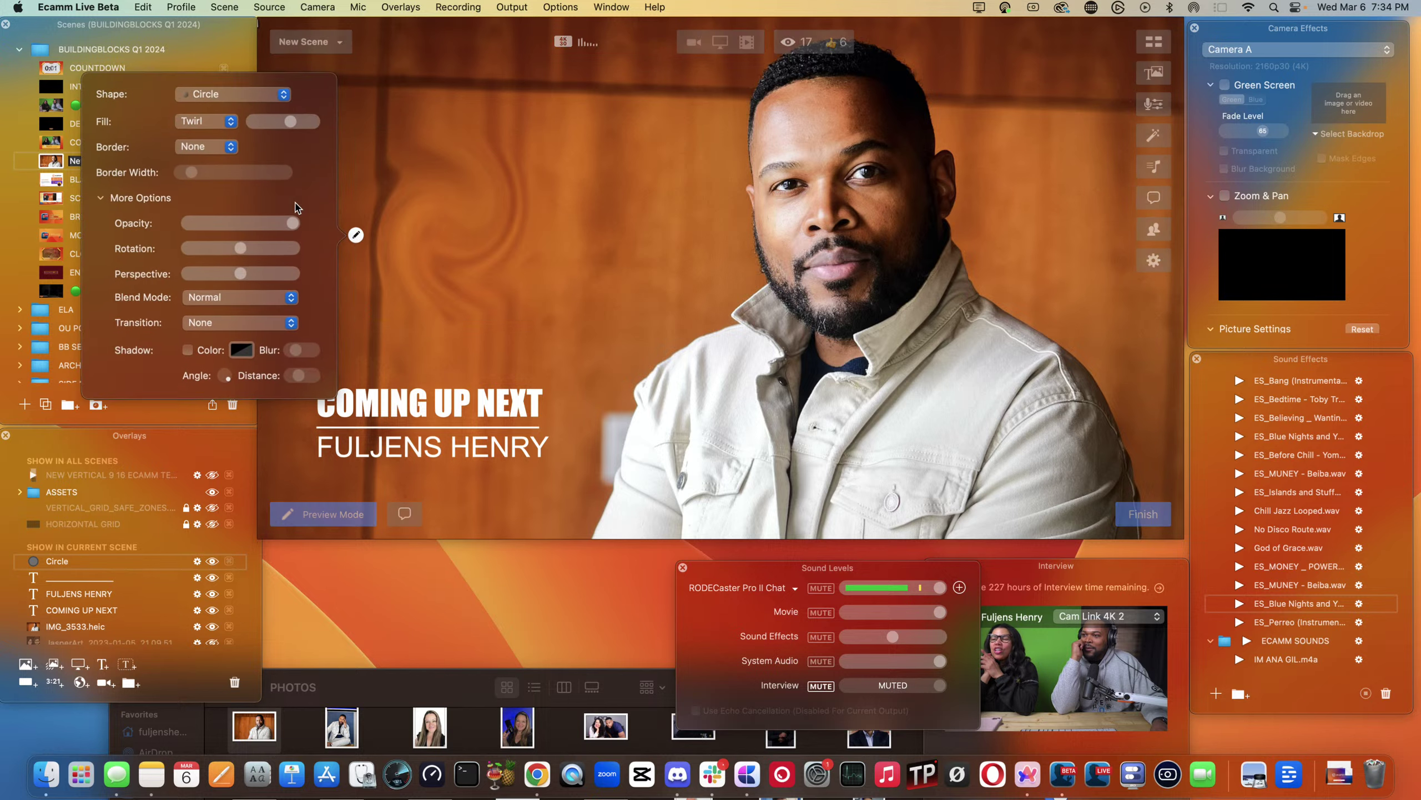
click(203, 123)
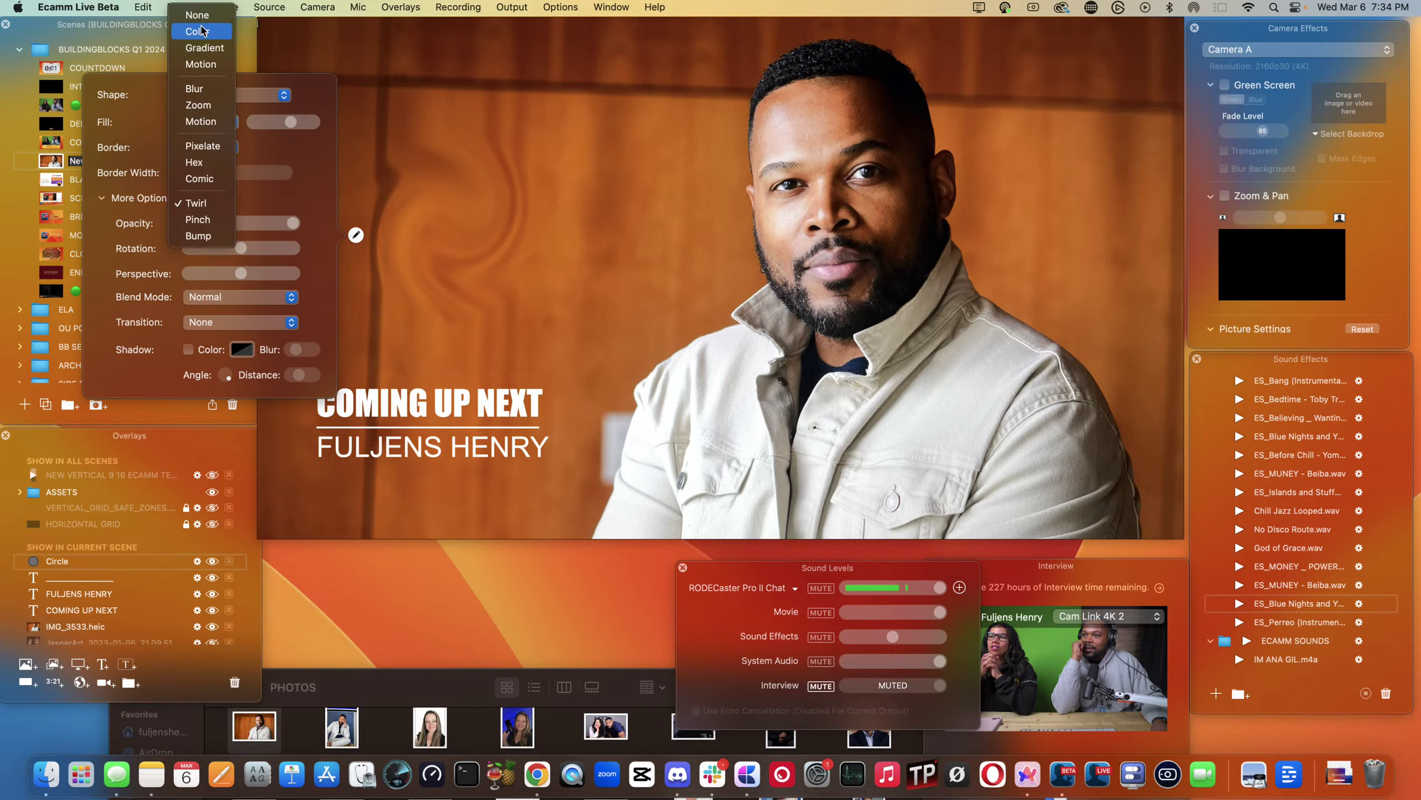
click(197, 31)
mouse_move(394, 253)
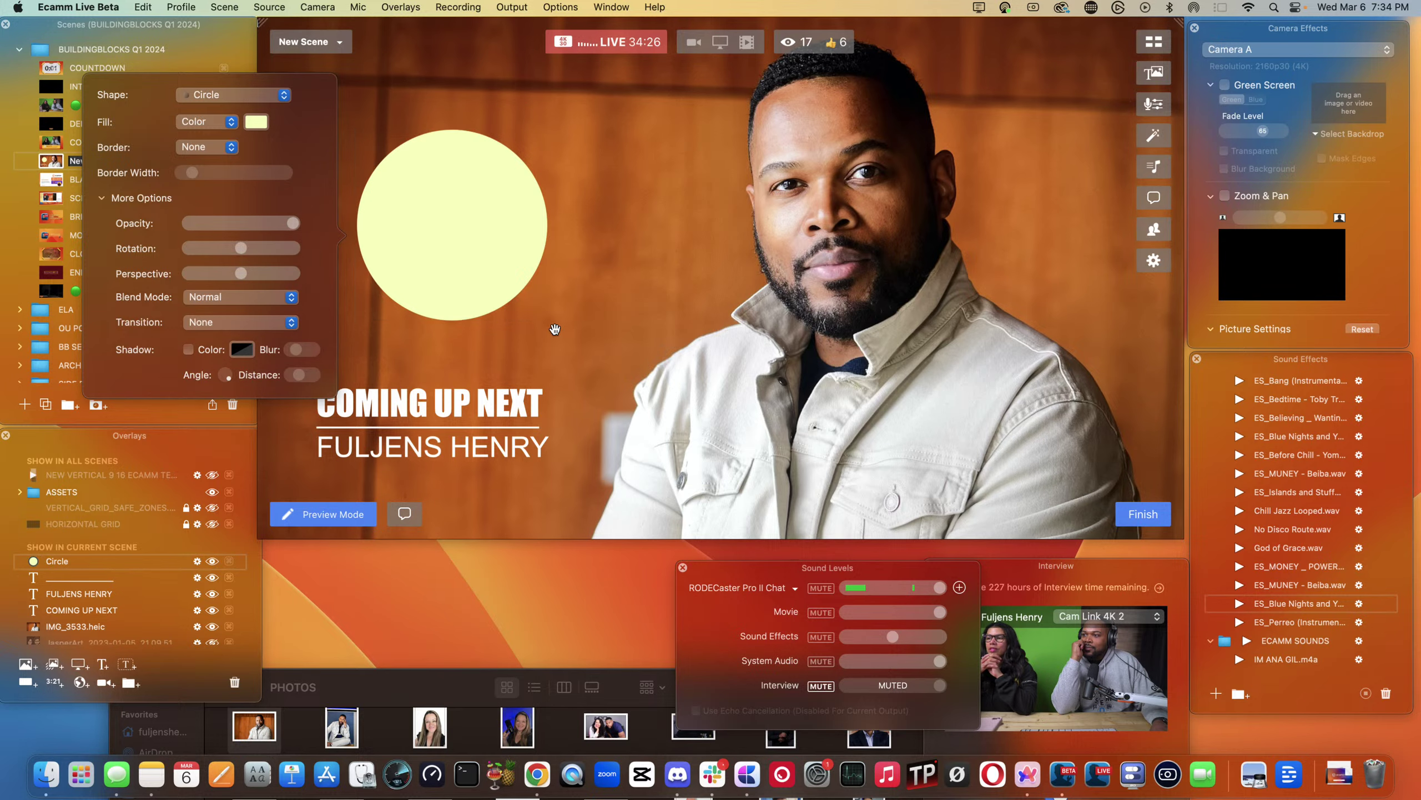
- Resize the yellow circle and position it directly above the COMING UP NEXT caption
drag(549, 324, 487, 282)
click(444, 209)
drag(444, 208, 443, 303)
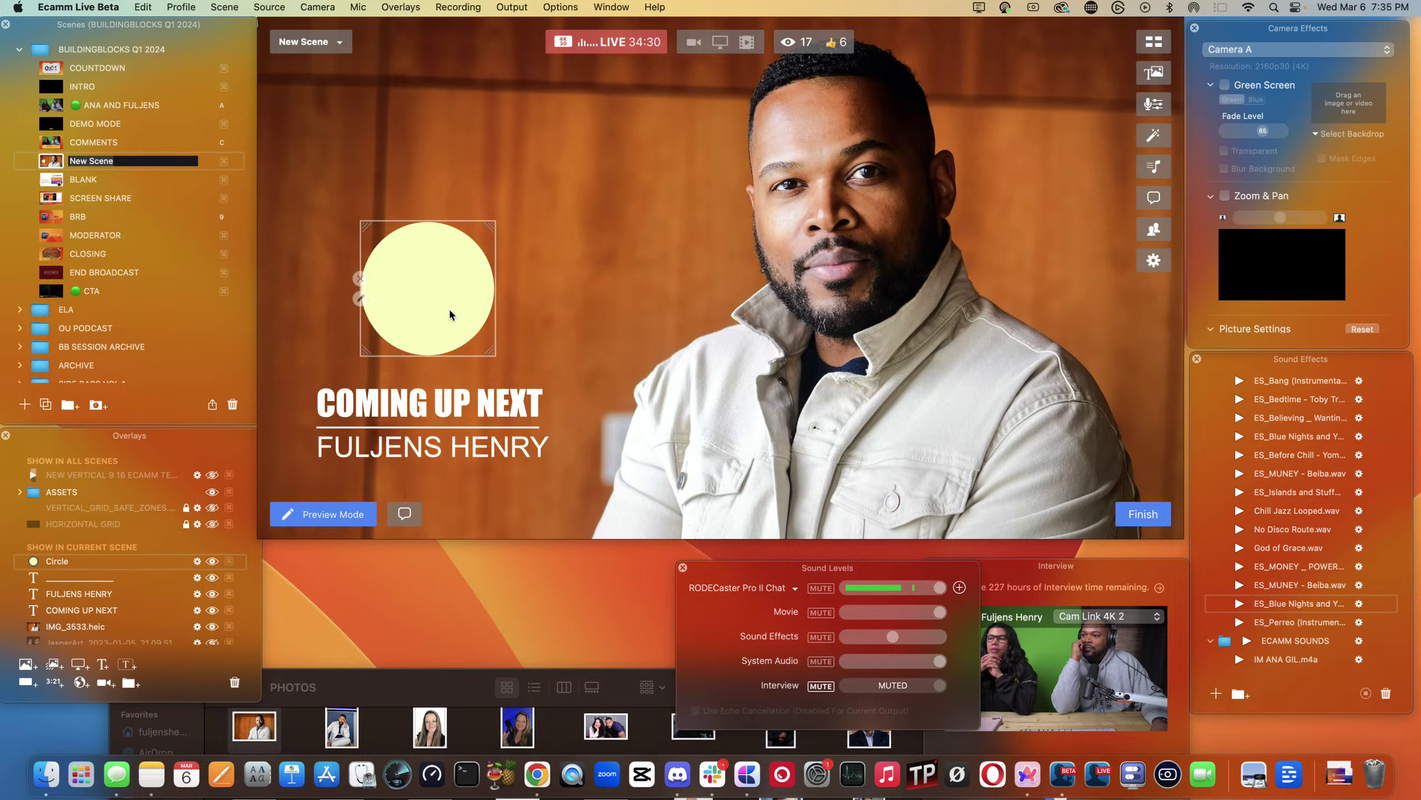
drag(490, 348, 422, 254)
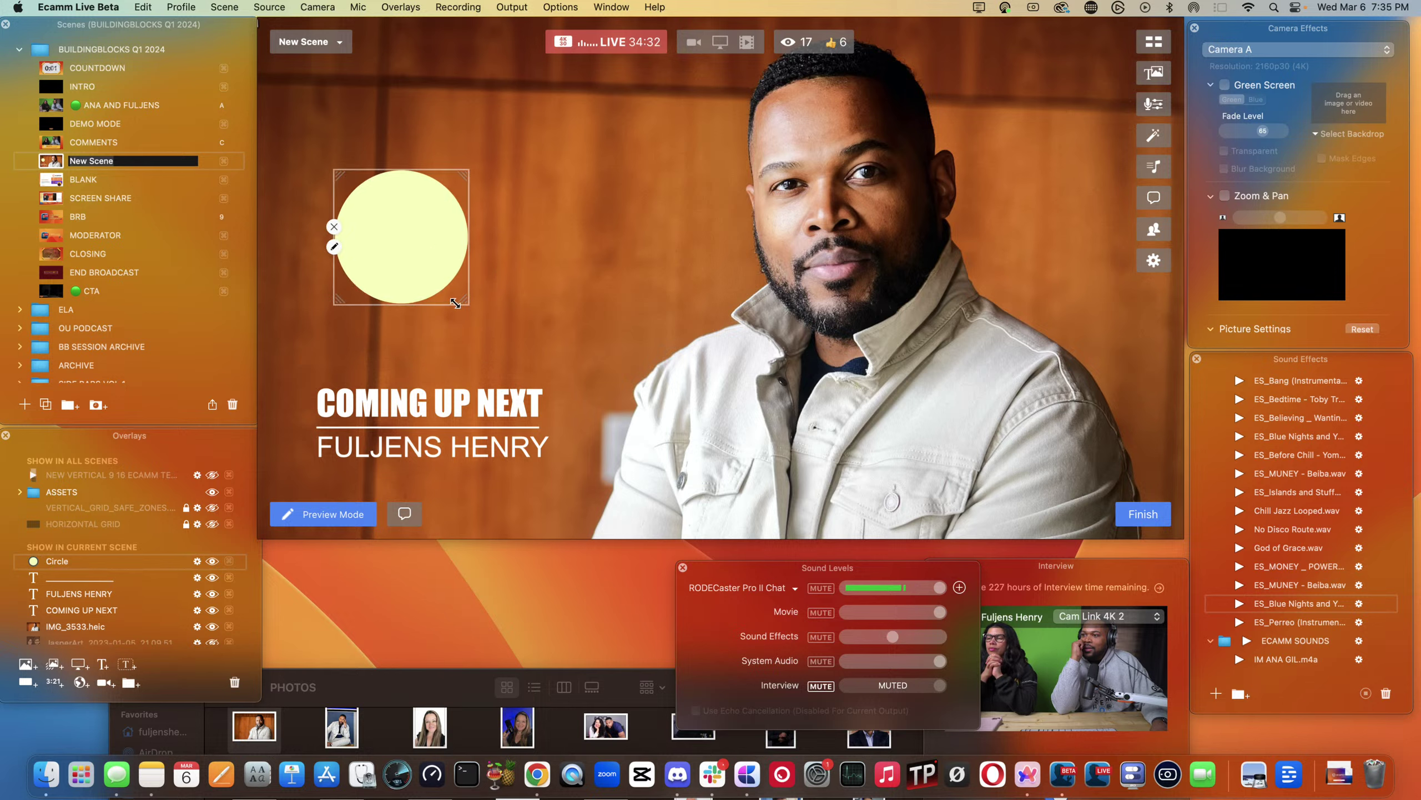
drag(475, 313, 528, 358)
drag(430, 284, 428, 286)
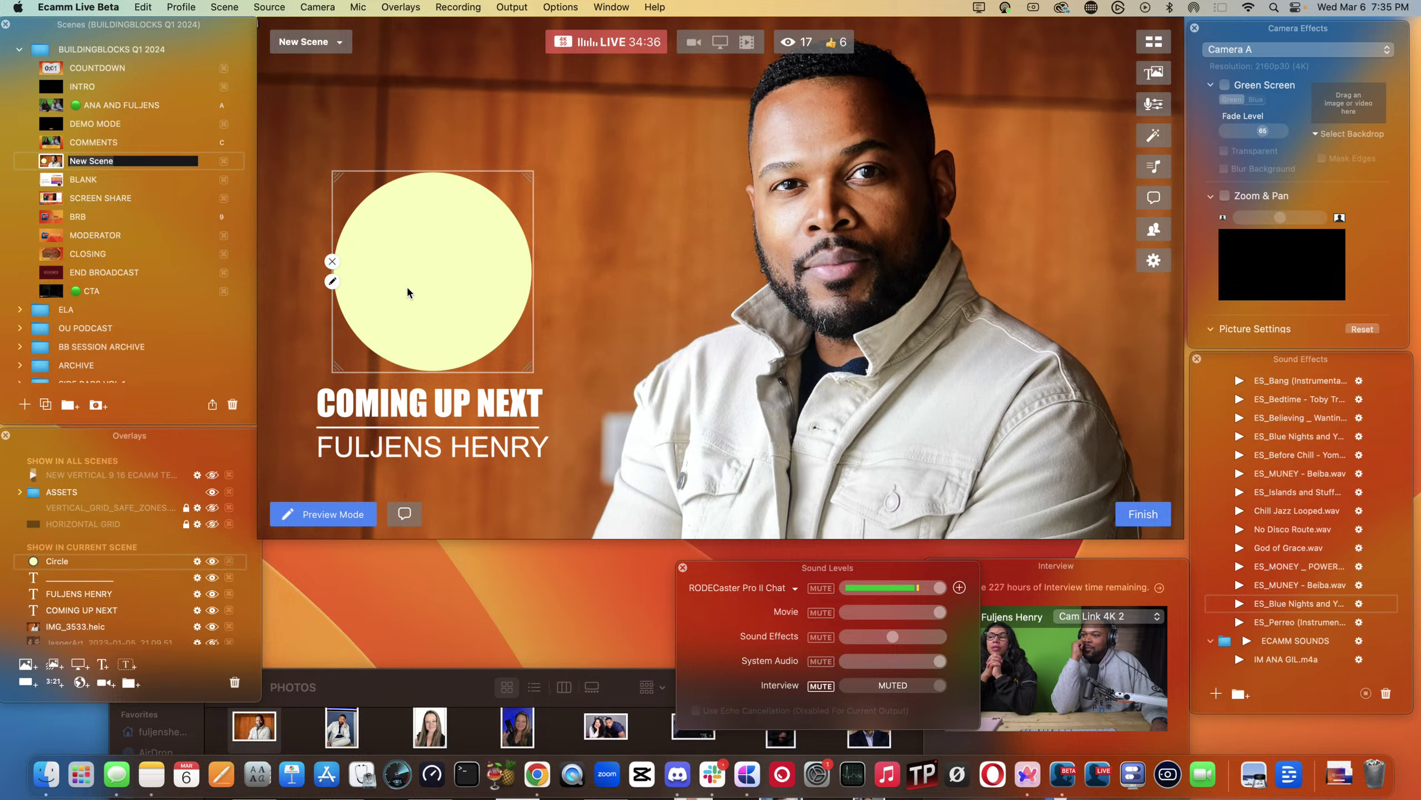
click(332, 281)
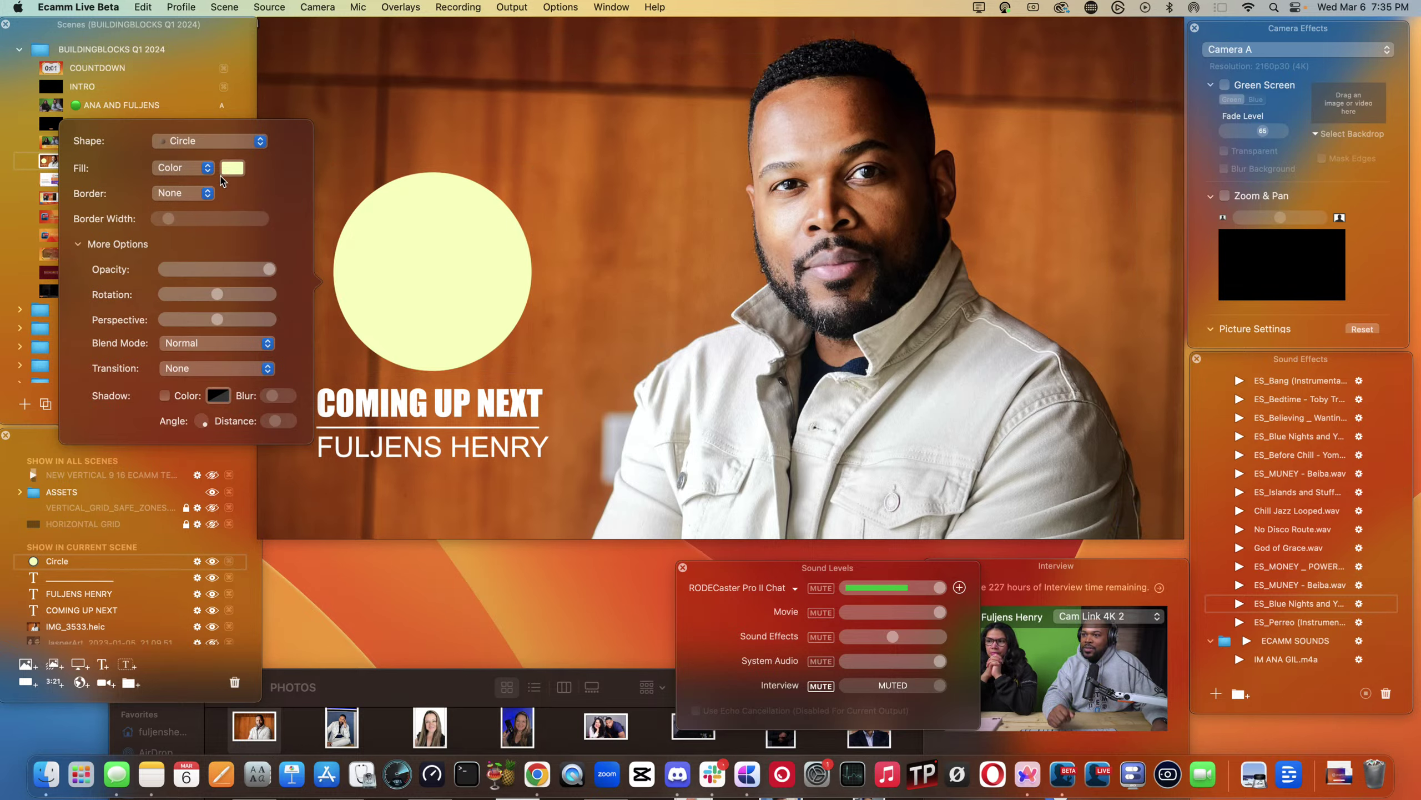
click(434, 245)
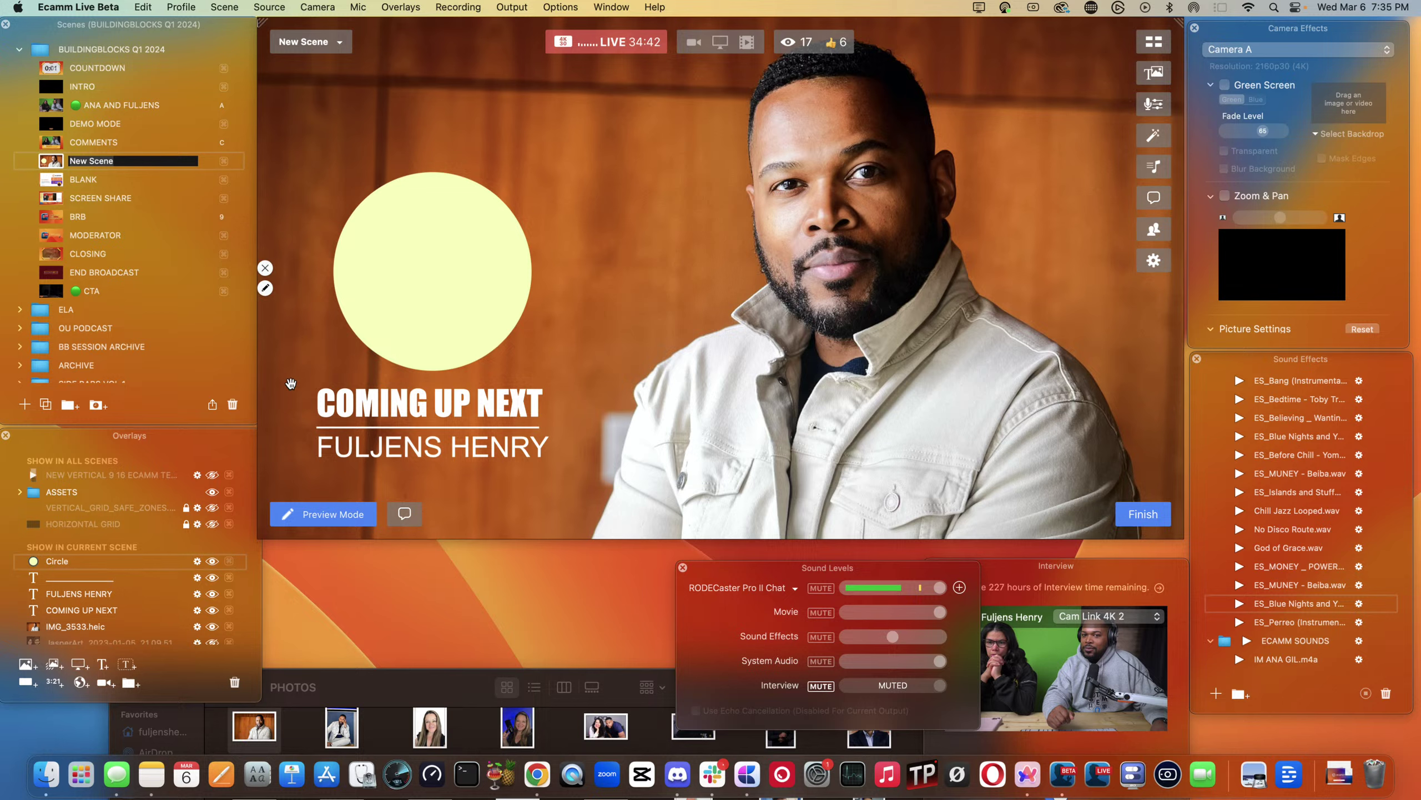
- Add a 15-minute Countdown for an Amount of Time with black Licorice digits
click(54, 683)
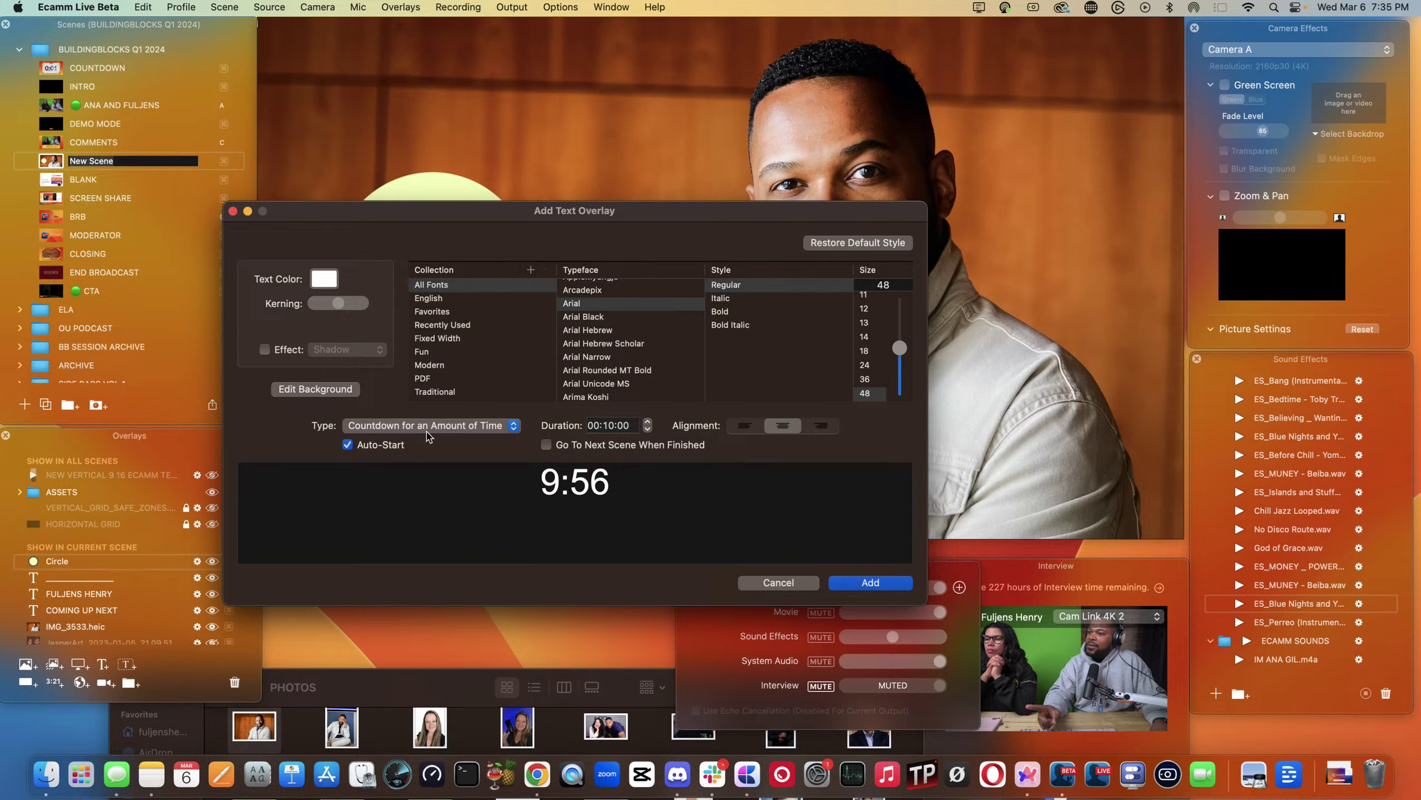
click(431, 430)
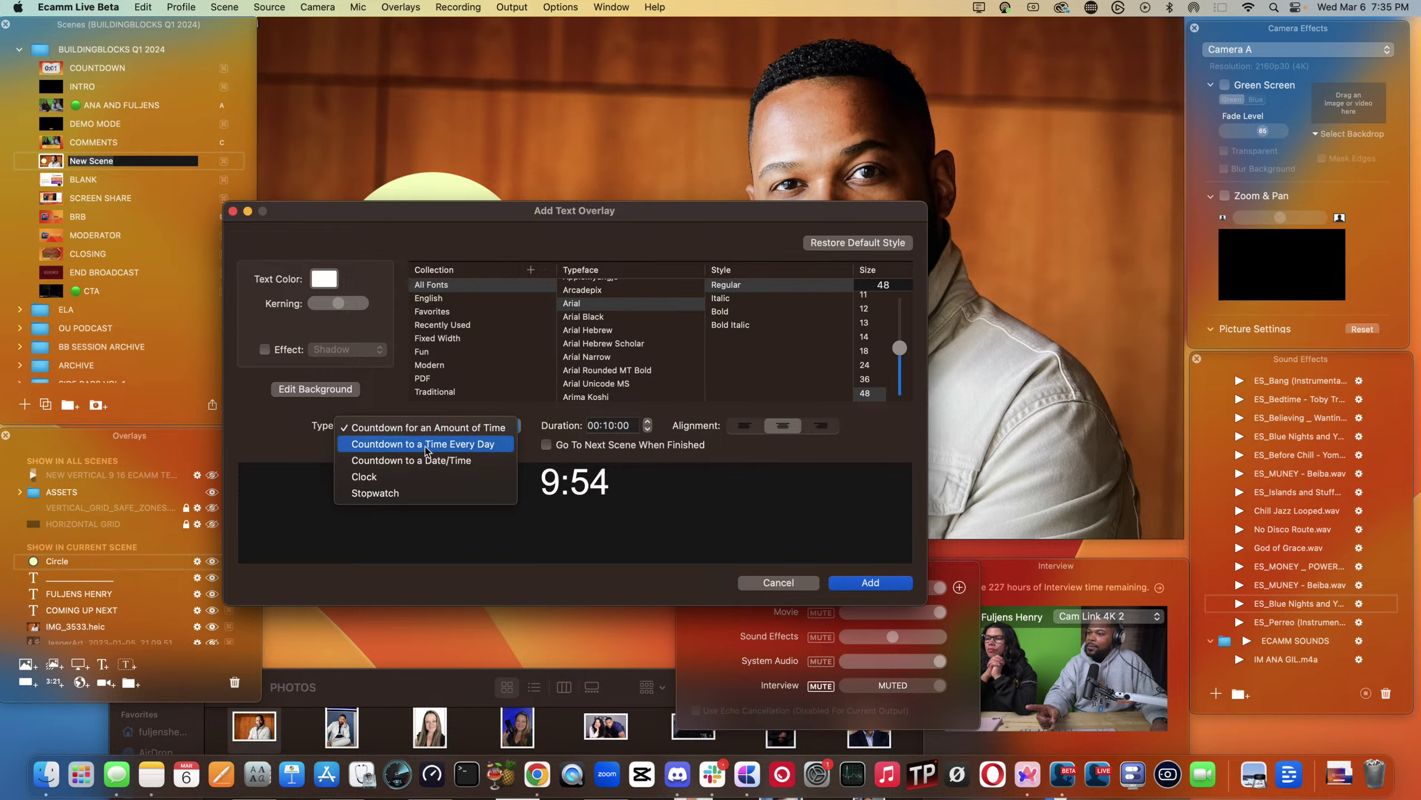
click(424, 460)
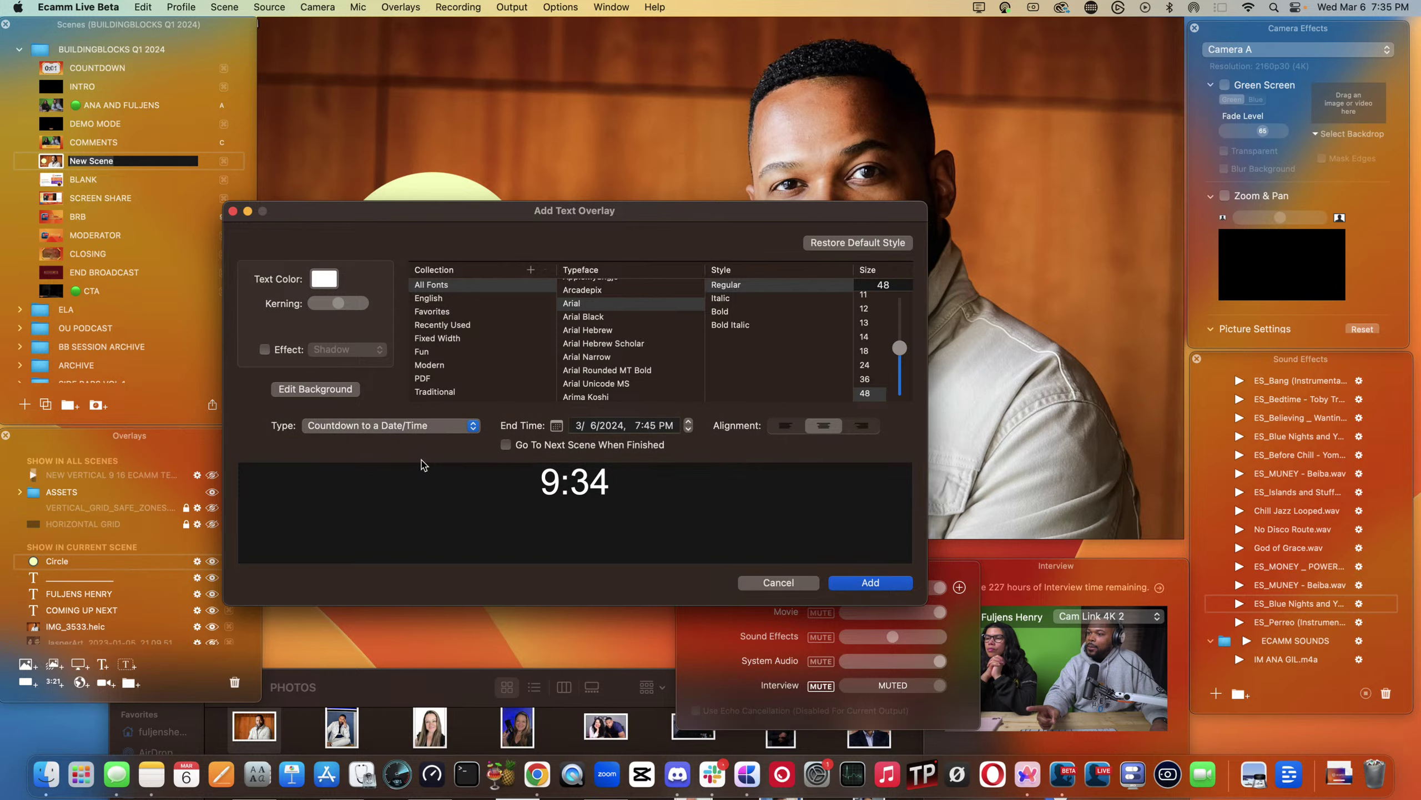
click(403, 430)
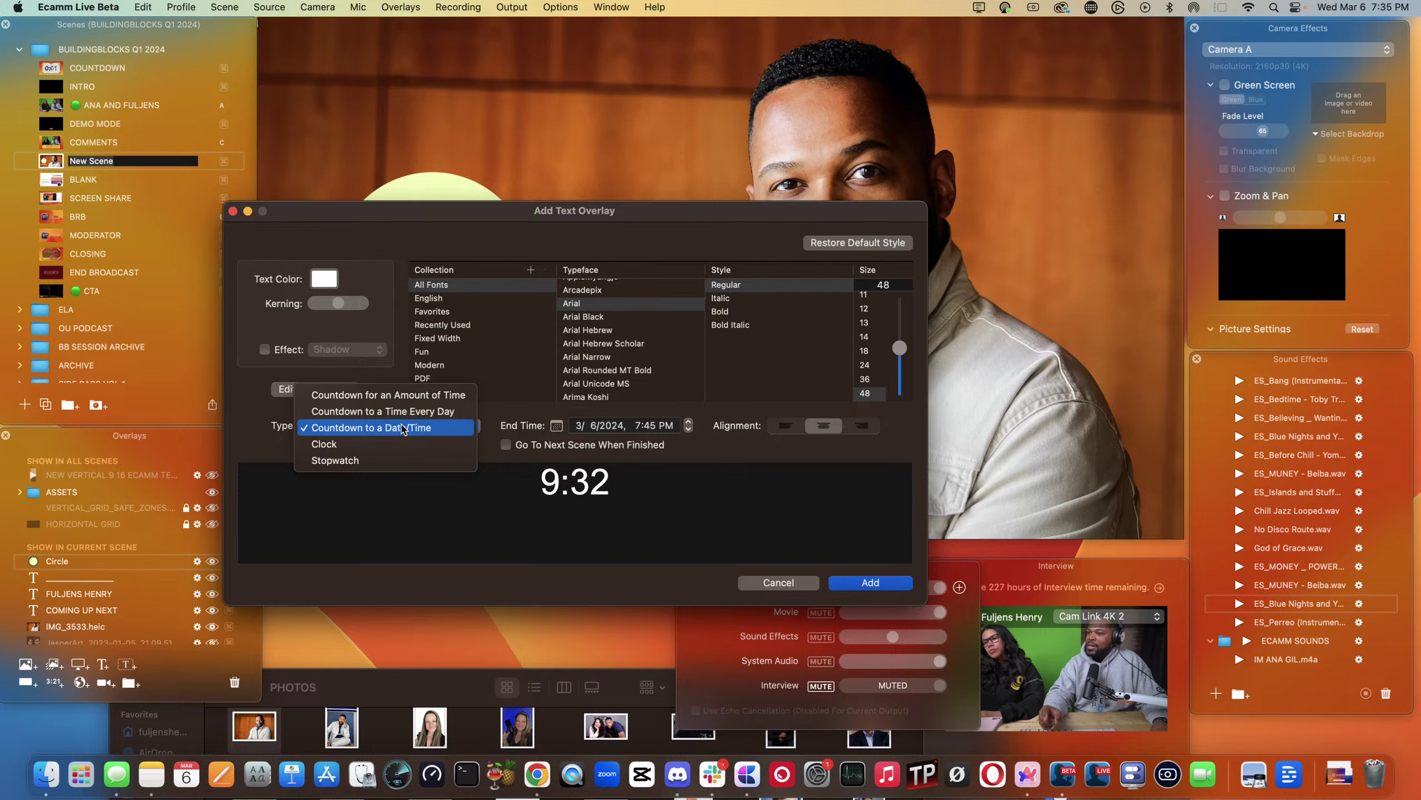
click(386, 398)
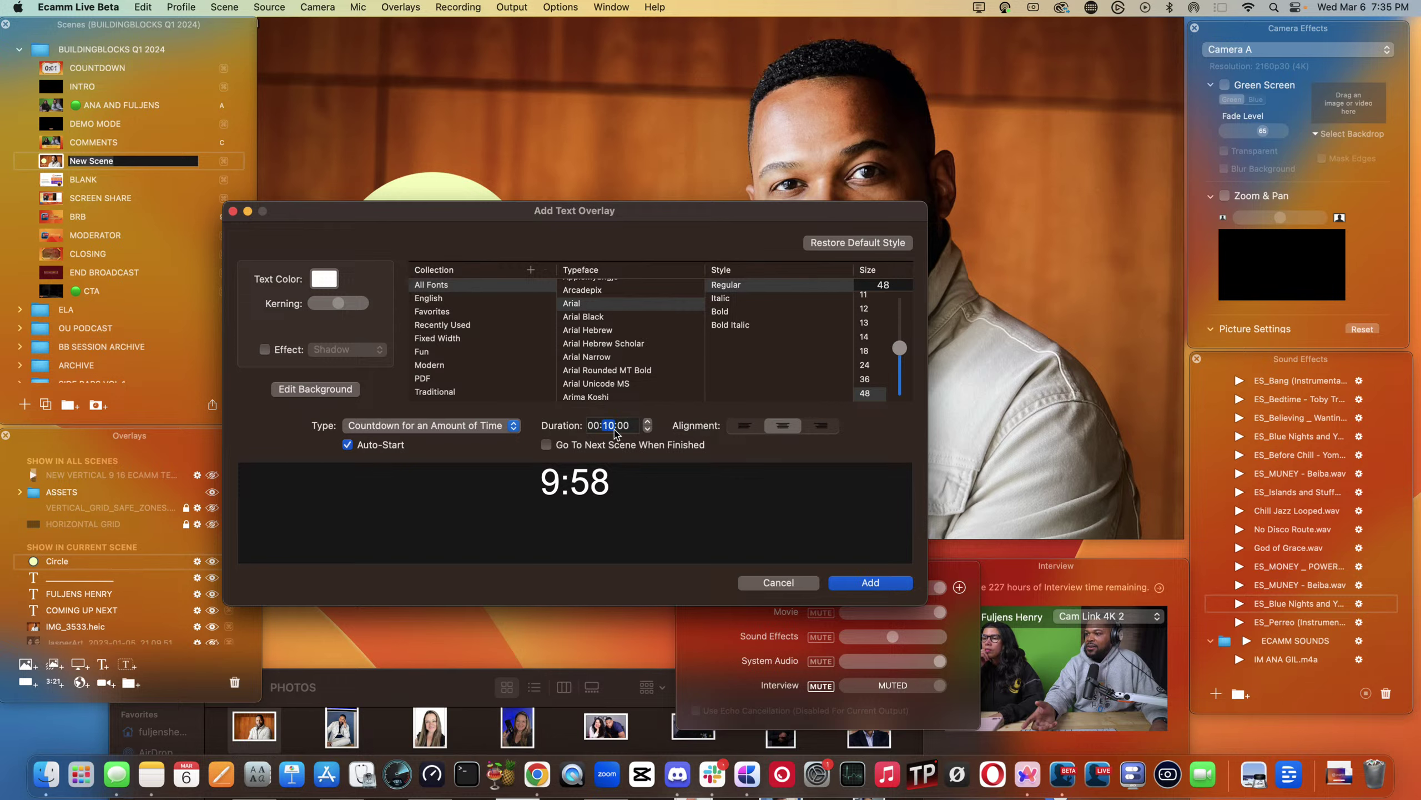
text(15)
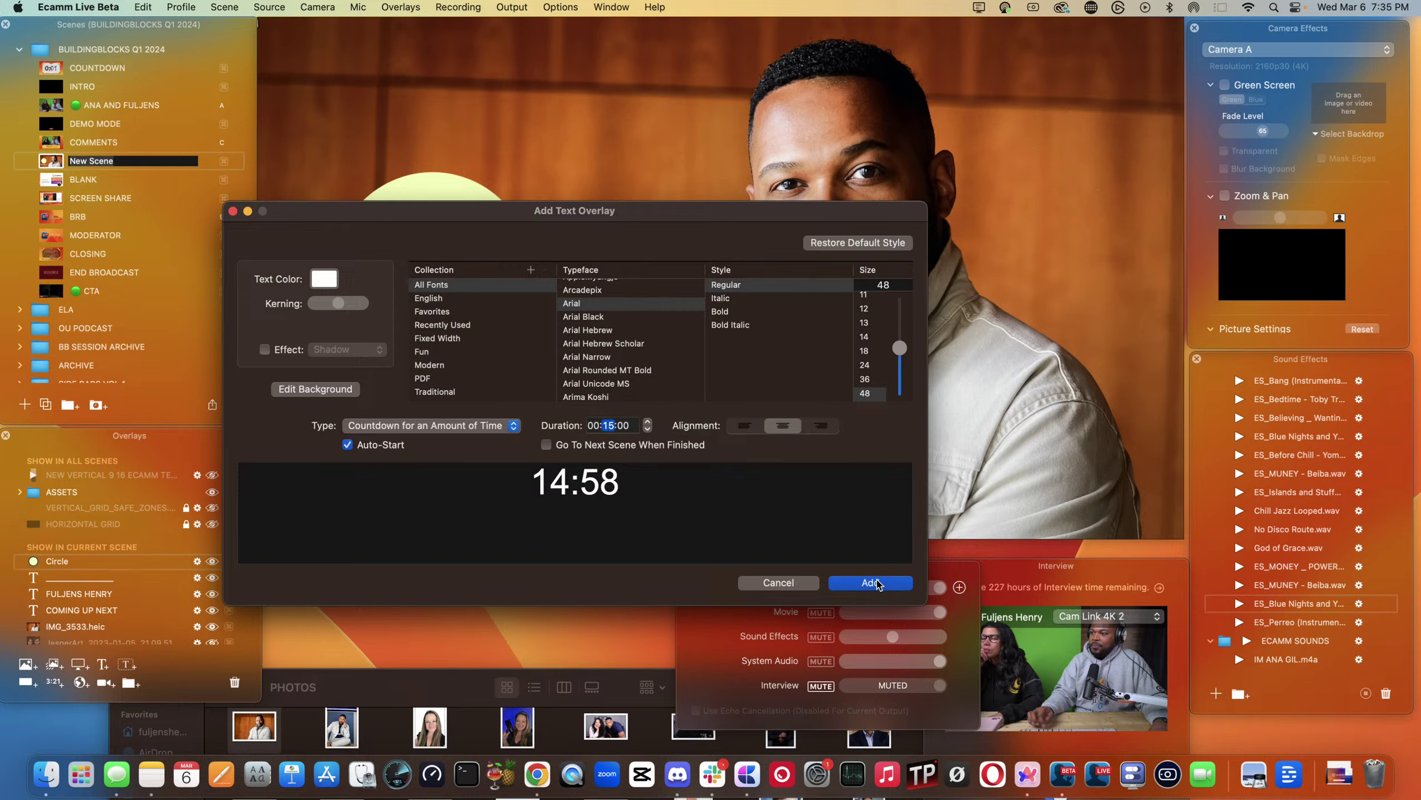
click(324, 278)
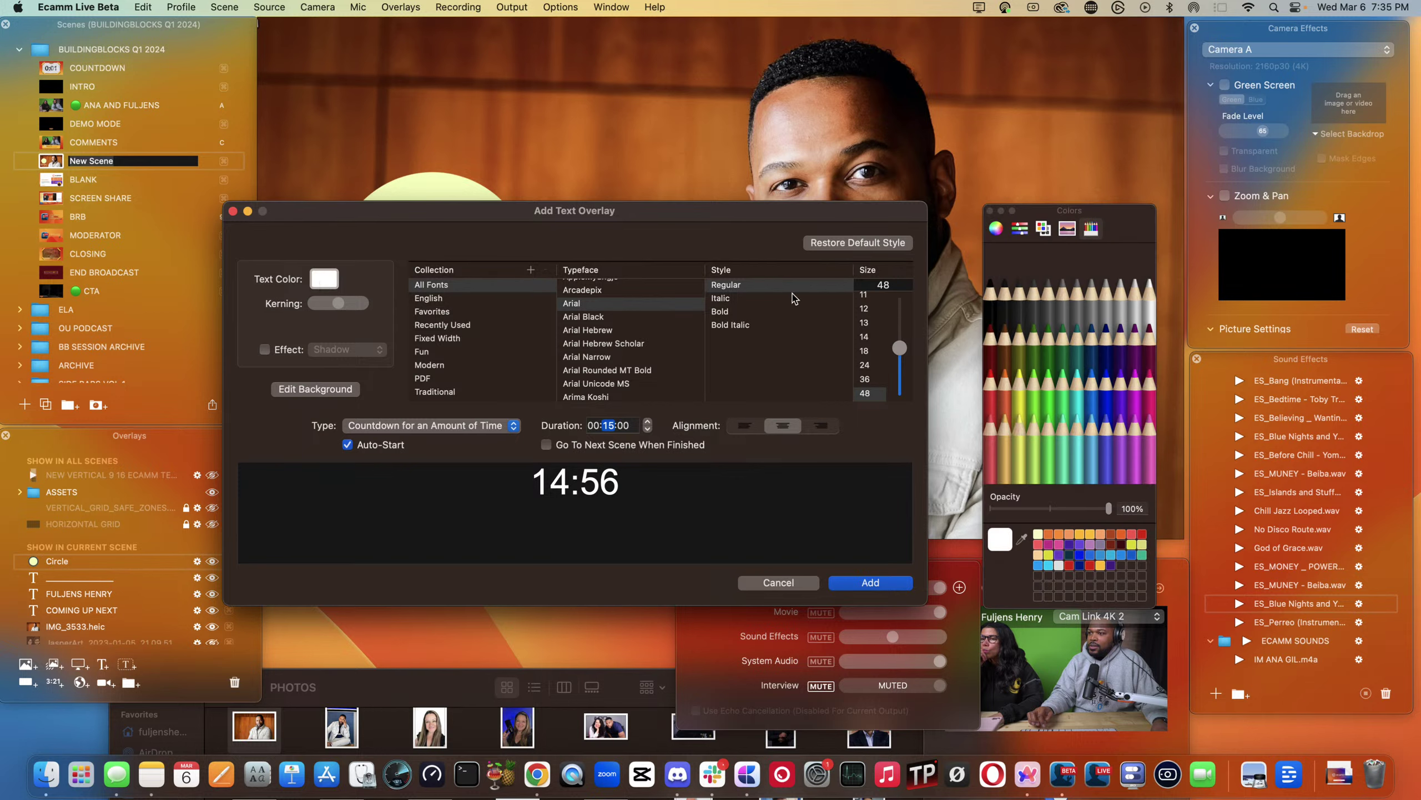
click(990, 320)
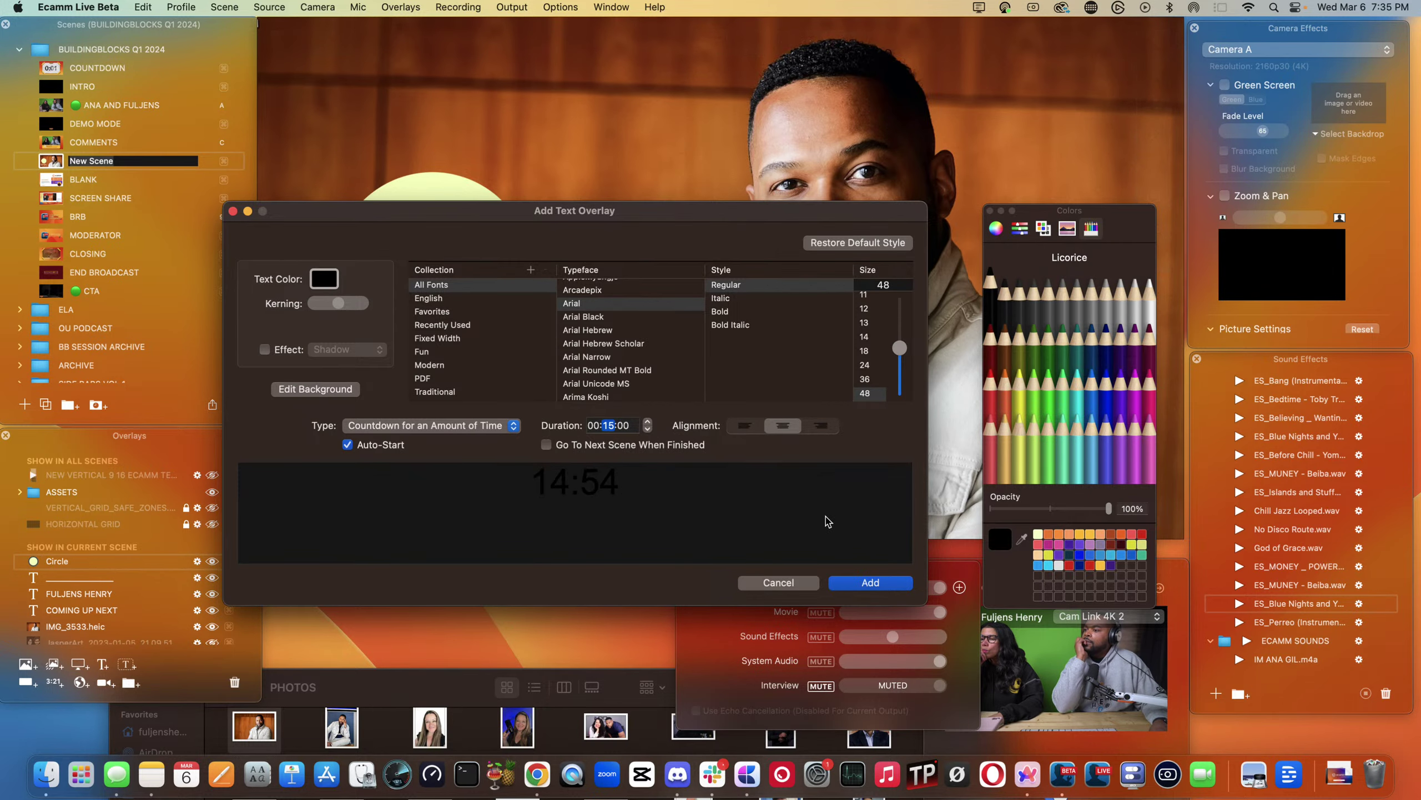
click(869, 583)
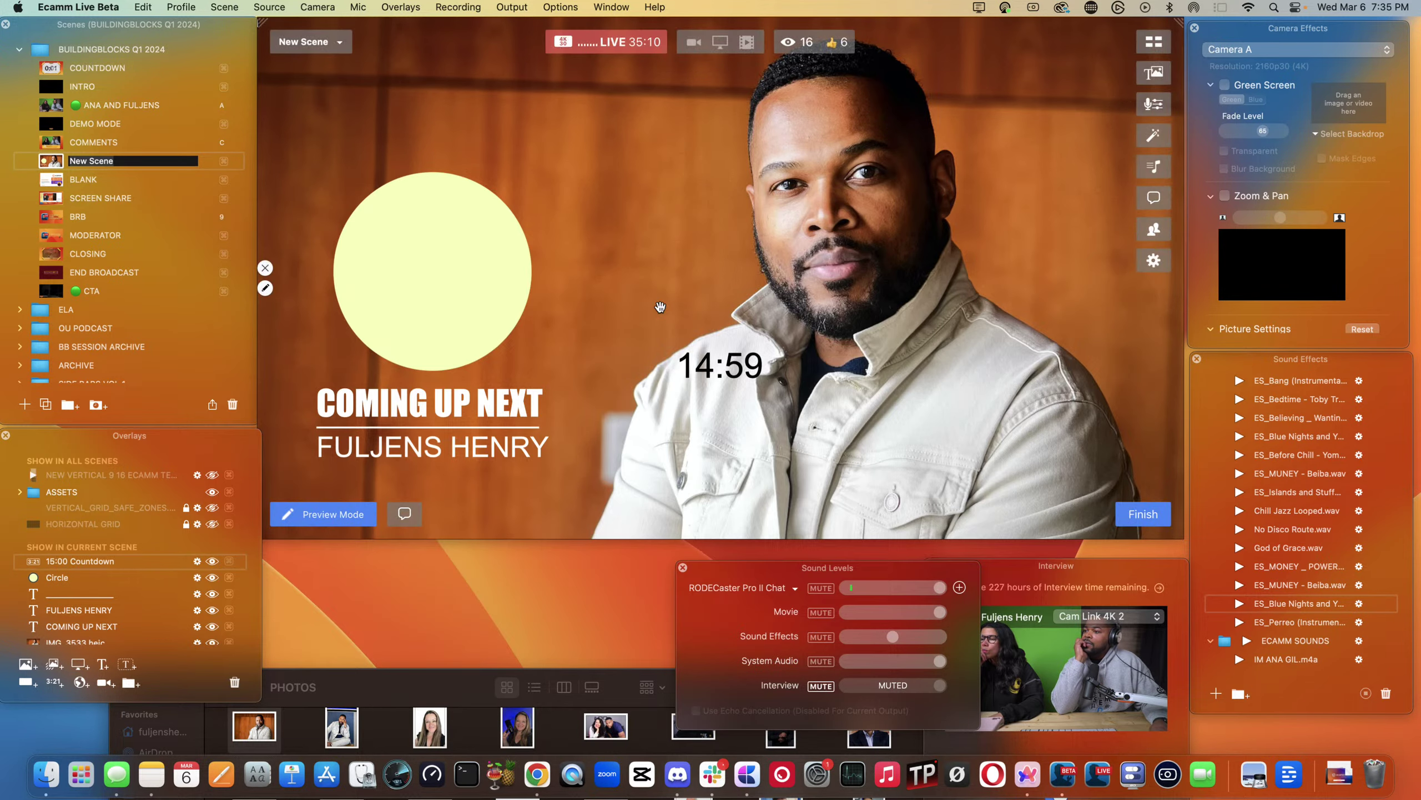
- Move the countdown onto the yellow circle, enlarge it, and centre it on the guide
mouse_move(736, 357)
drag(736, 357, 500, 310)
drag(436, 276, 424, 269)
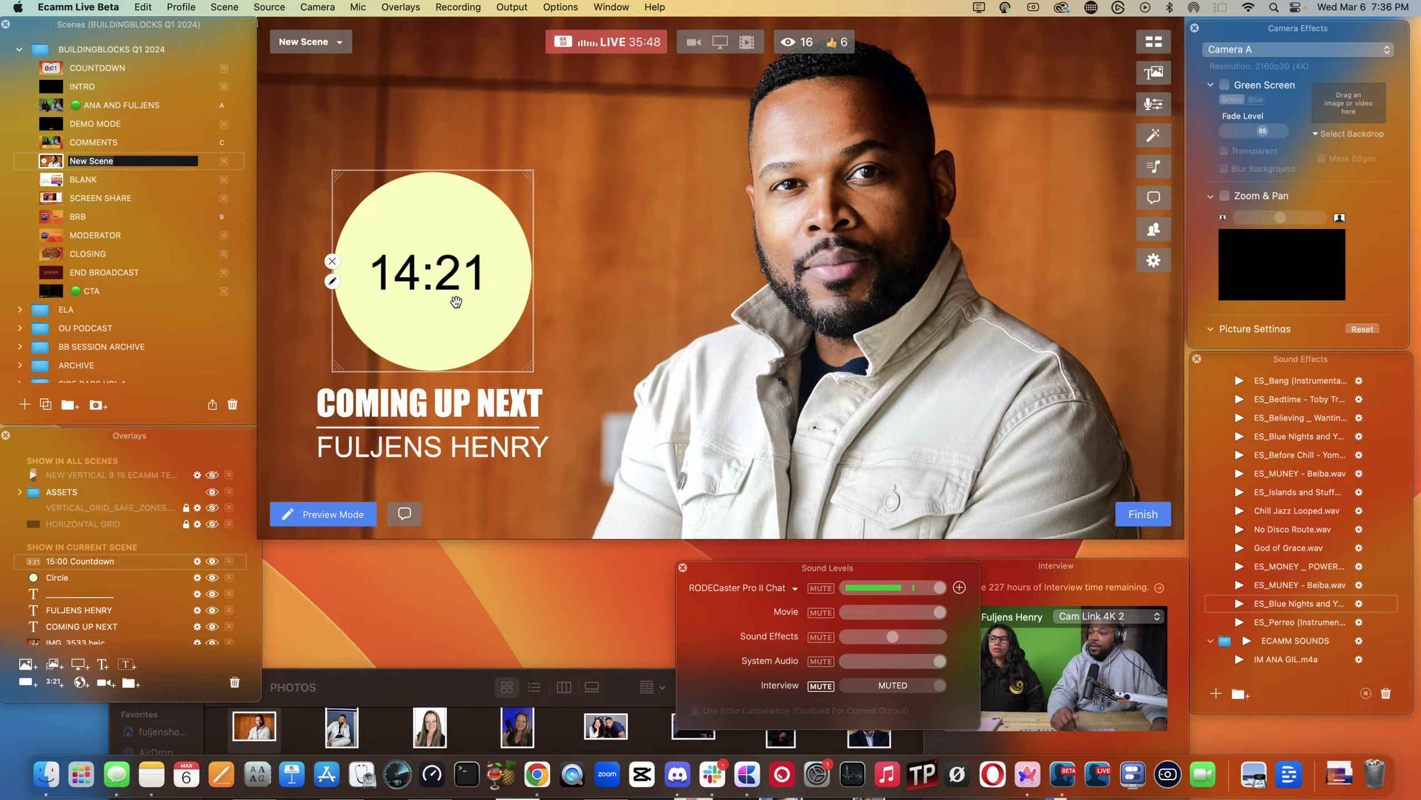
mouse_move(407, 303)
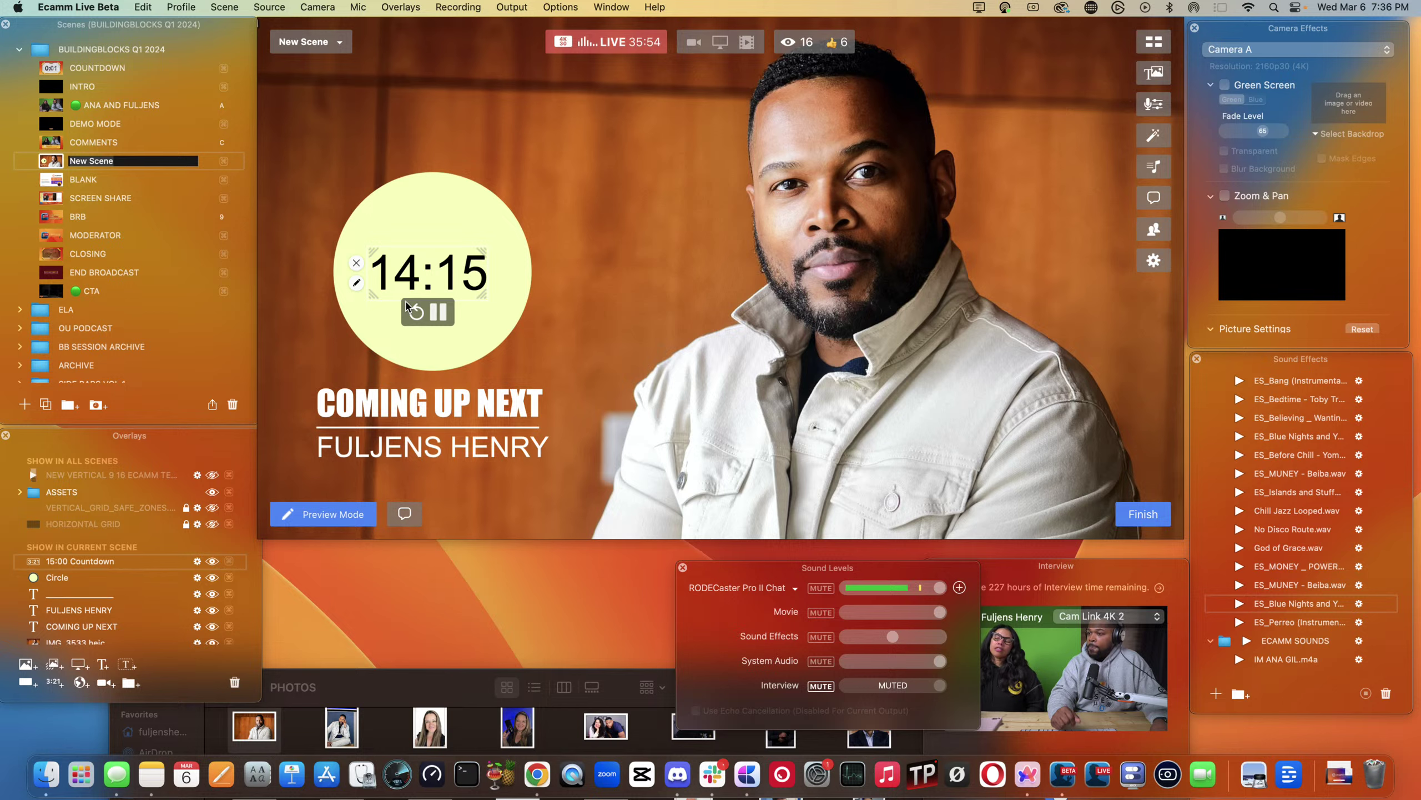
mouse_move(403, 411)
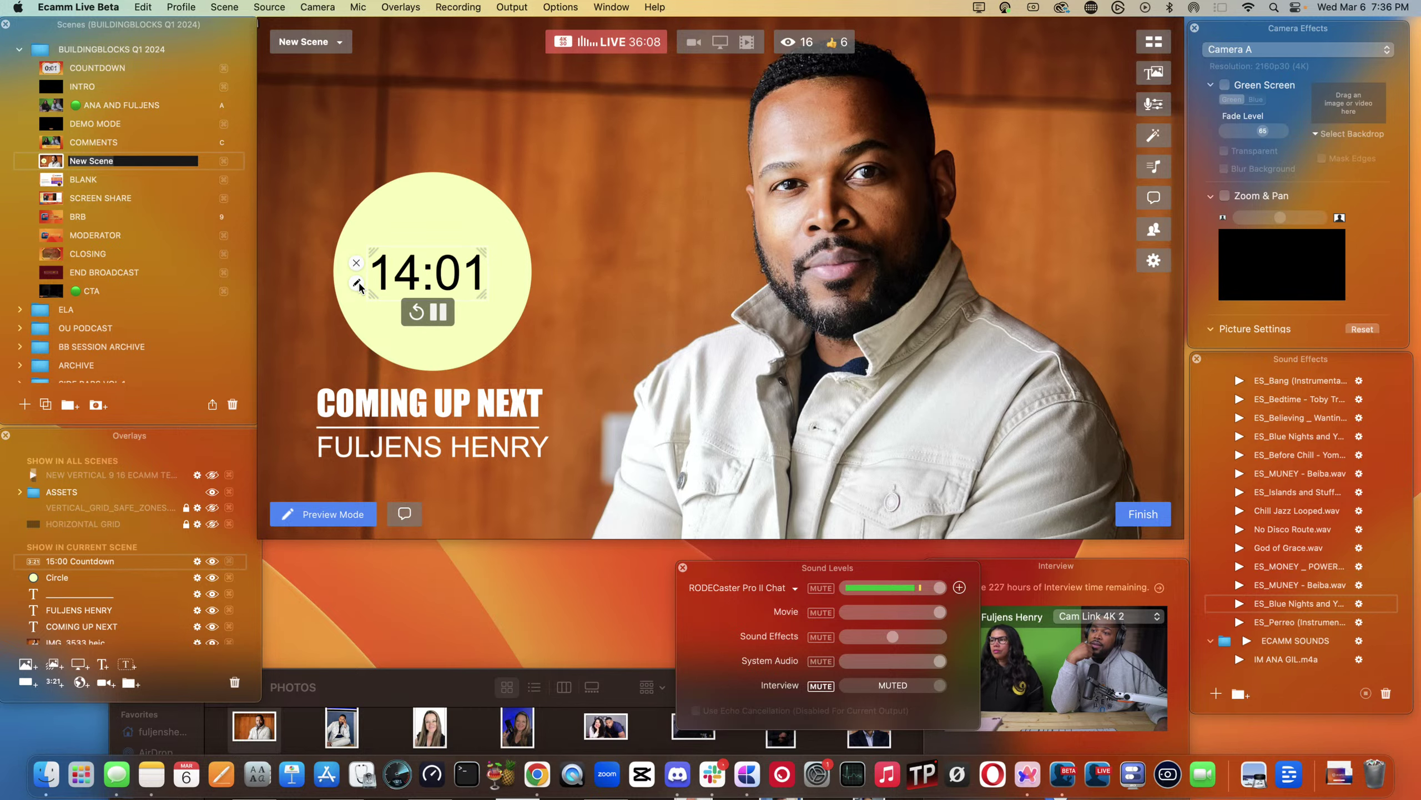
- Switch the countdown to a Date/Time ending at 7:45 PM and enlarge its digits
click(357, 283)
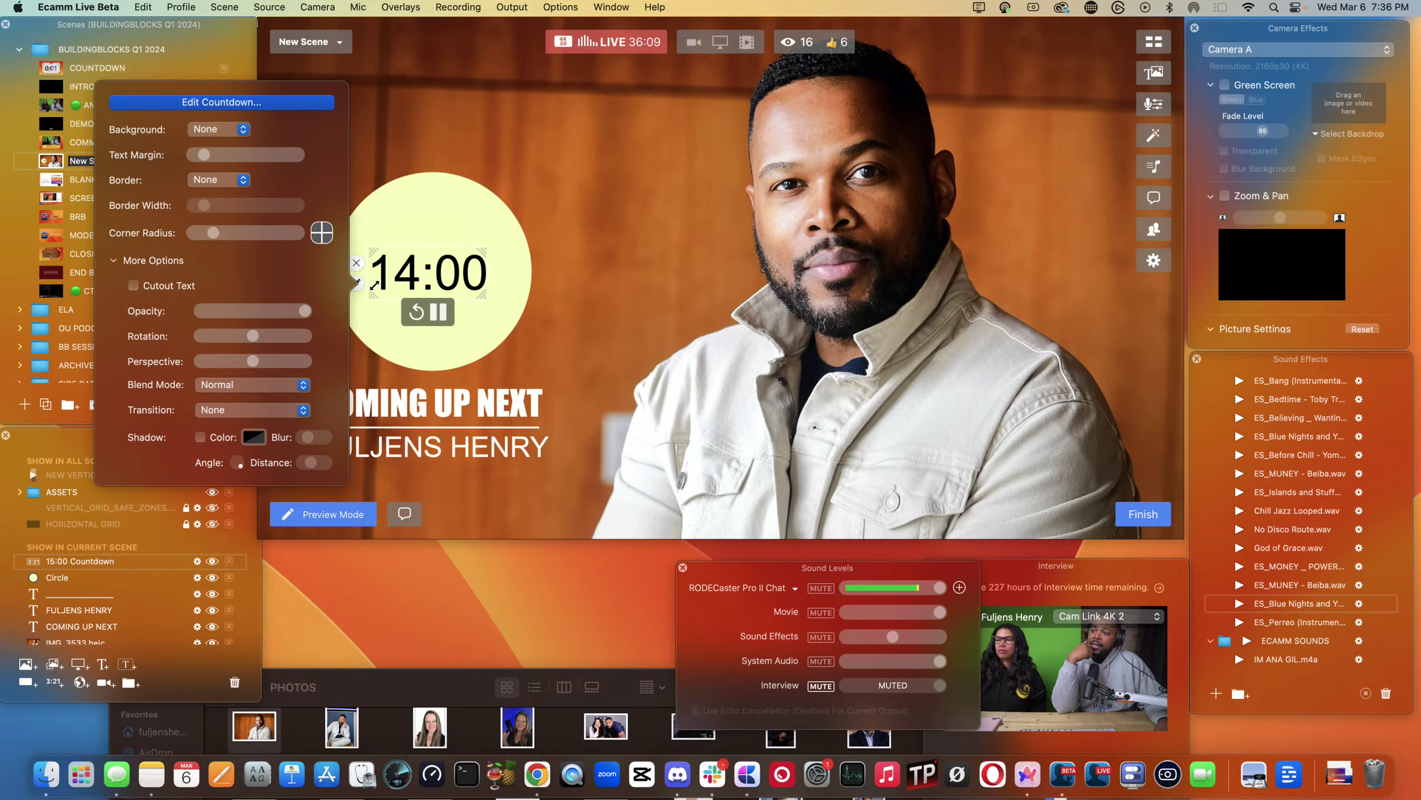
click(243, 103)
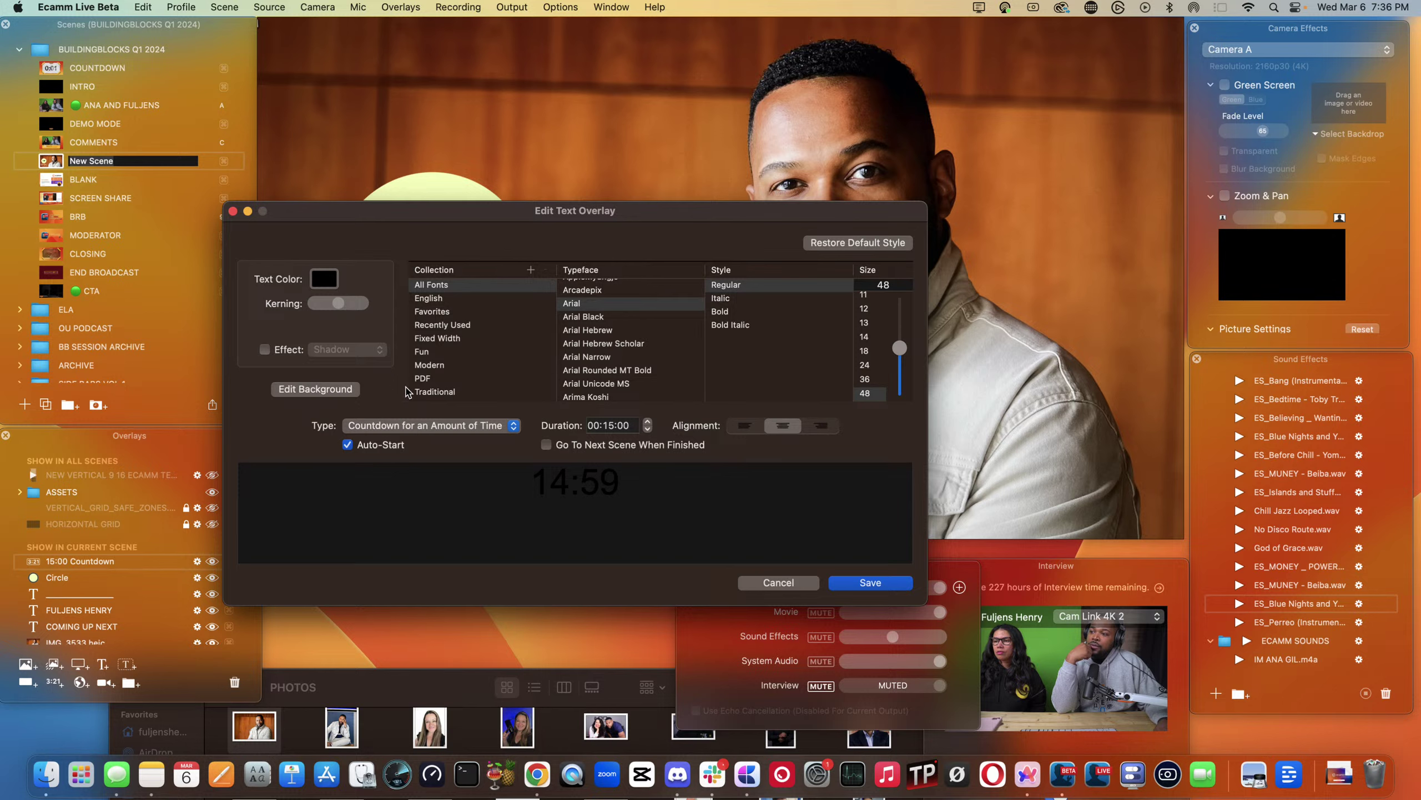
click(445, 426)
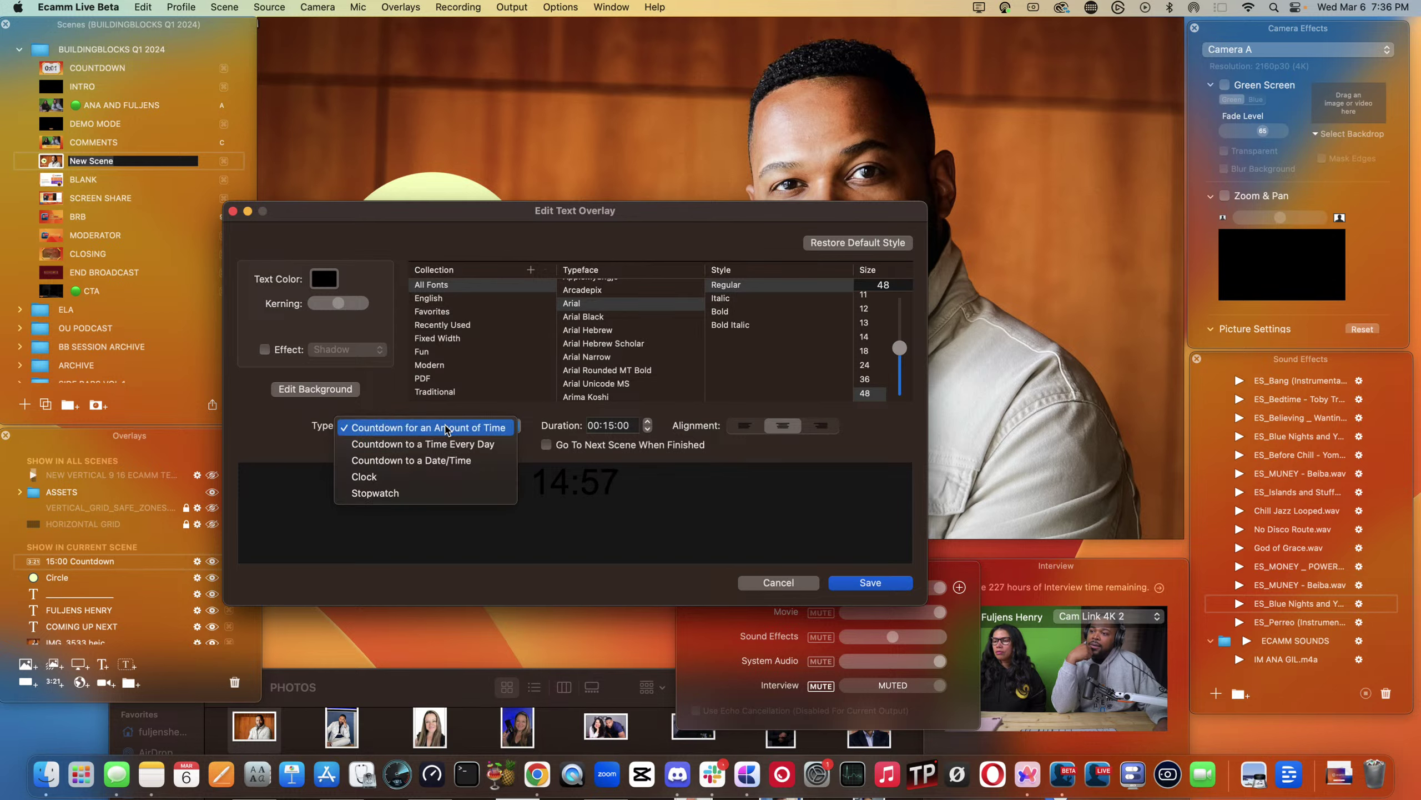
click(454, 460)
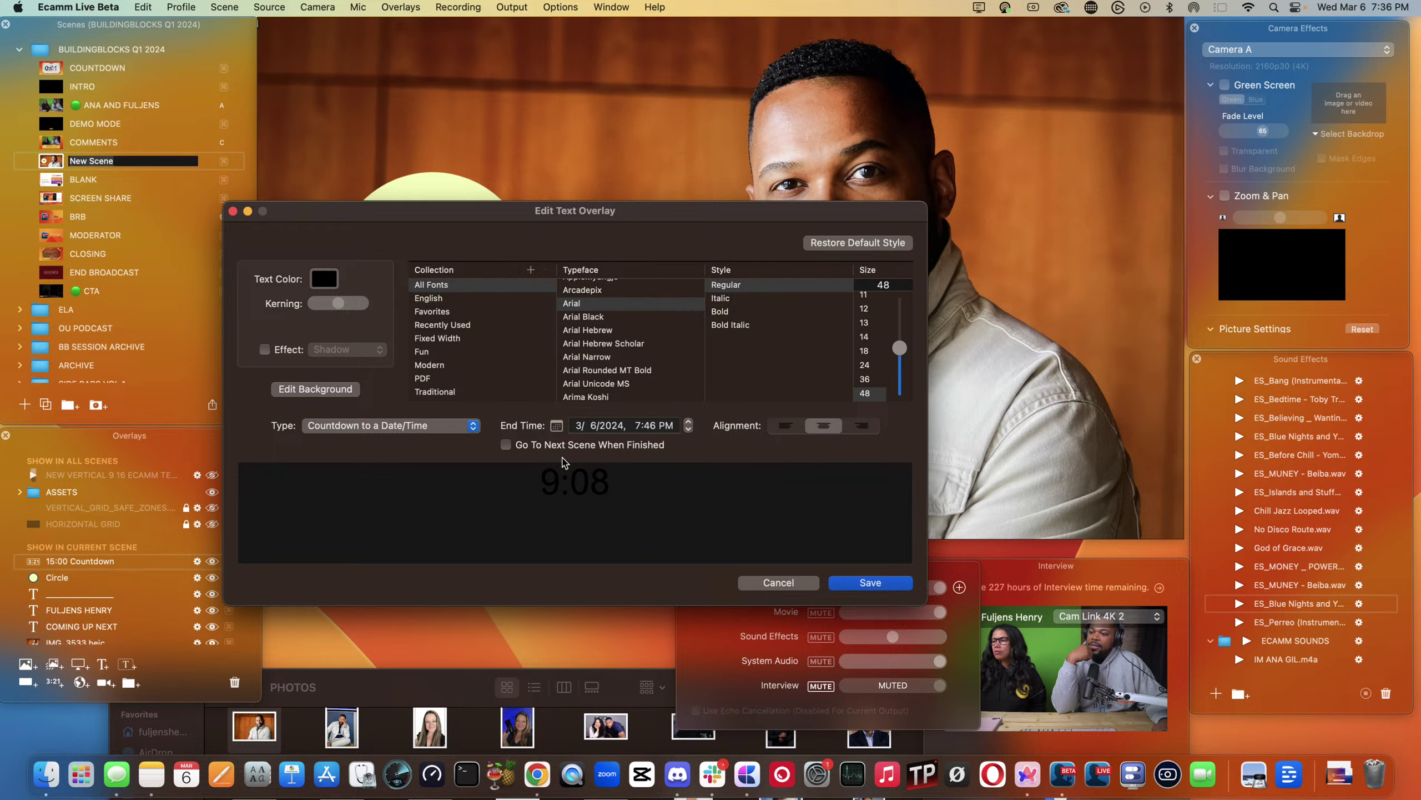
click(650, 426)
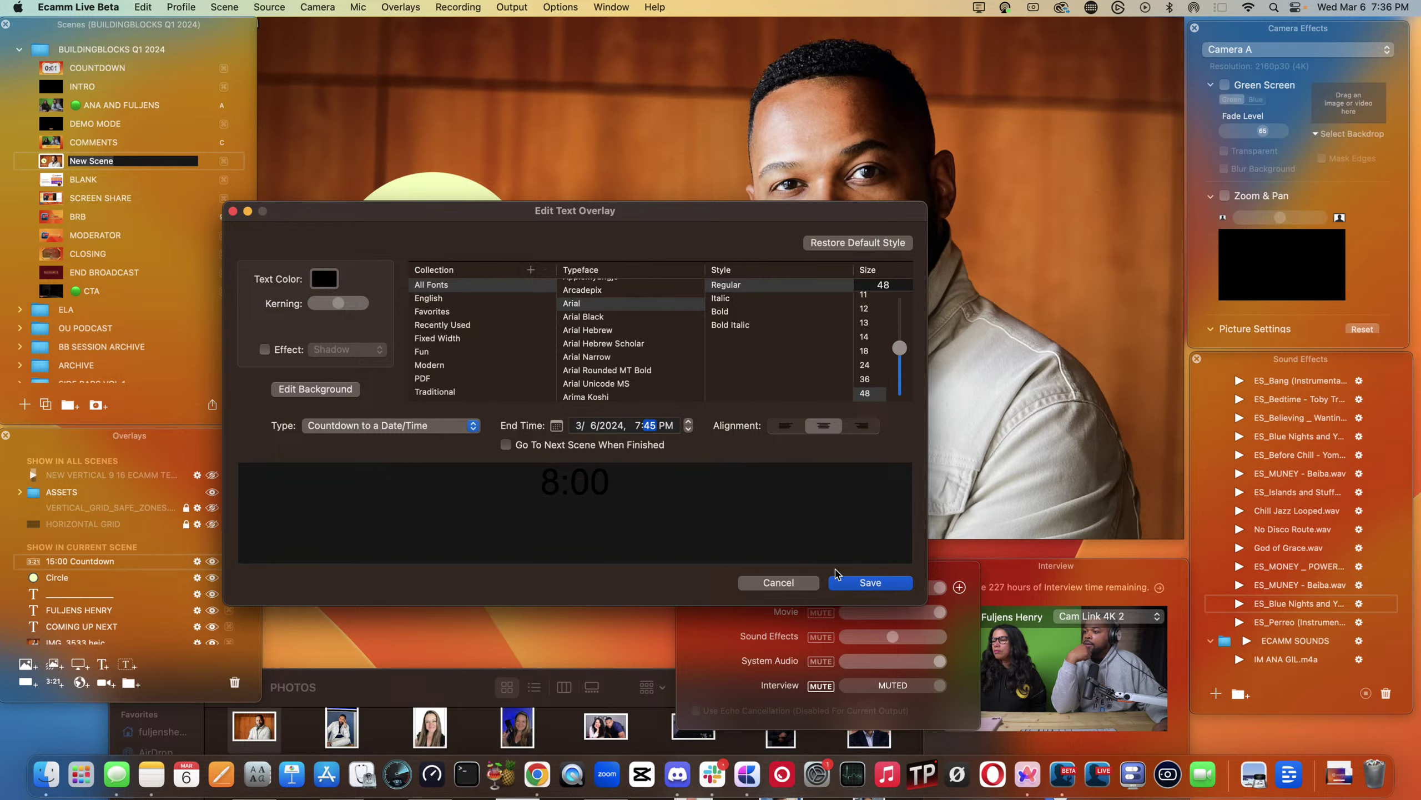
click(870, 583)
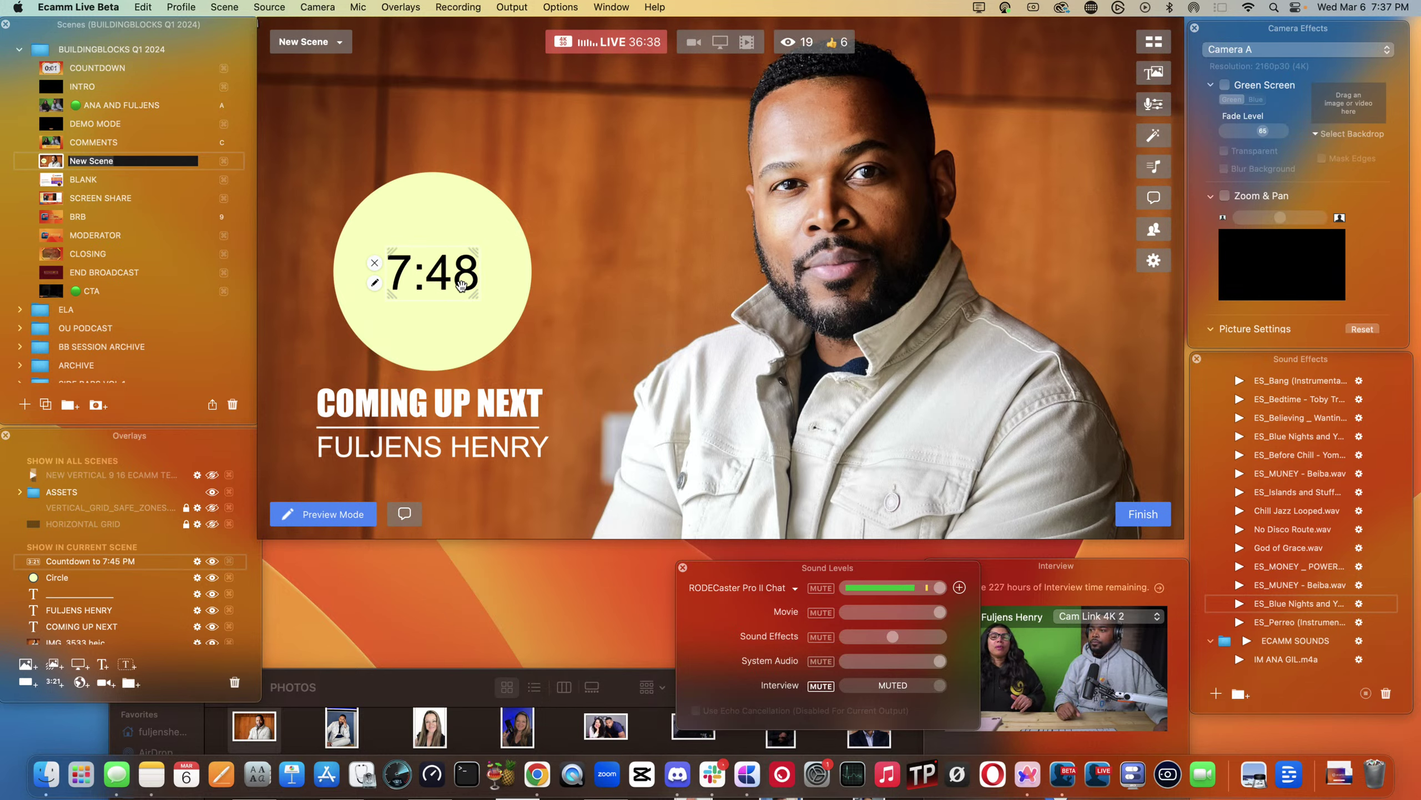
drag(476, 292, 417, 287)
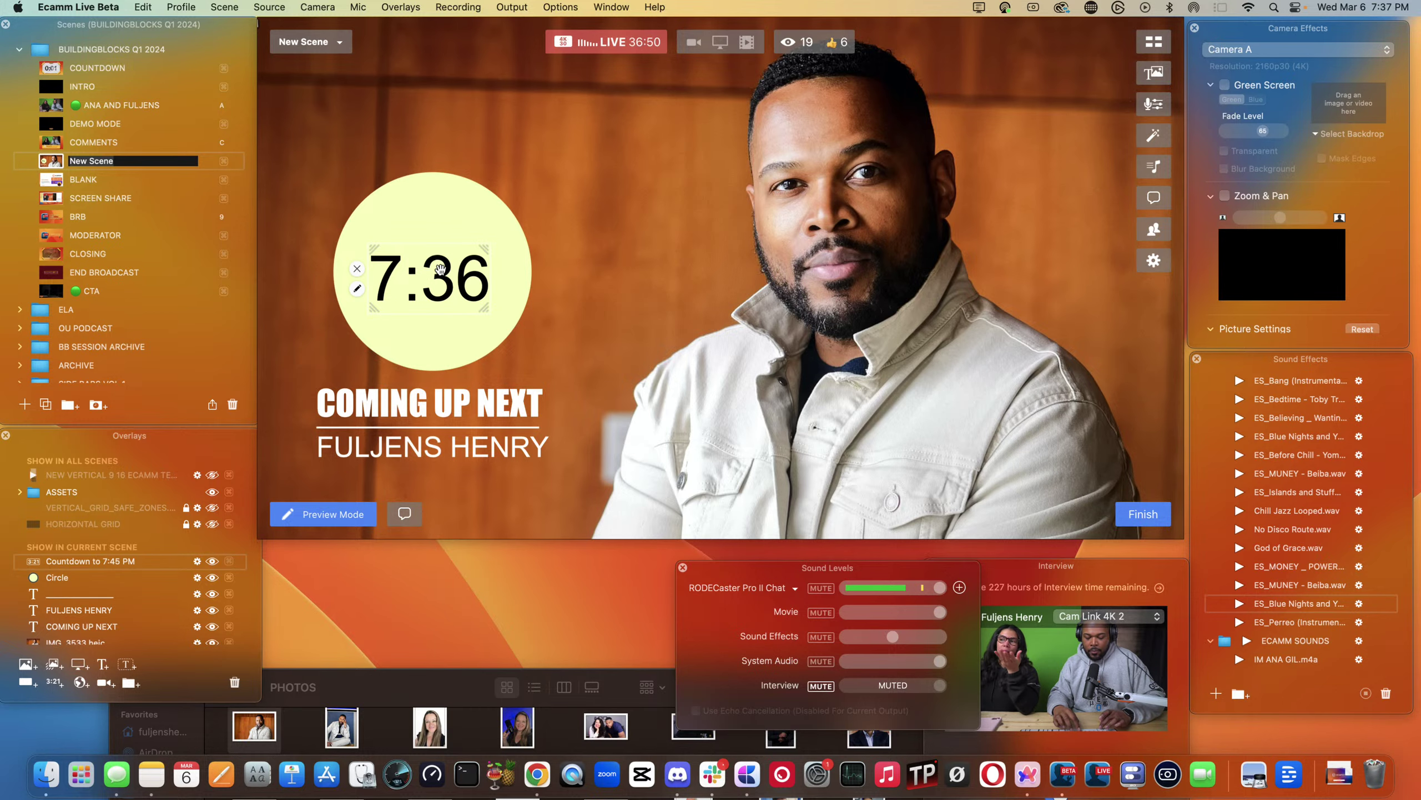
key(super+t)
text(TI)
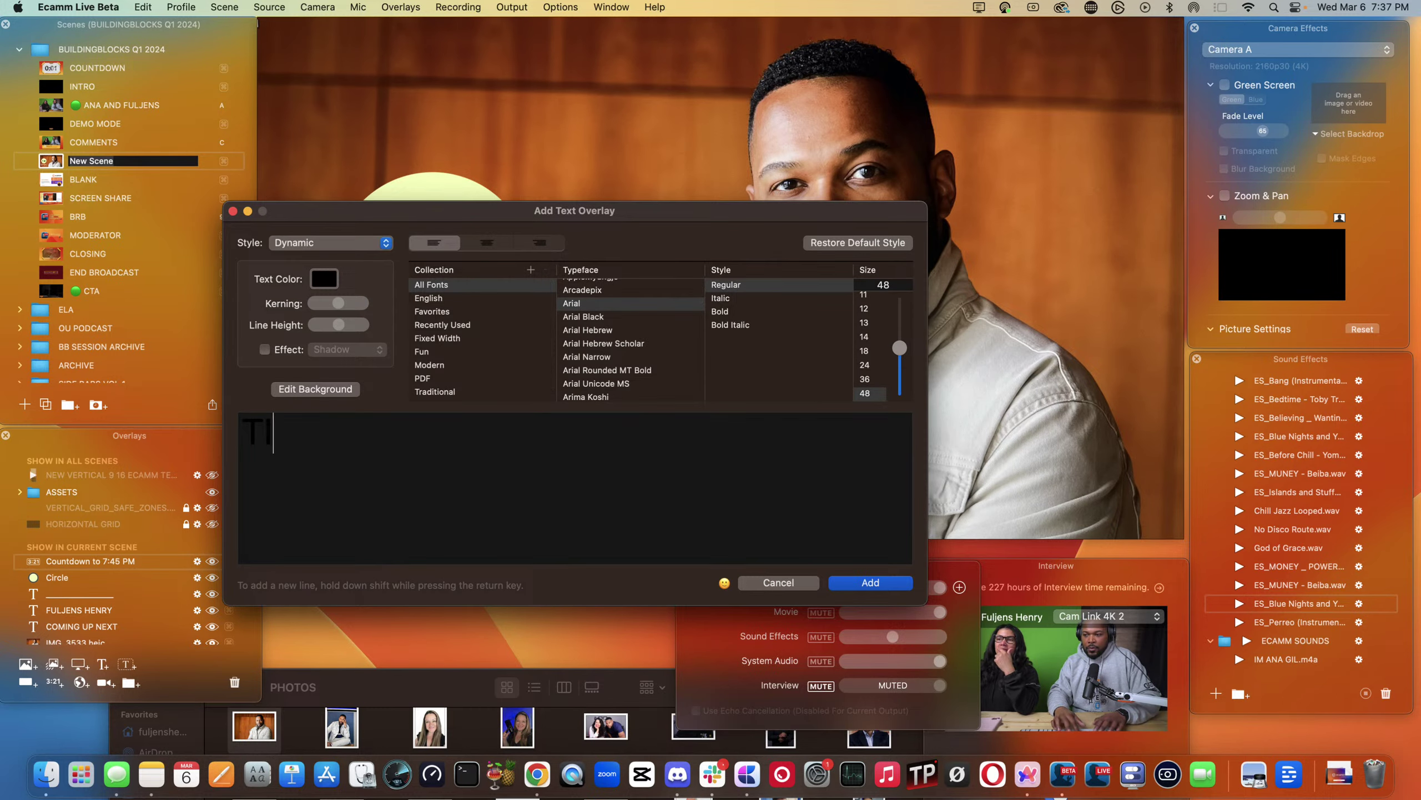
text(ME UNTI)
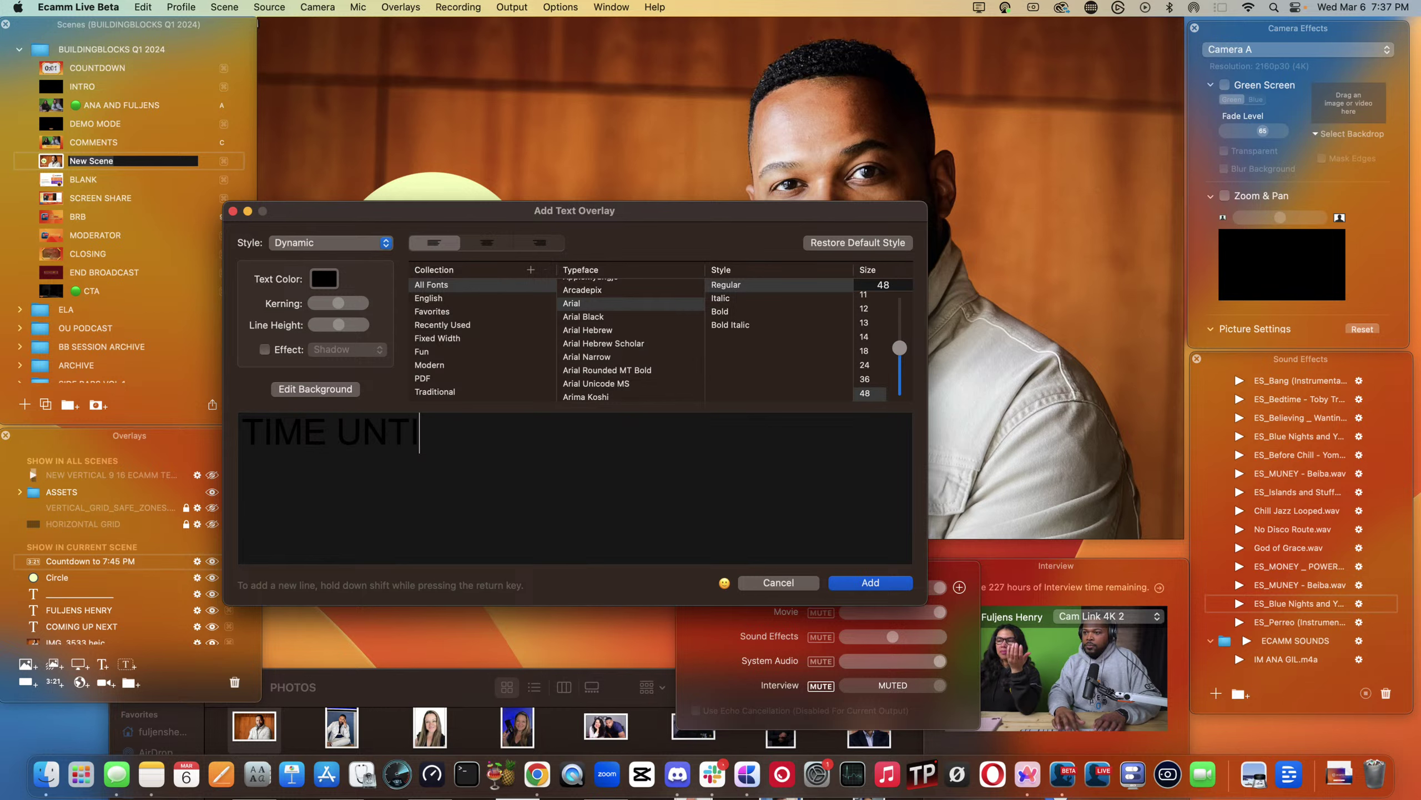
key(BackSpace)
key(BackSpace)
key(BackSpace)
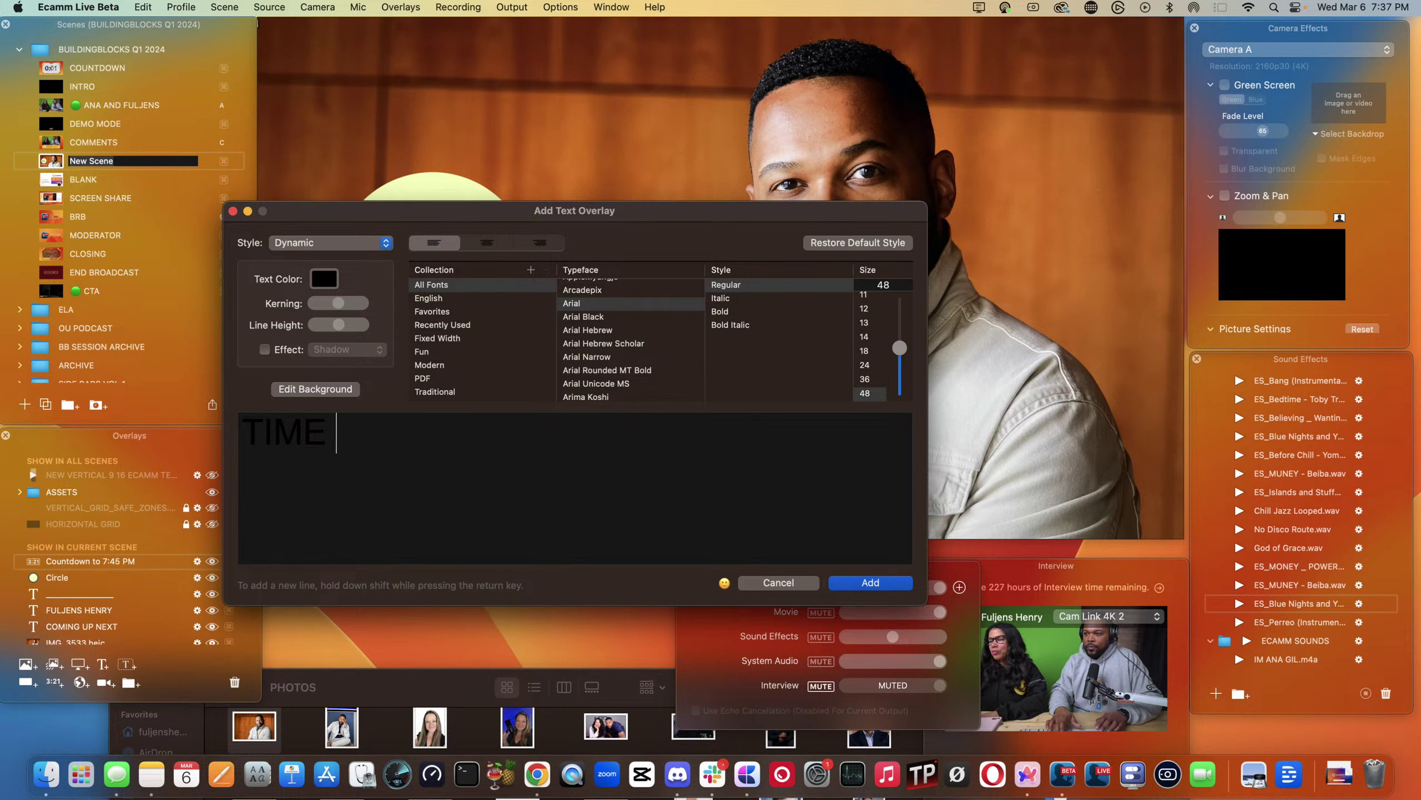
key(BackSpace)
key(BackSpace)
key(BackSpace)
key(BackSpace)
key(BackSpace)
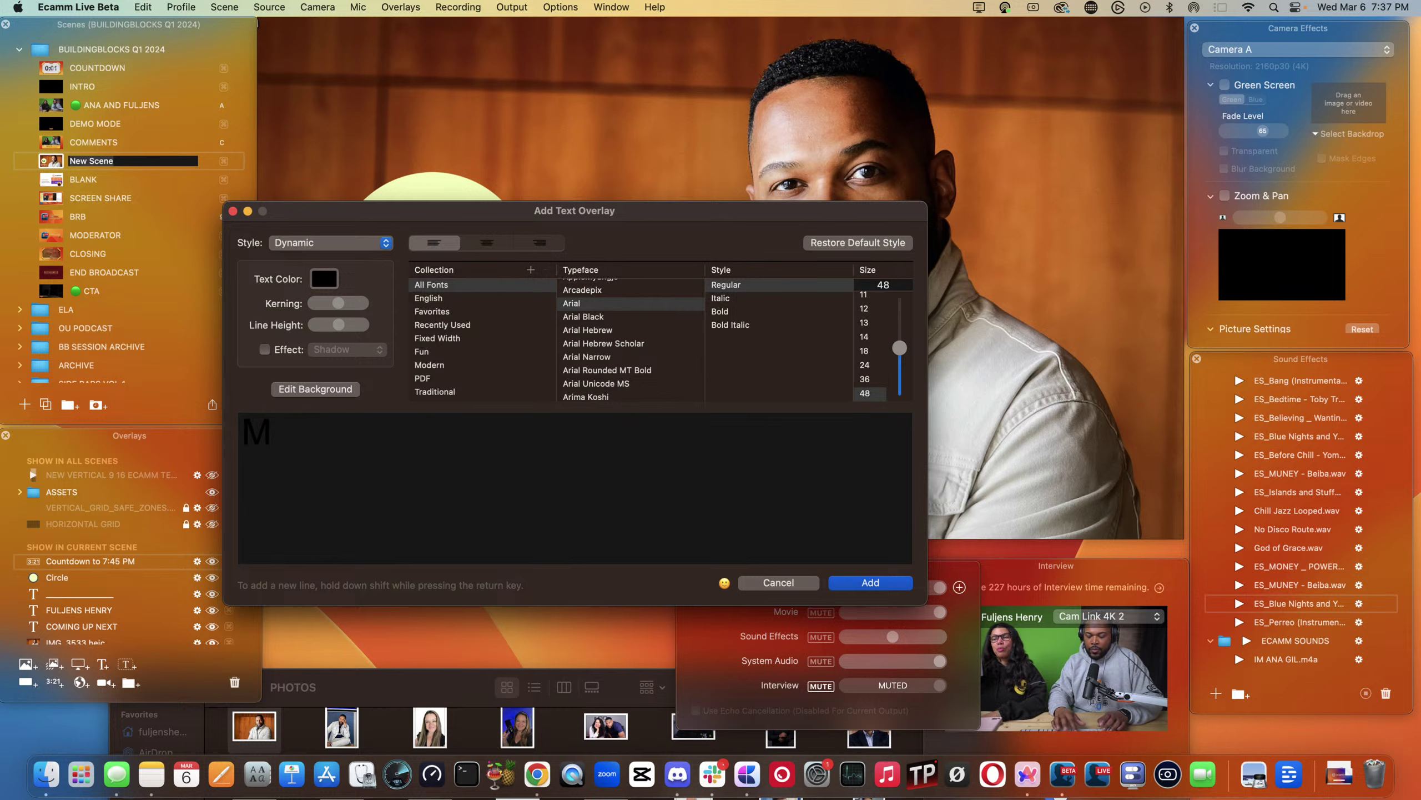
key(BackSpace)
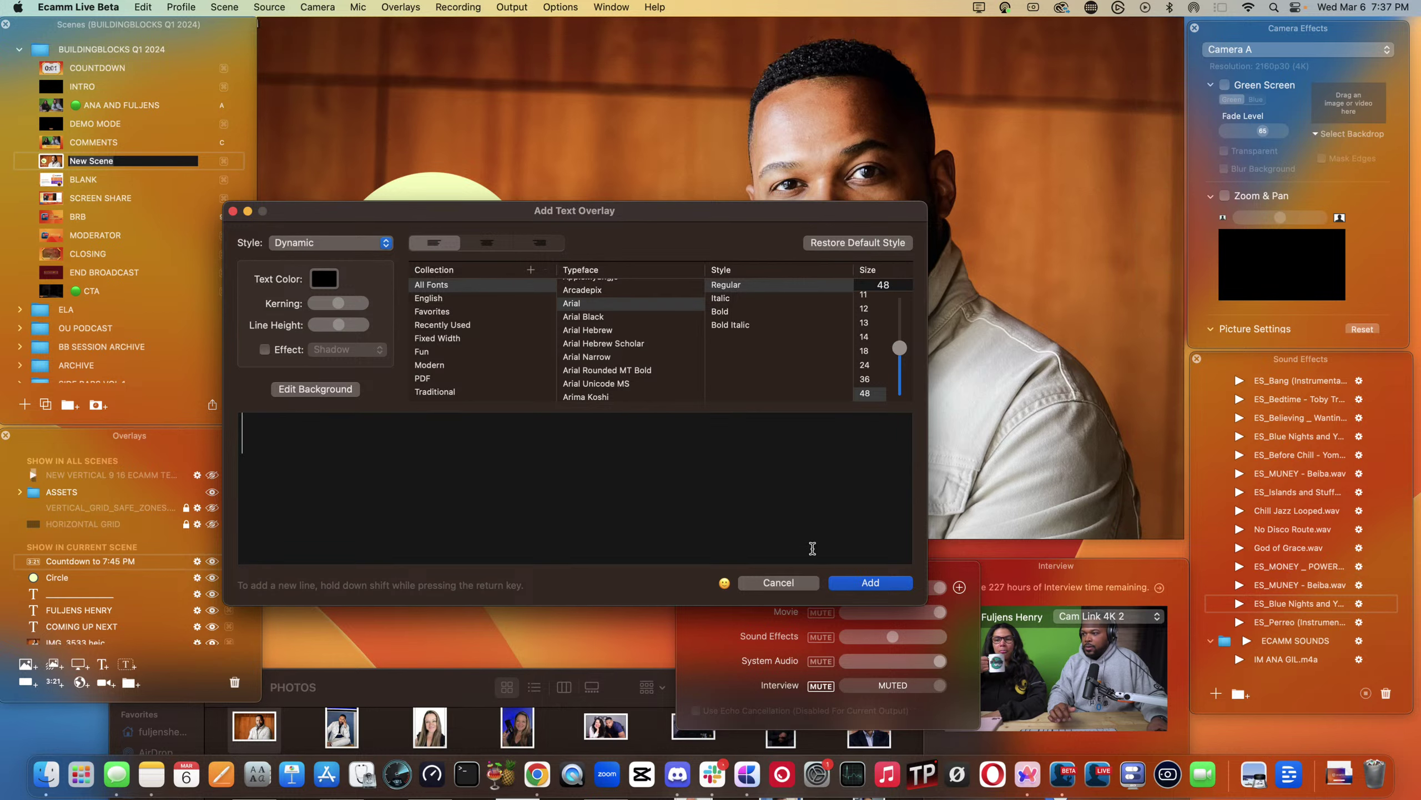
click(774, 583)
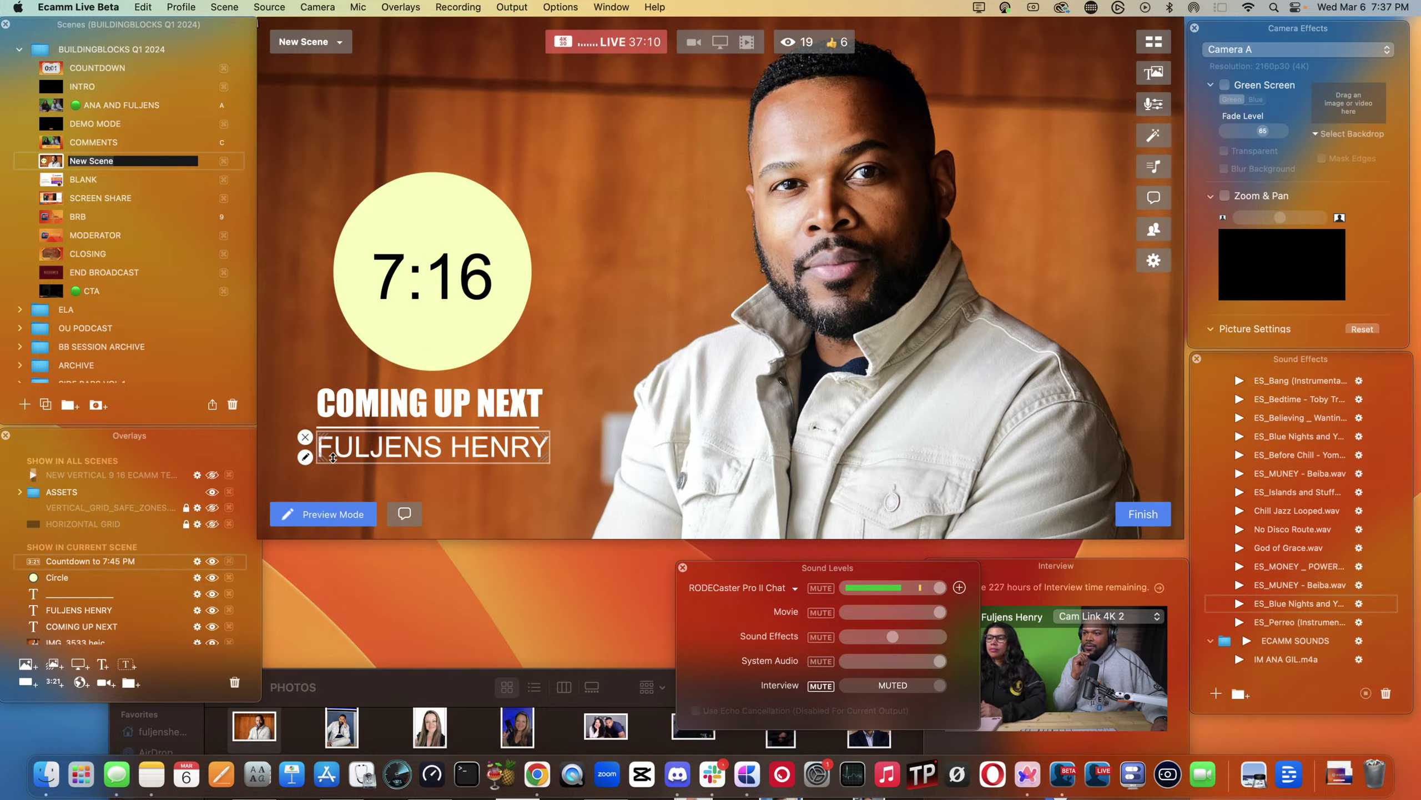
- Give the guest name text a Fly In From Bottom transition
click(305, 457)
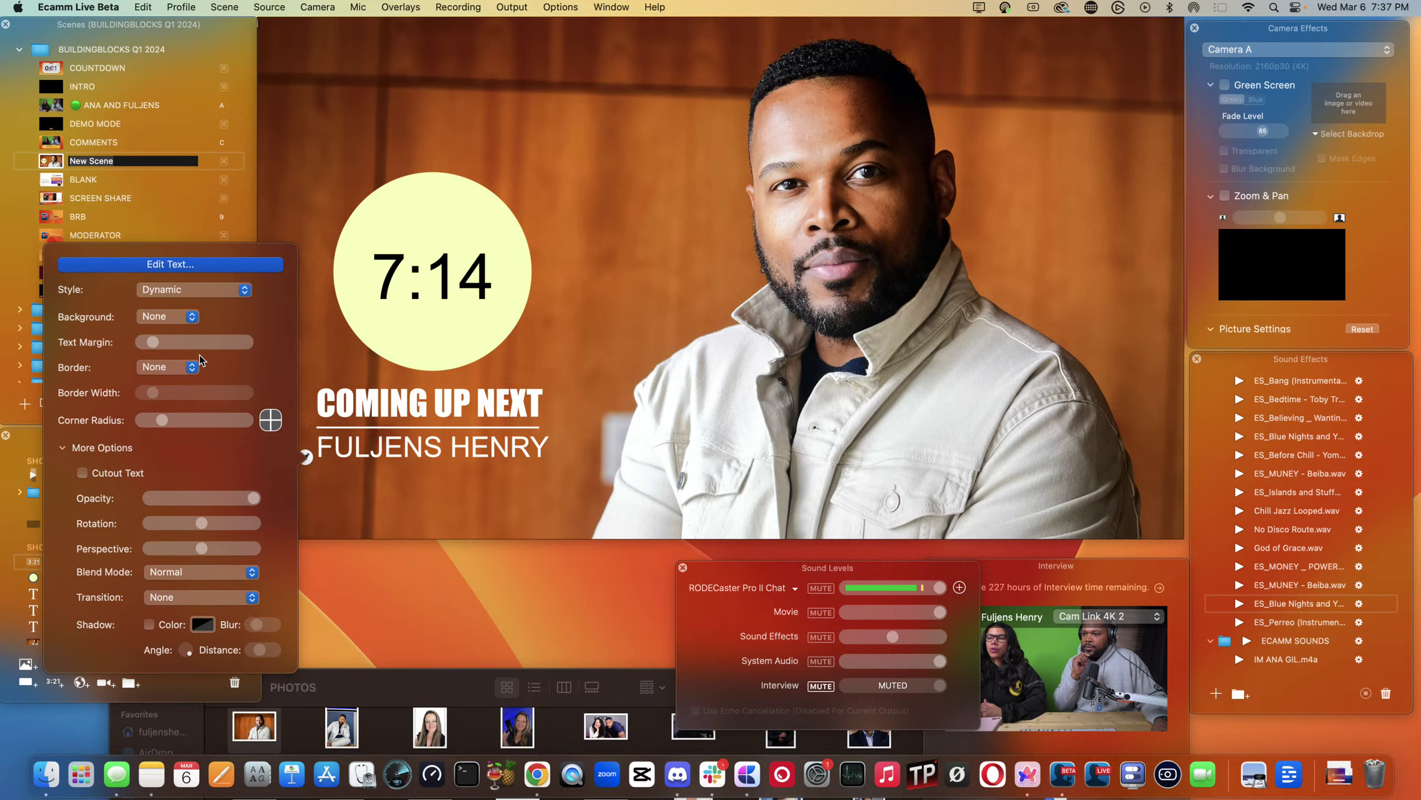
click(172, 597)
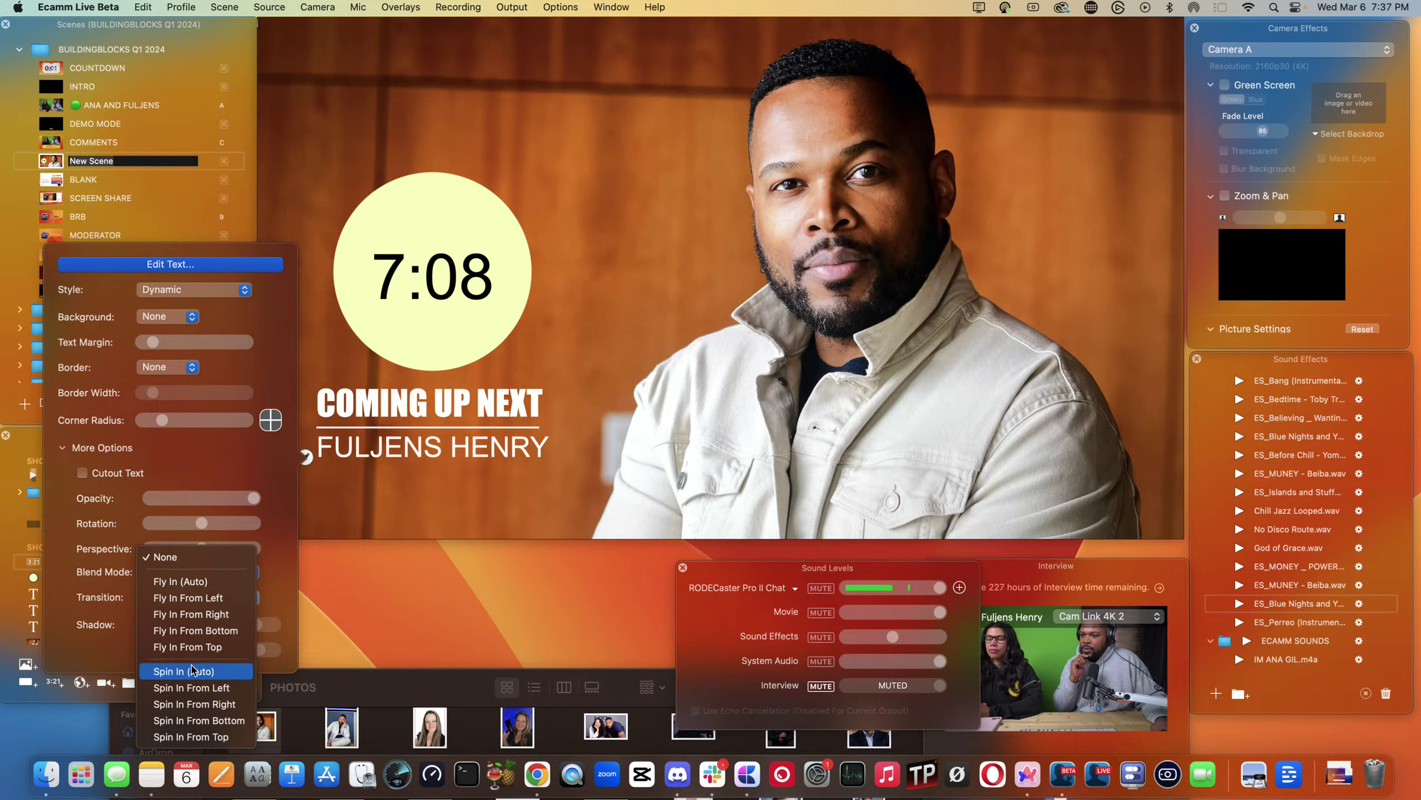
click(204, 630)
click(316, 443)
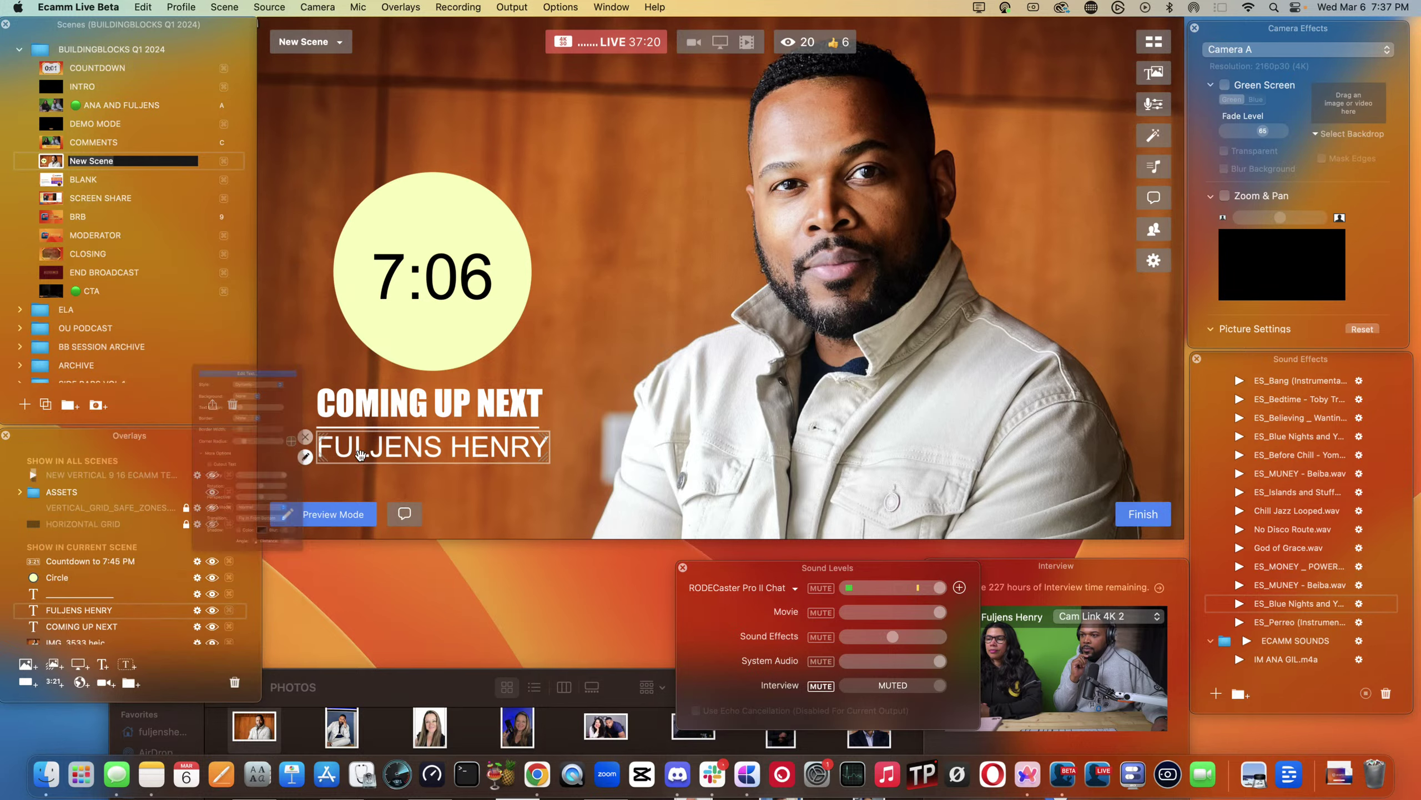
- Set the COMING UP NEXT text's transition to Fly In From Bottom
click(304, 424)
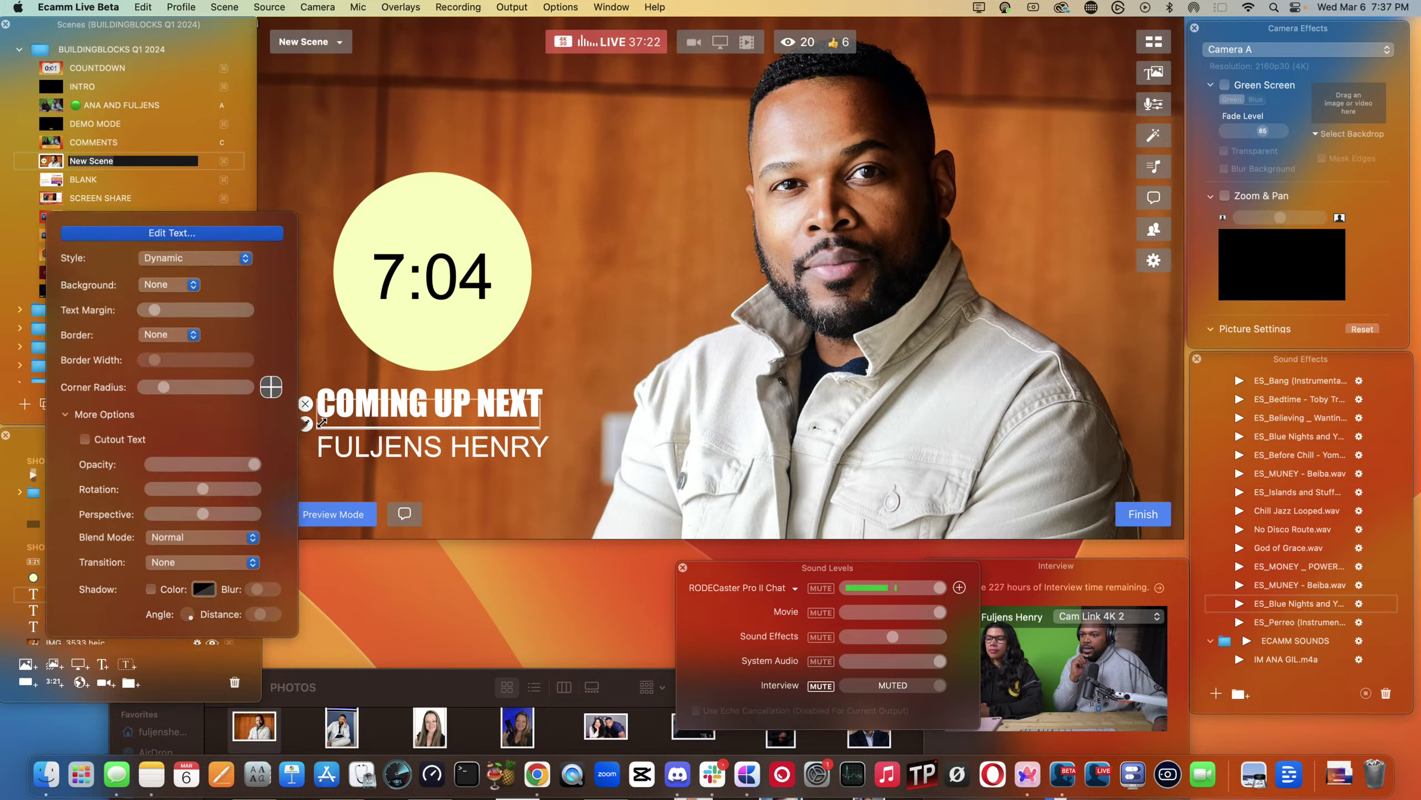
click(200, 568)
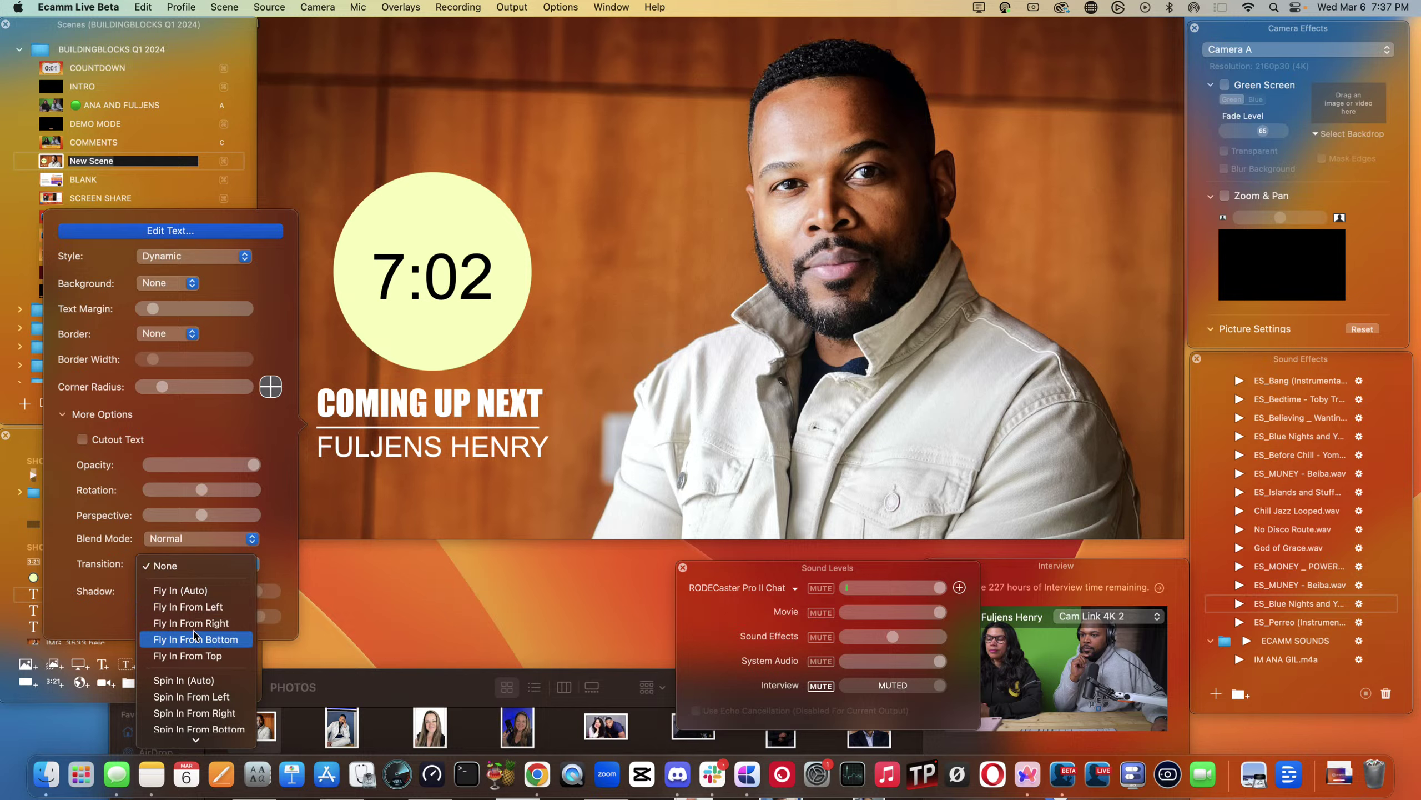
click(199, 632)
click(335, 400)
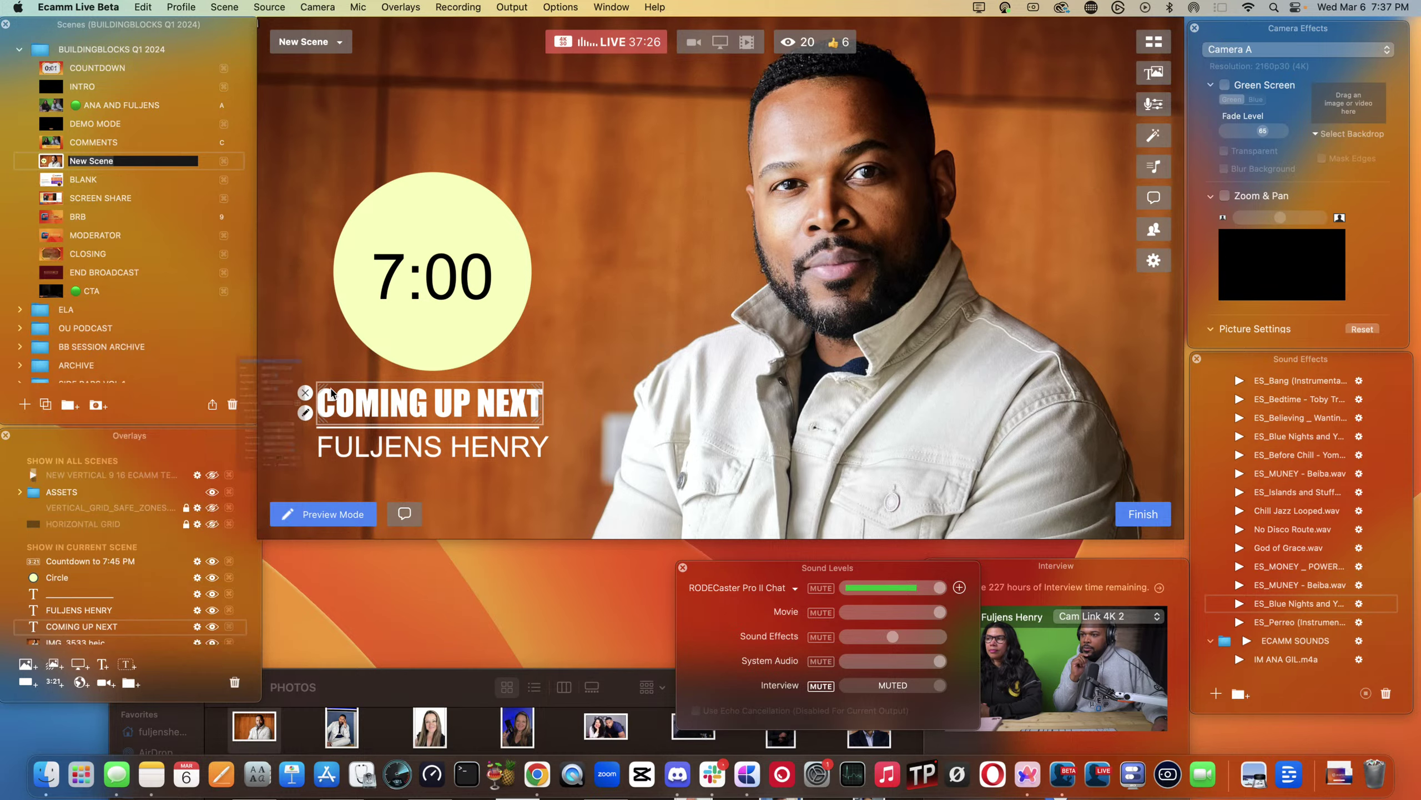
click(304, 414)
click(210, 554)
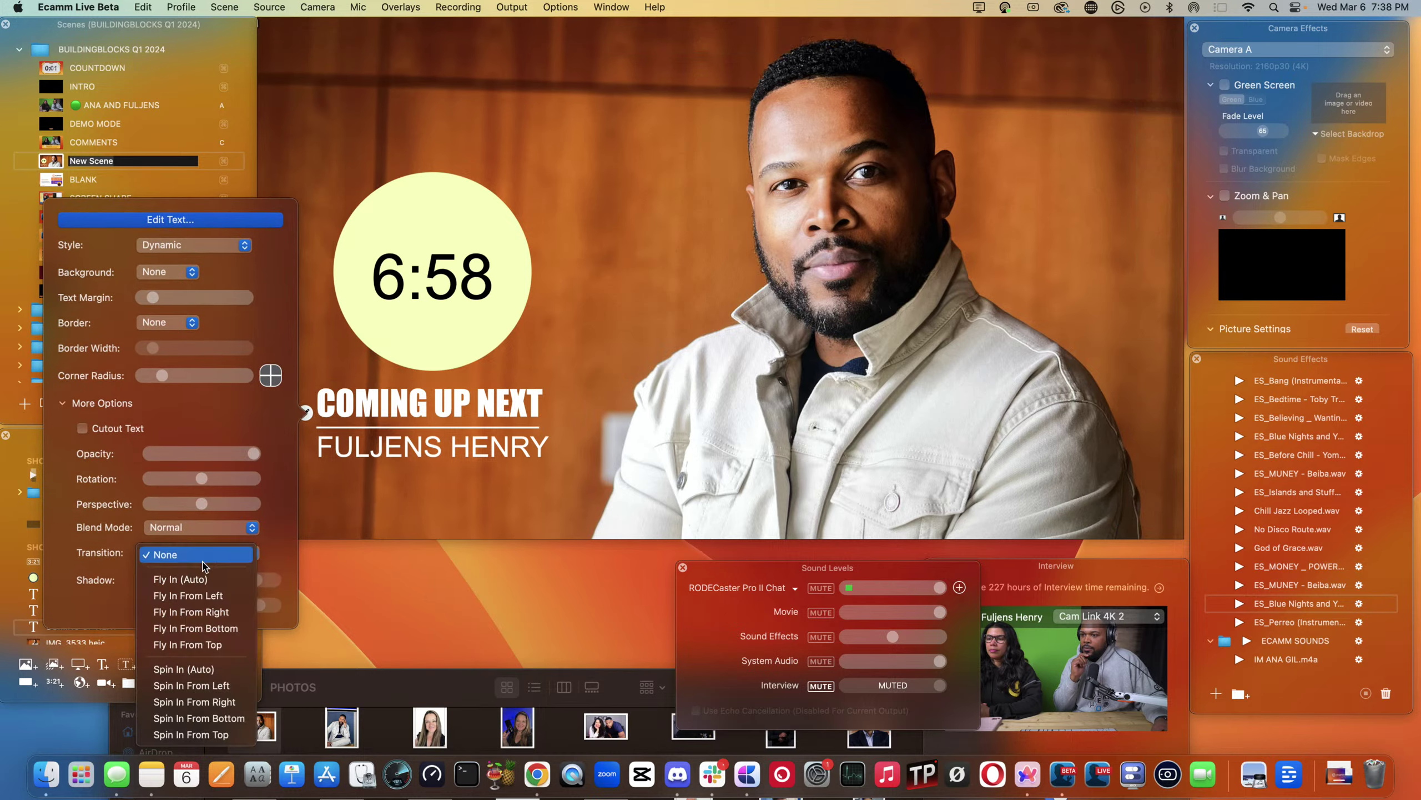
click(213, 628)
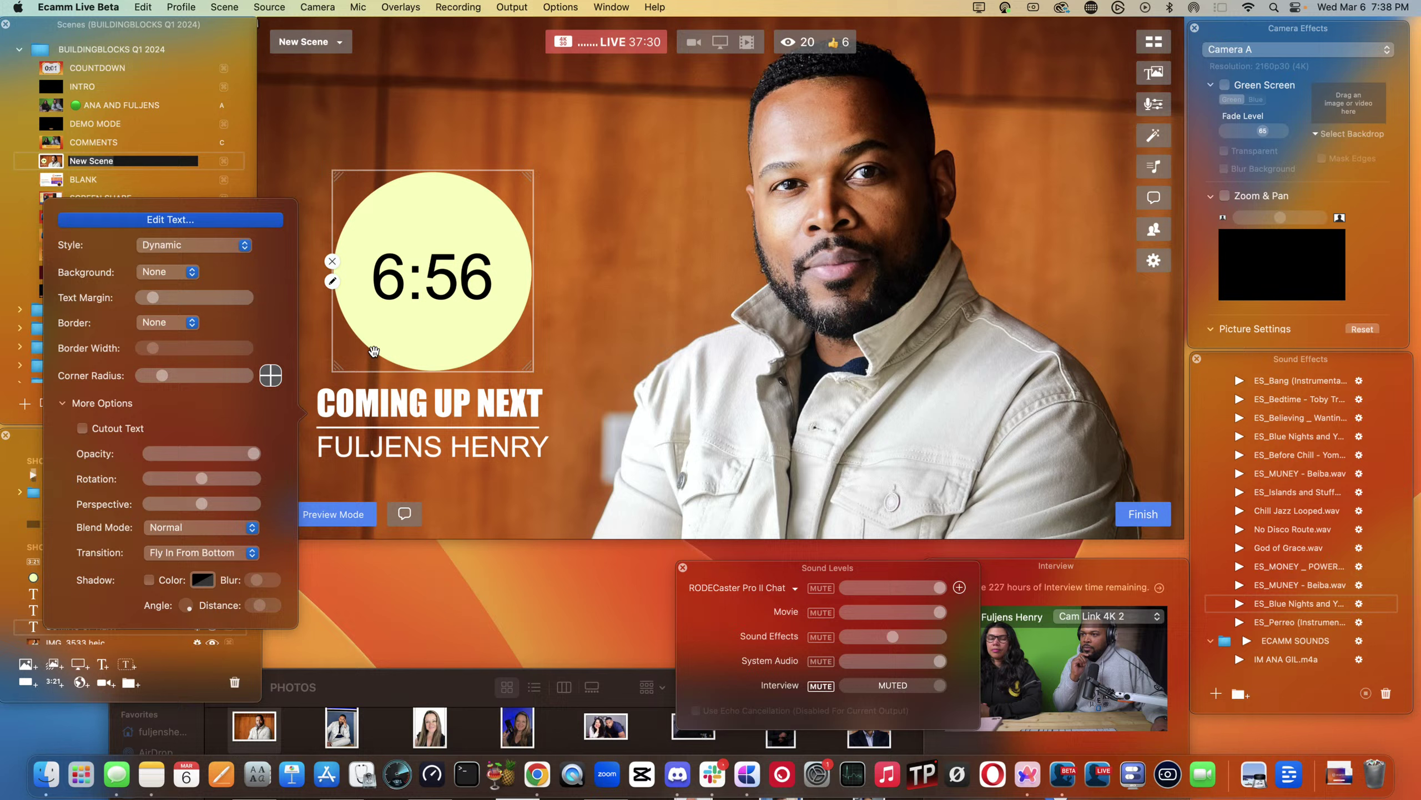
- Set both the yellow circle and the countdown to Fly In From Left
double_click(365, 286)
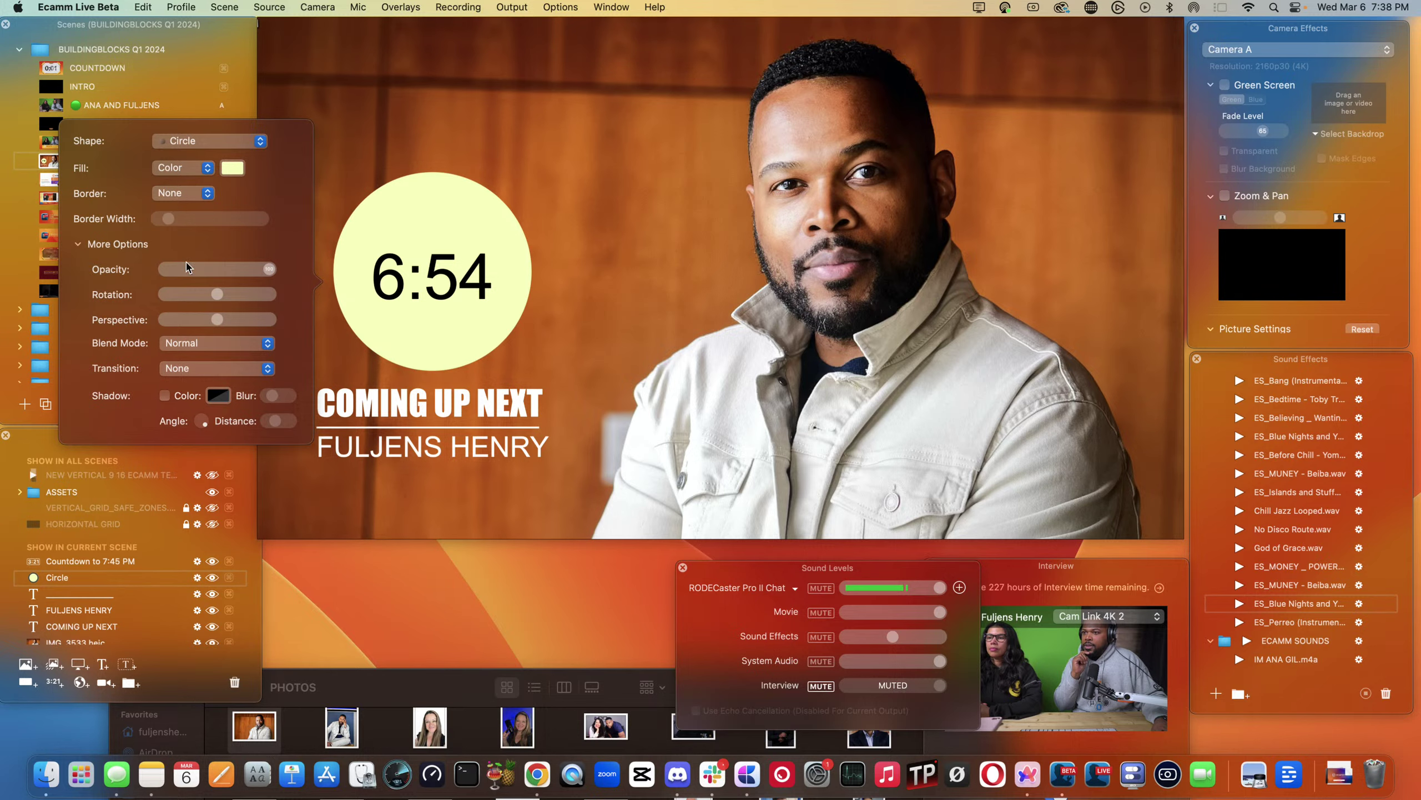
click(190, 372)
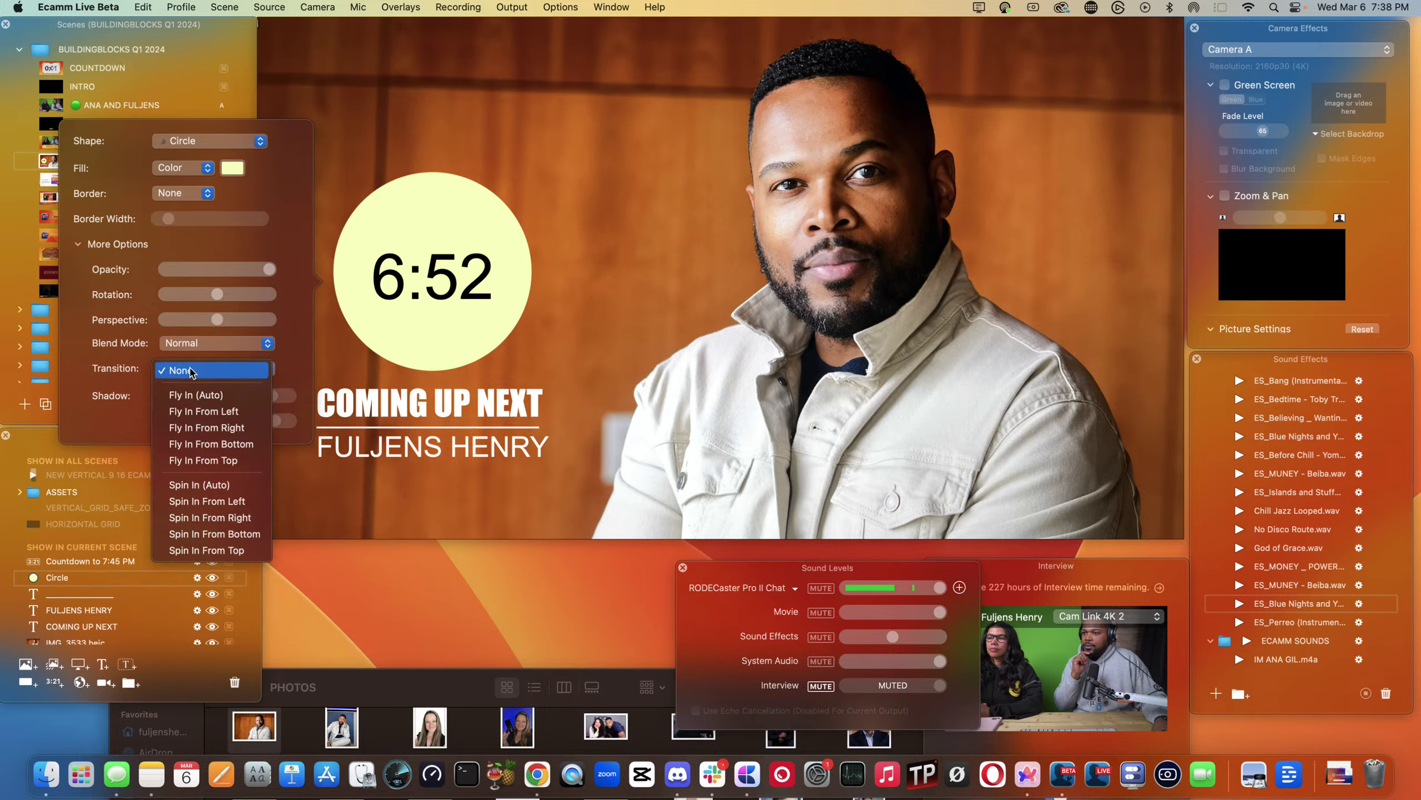
click(195, 419)
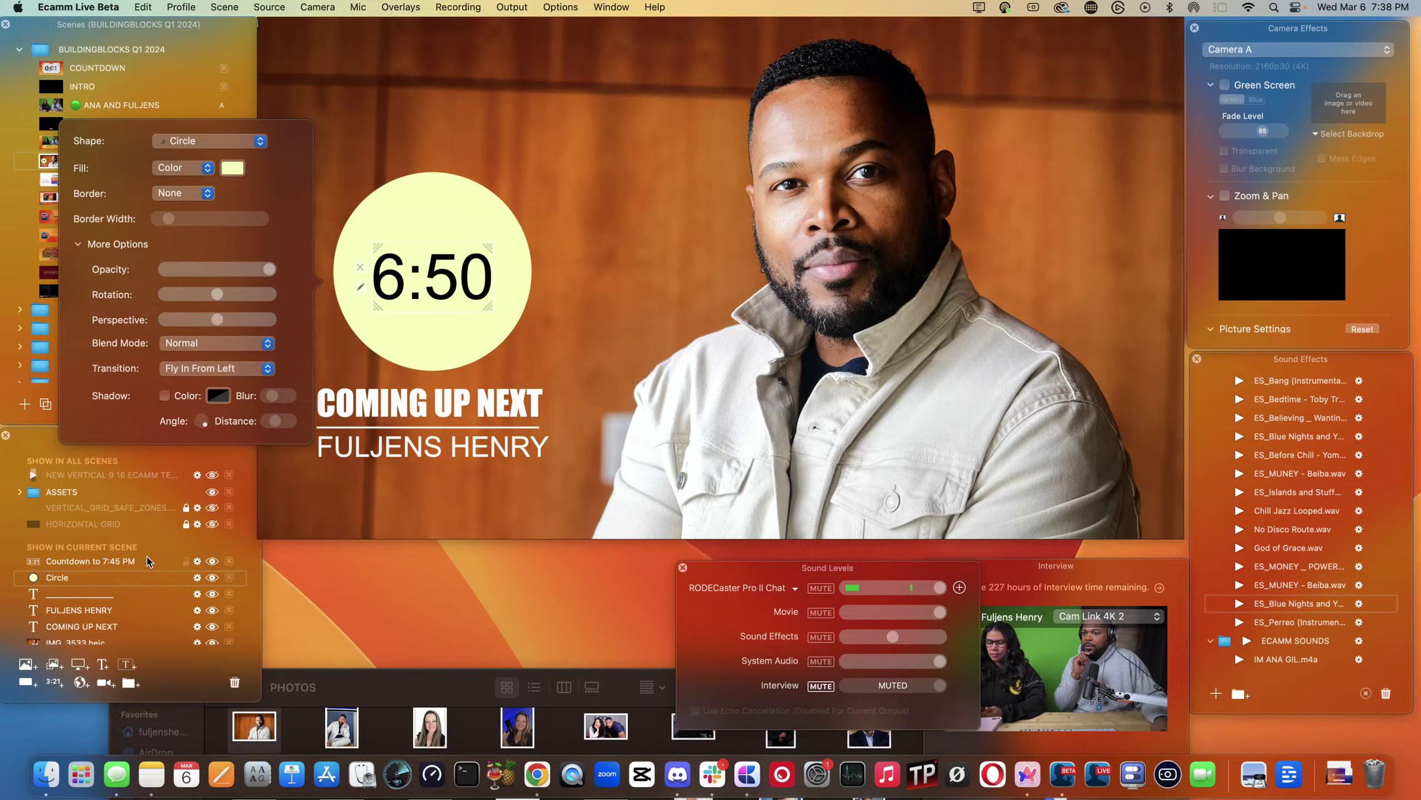
click(197, 561)
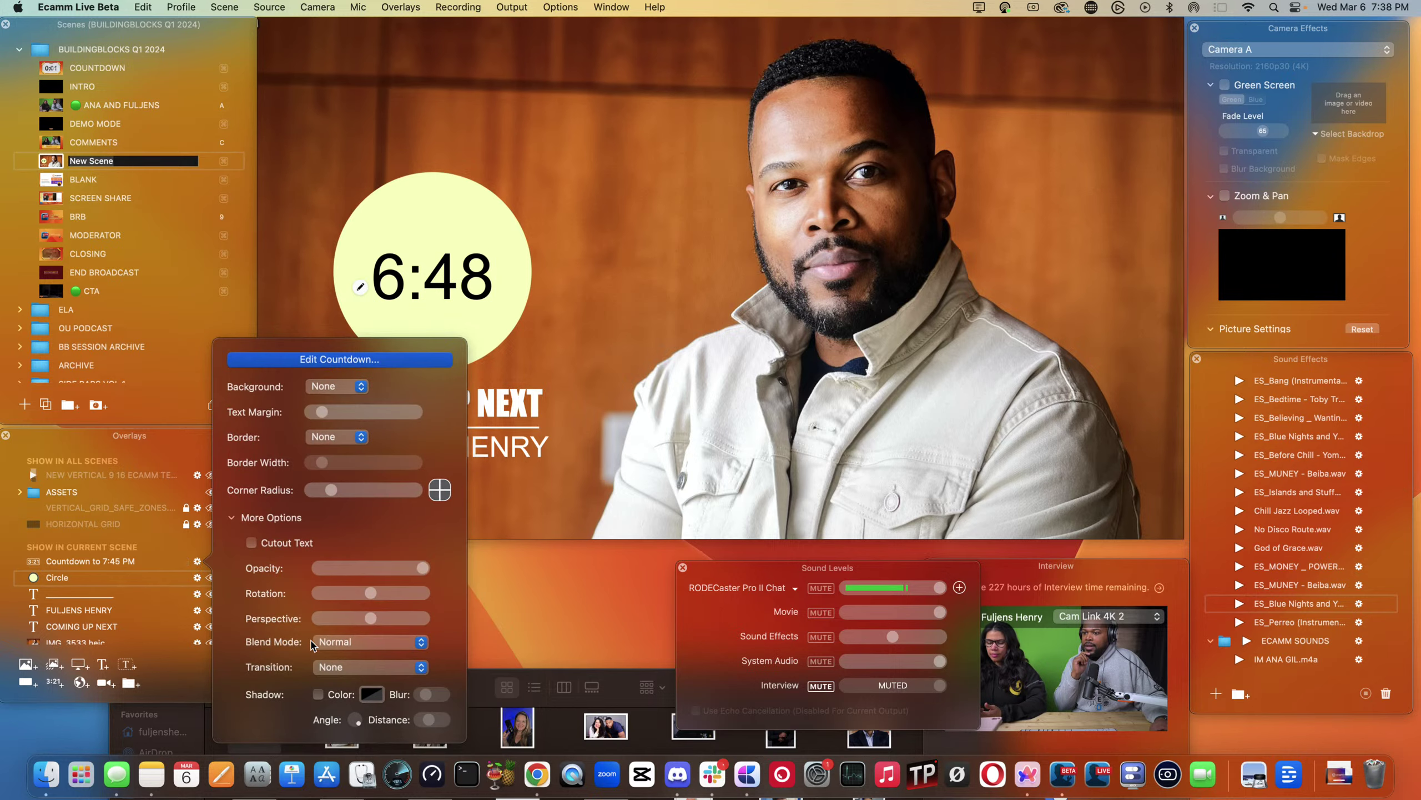
click(343, 670)
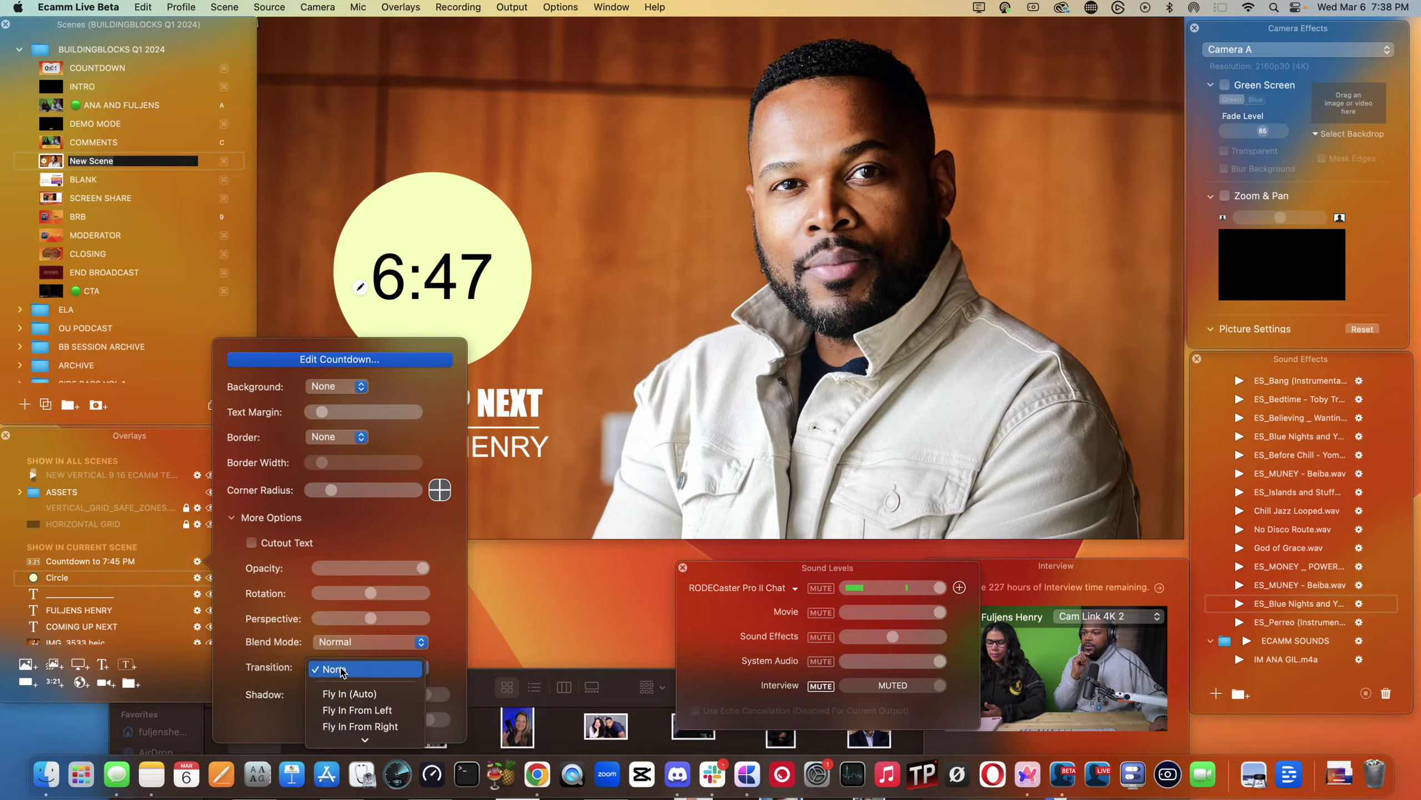
click(357, 710)
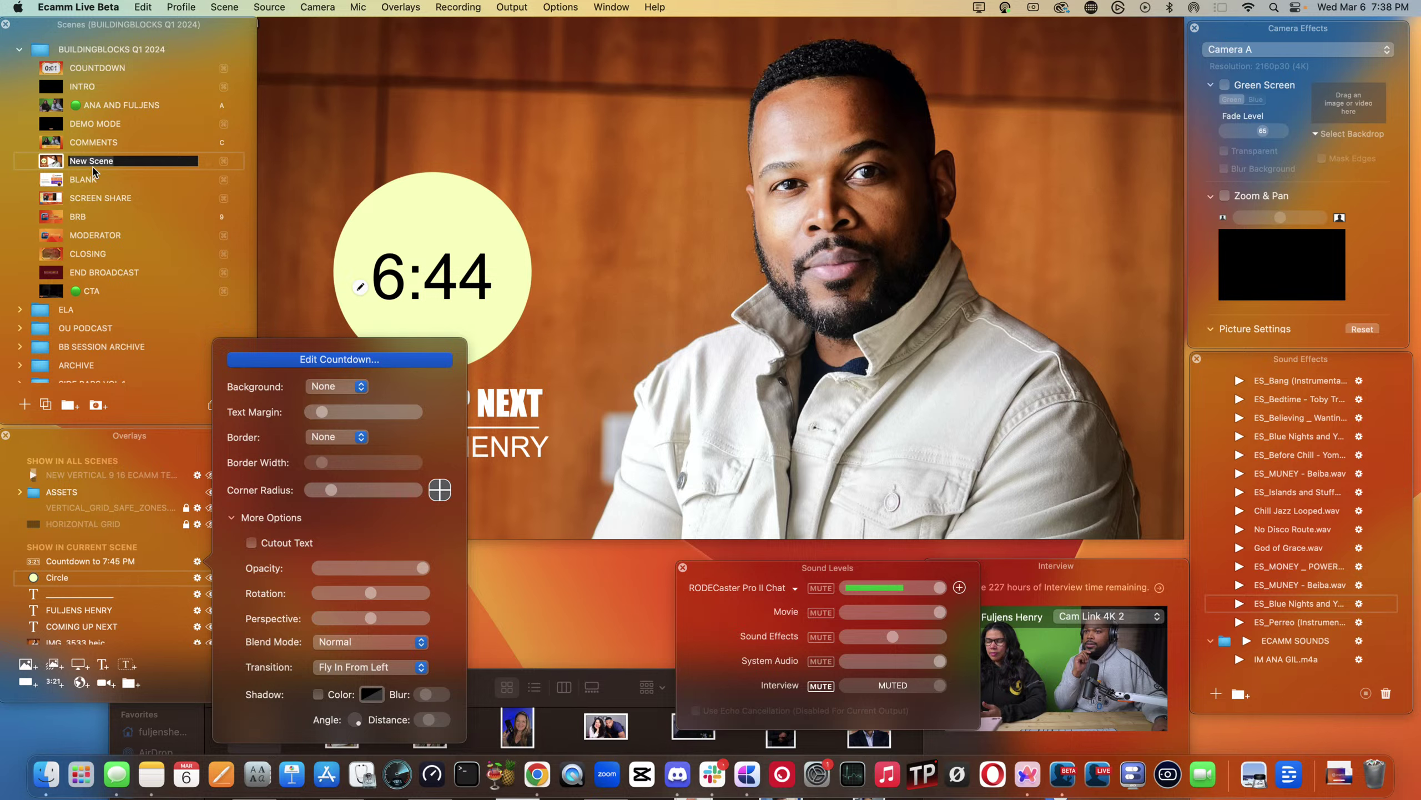
- Name the scene COMING UP NEXT, close the countdown settings, and view the COMMENTS scene
text(C)
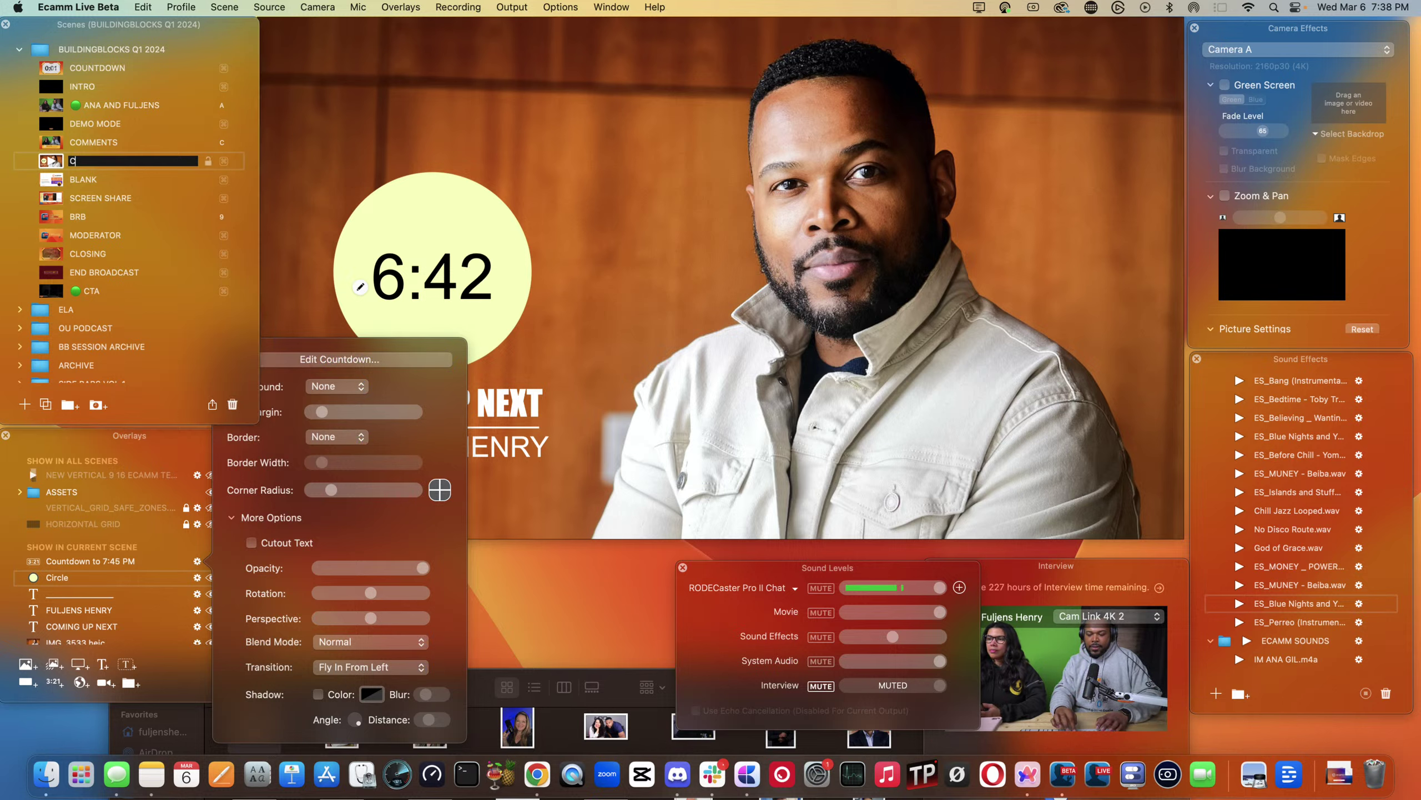
text(OMING U)
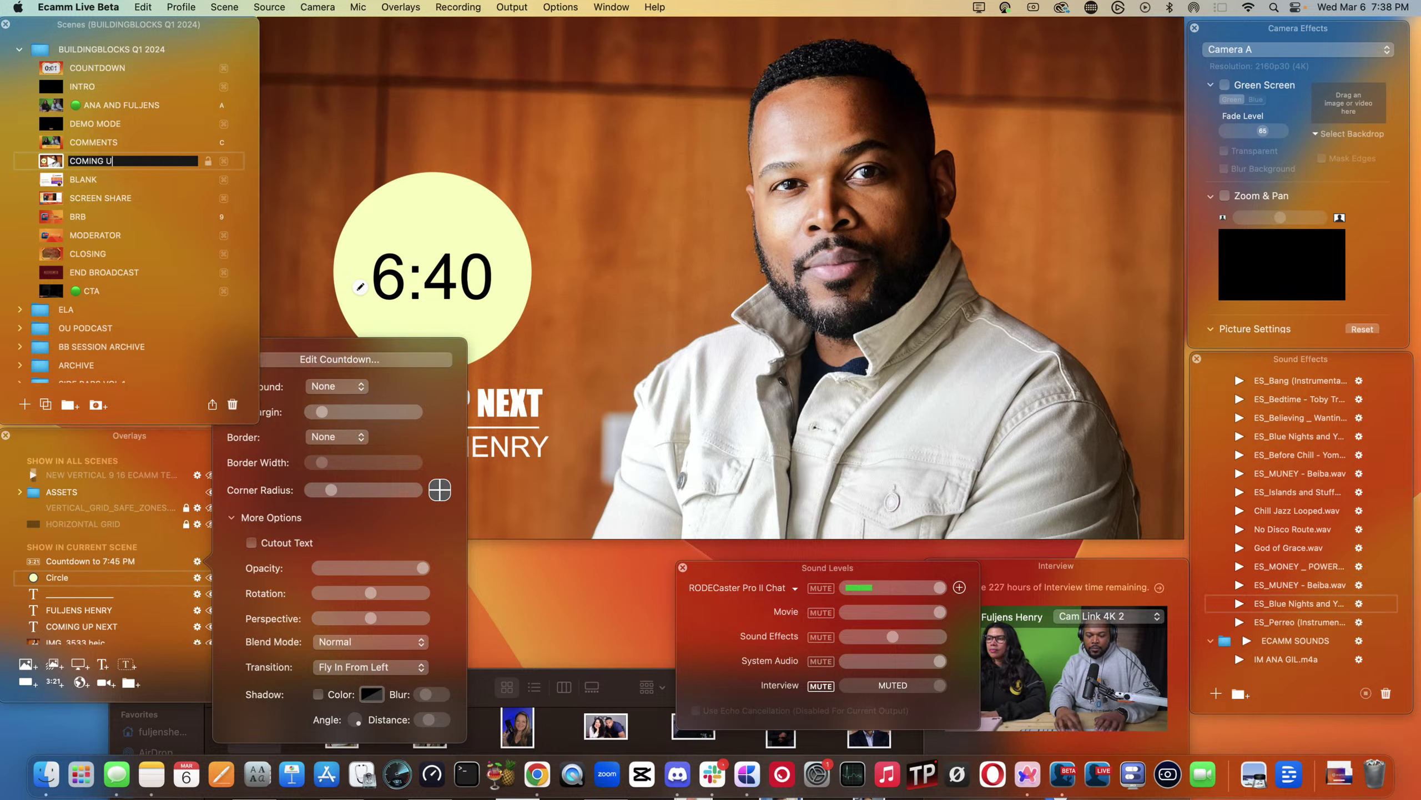
text(P NEXT)
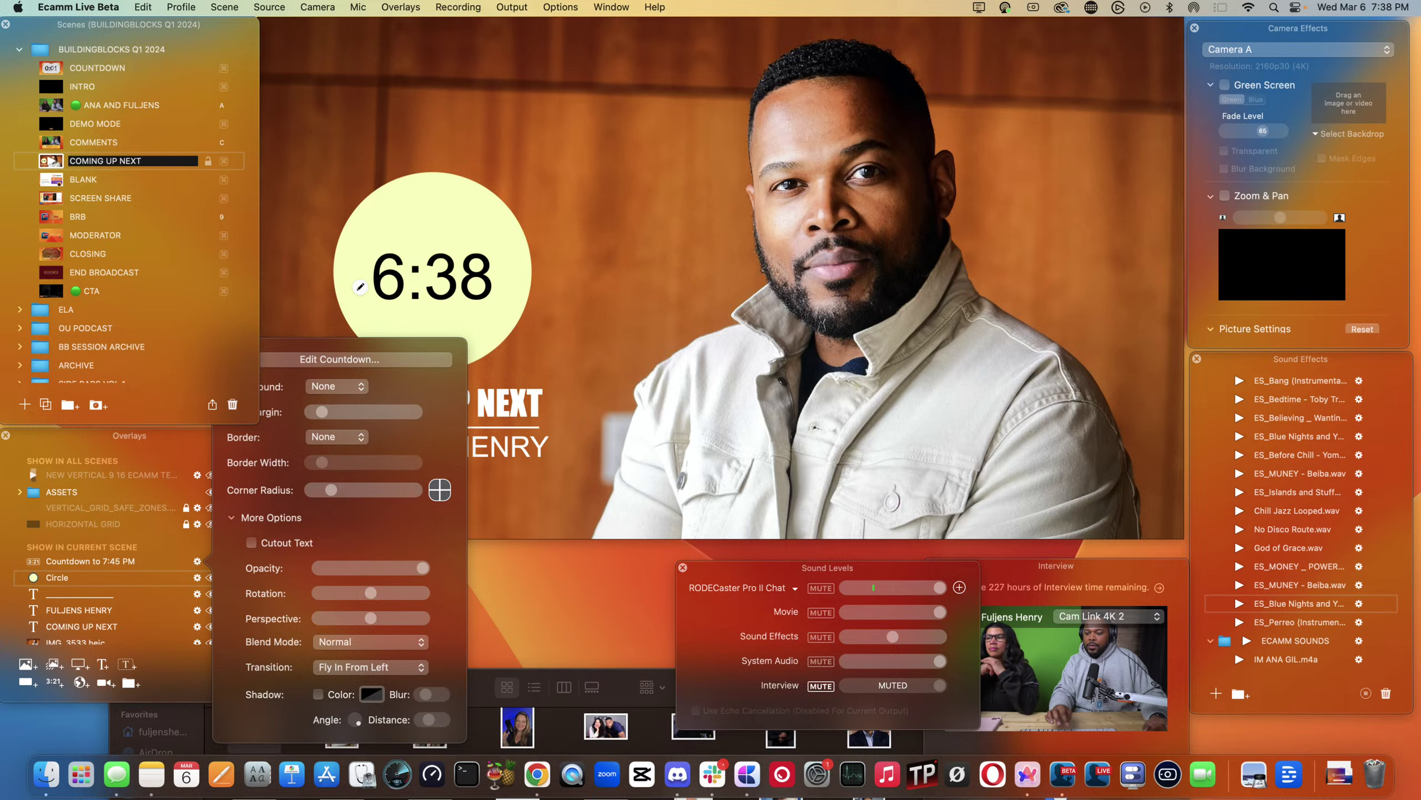
key(Return)
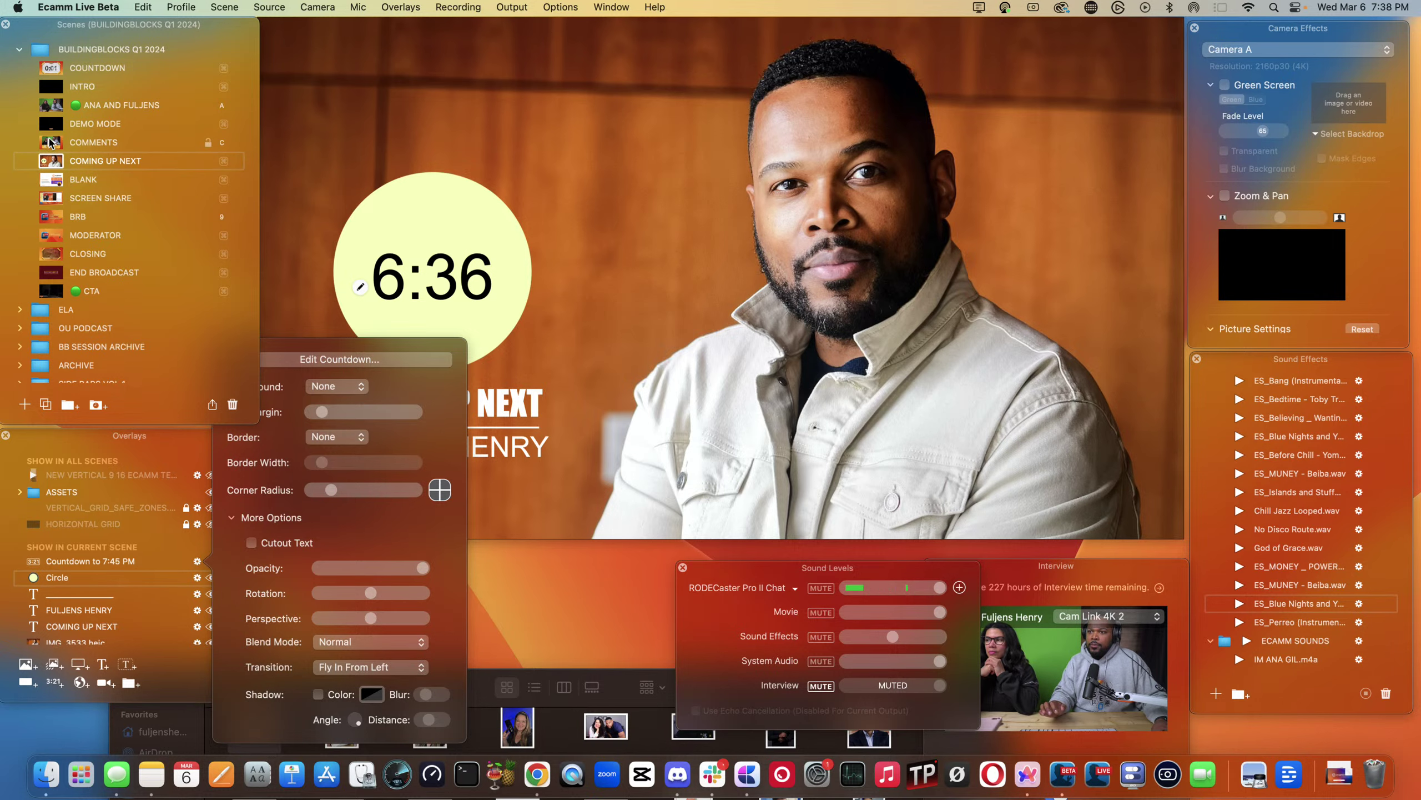
click(51, 143)
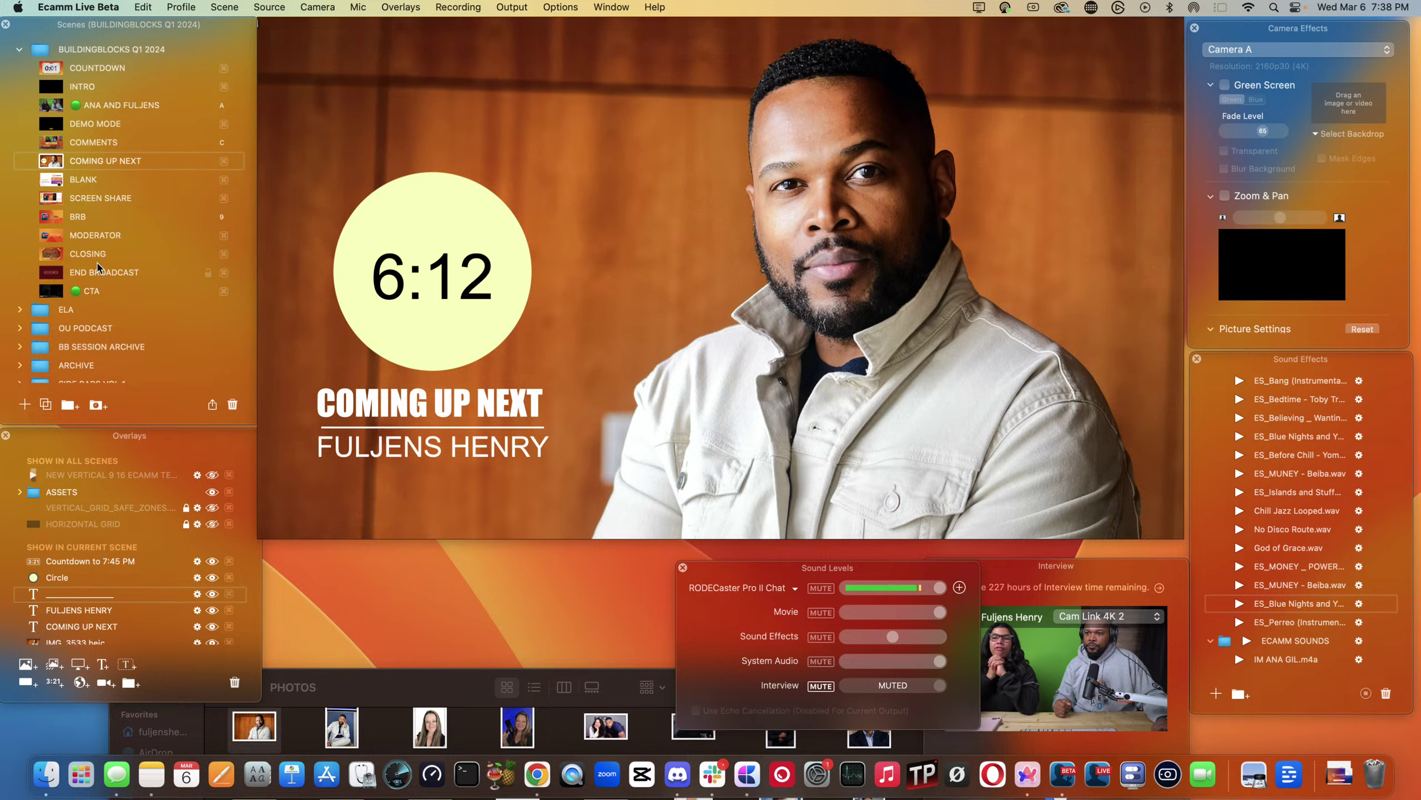
click(46, 142)
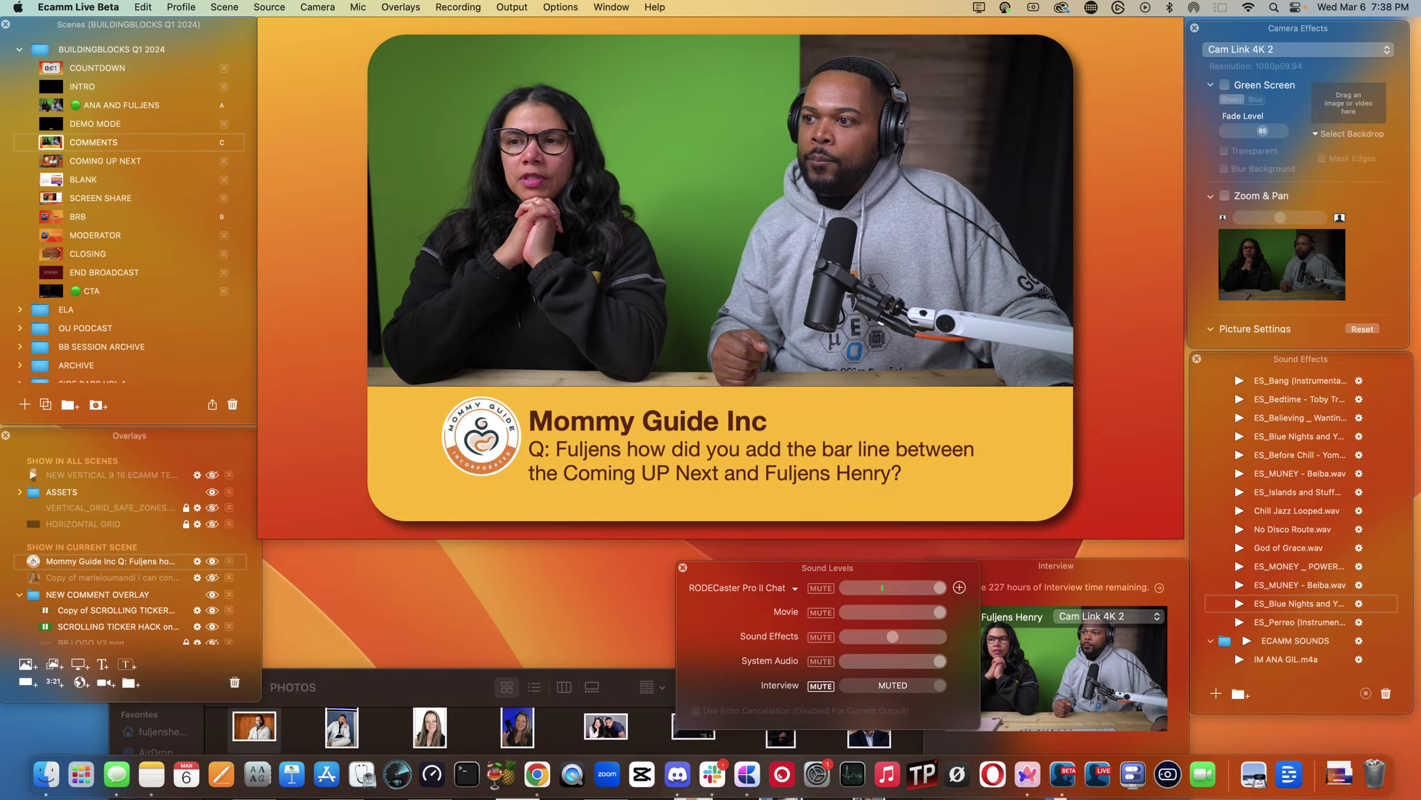
- Close the Finder PHOTOS window and go back to the COMING UP NEXT scene's divider line
click(342, 690)
key(super+w)
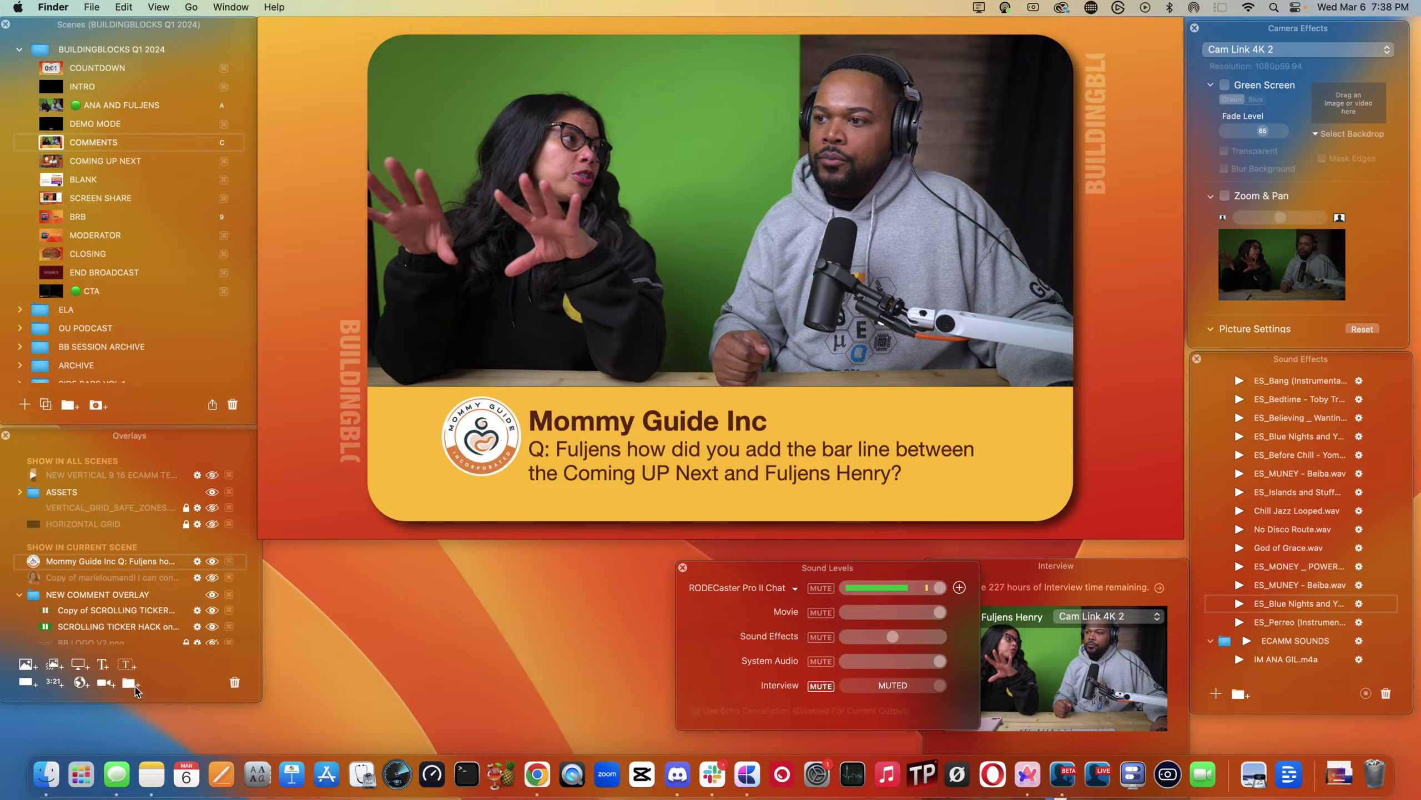
click(55, 162)
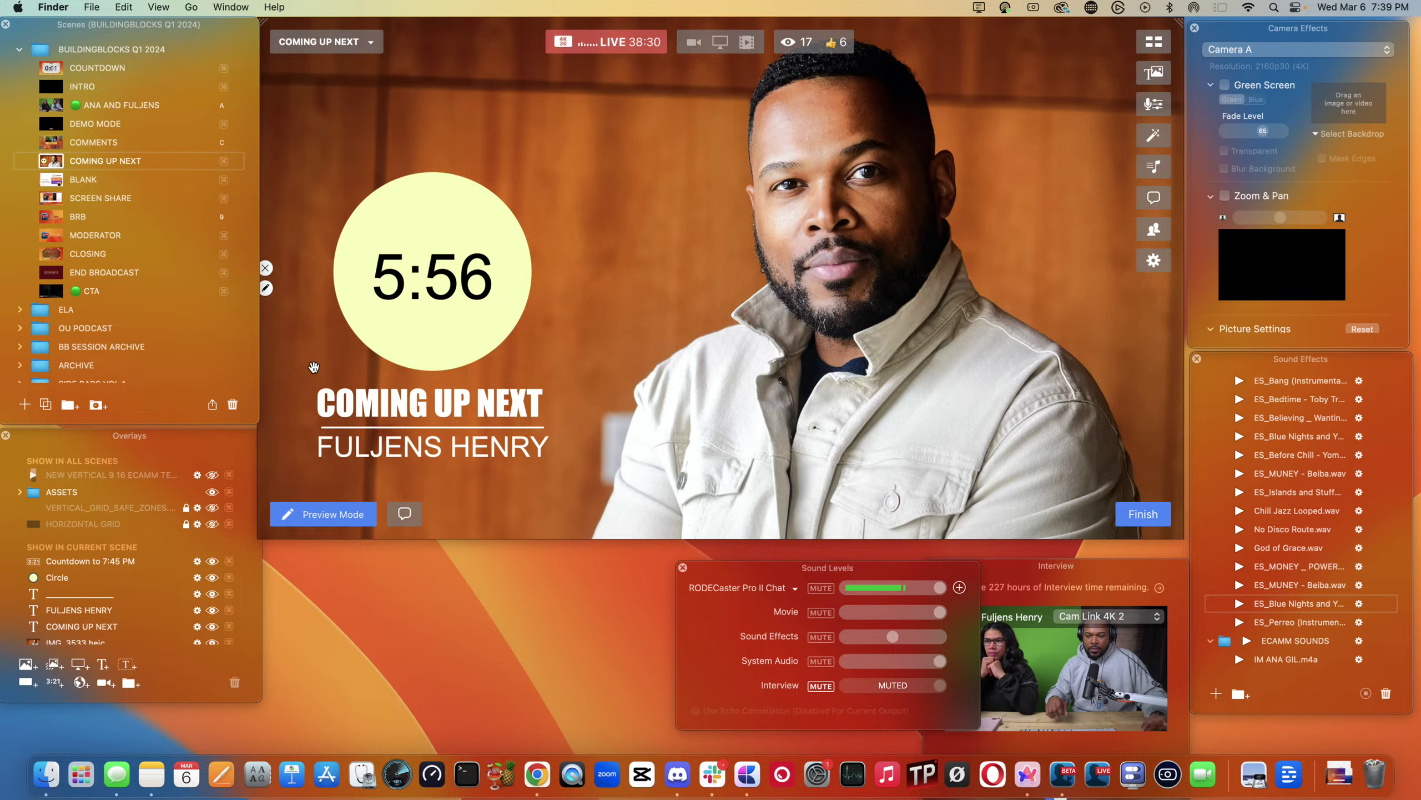
click(310, 424)
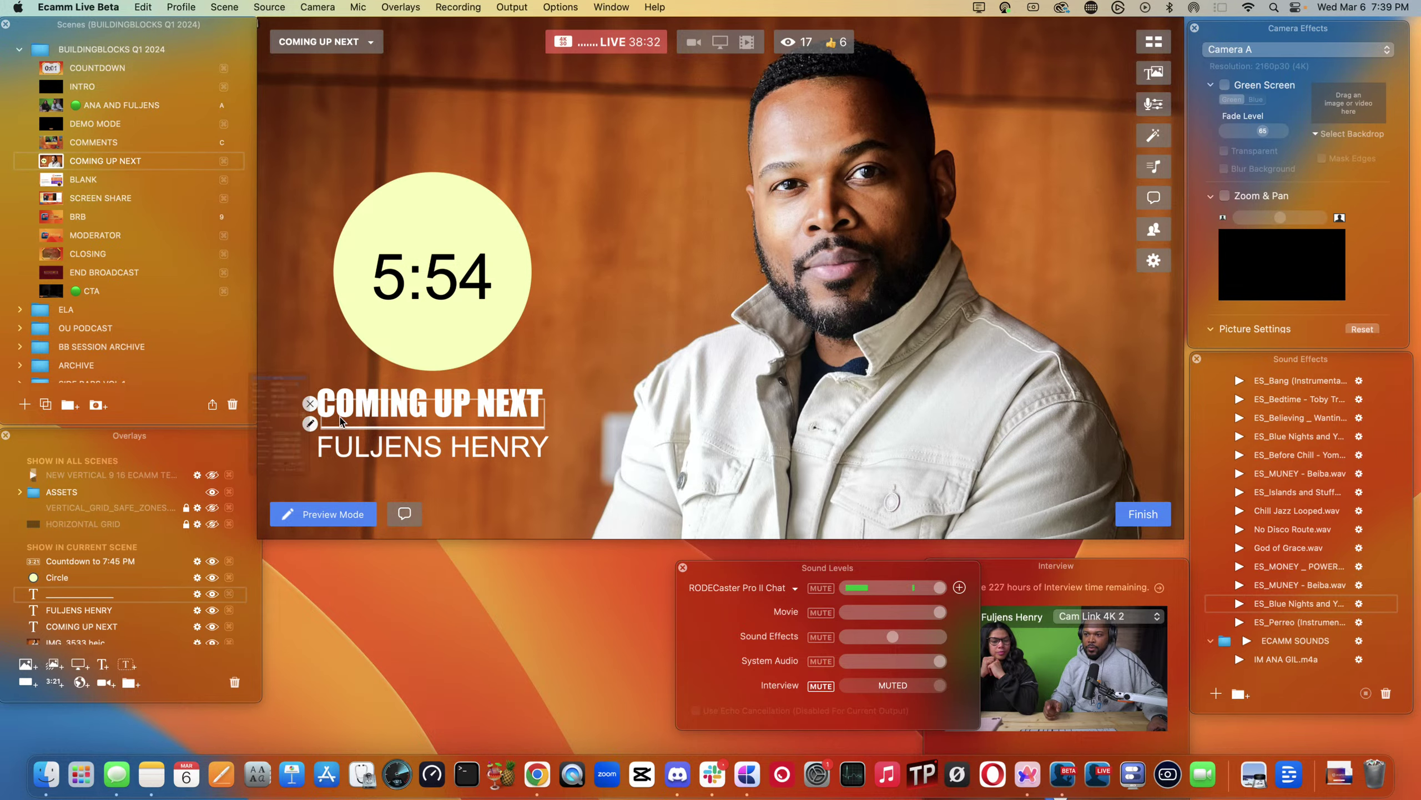
- Replace the divider line's underscores with a shorter line and save the overlay text
click(196, 235)
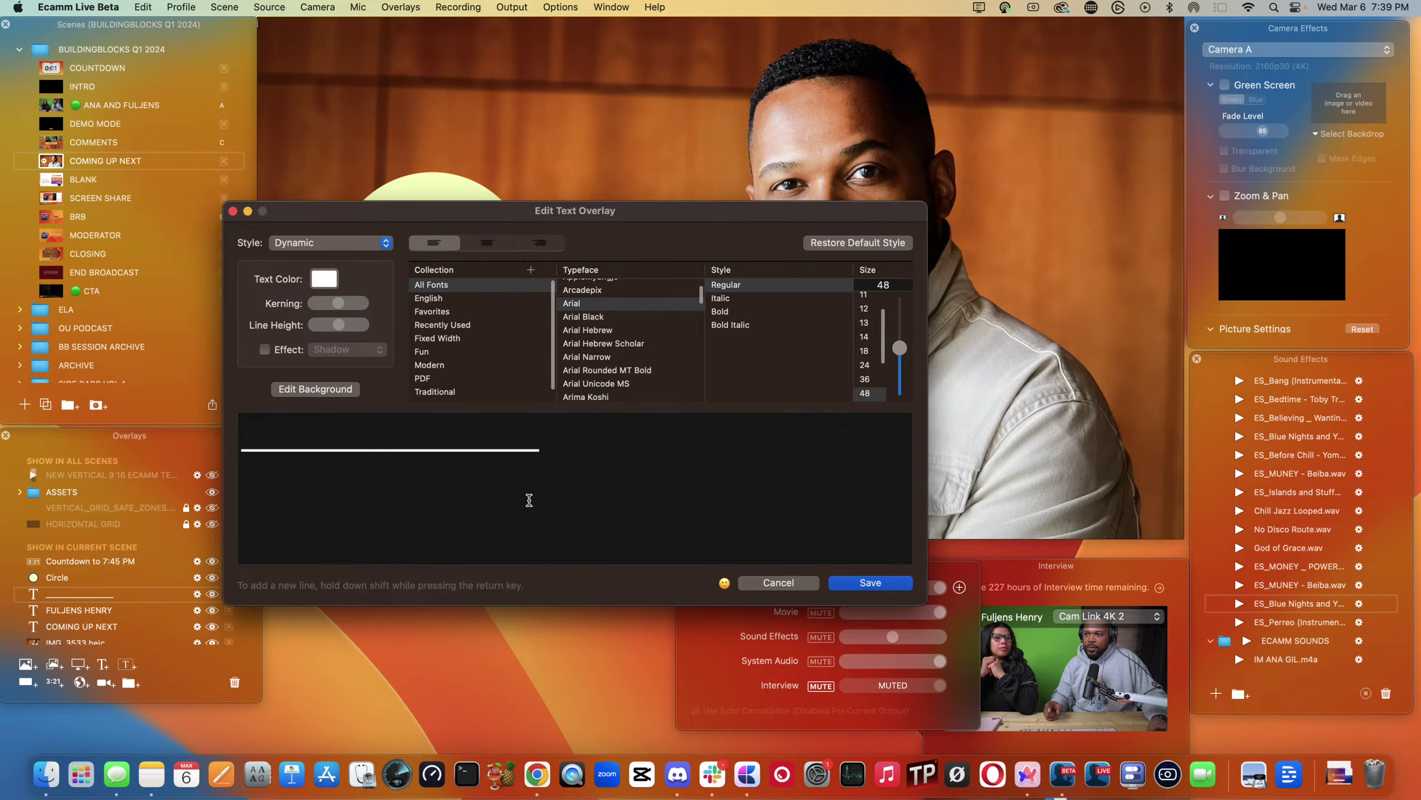
key(super+a)
key(BackSpace)
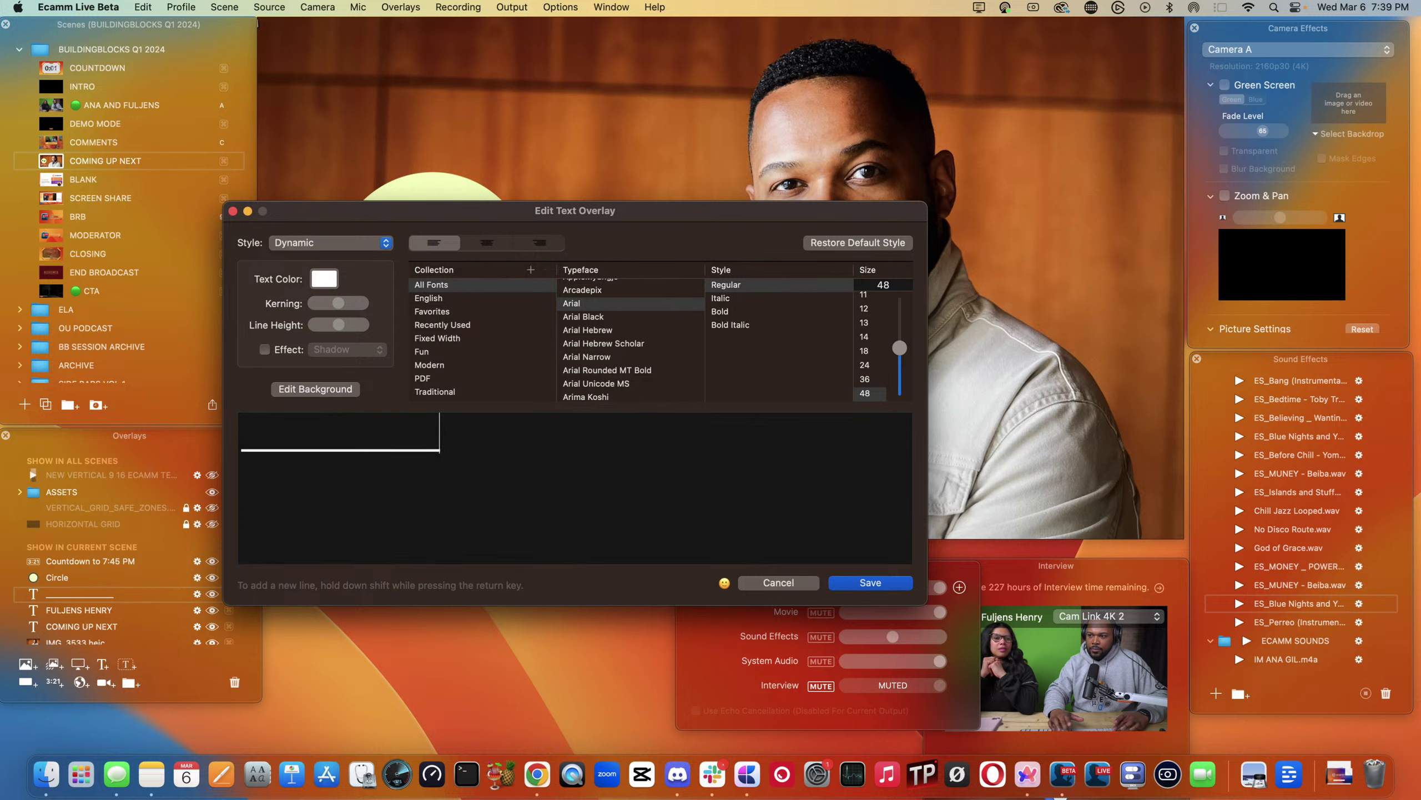
key(Return)
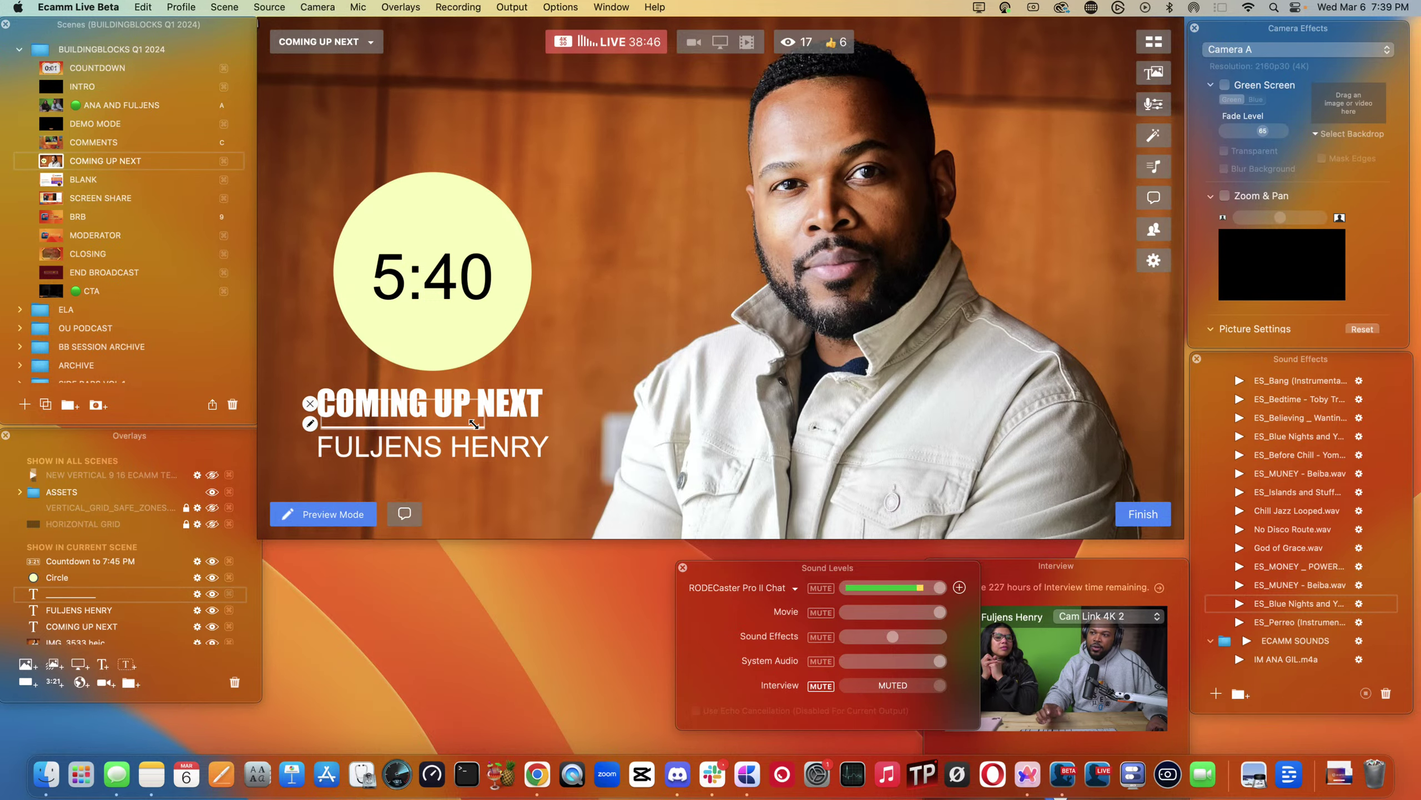
drag(479, 424, 546, 446)
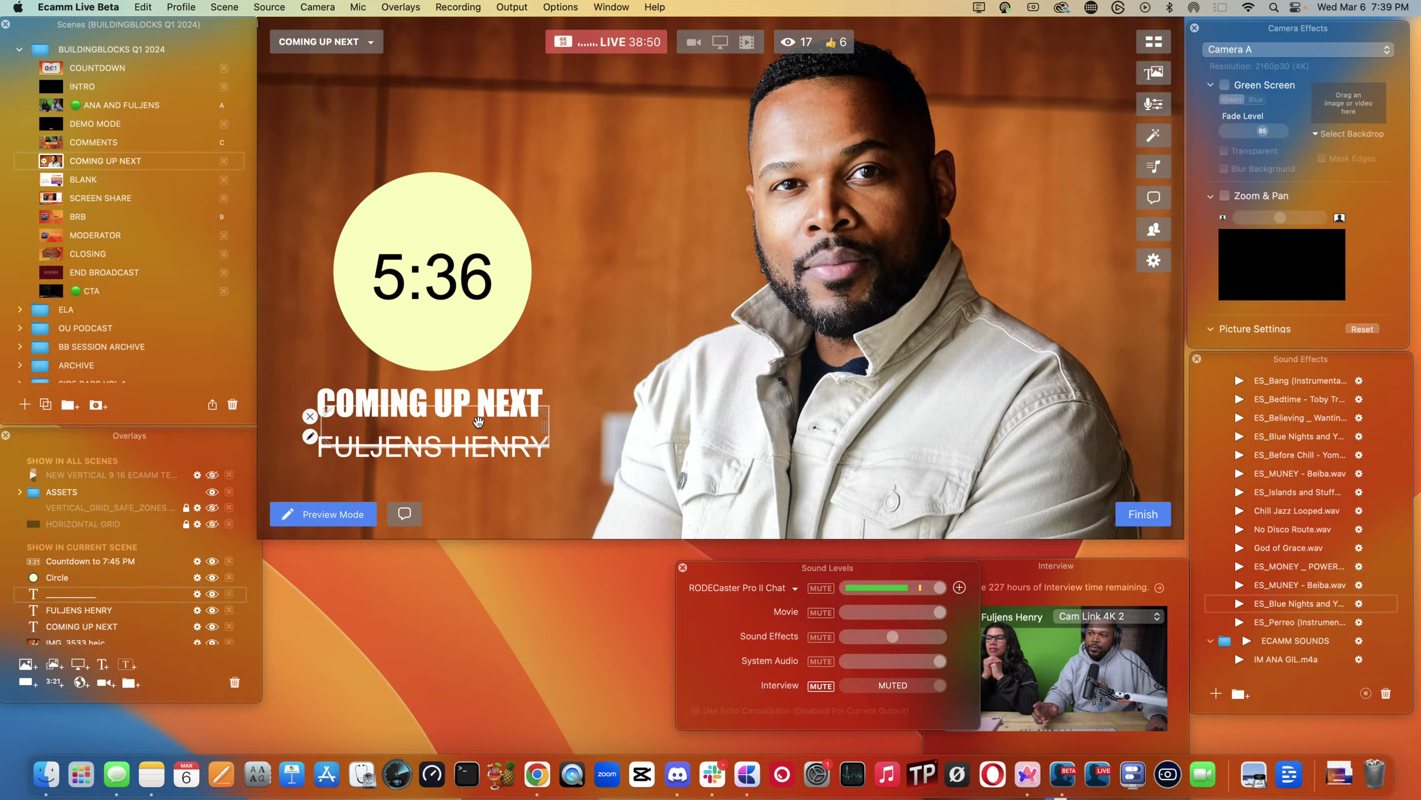
key(super+z)
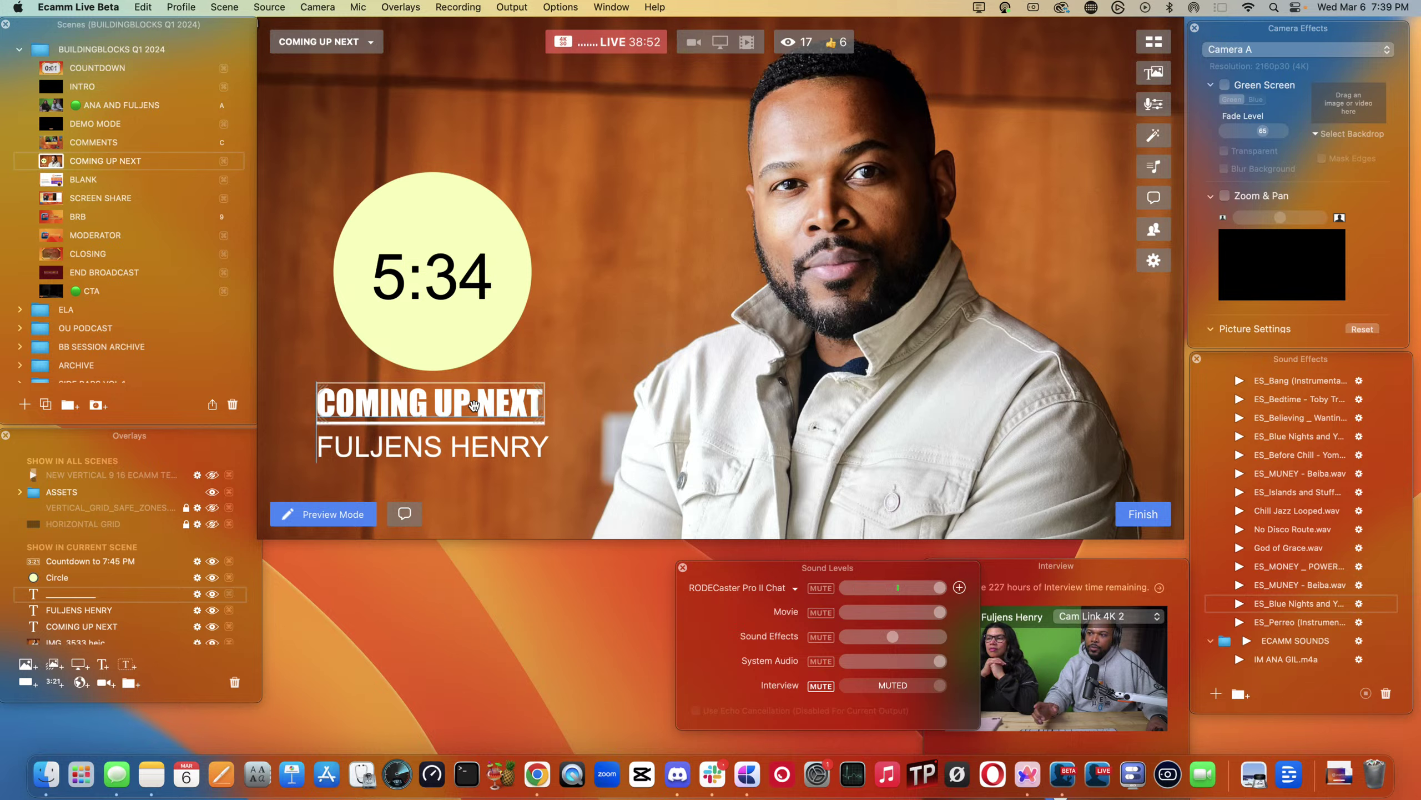
drag(474, 406, 478, 405)
key(super+z)
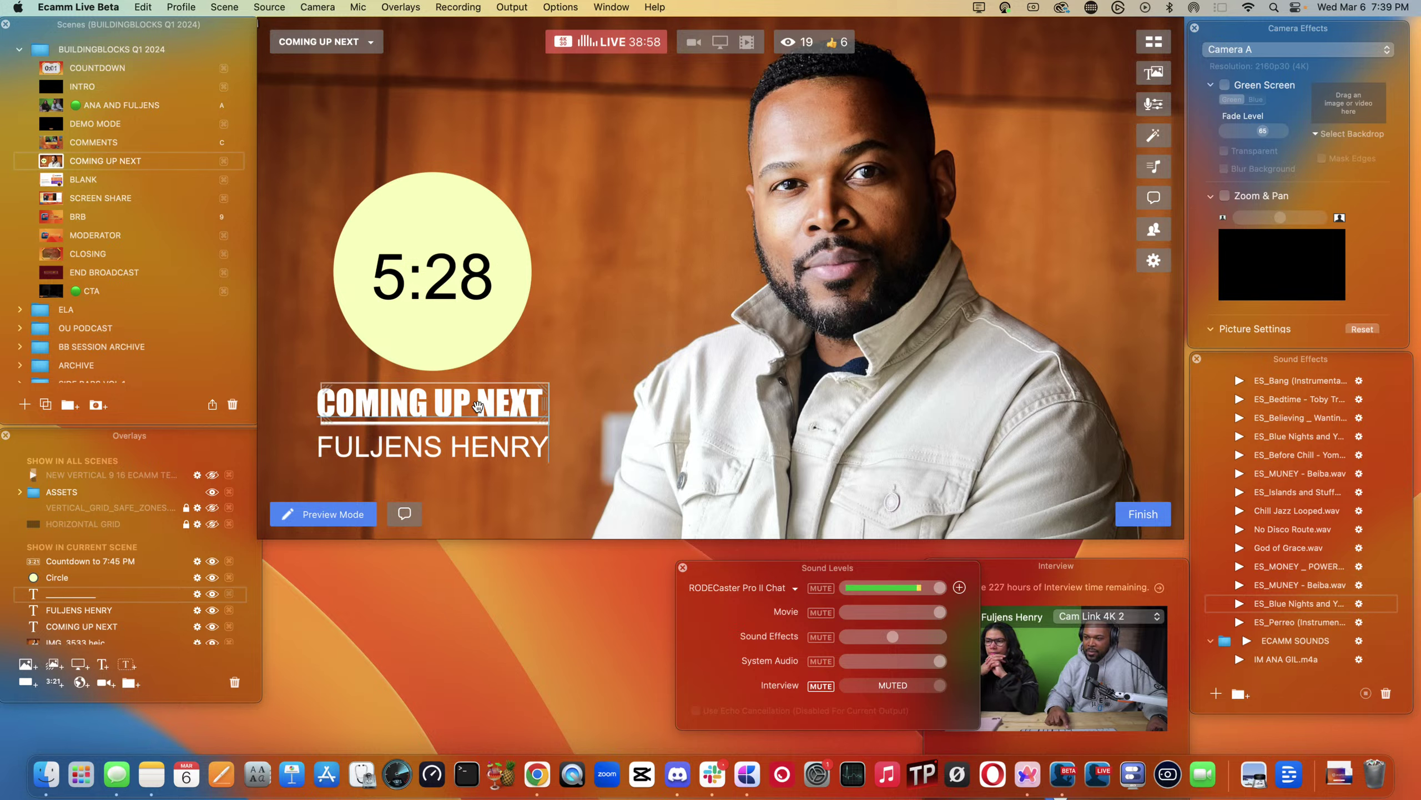
mouse_move(477, 406)
mouse_down()
mouse_move(454, 413)
mouse_move(470, 402)
mouse_up()
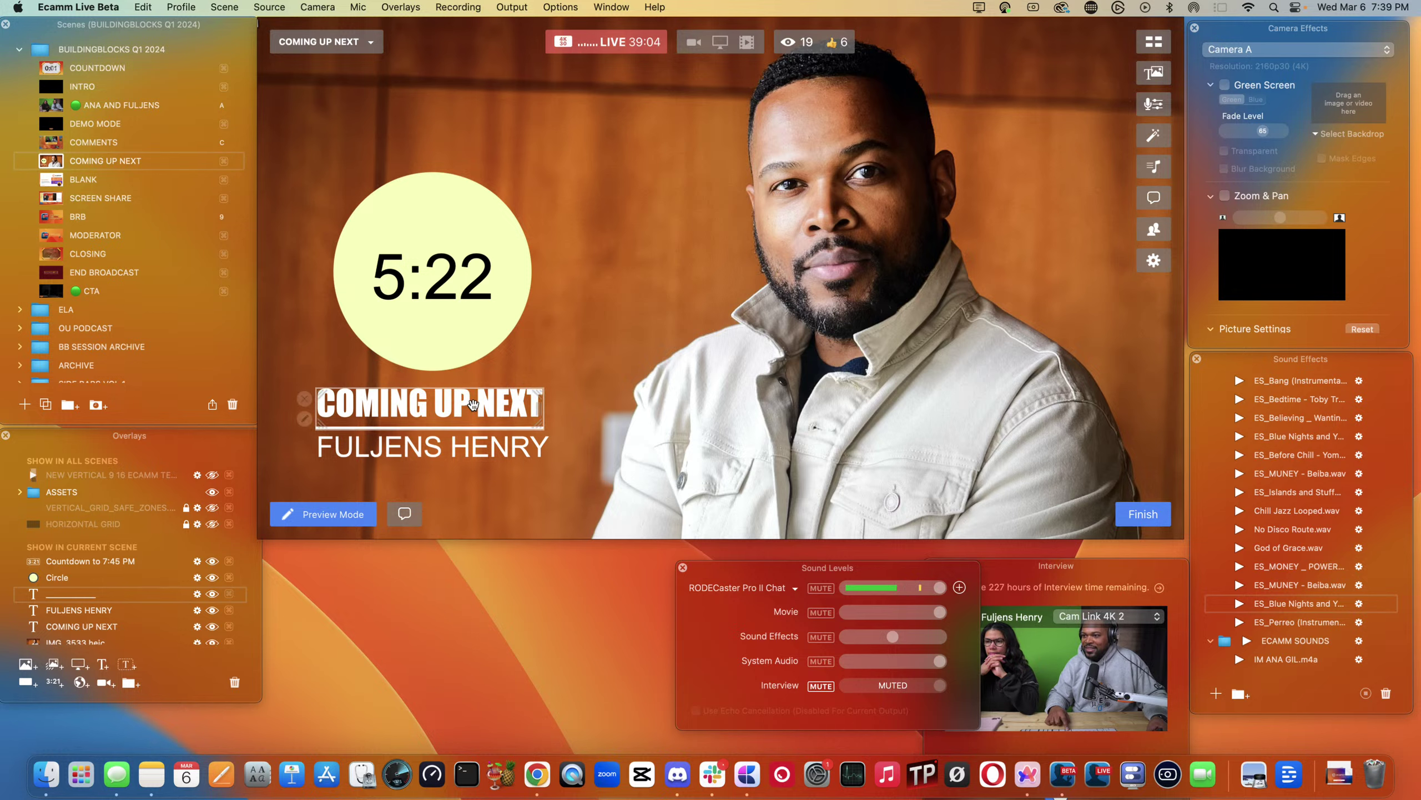
click(450, 448)
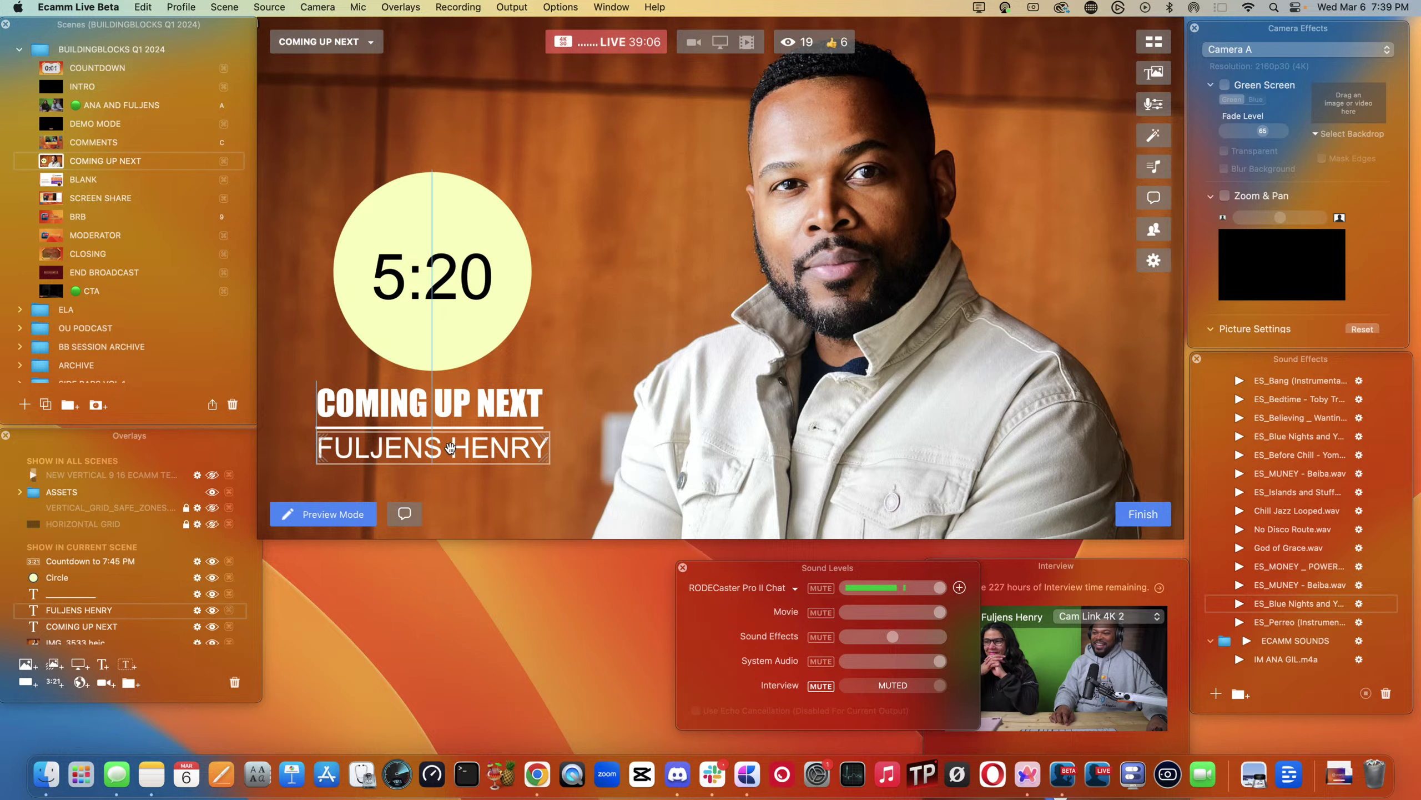
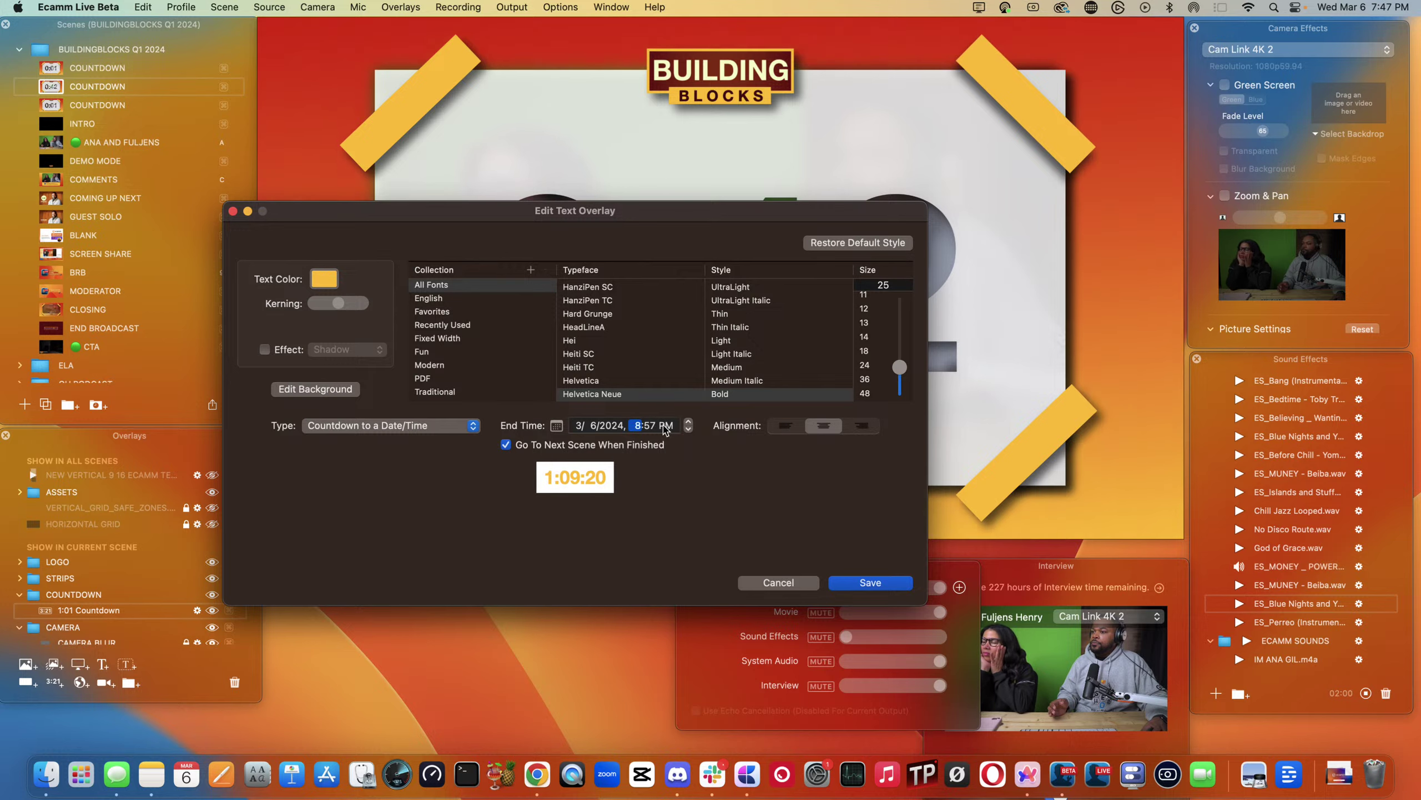
- Change the countdown End Time hour from 7 to 8 o'clock
click(649, 425)
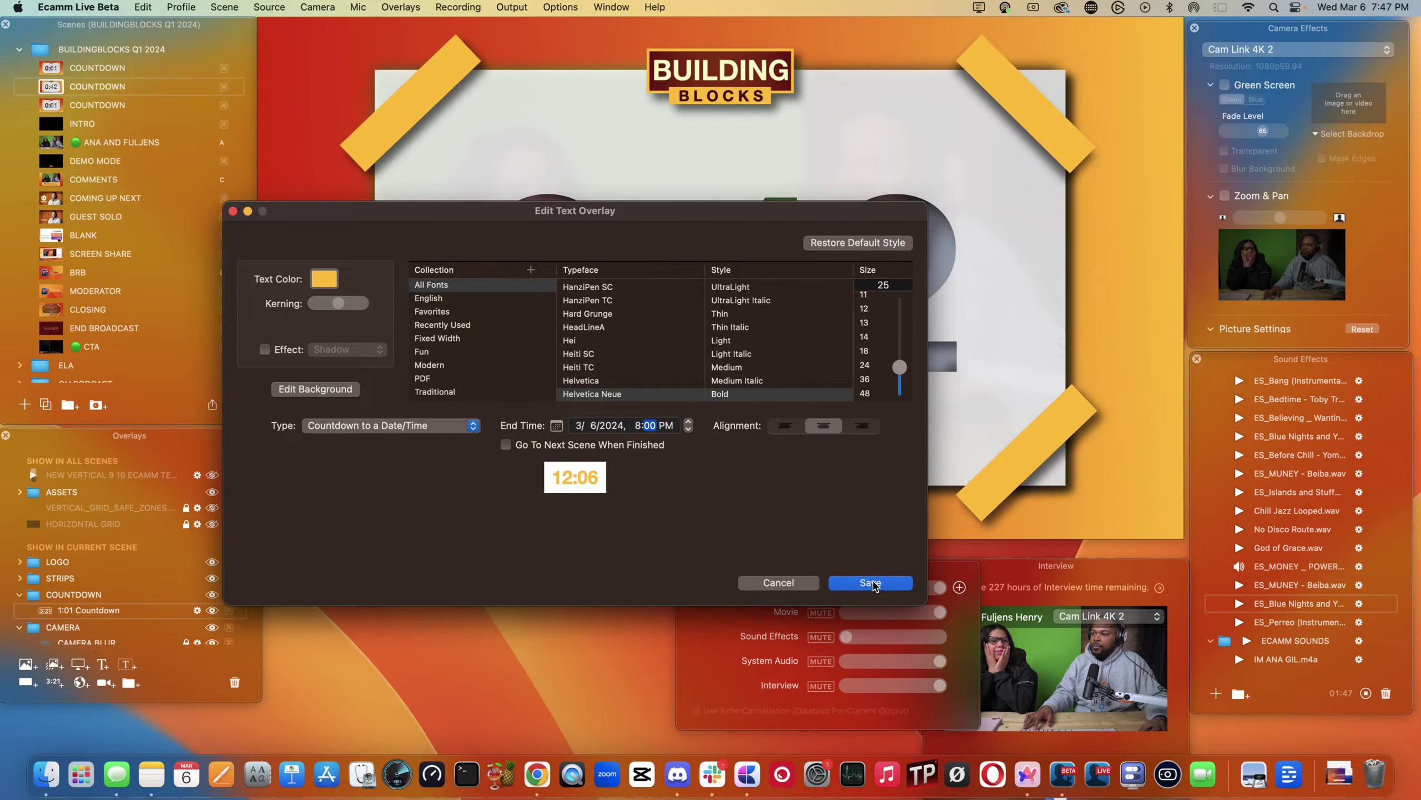
- Save the 8:00 PM countdown with Go To Next Scene off, then reopen Edit Countdown and save again
click(870, 583)
mouse_move(330, 294)
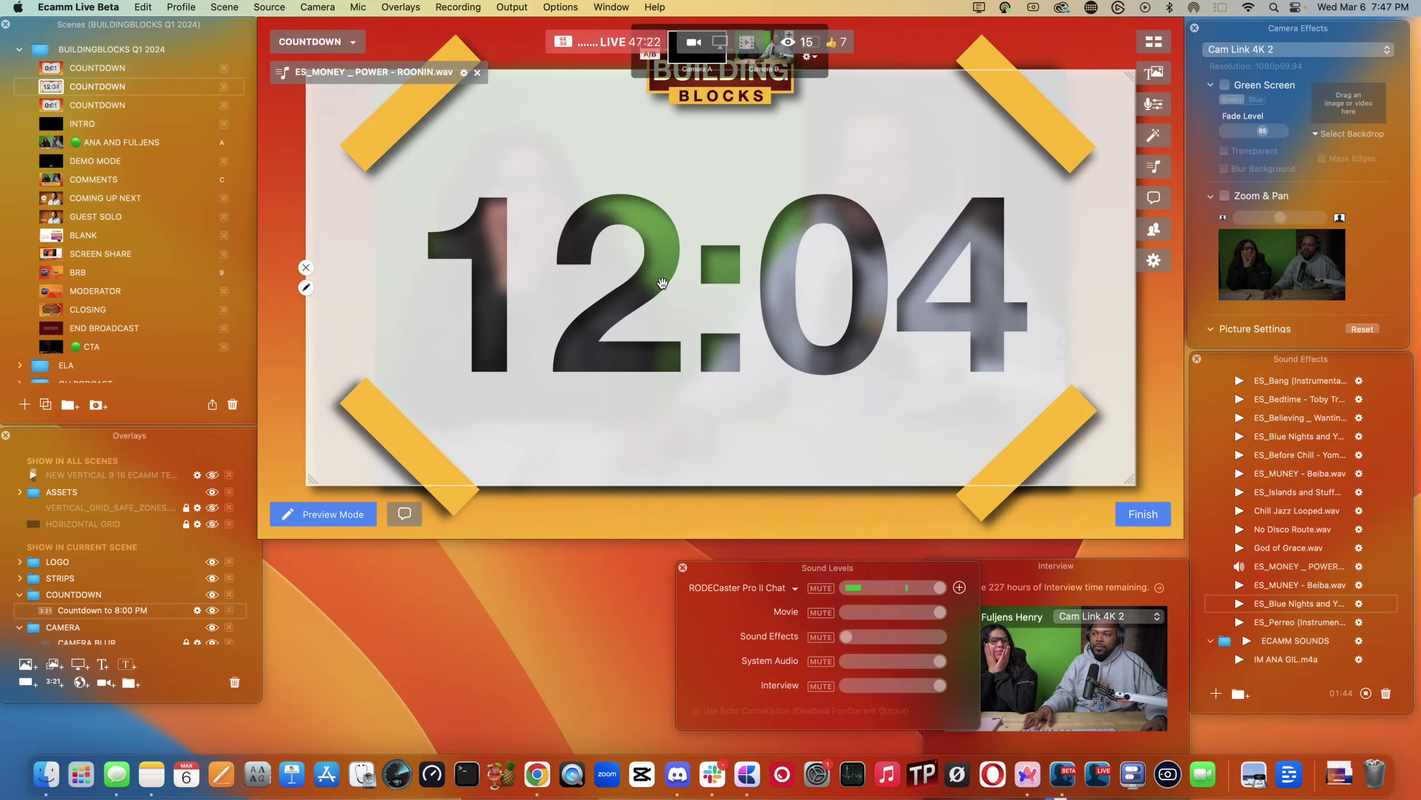
click(305, 289)
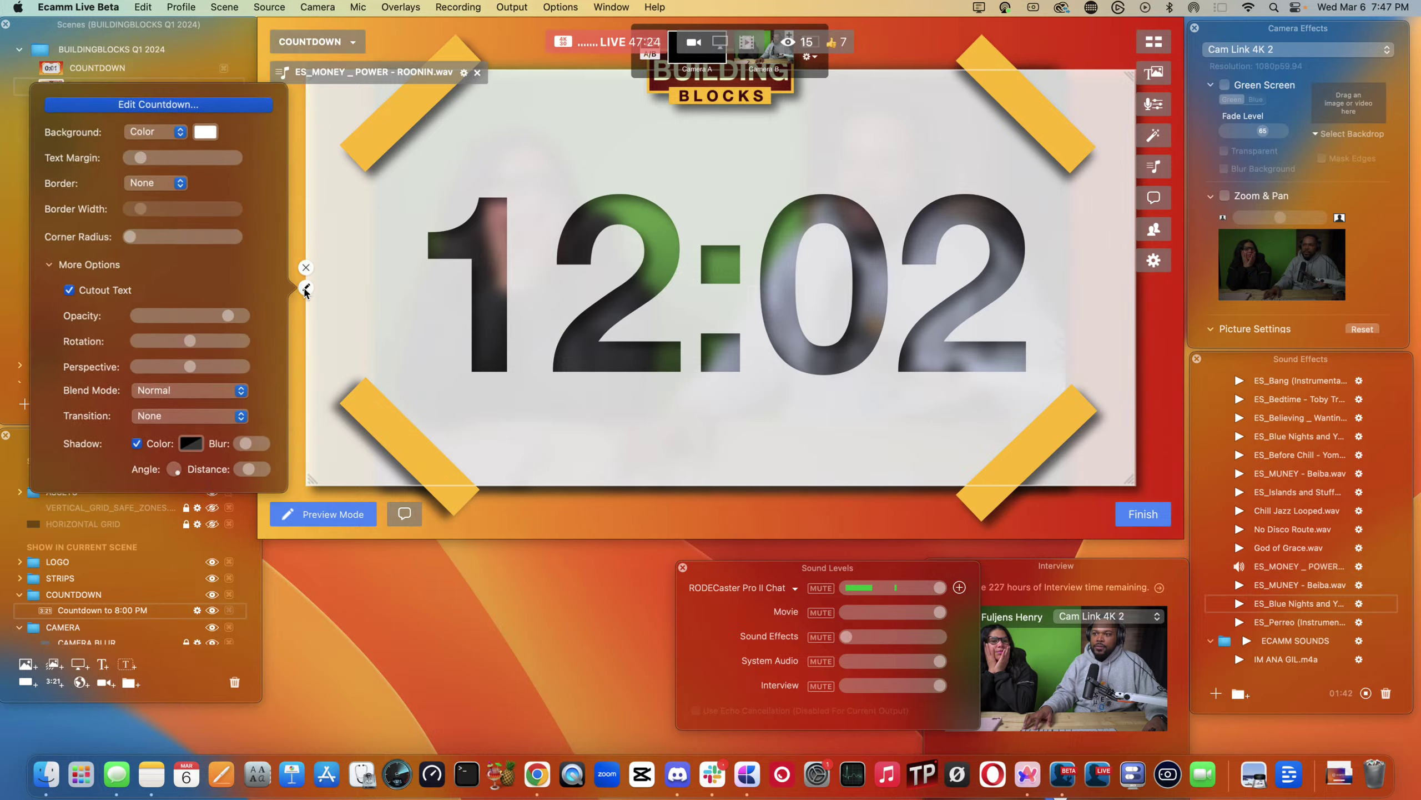
click(177, 112)
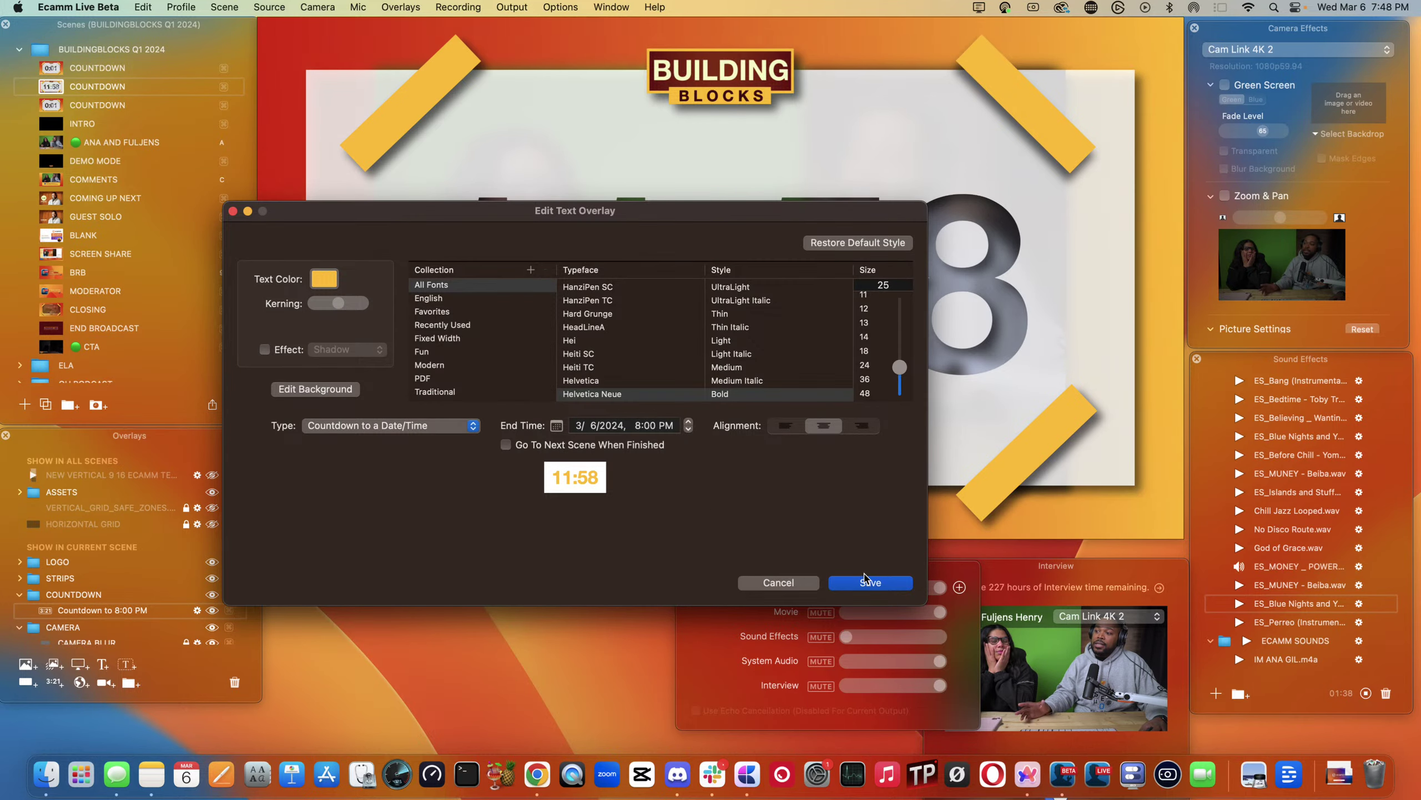
click(867, 583)
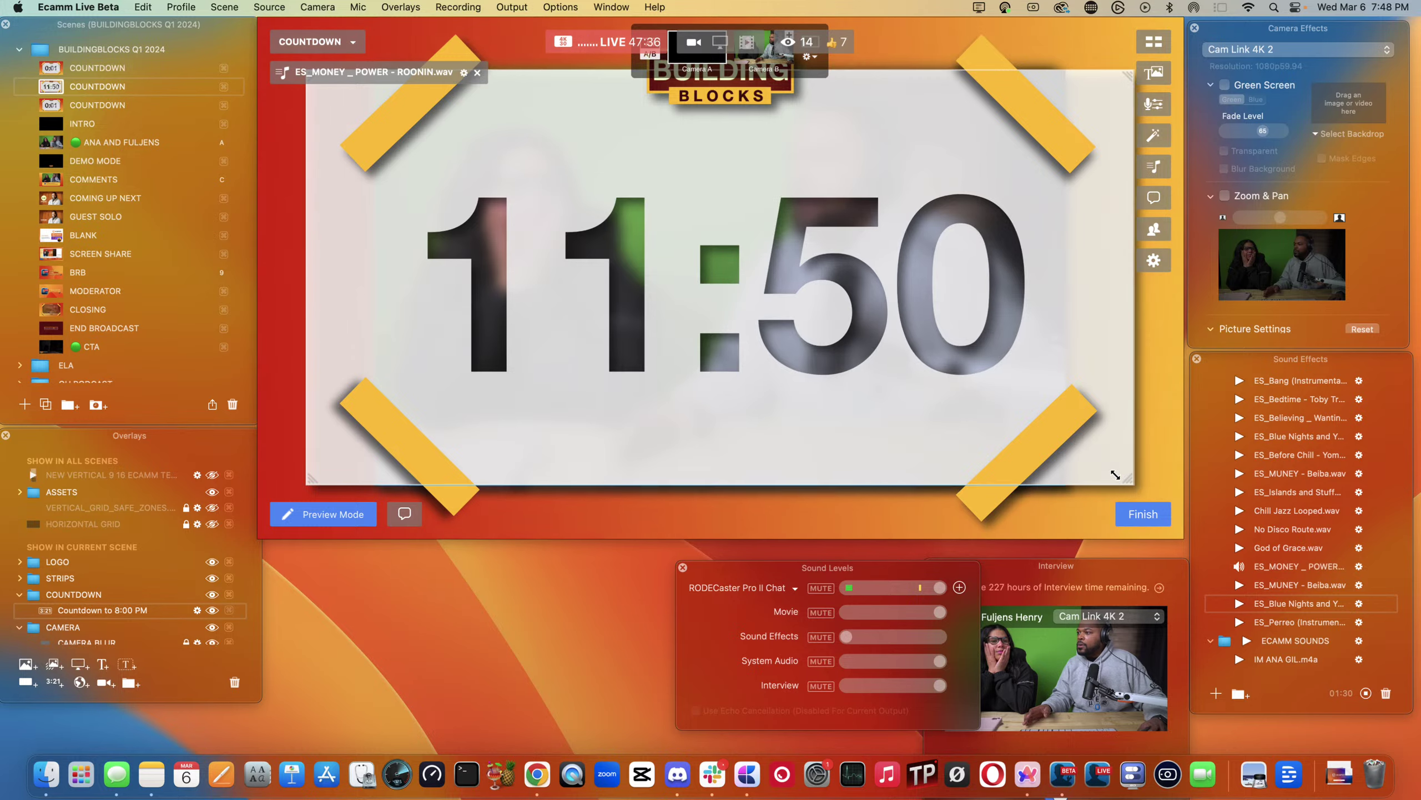
- Shrink the countdown overlay slightly and hide the viewer comment overlay
drag(1116, 475, 1066, 490)
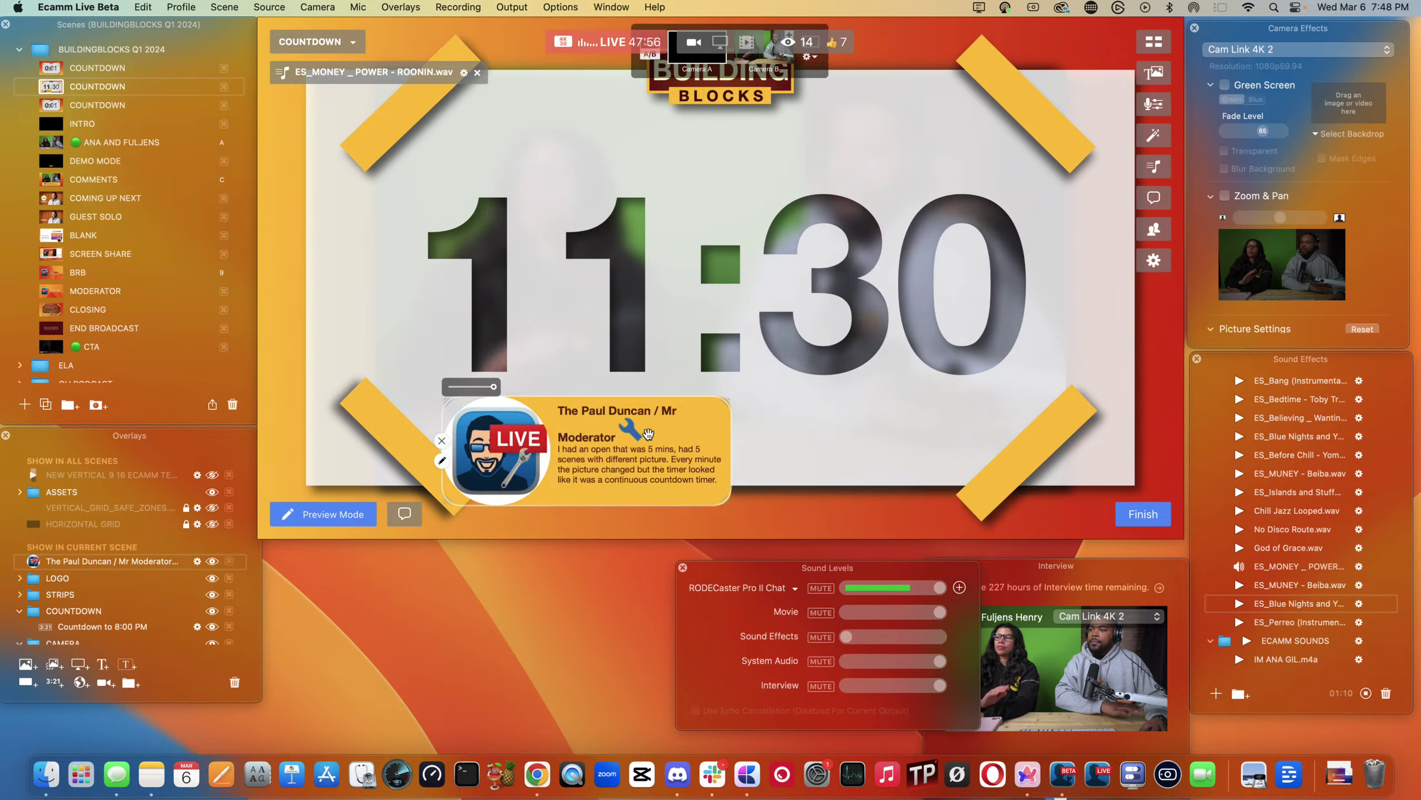
click(441, 440)
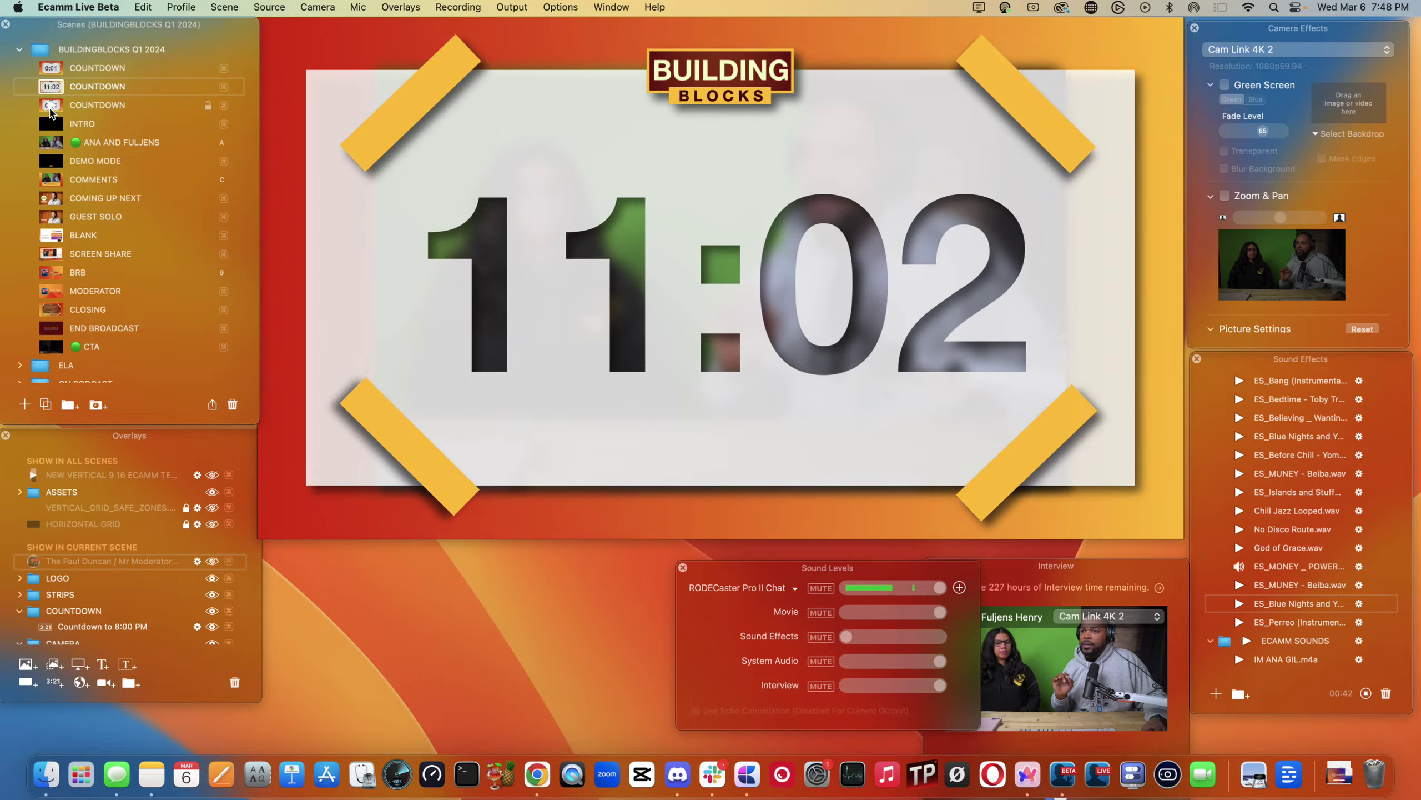
- Delete the third COUNTDOWN scene and make two duplicates of the second one
click(51, 112)
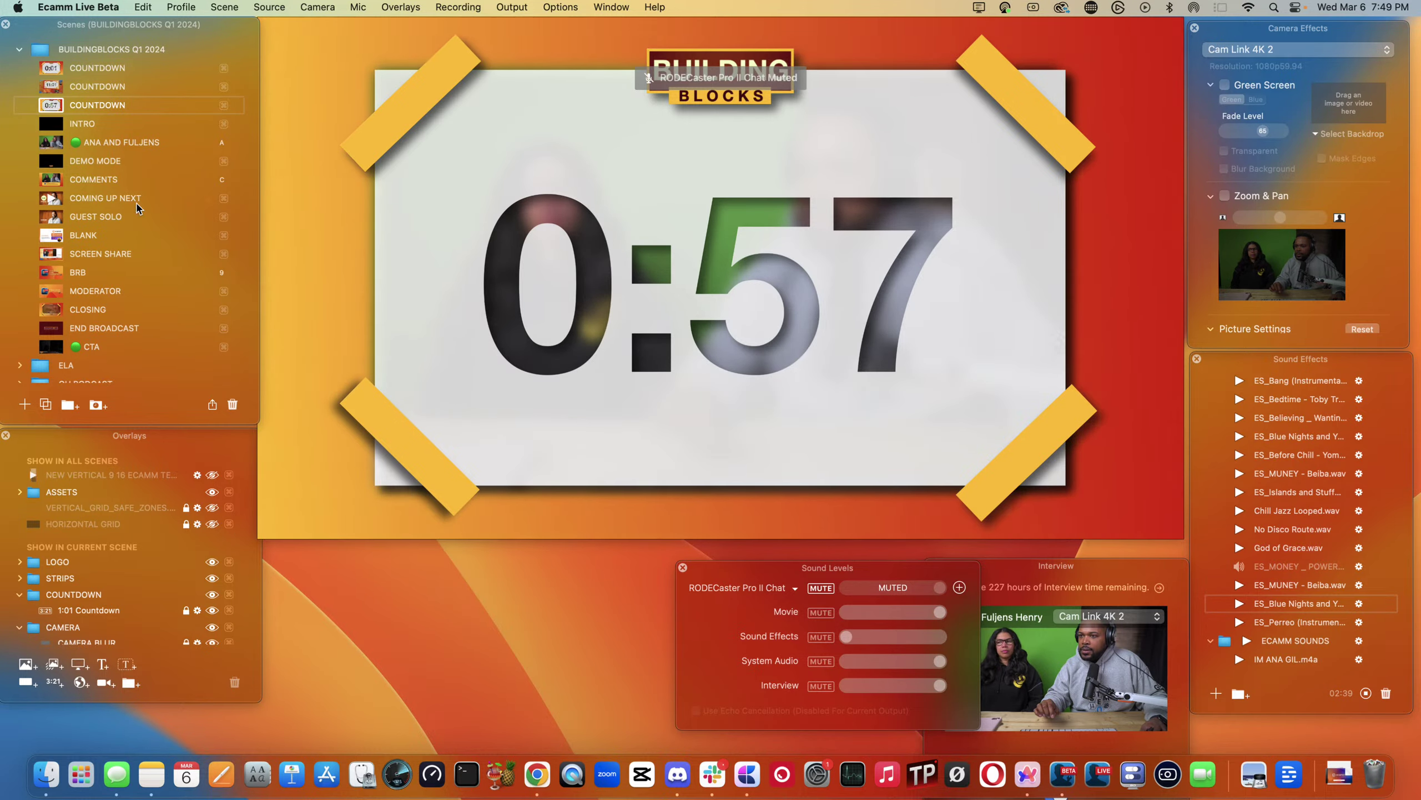
click(232, 404)
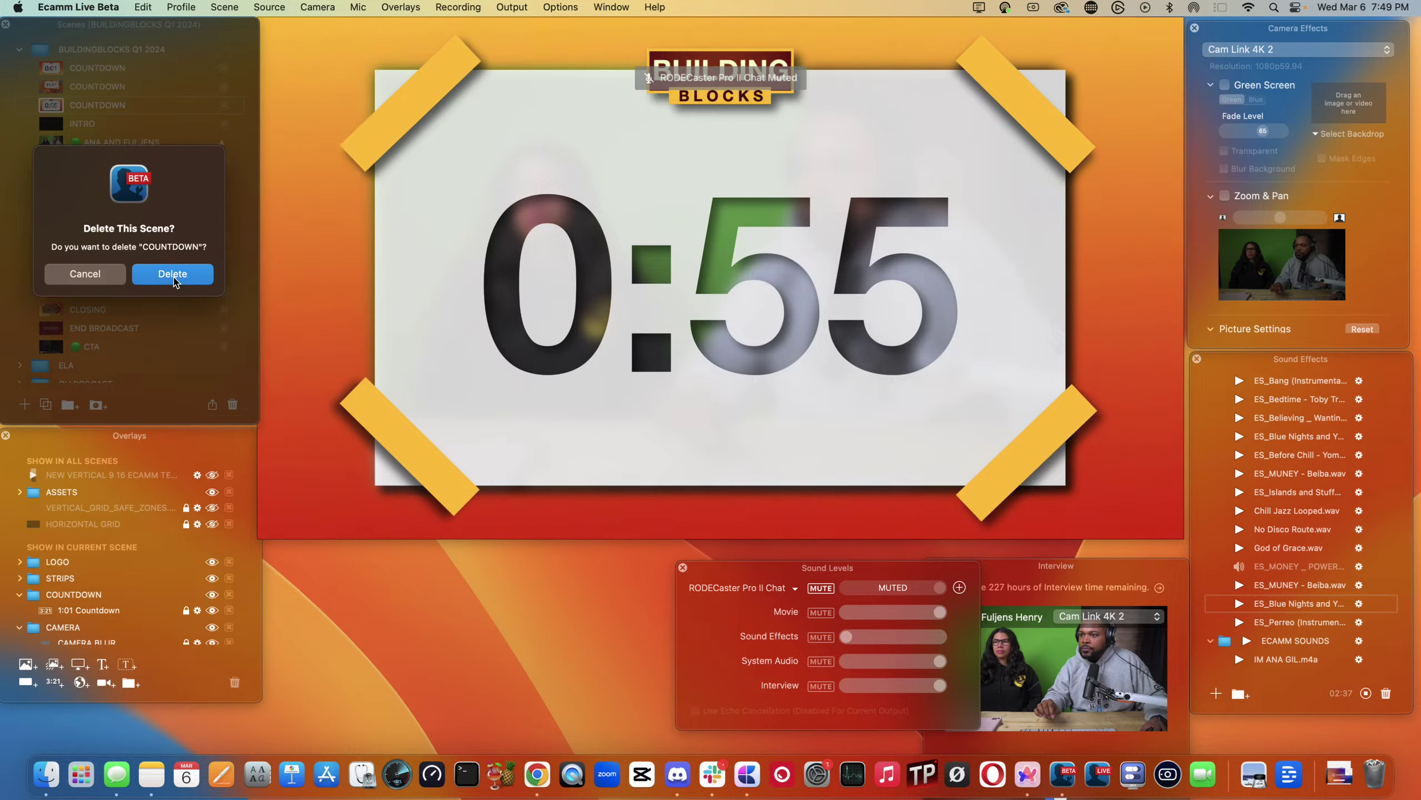
click(174, 273)
click(45, 88)
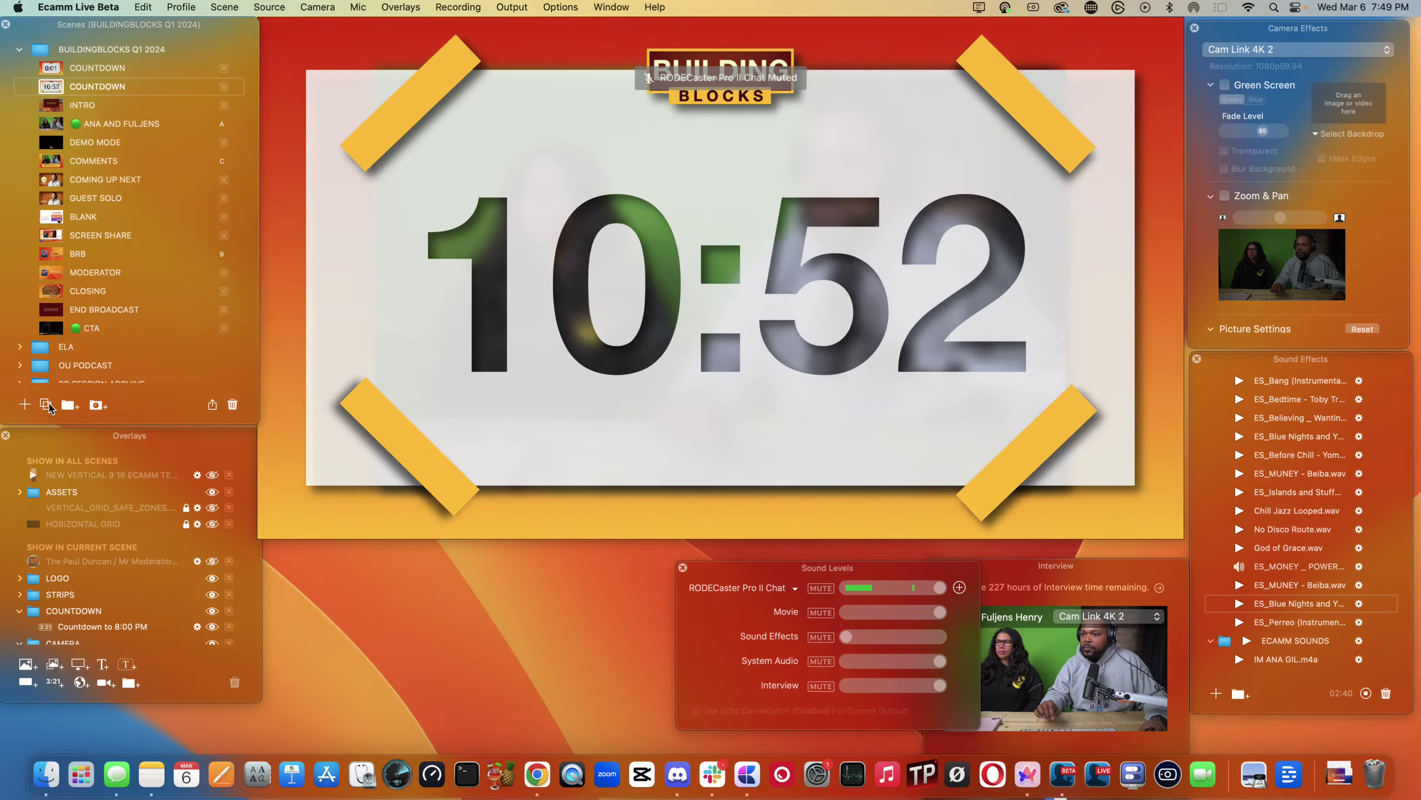
click(46, 404)
click(46, 404)
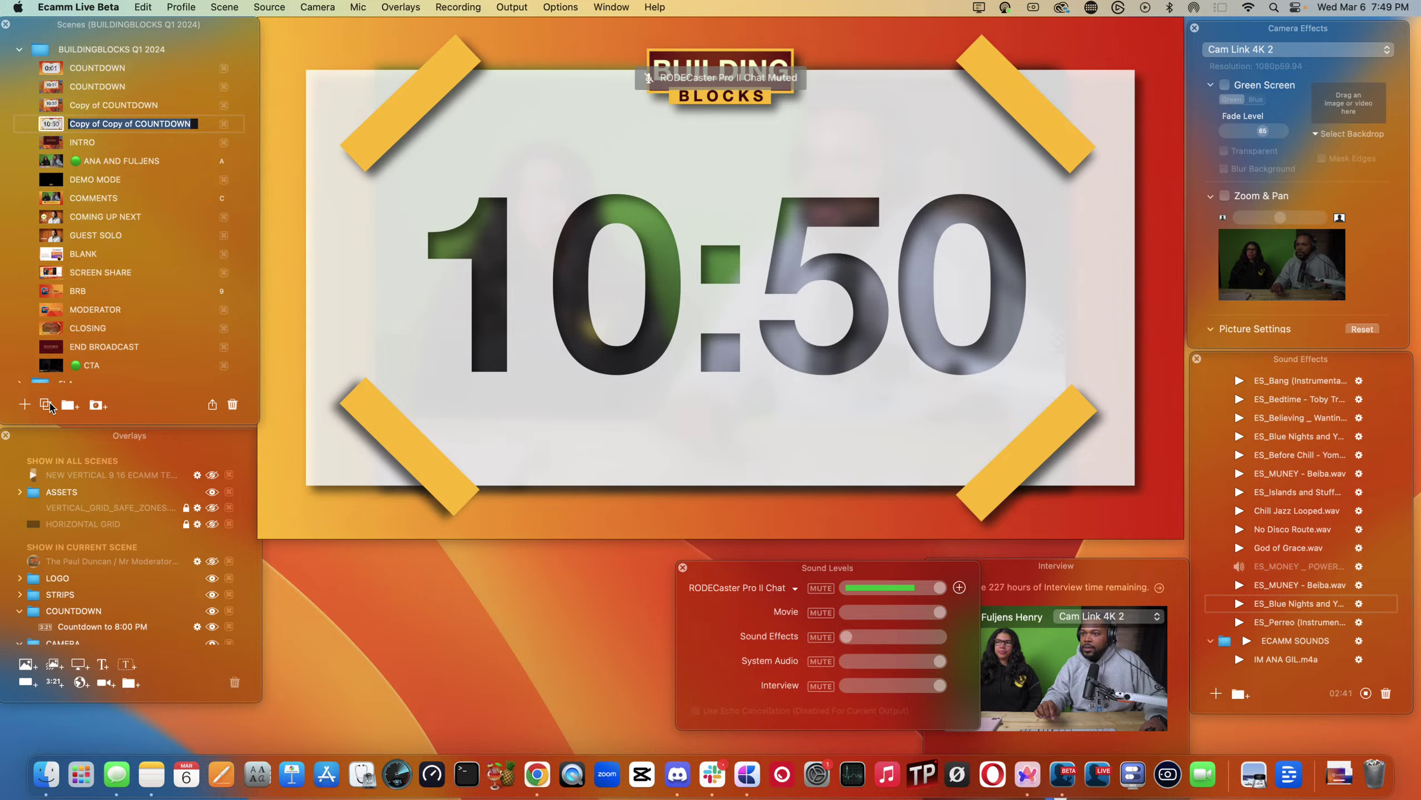
- Rename the three countdown scenes COUNTDOWN 1, COUNTDOWN 2 and COUNTDOWN 3
double_click(127, 87)
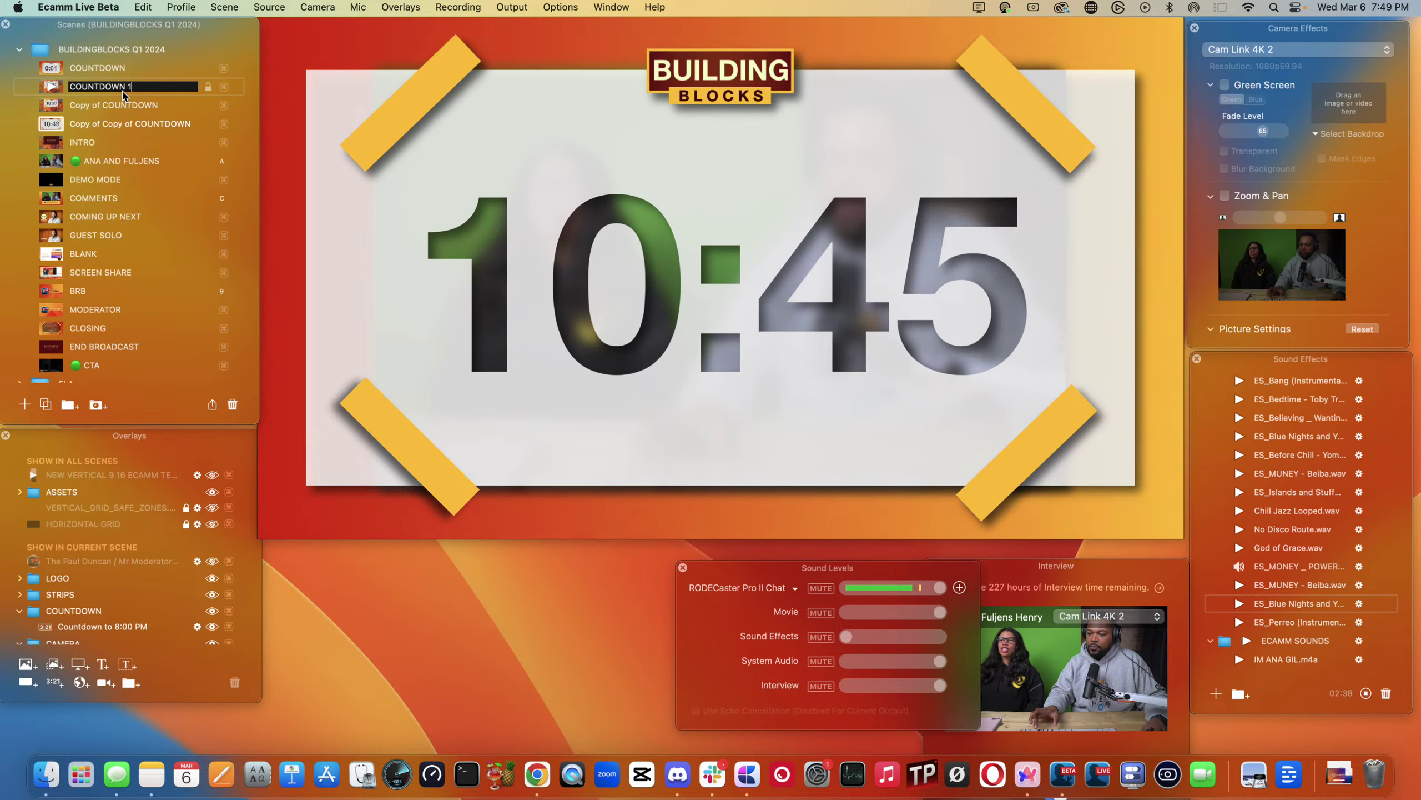
text(COUNTDOWN 1)
double_click(87, 108)
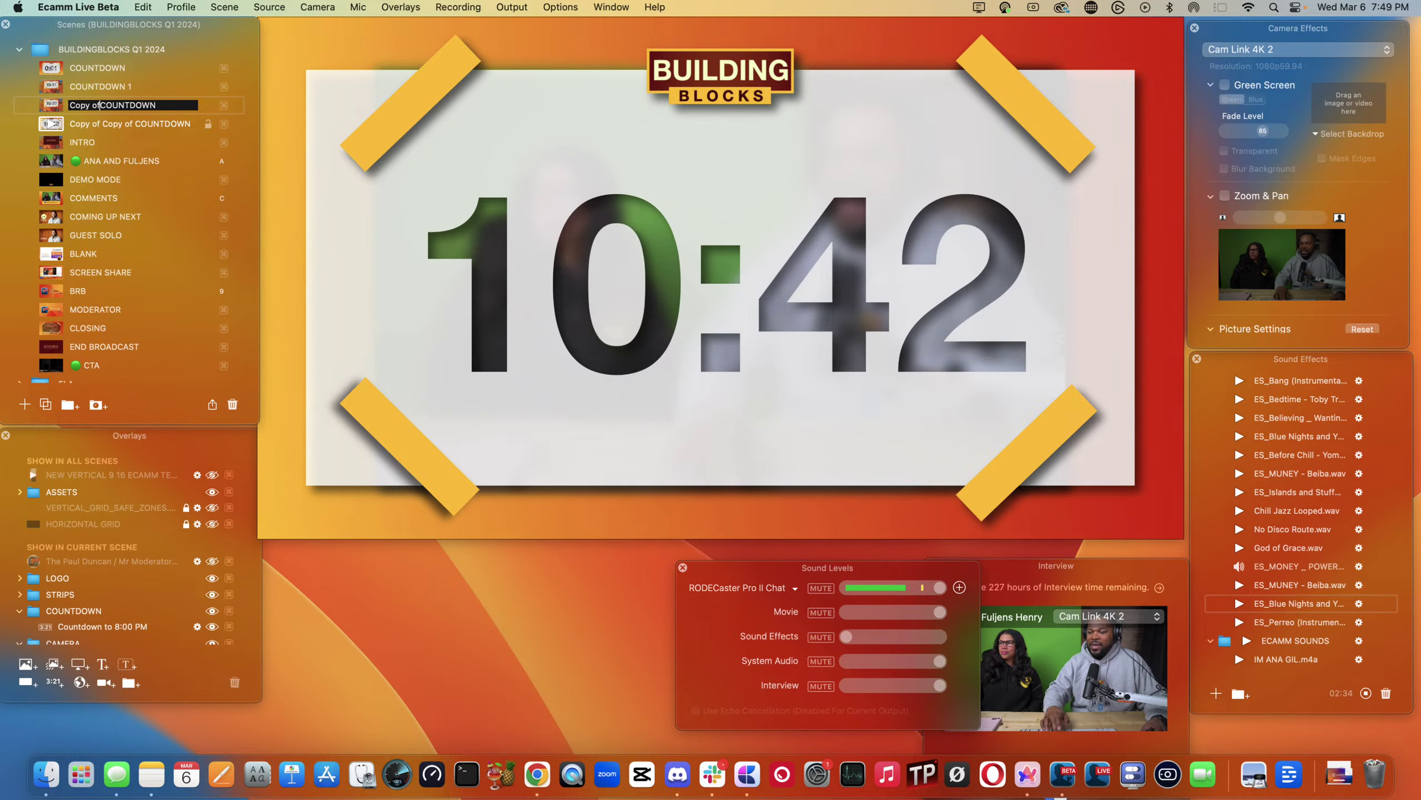
key(BackSpace)
key(BackSpace)
key(BackSpace)
key(BackSpace)
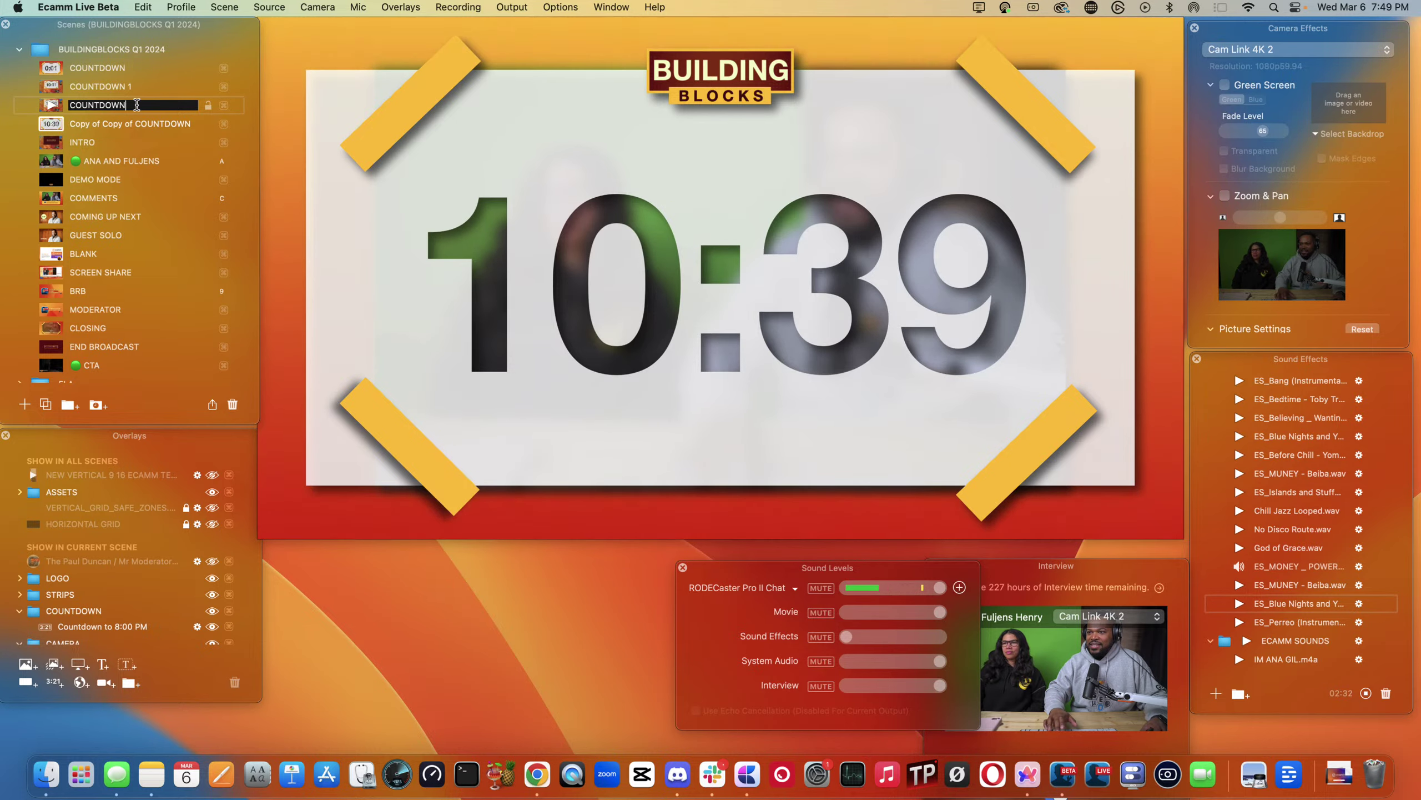
double_click(99, 126)
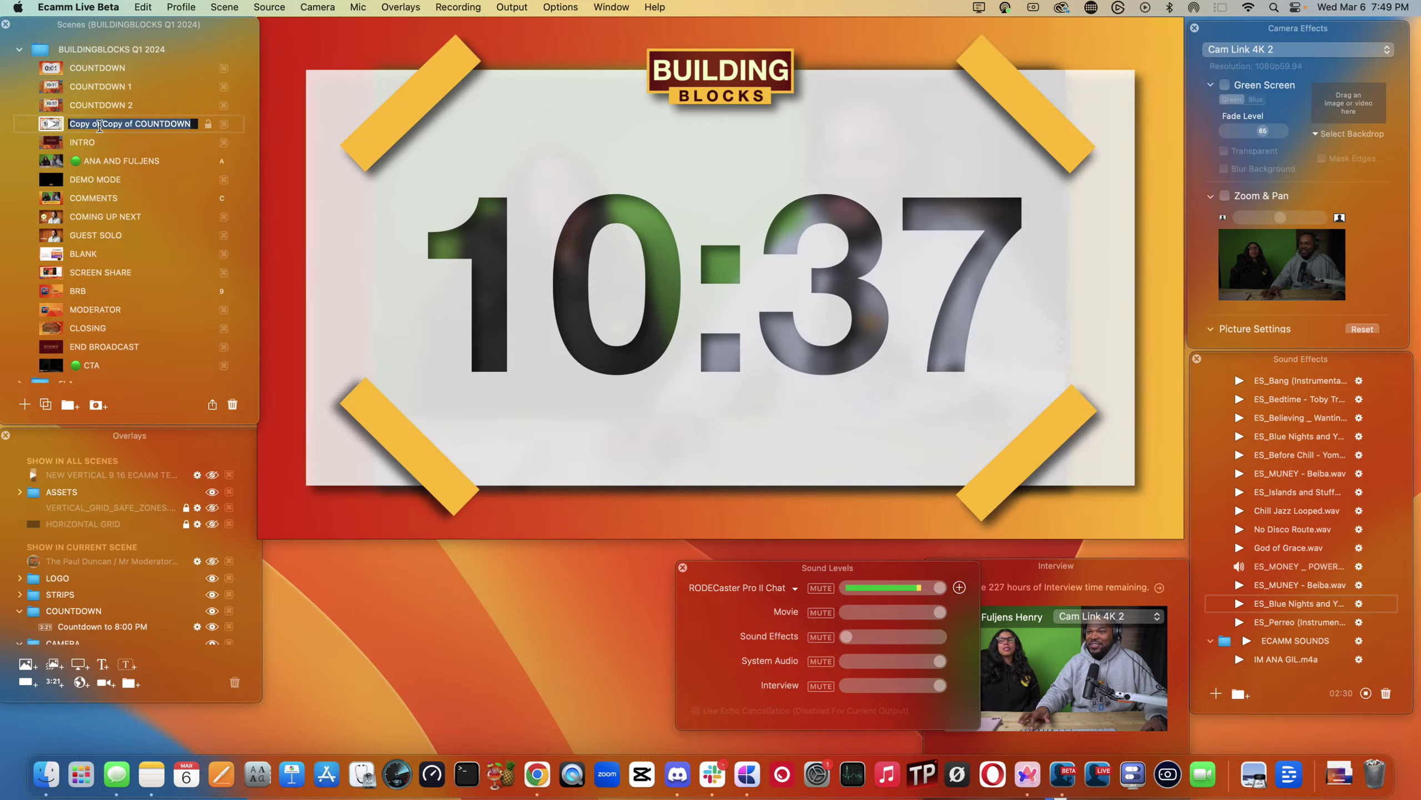
click(129, 124)
key(BackSpace)
key(BackSpace)
key(BackSpace)
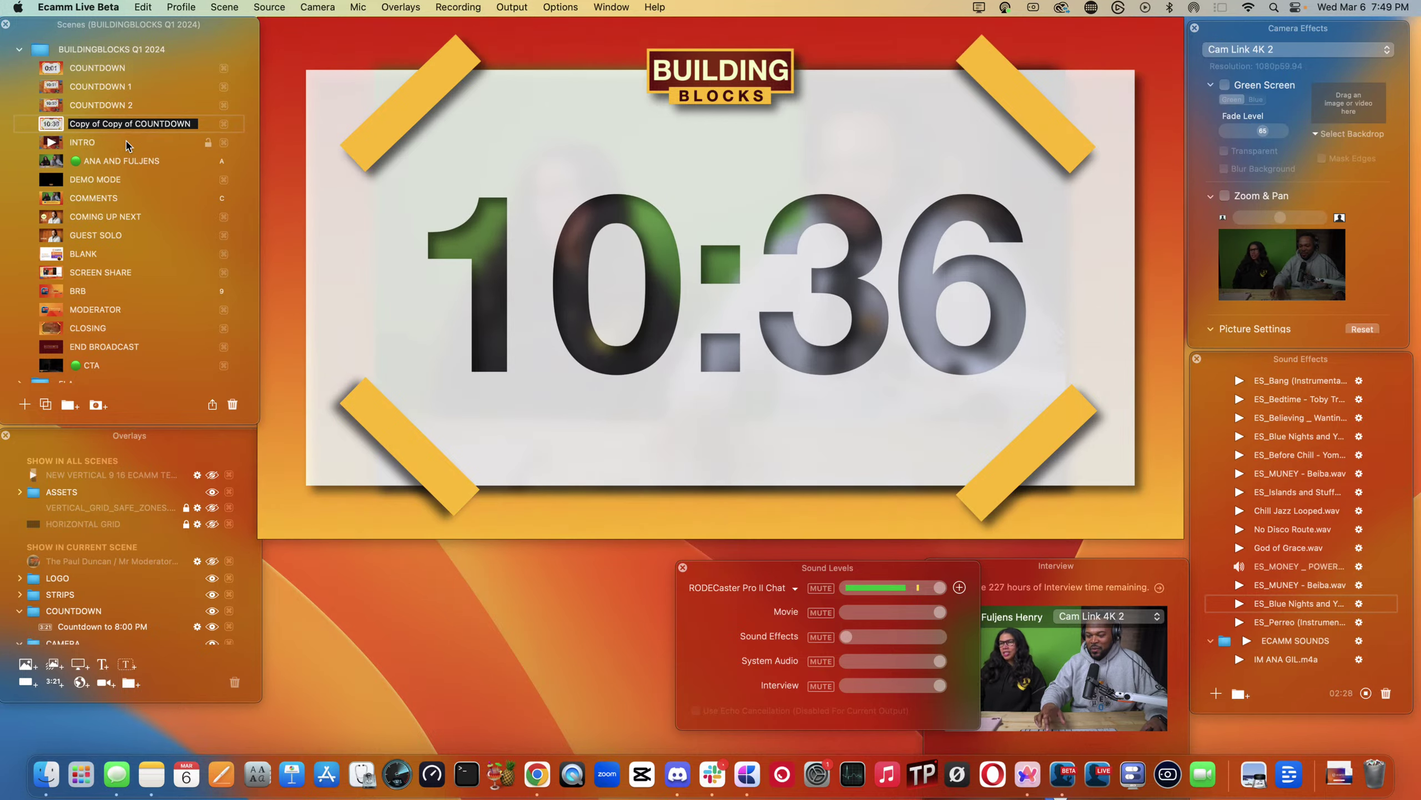
key(BackSpace)
key(BackSpace)
key(BackSpace)
key(BackSpace)
key(BackSpace)
key(BackSpace)
key(BackSpace)
key(BackSpace)
key(BackSpace)
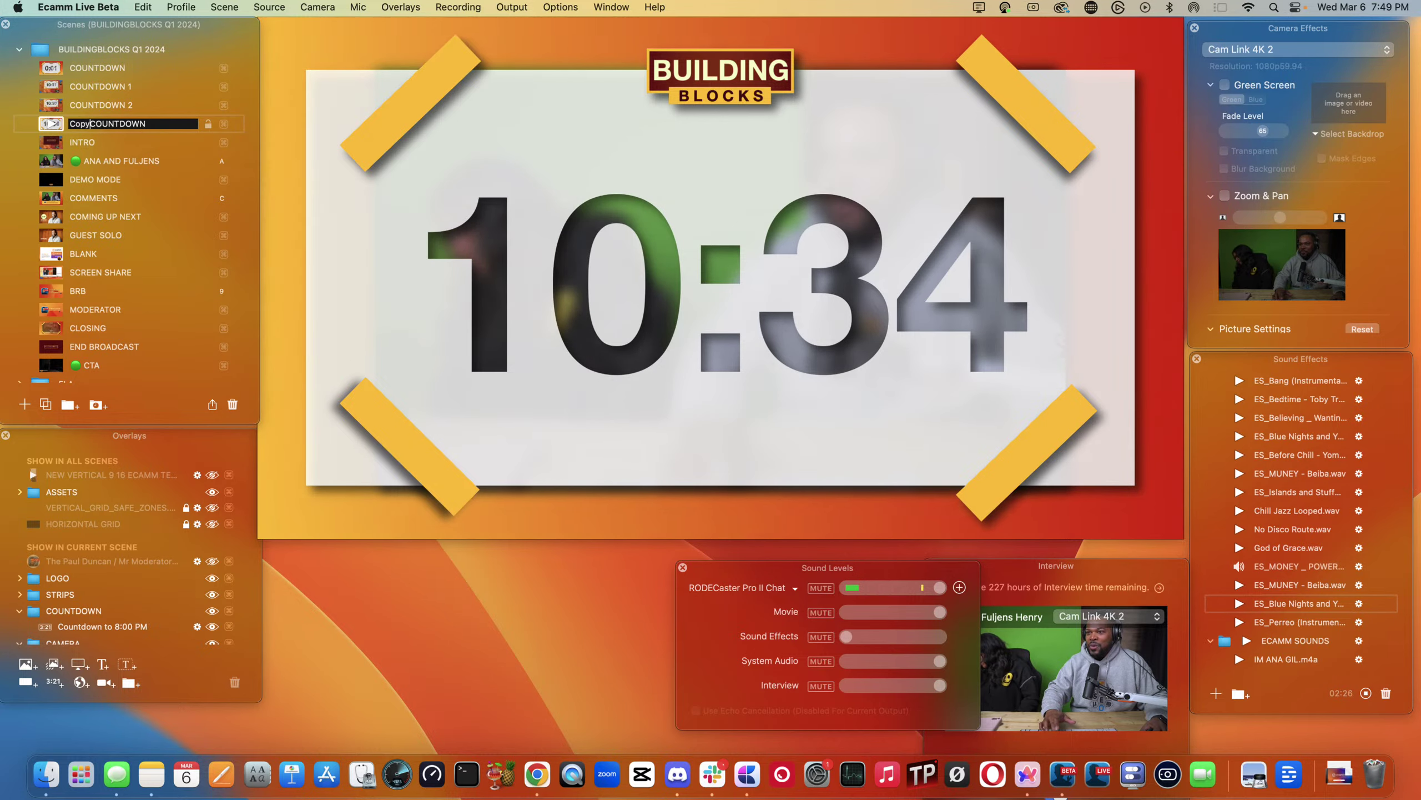
click(130, 123)
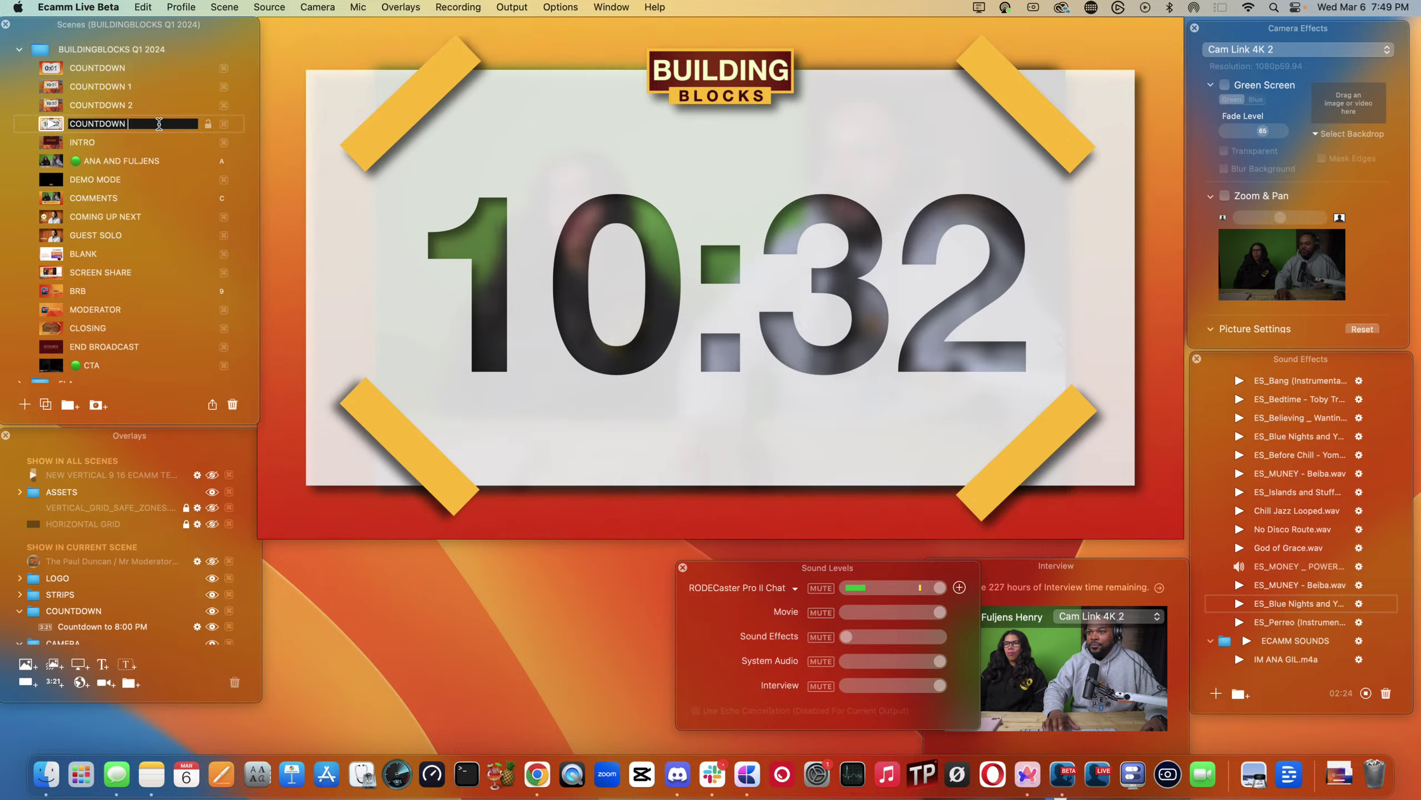
text(3)
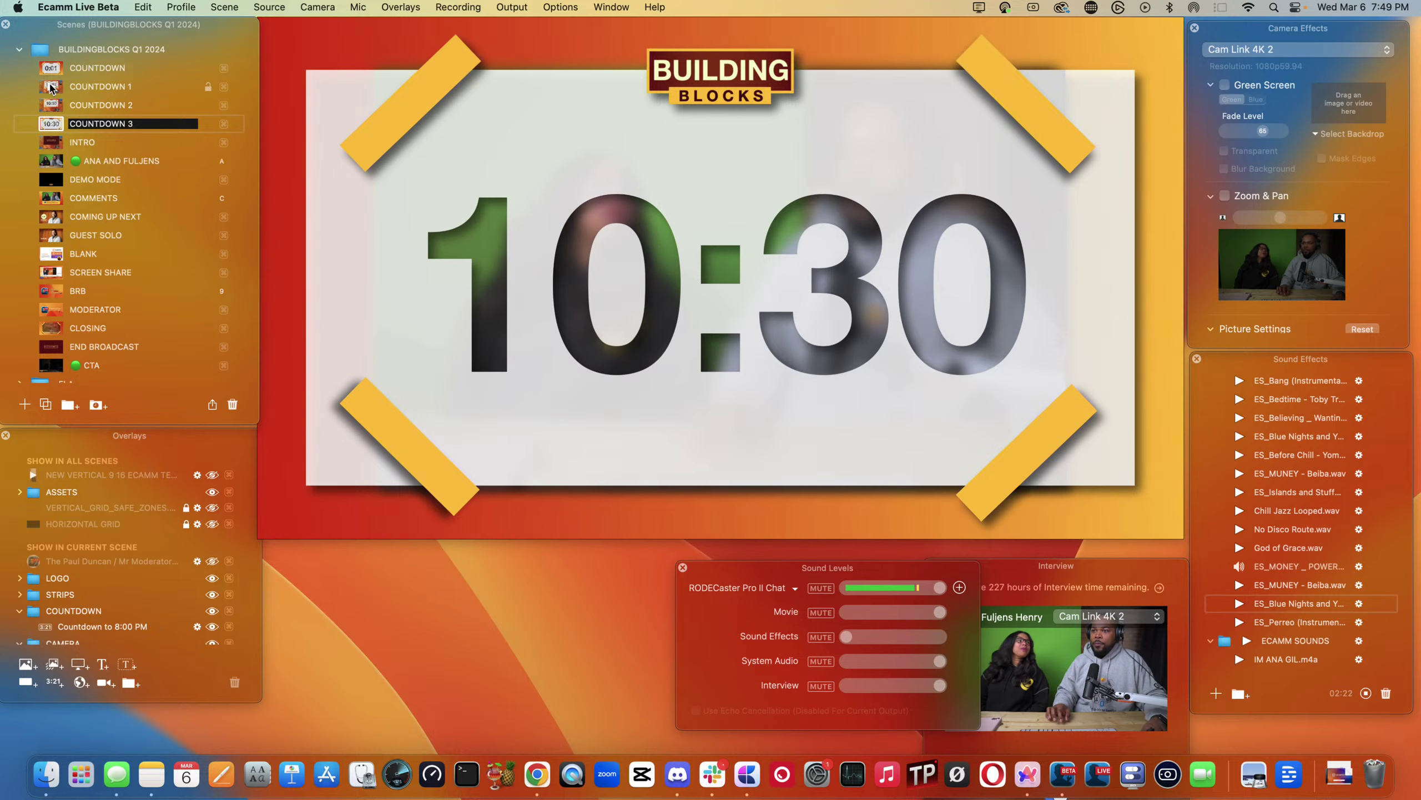
click(50, 87)
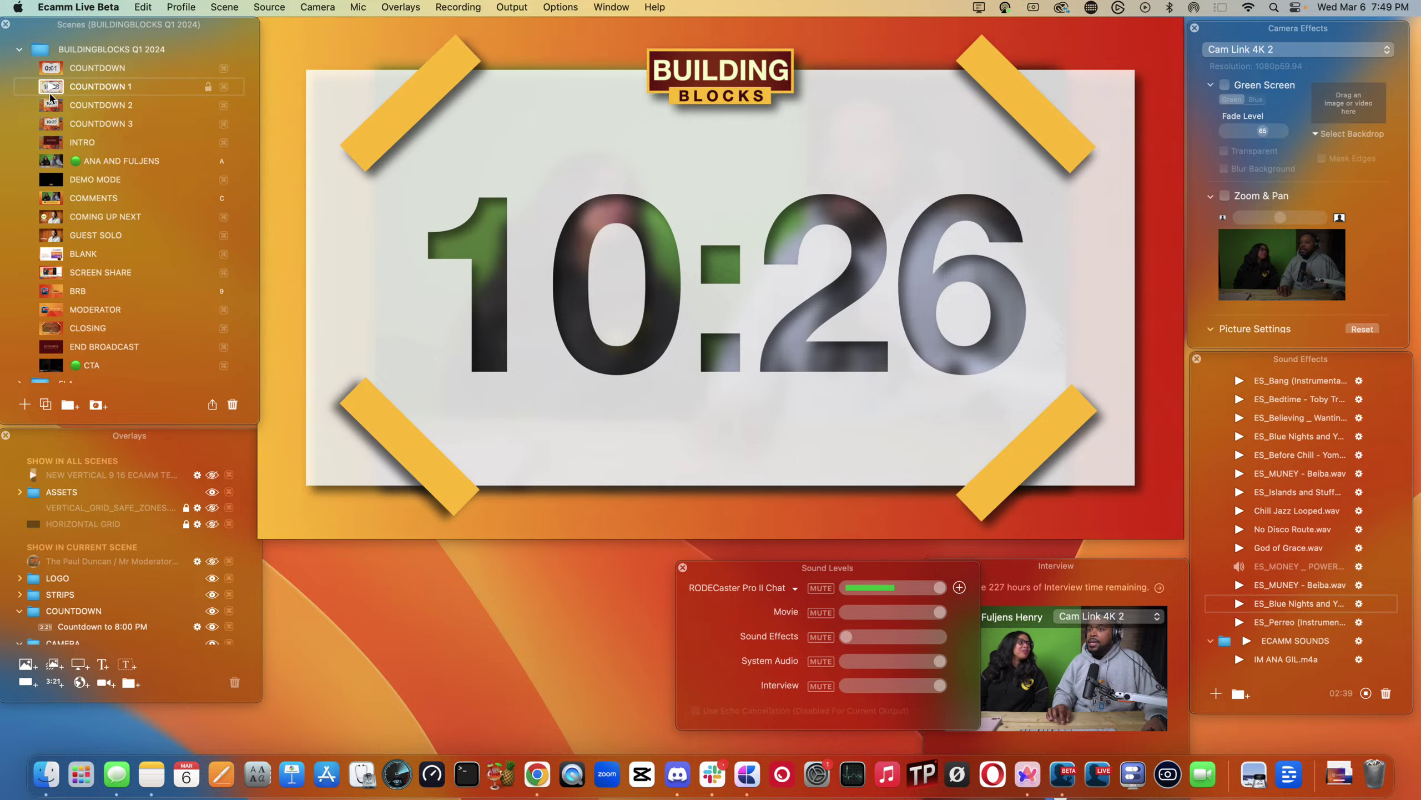
- Switch between the new countdown scenes, ending on COUNTDOWN 1
click(50, 87)
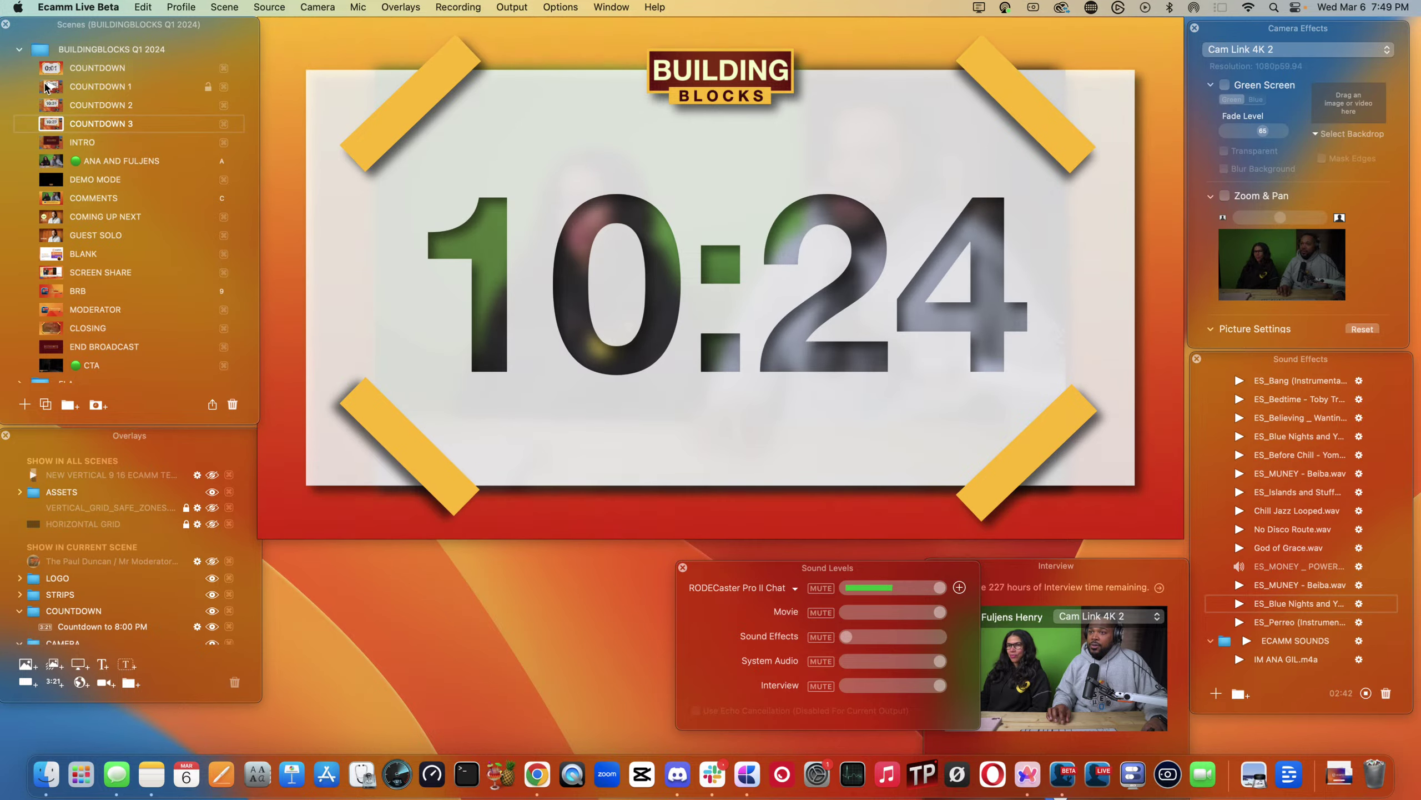
click(50, 124)
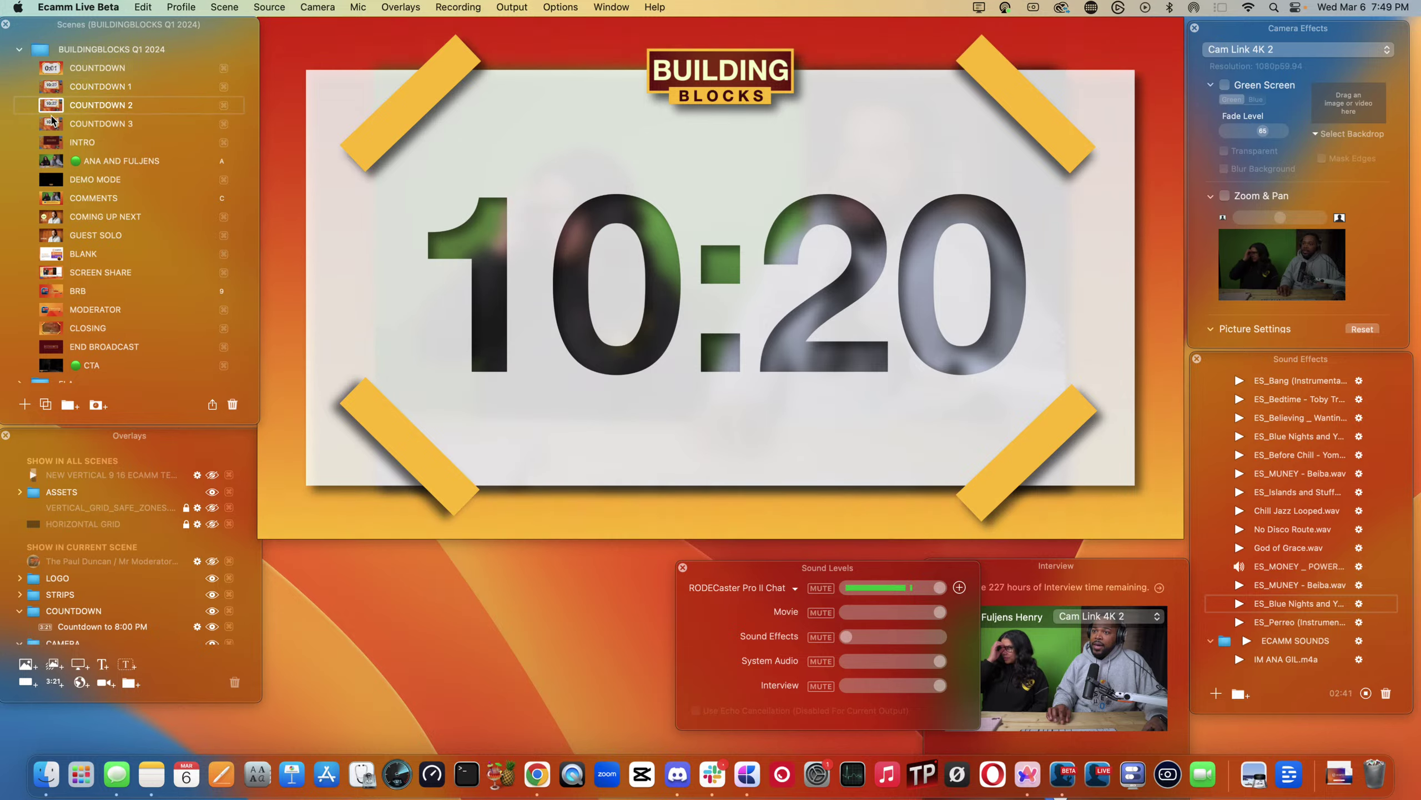
click(49, 90)
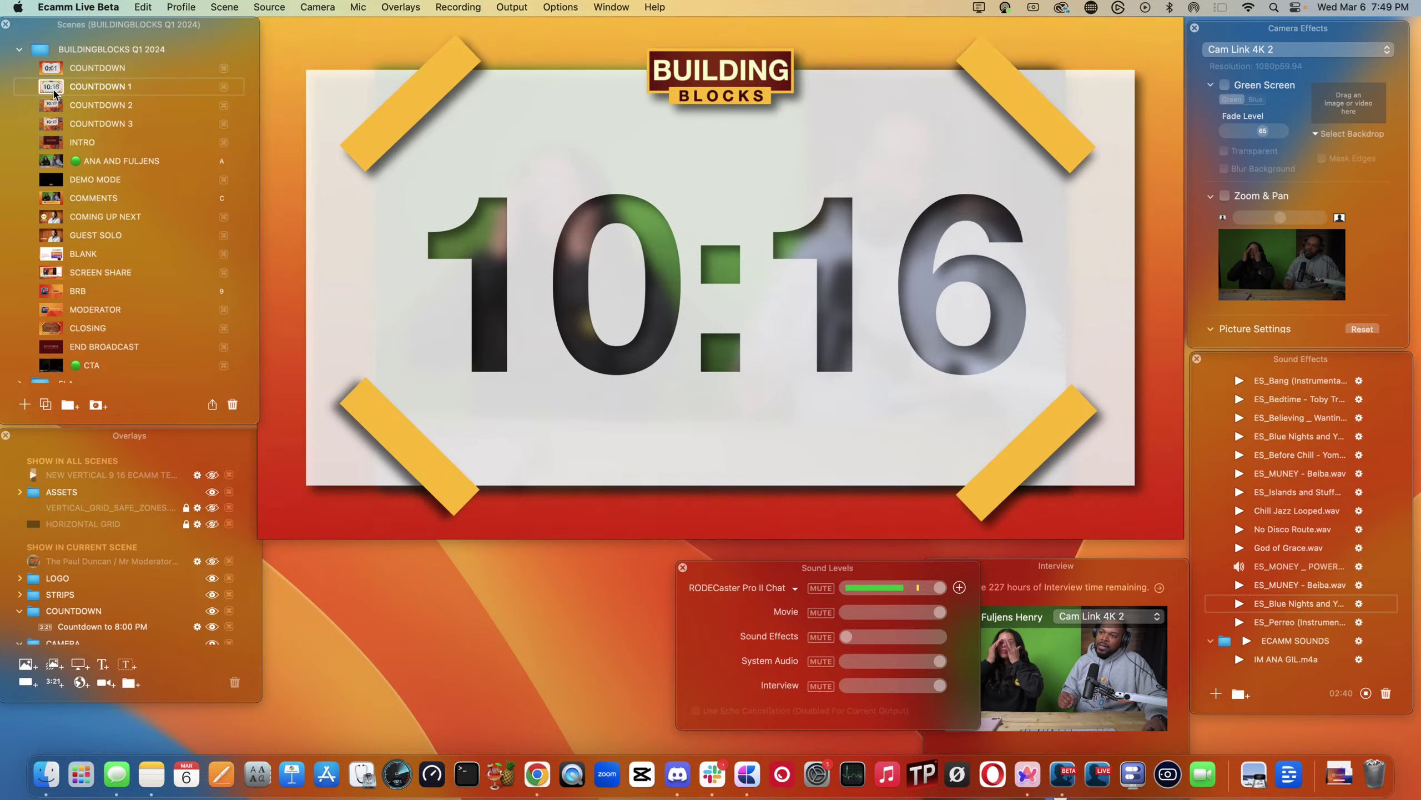
- On COUNTDOWN 2, open the shape settings of the BACKGROUND rectangle overlay
mouse_move(305, 223)
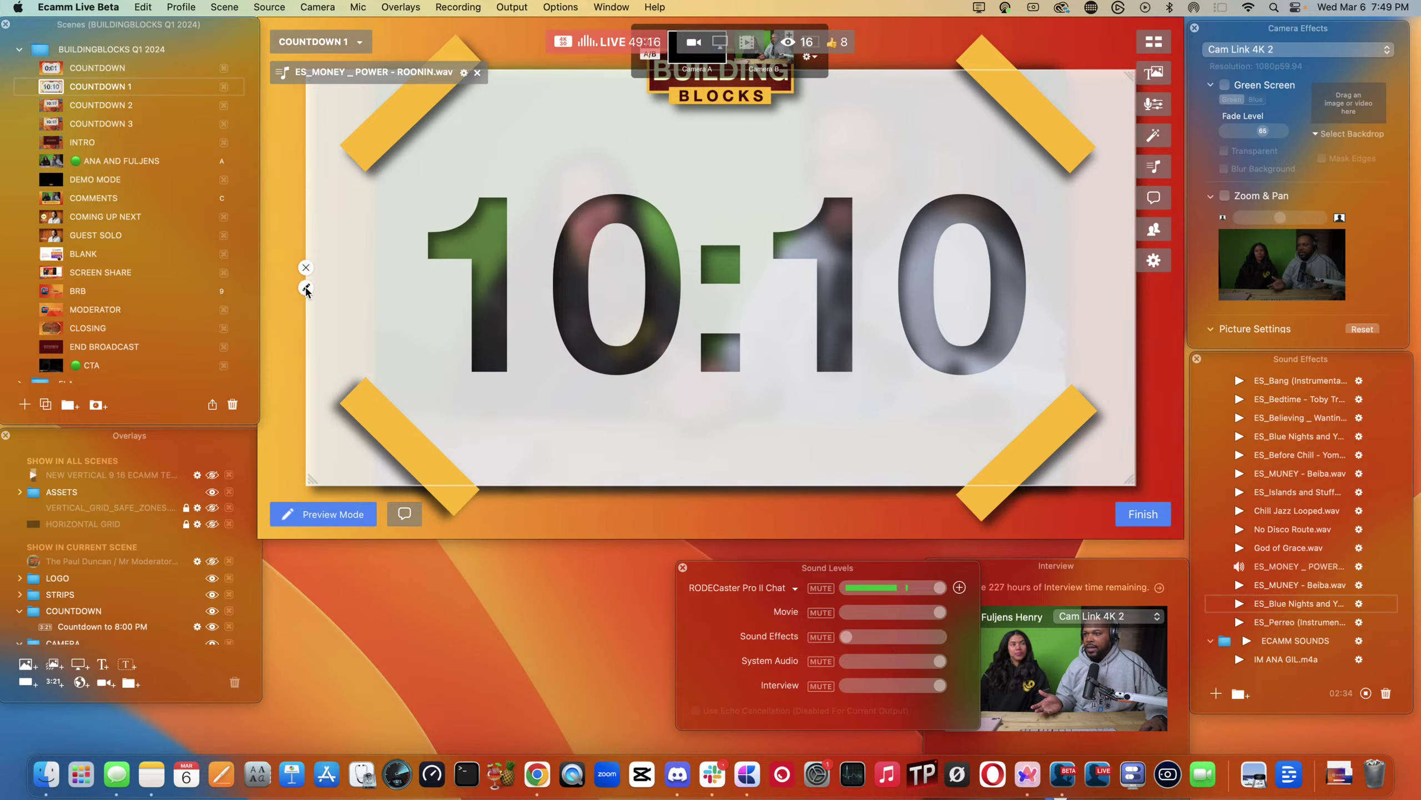
scroll(88, 571, down, 2)
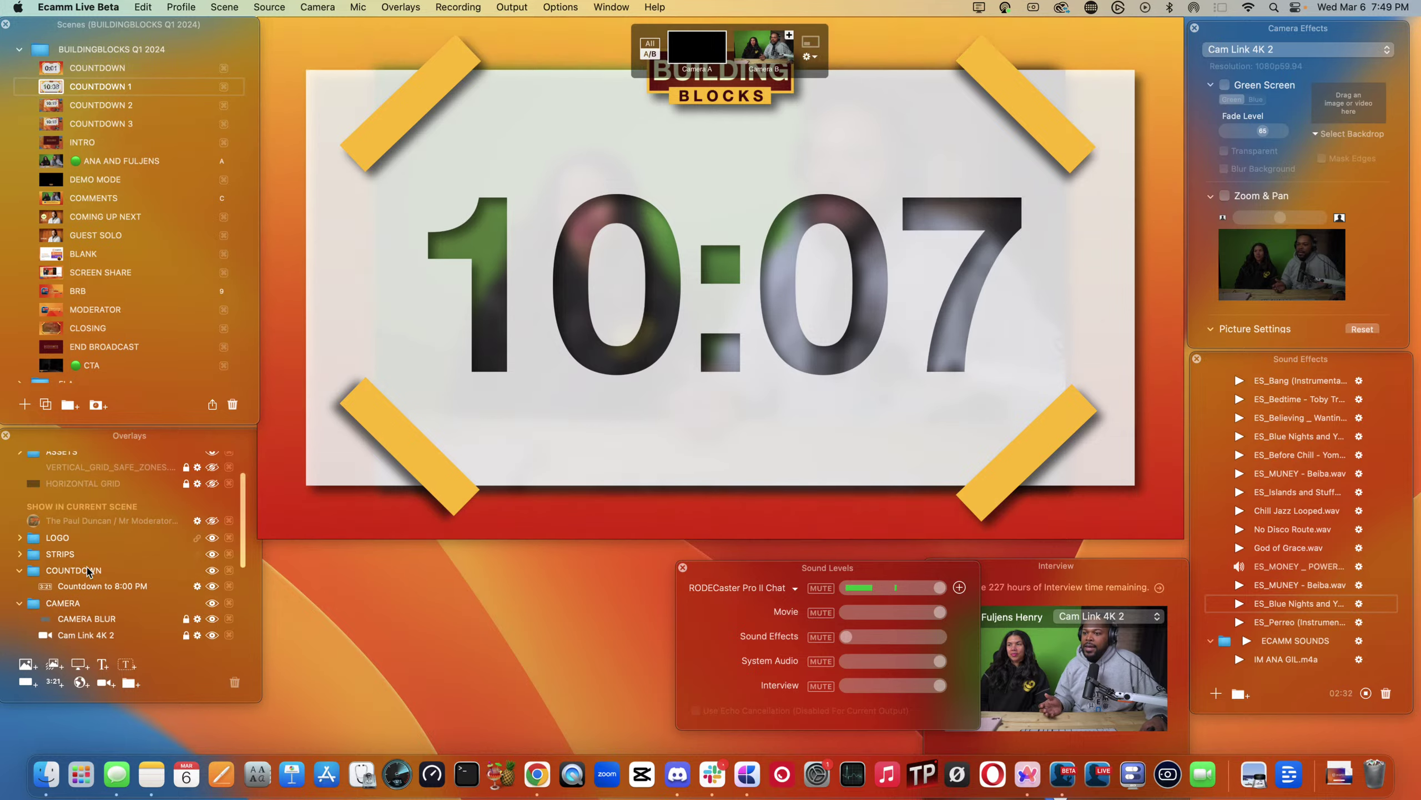
scroll(88, 571, down, 1)
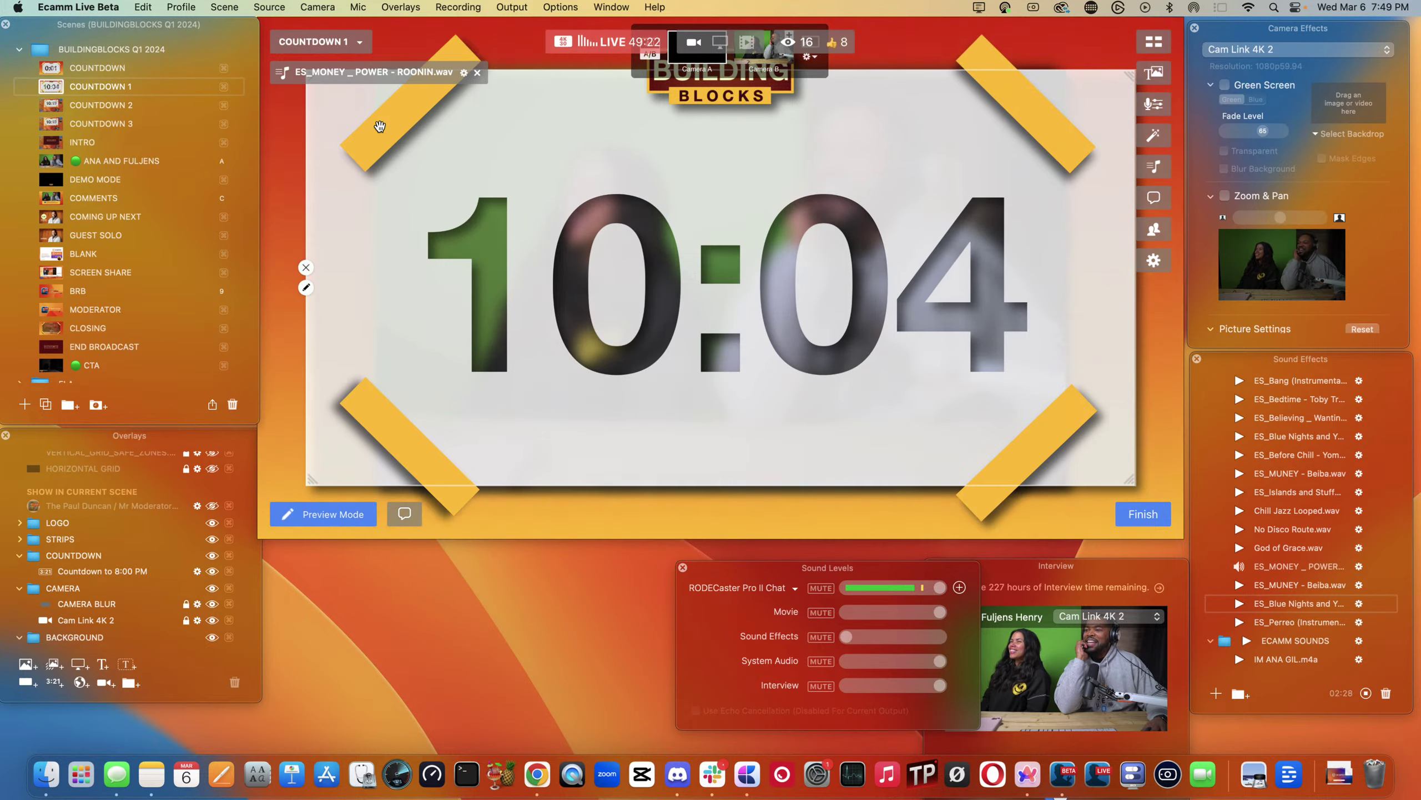
scroll(71, 638, down, 1)
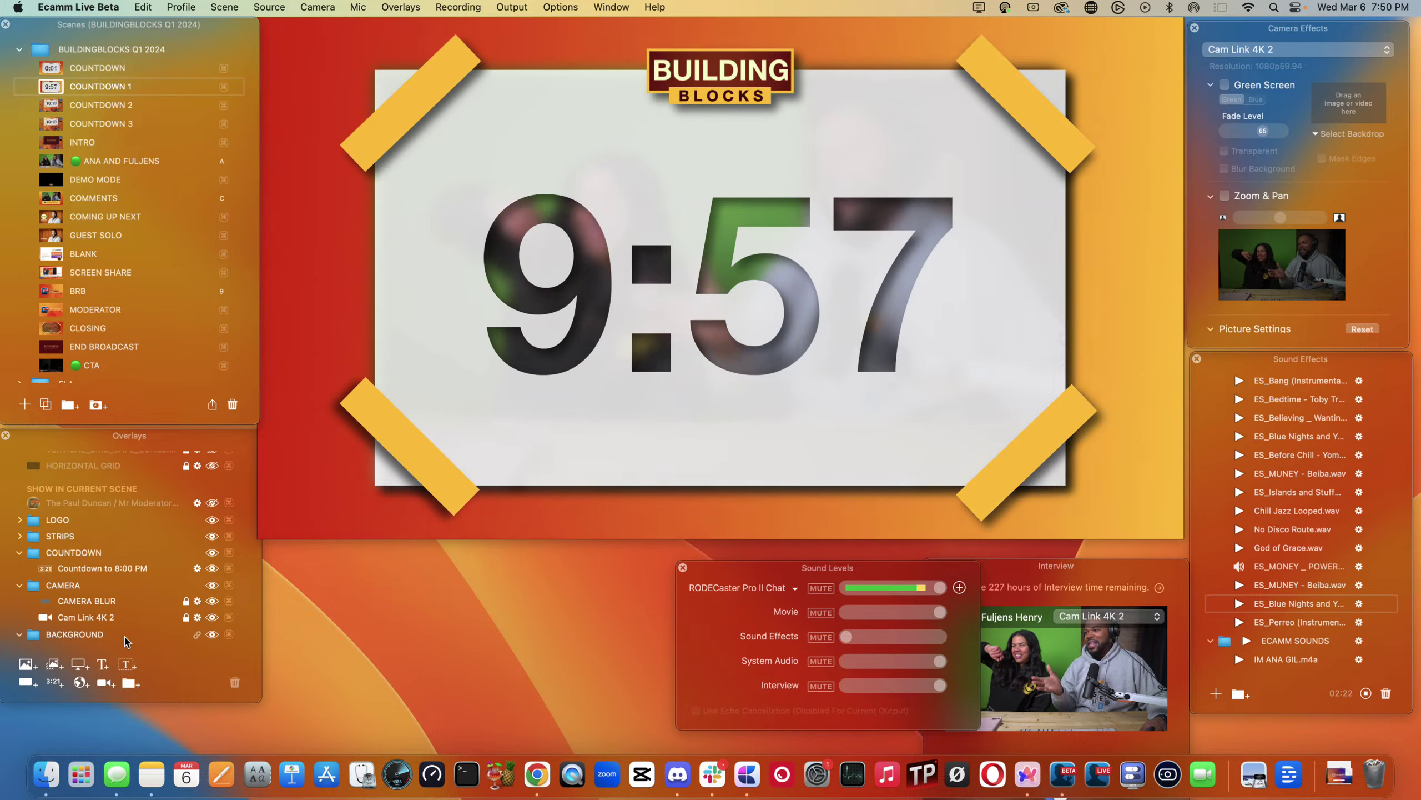
scroll(73, 607, down, 3)
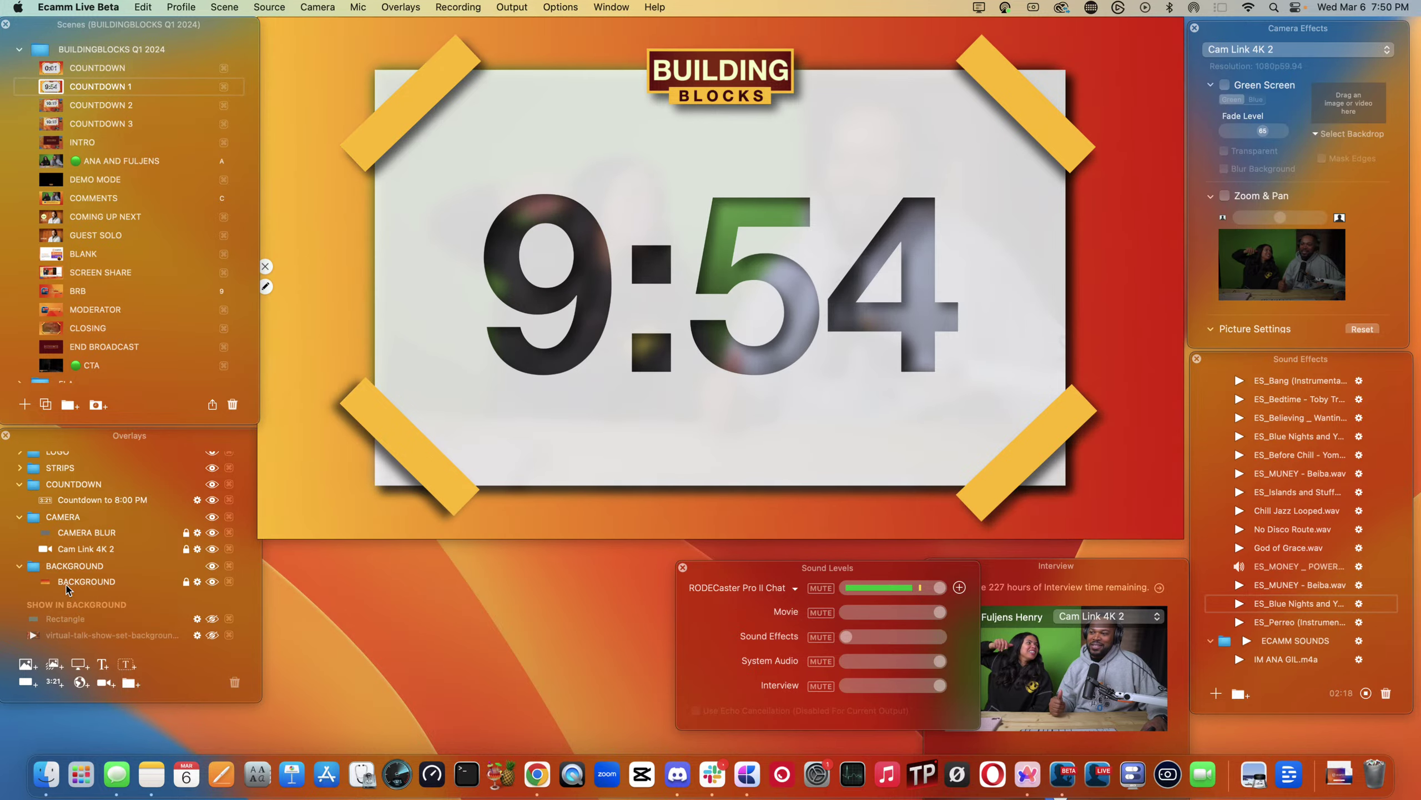
scroll(70, 590, up, 2)
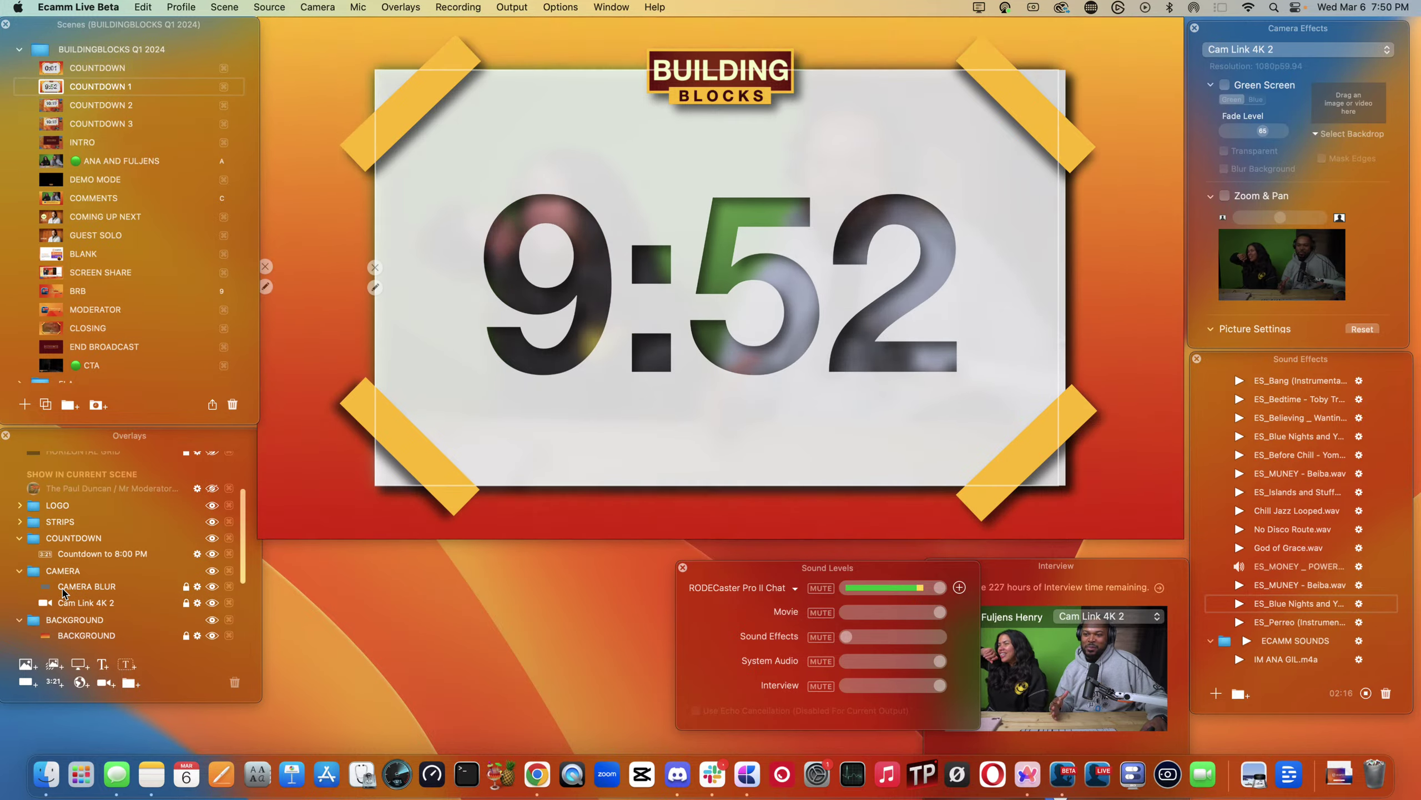
scroll(65, 593, down, 1)
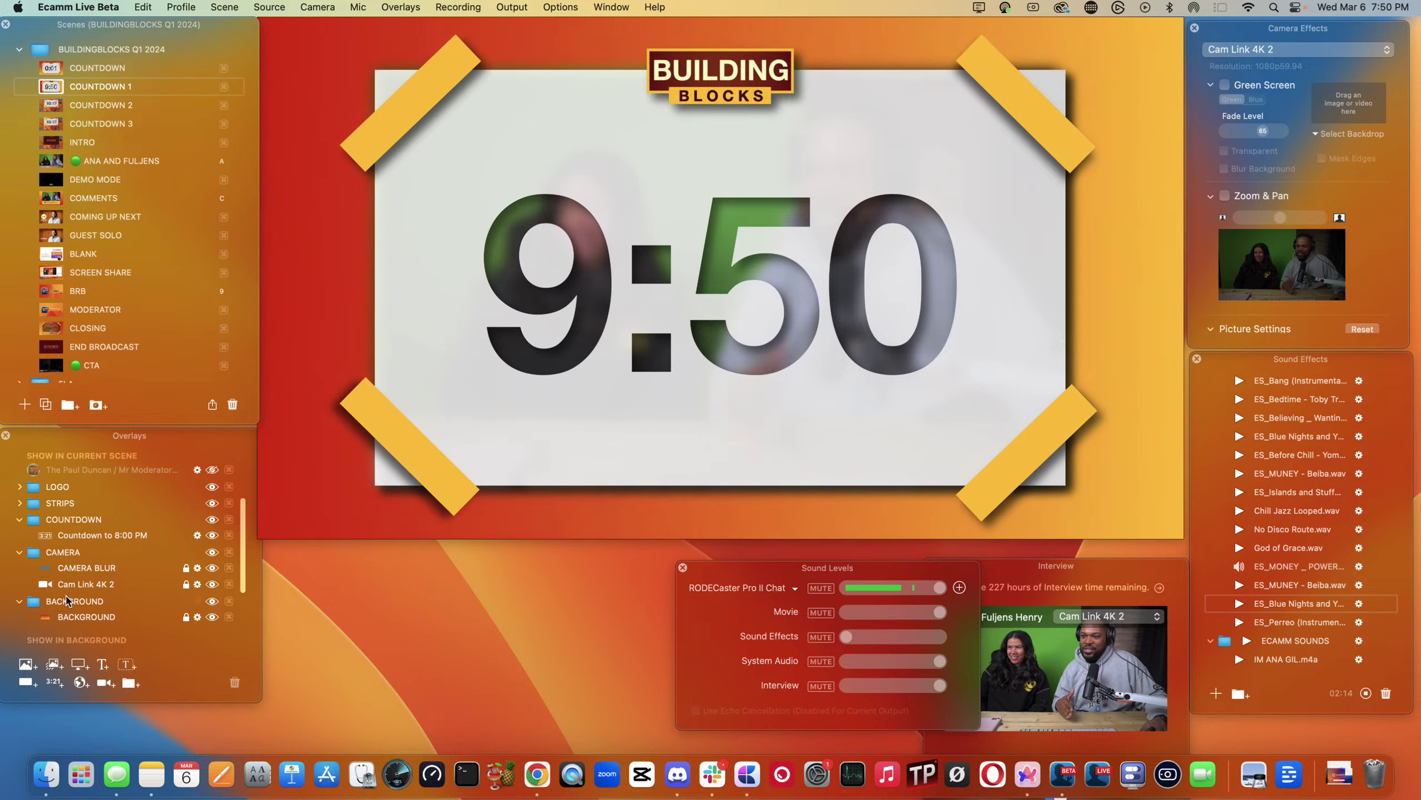
scroll(129, 588, down, 1)
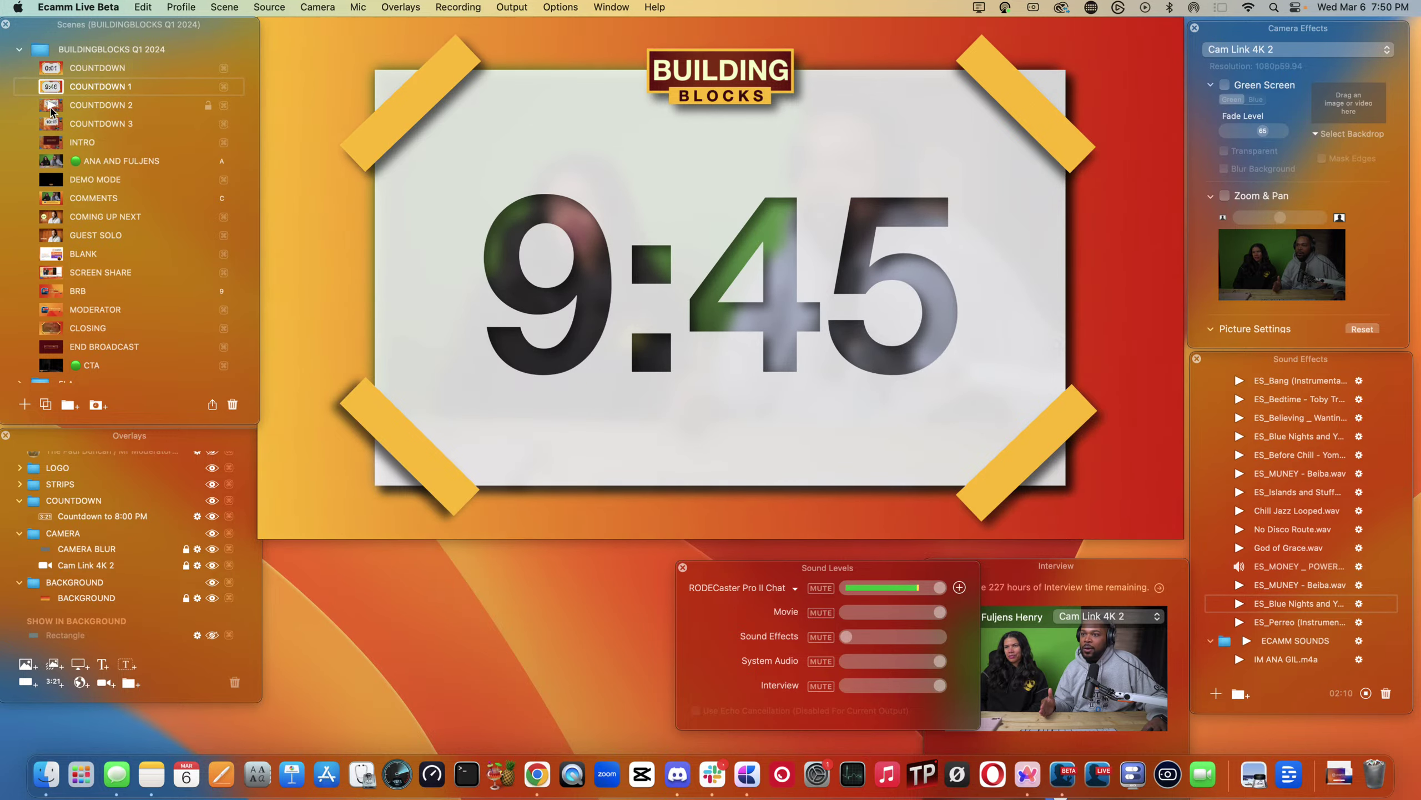
scroll(140, 560, down, 3)
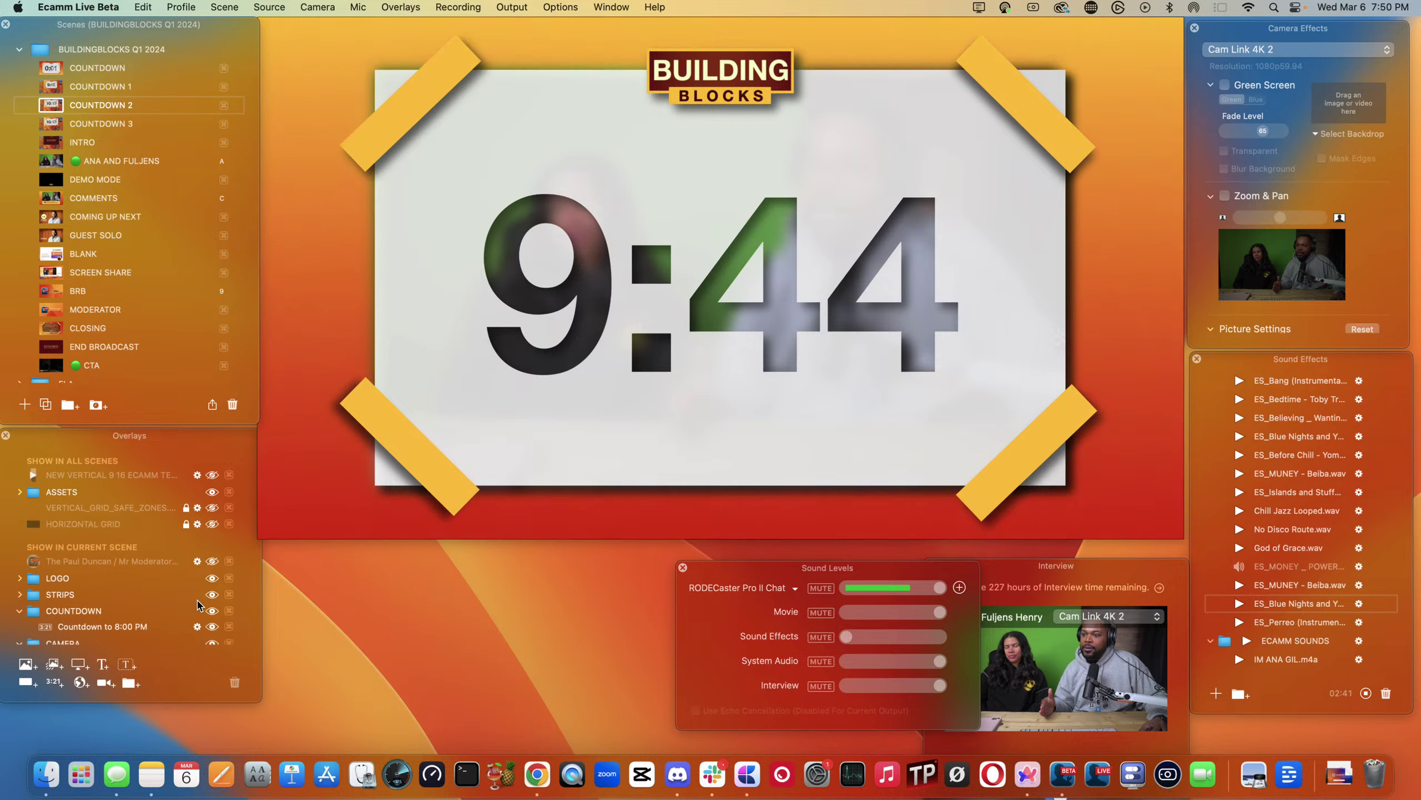
scroll(191, 565, down, 1)
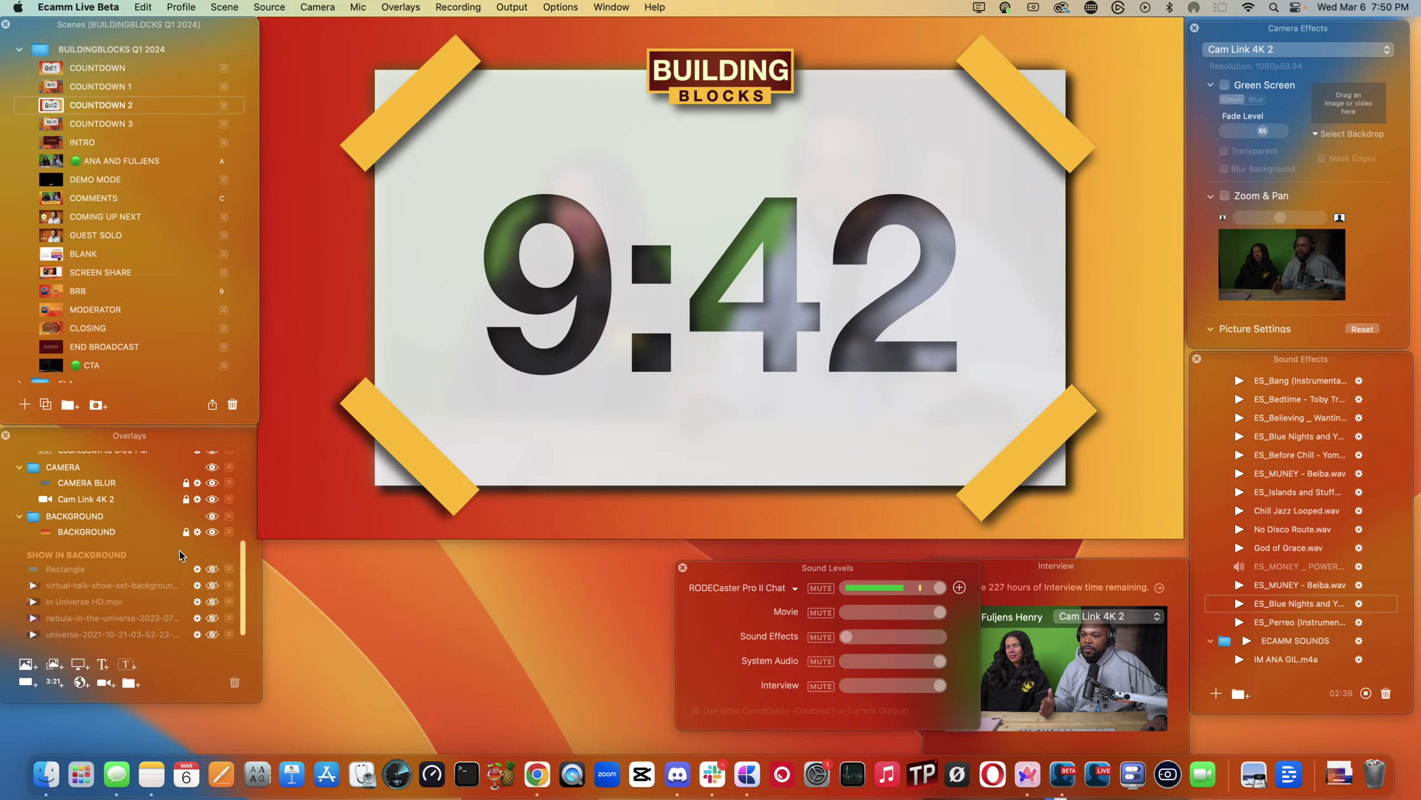
click(197, 532)
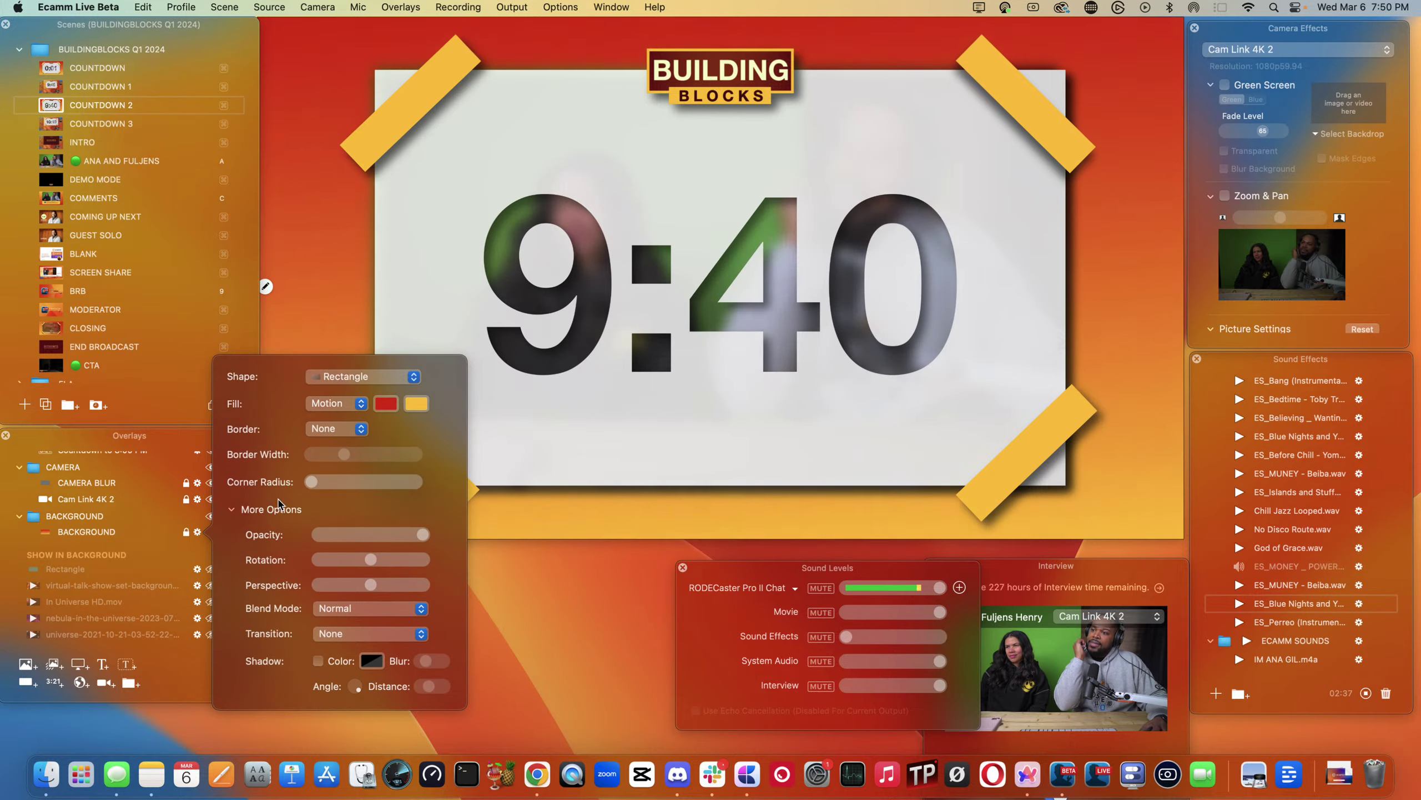
- Replace the yellow fill of the COUNTDOWN 2 background with Midnight navy blue
click(385, 403)
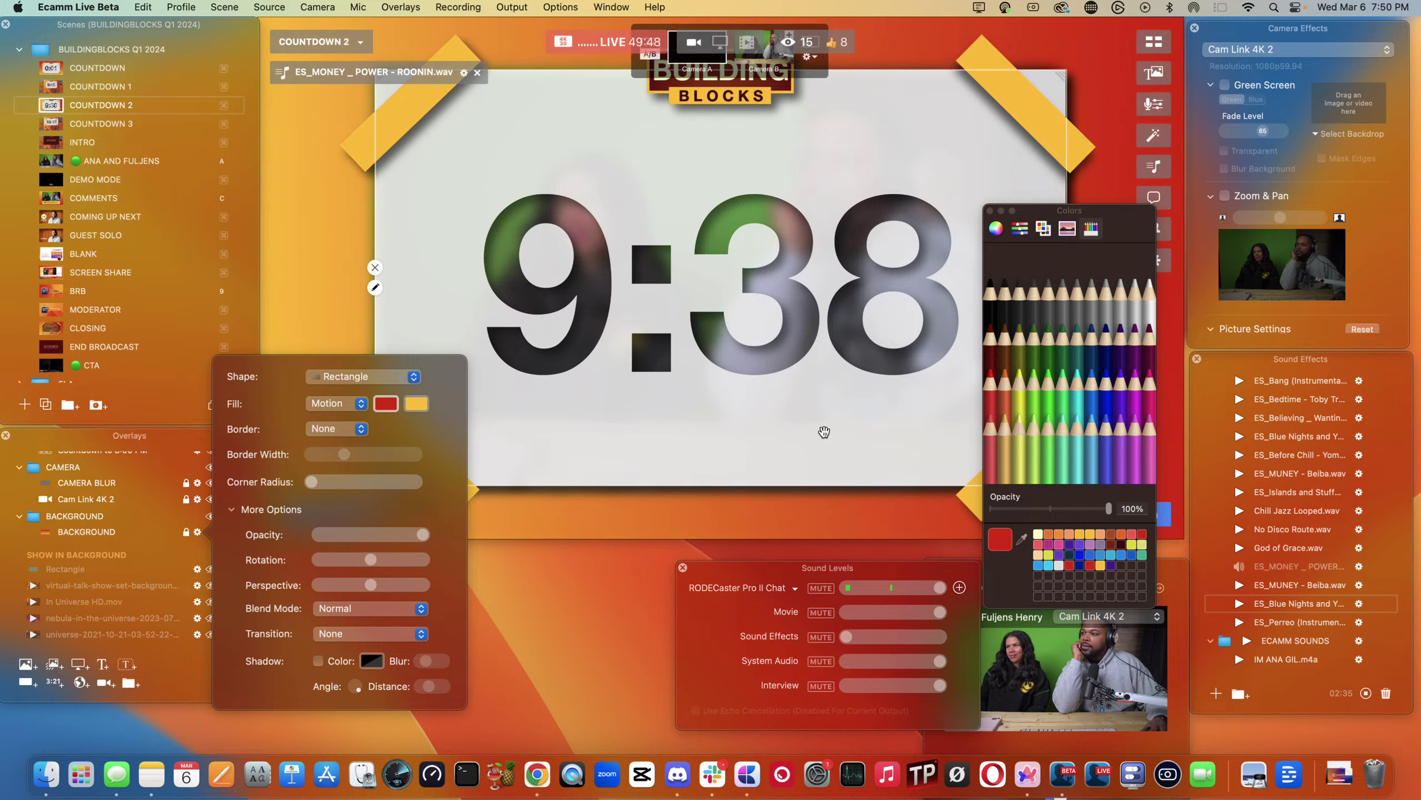
click(416, 404)
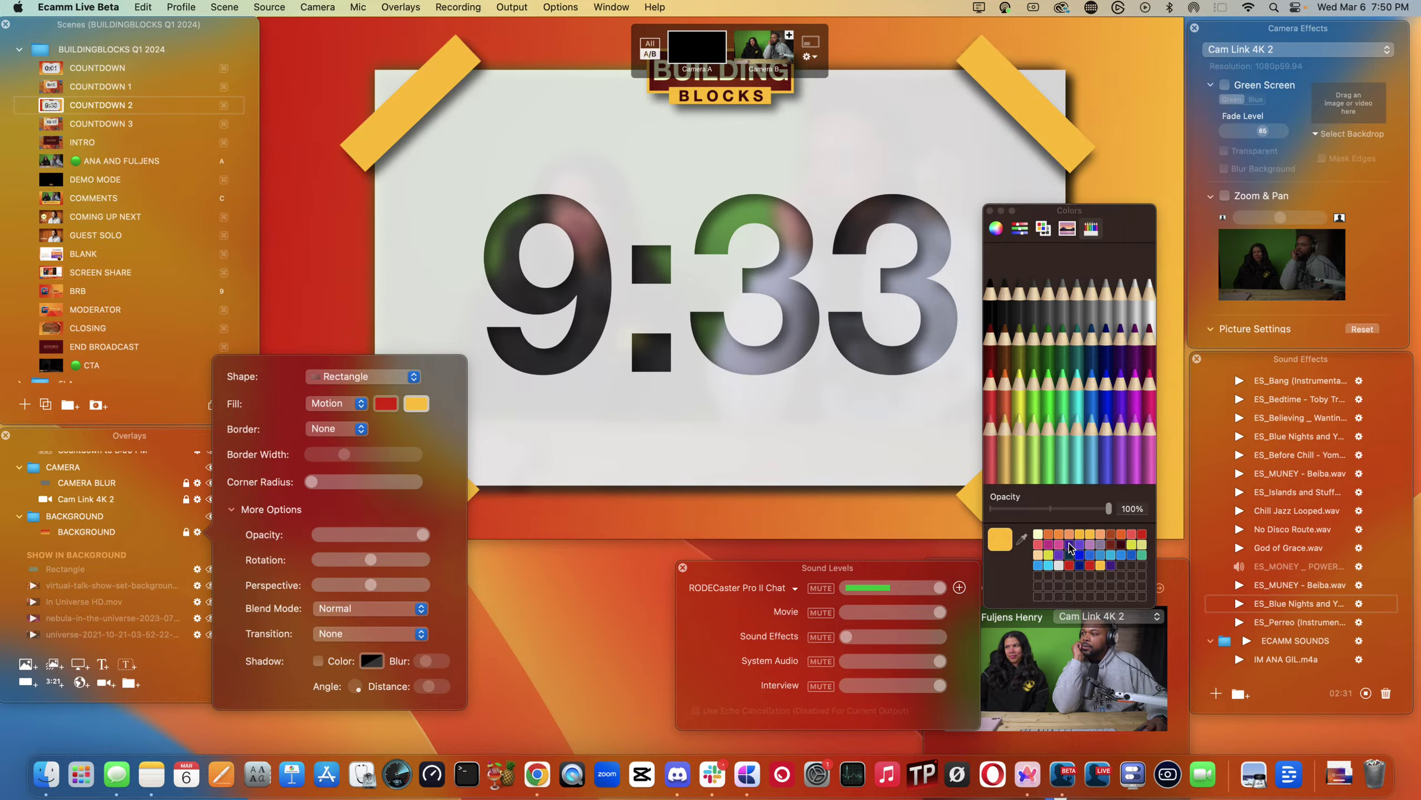
click(1106, 320)
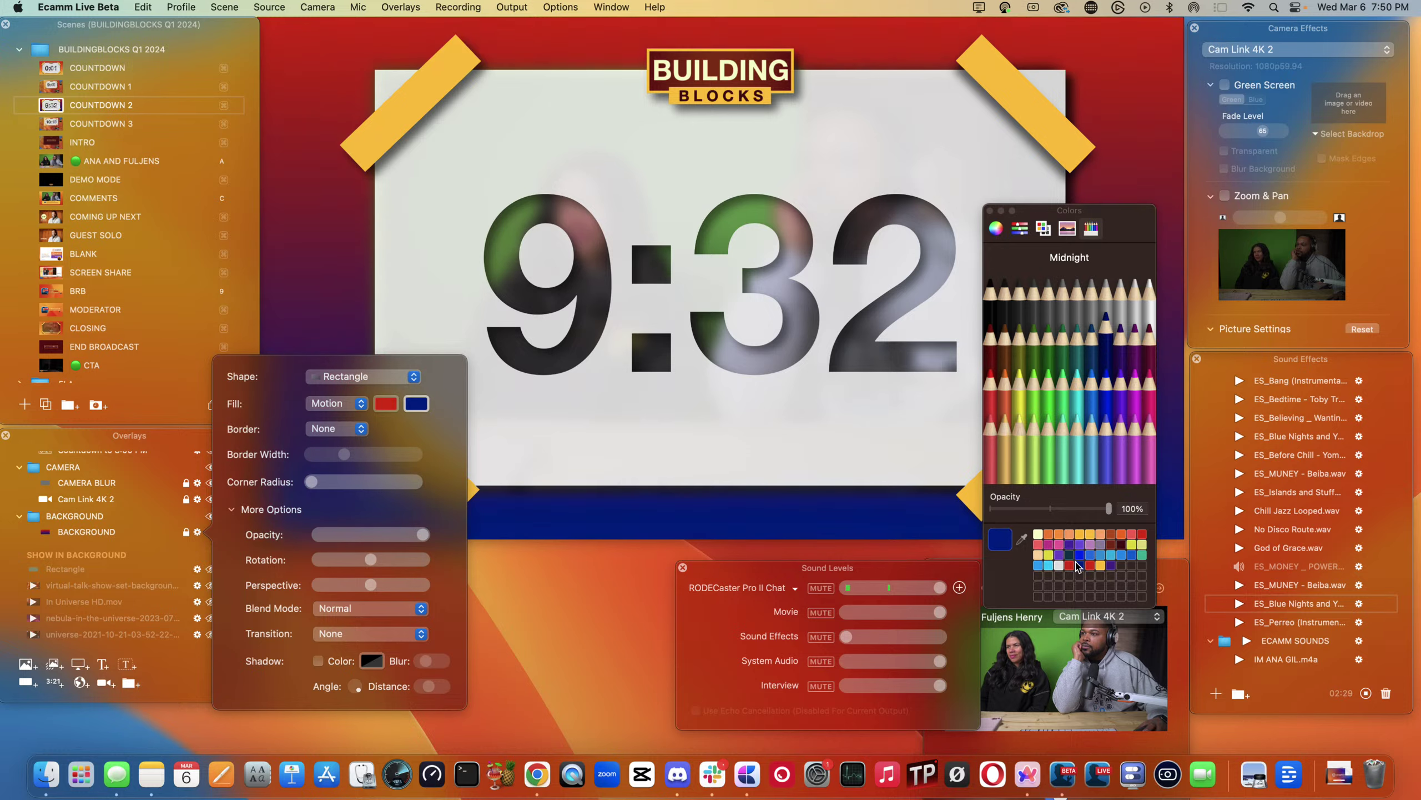
click(356, 145)
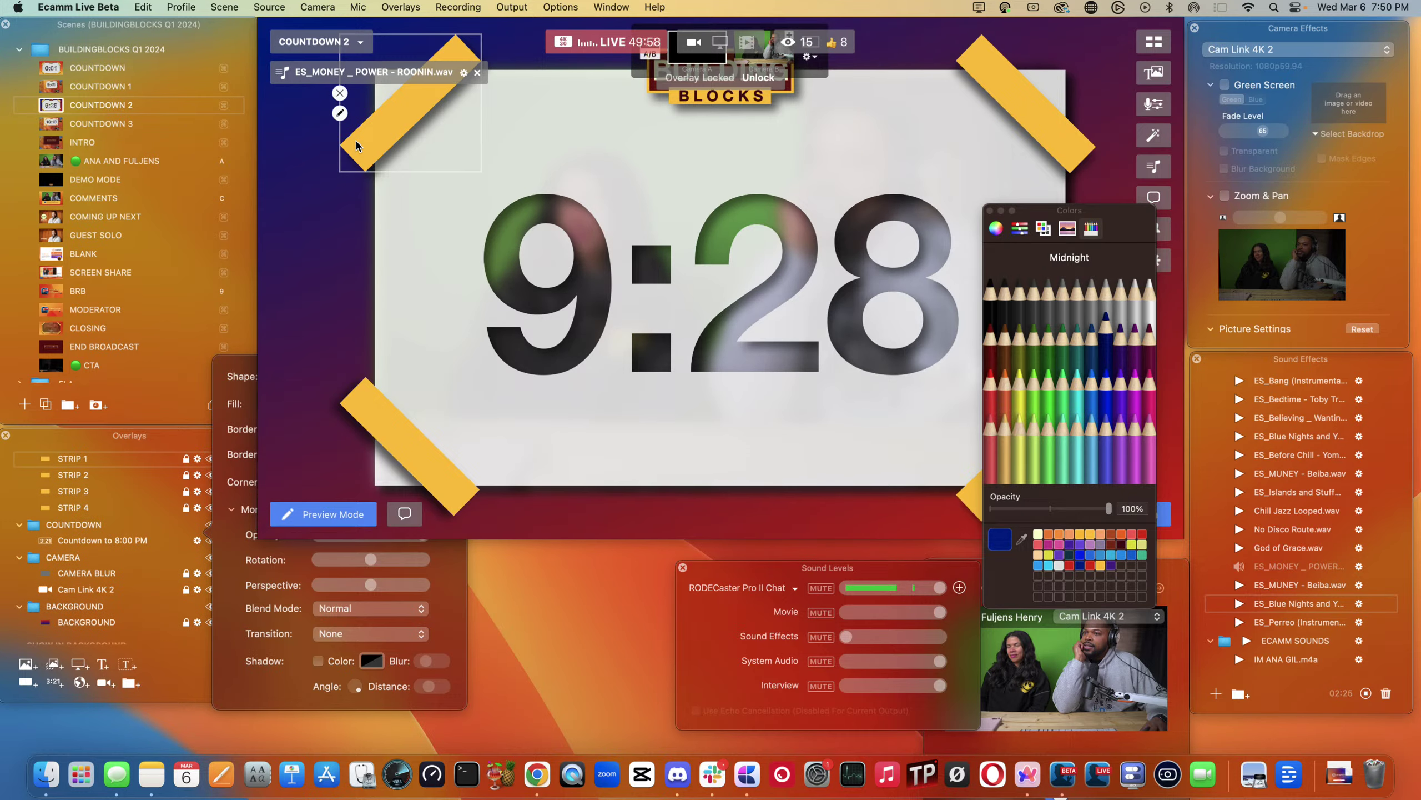
click(339, 114)
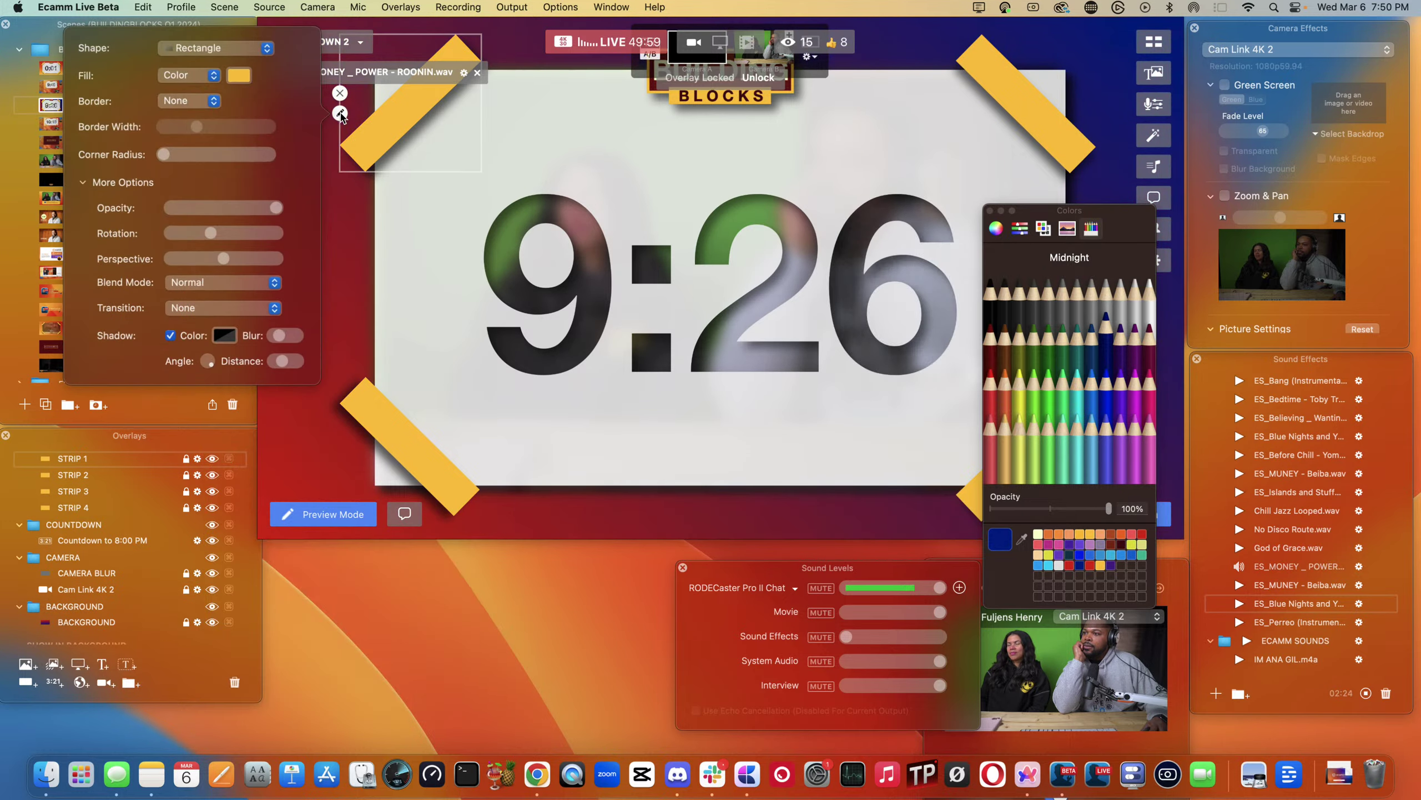
click(367, 330)
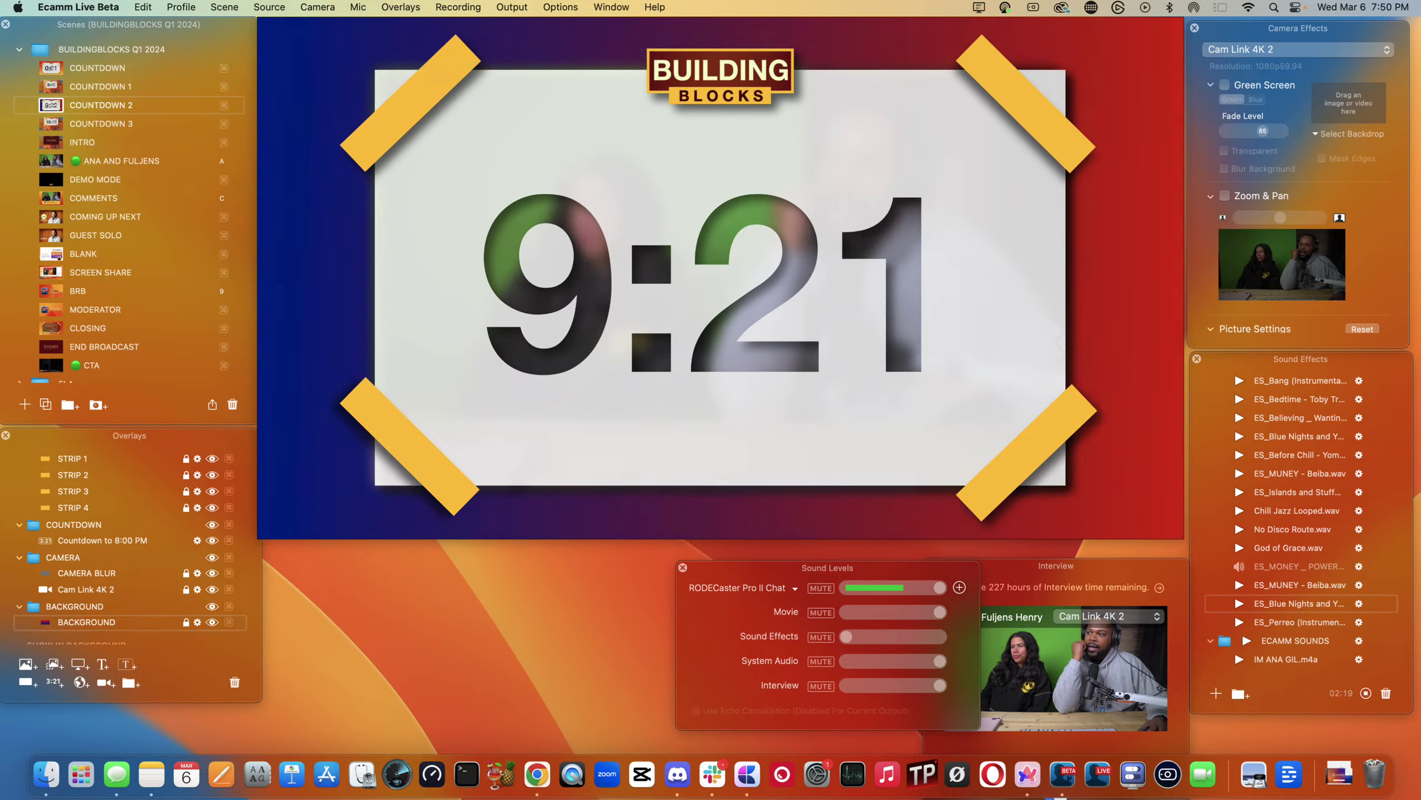
- Run COUNTDOWN 1 twice, then COUNTDOWN 2, finishing on COUNTDOWN 3
click(50, 105)
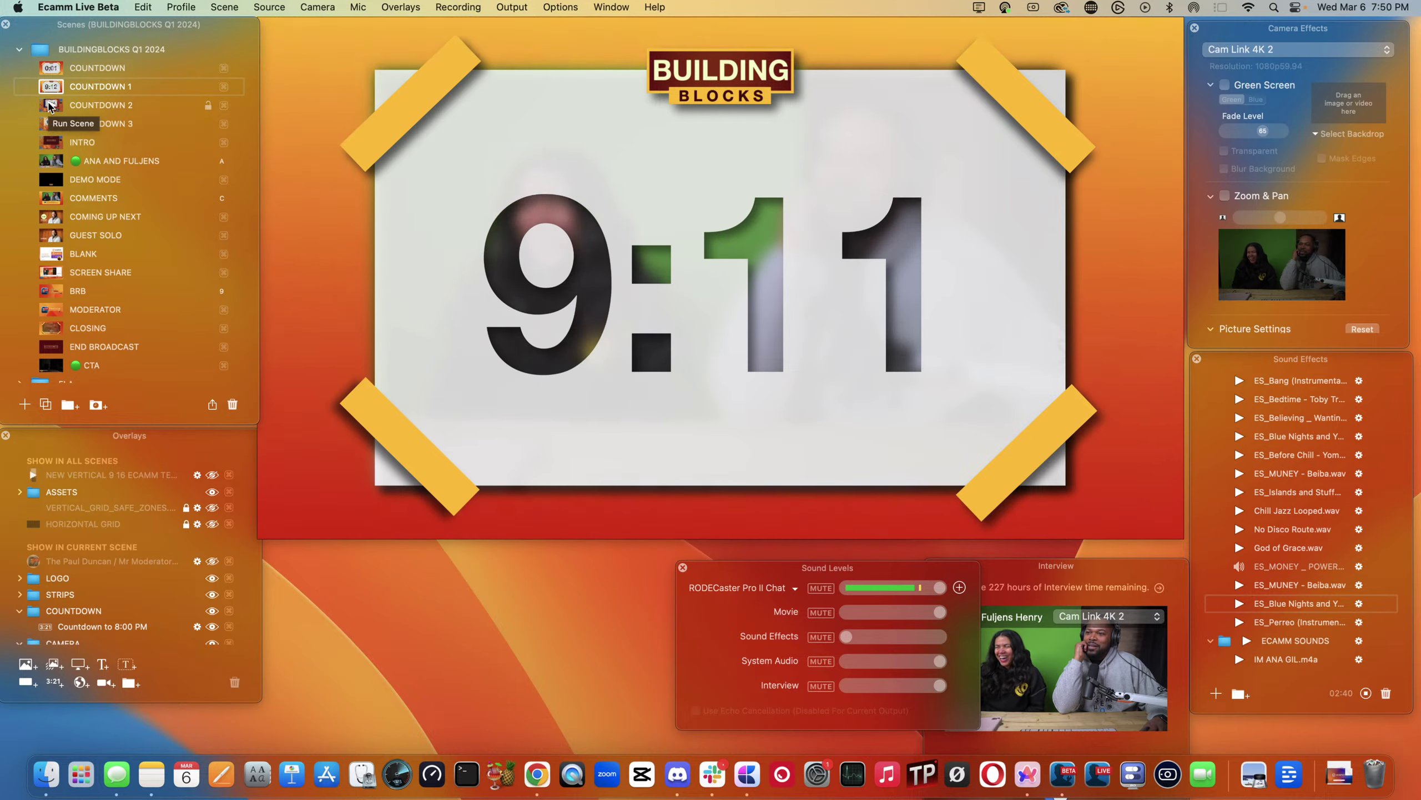
click(50, 106)
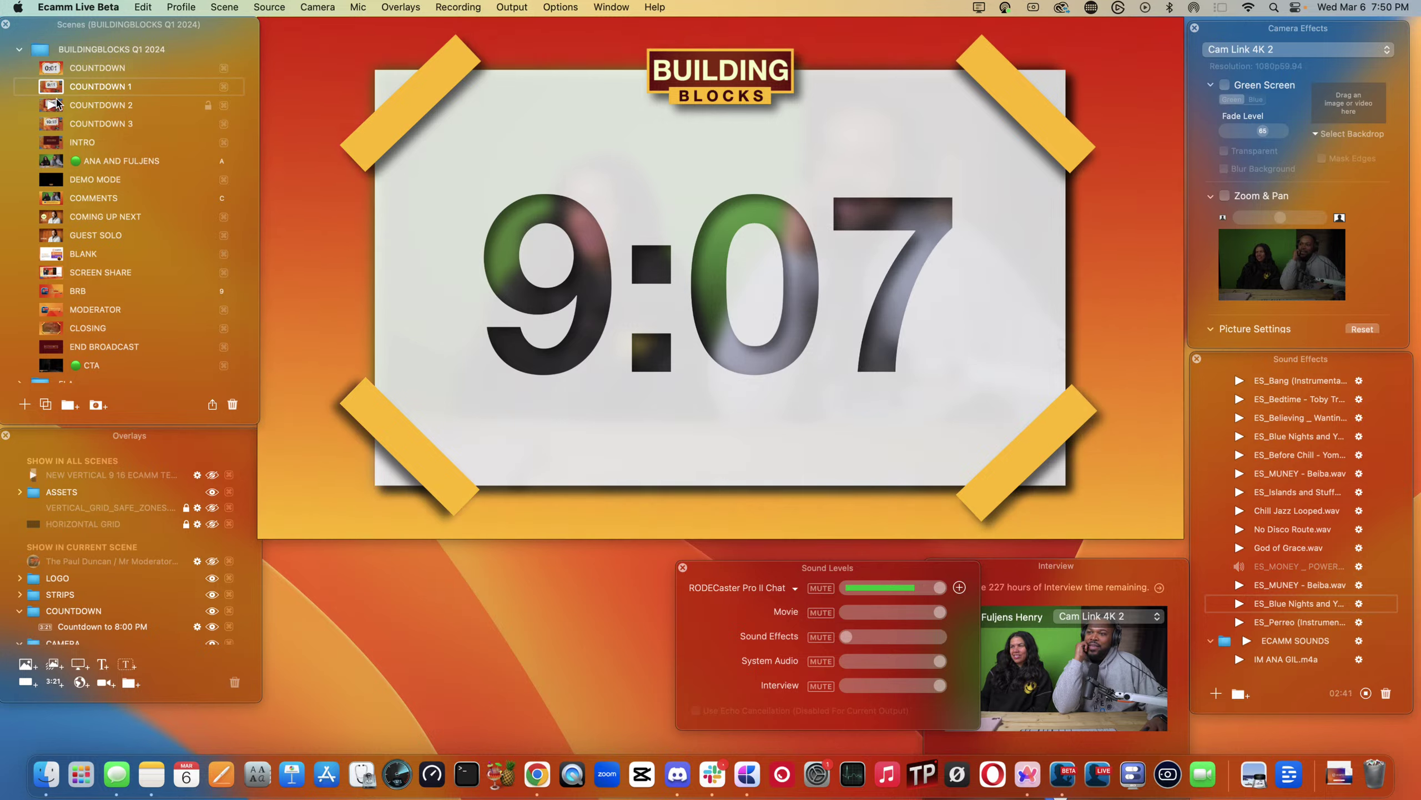
click(52, 106)
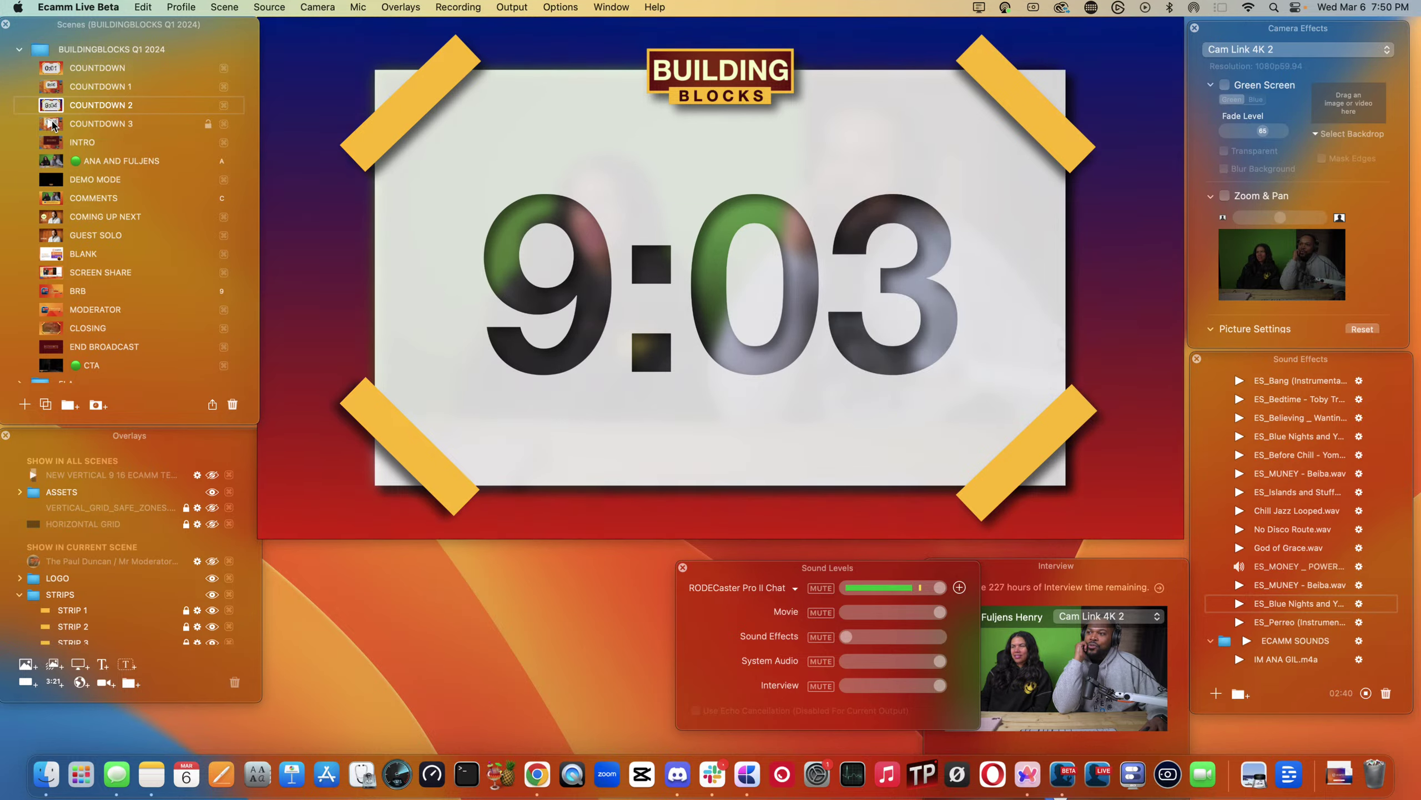
click(52, 124)
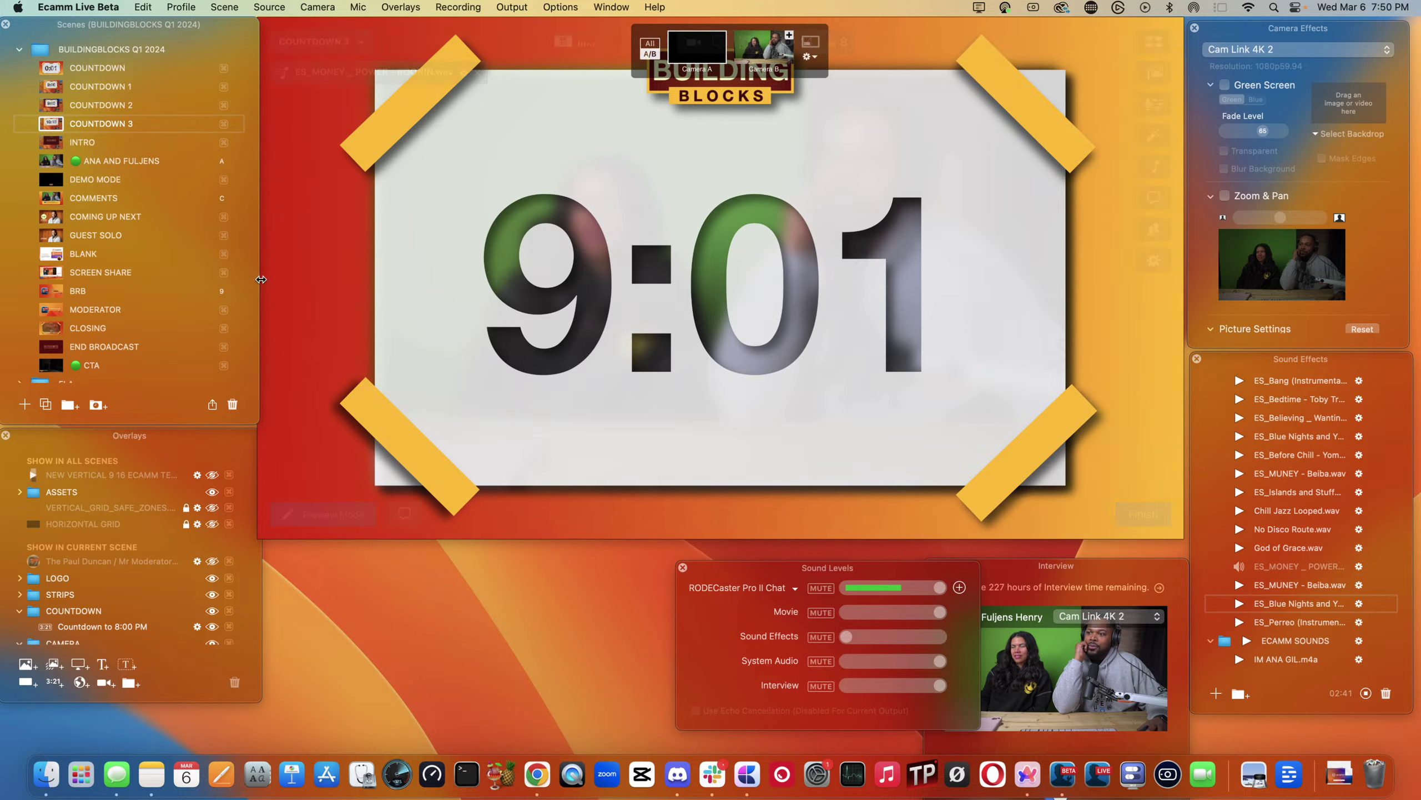
- Swap the COUNTDOWN 3 background's red fill for Turquoise, keeping the yellow
click(266, 287)
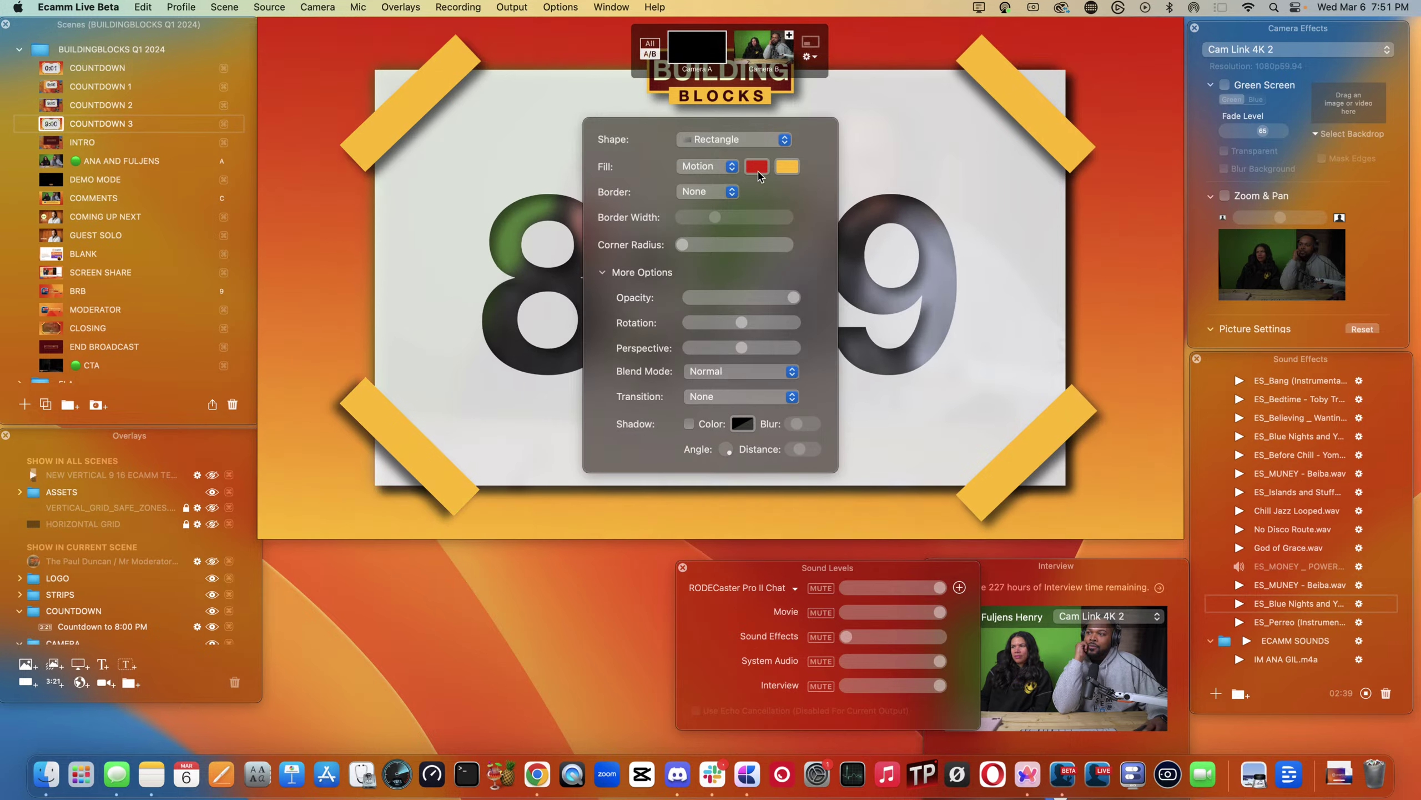
click(757, 167)
click(1076, 387)
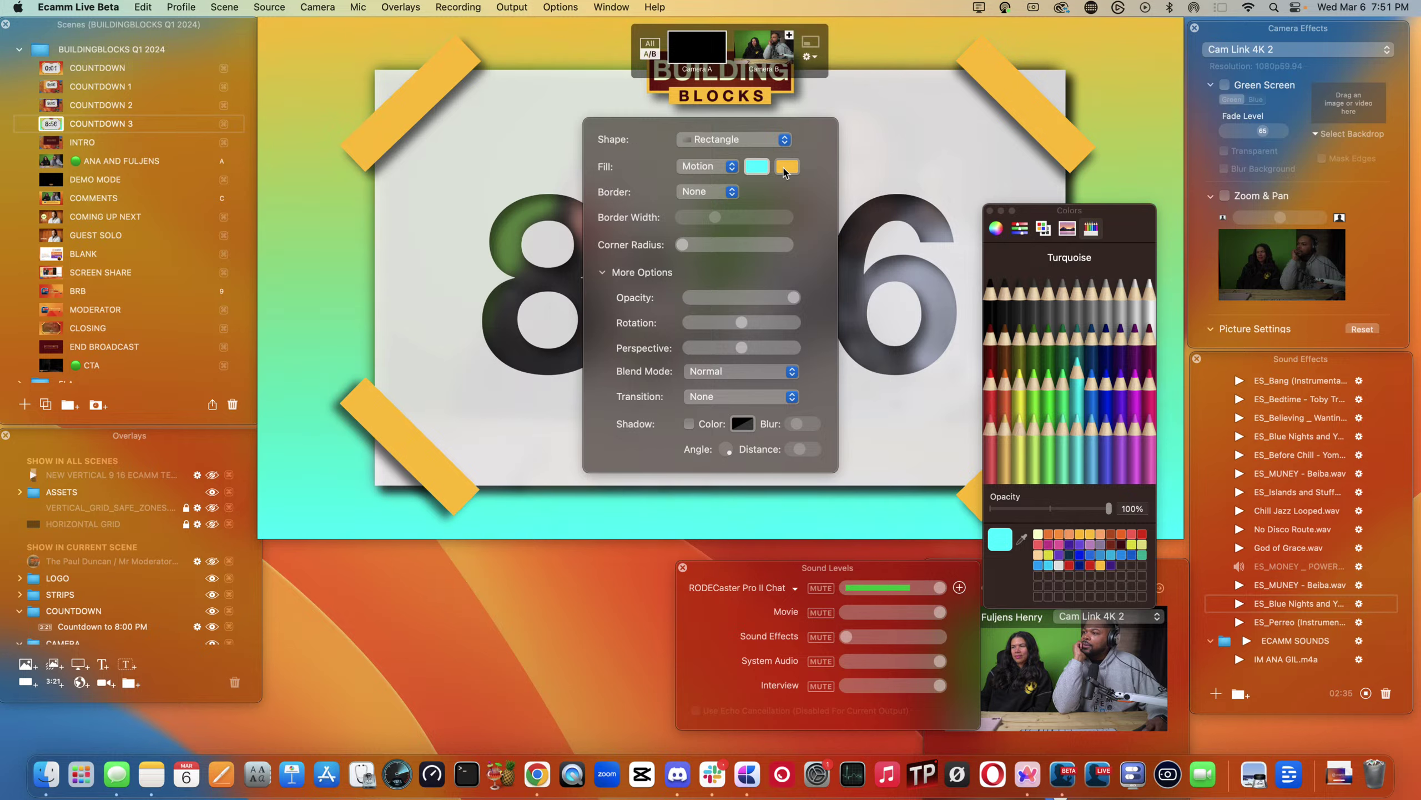
click(990, 211)
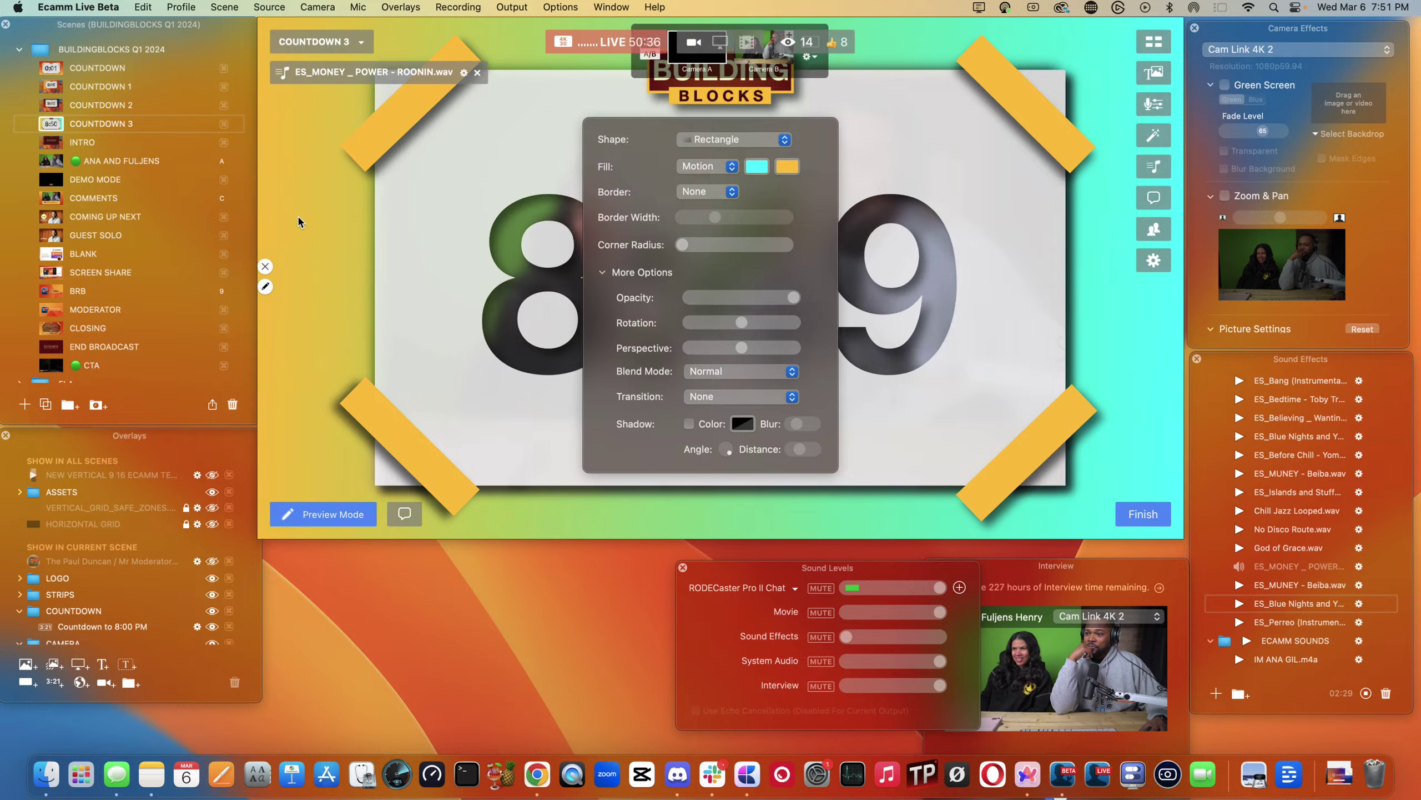
click(467, 255)
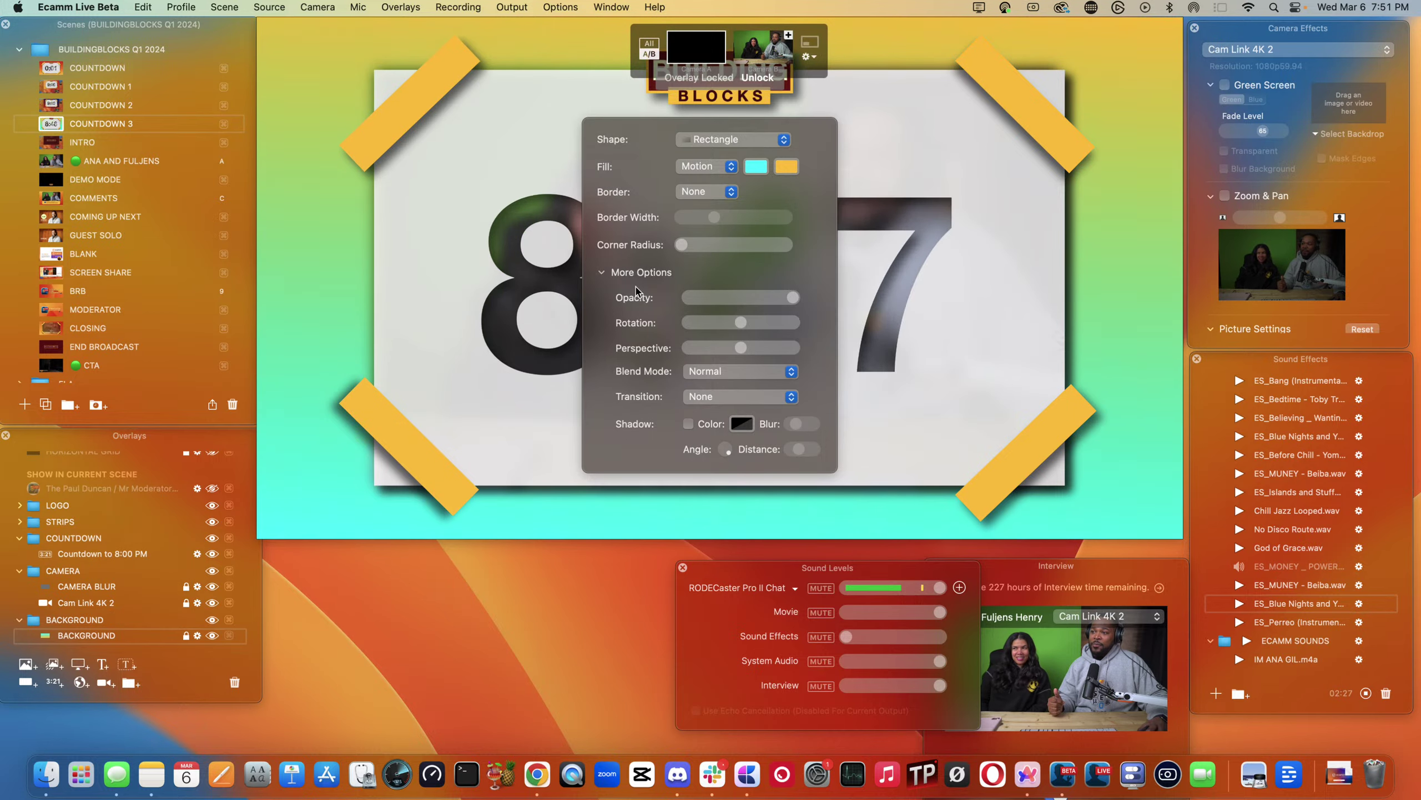
click(373, 287)
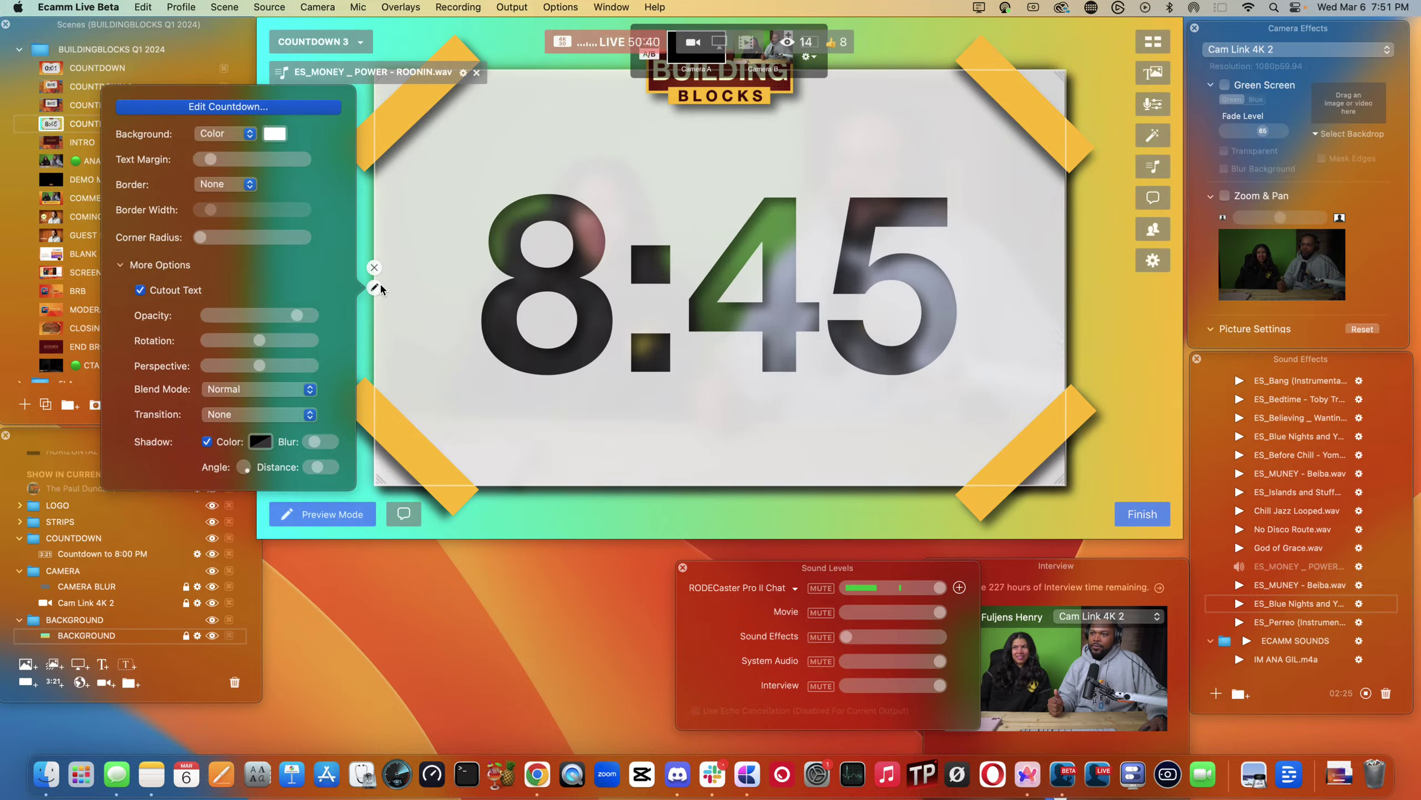
click(324, 257)
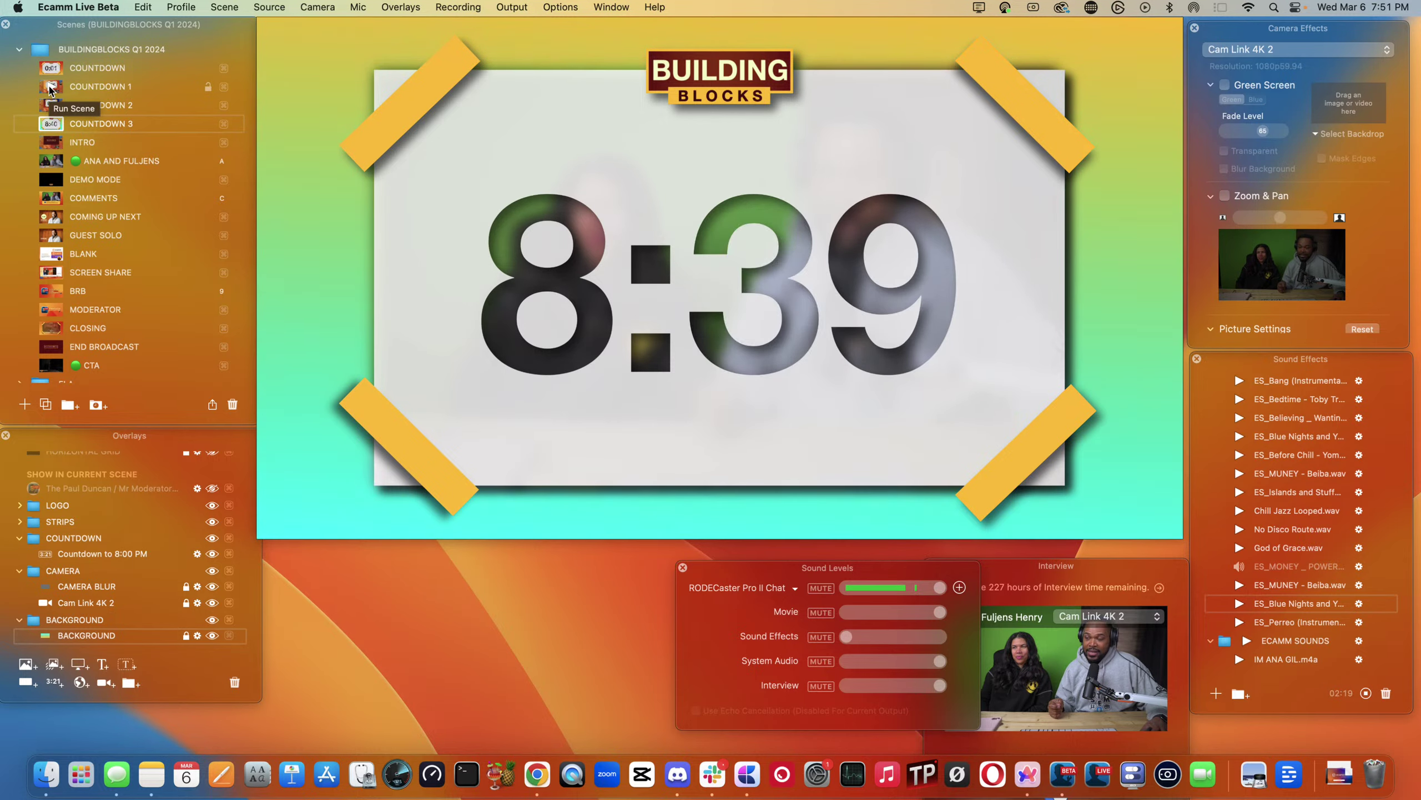
- Switch through COUNTDOWN 1, COUNTDOWN 2 and COUNTDOWN 3 to compare their backgrounds
click(50, 89)
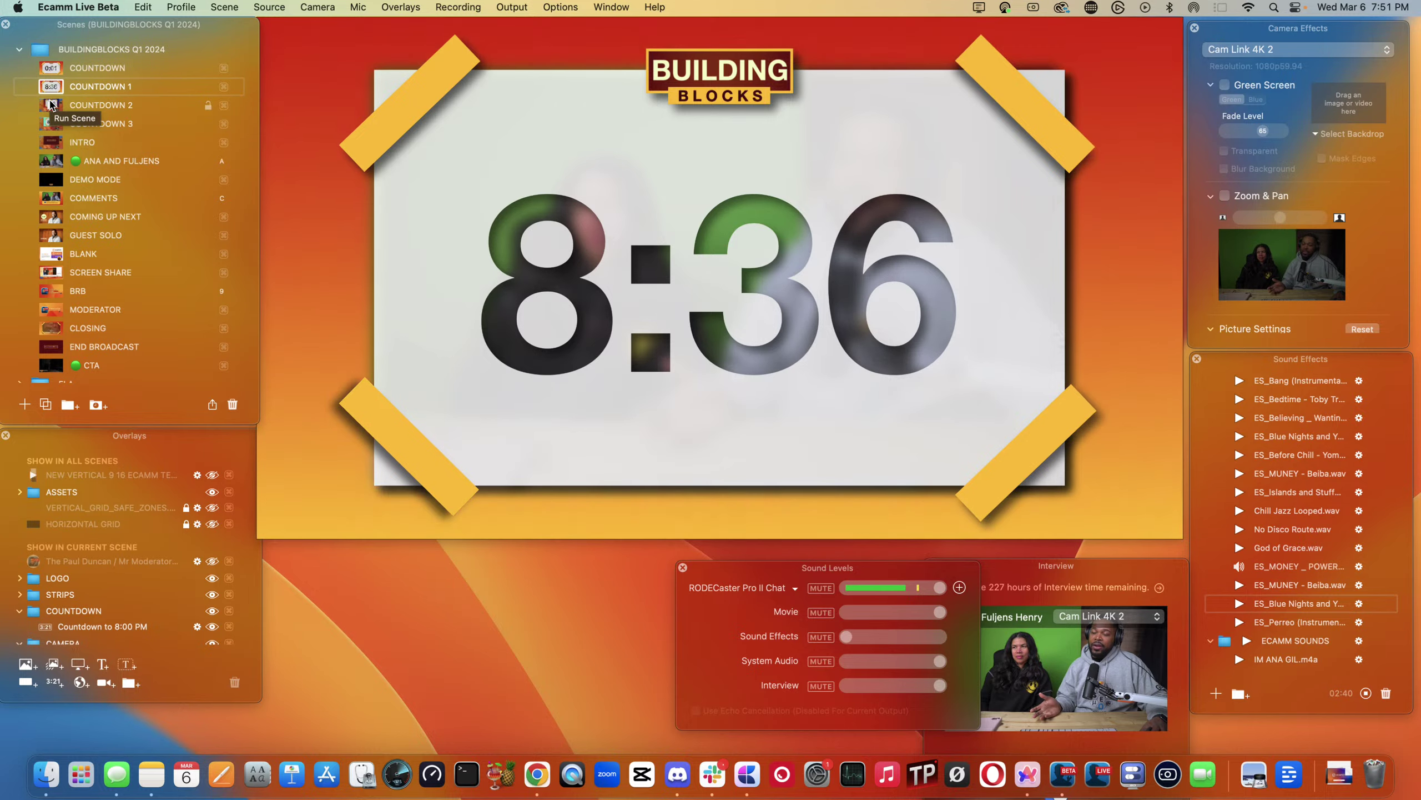
click(51, 105)
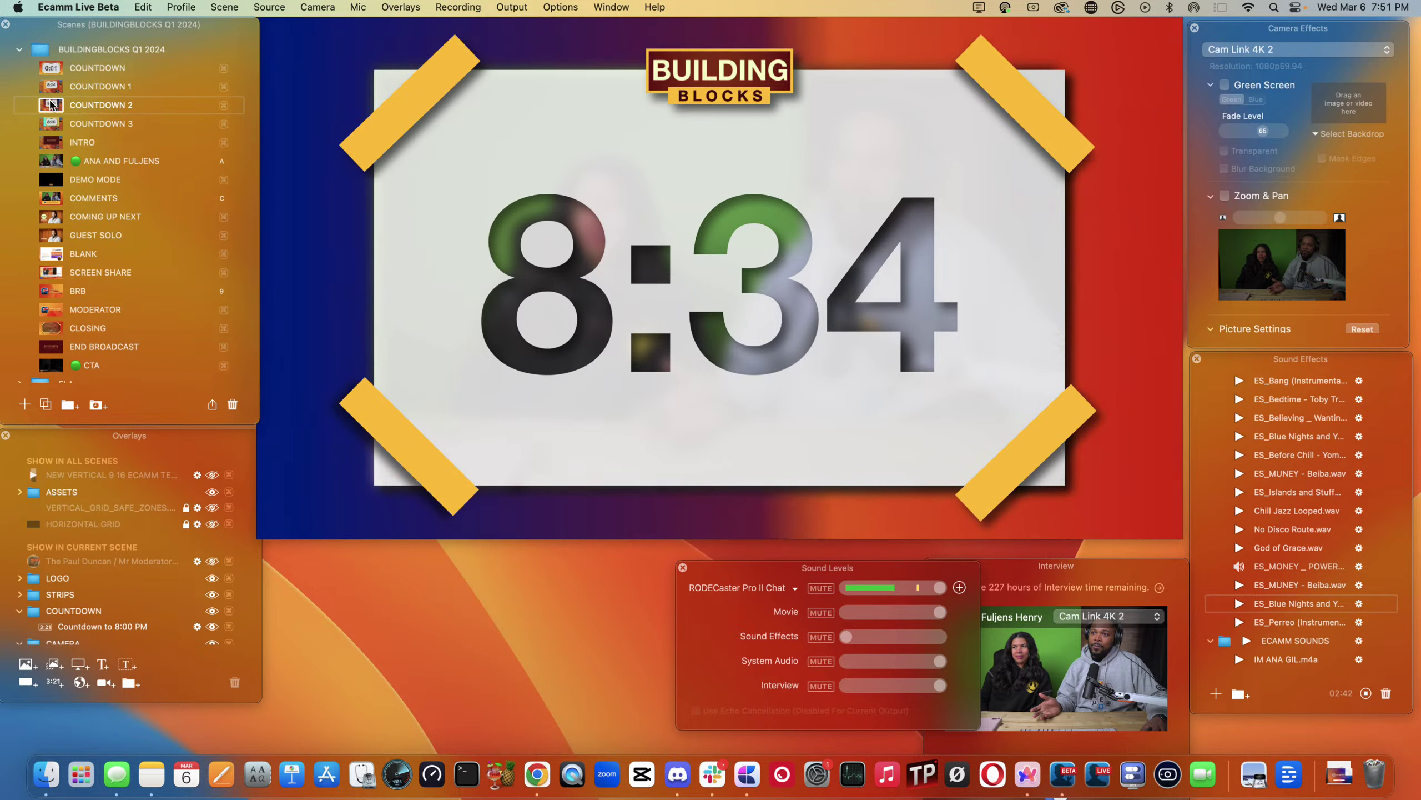
click(51, 123)
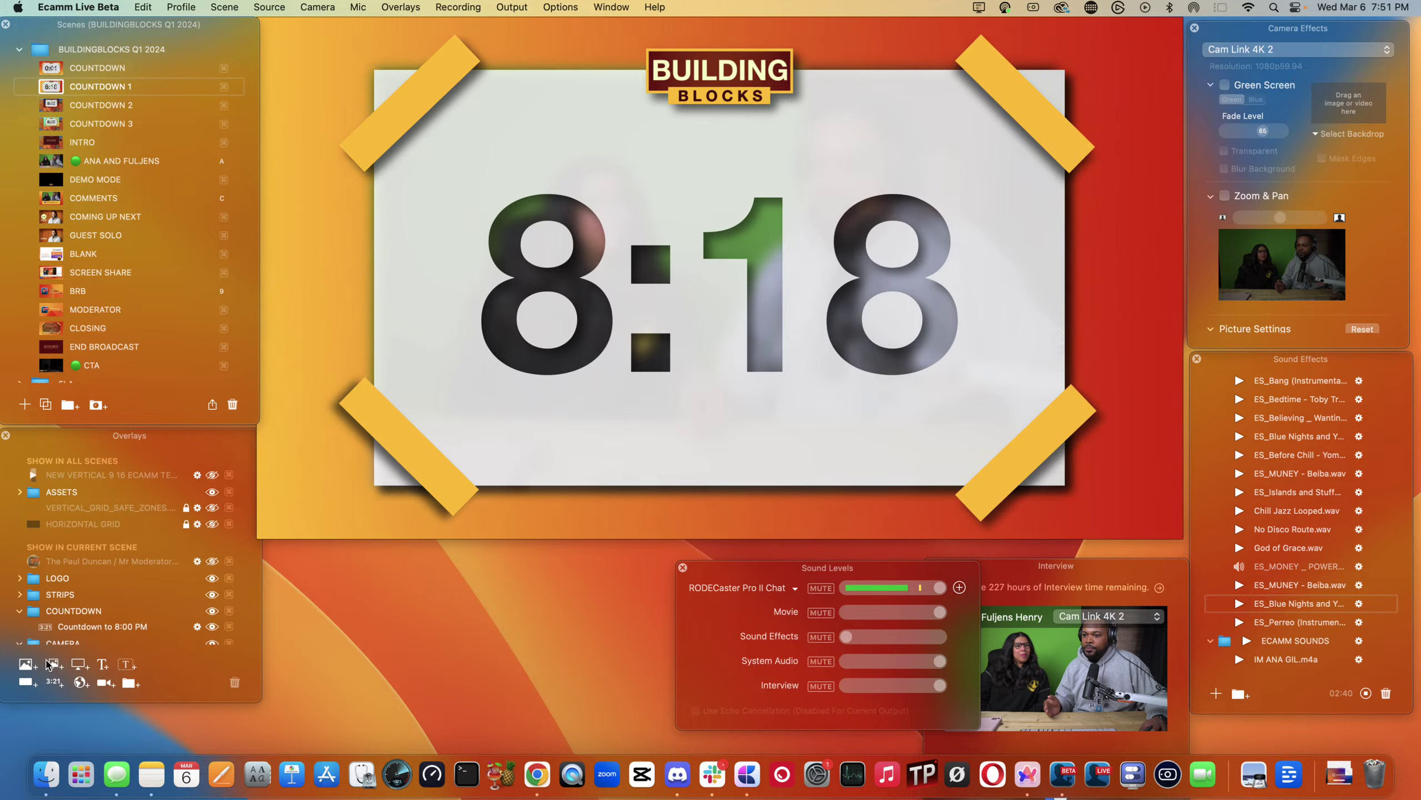
- Start a new 00:00:15 countdown text overlay that goes to the next scene when finished
click(97, 667)
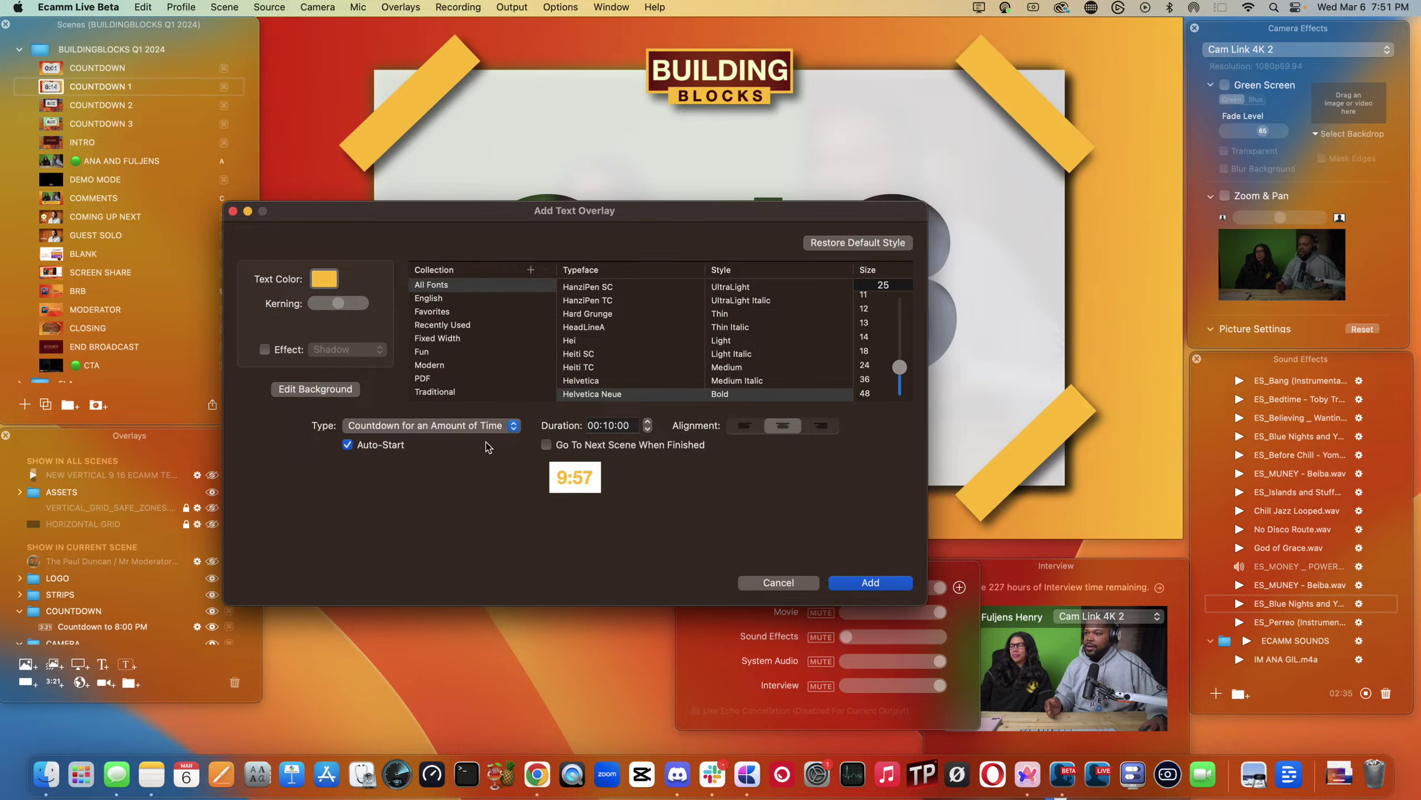
click(546, 445)
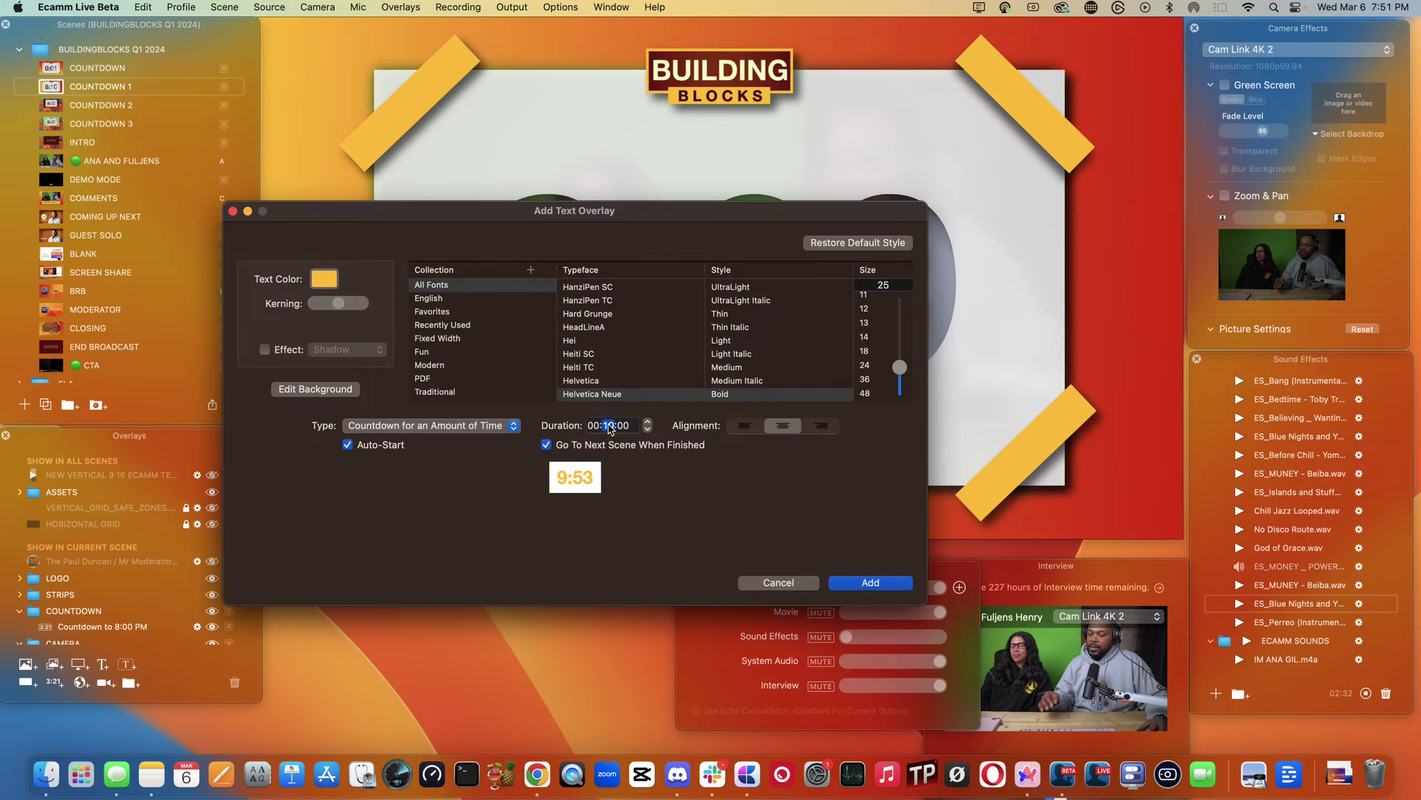
click(622, 429)
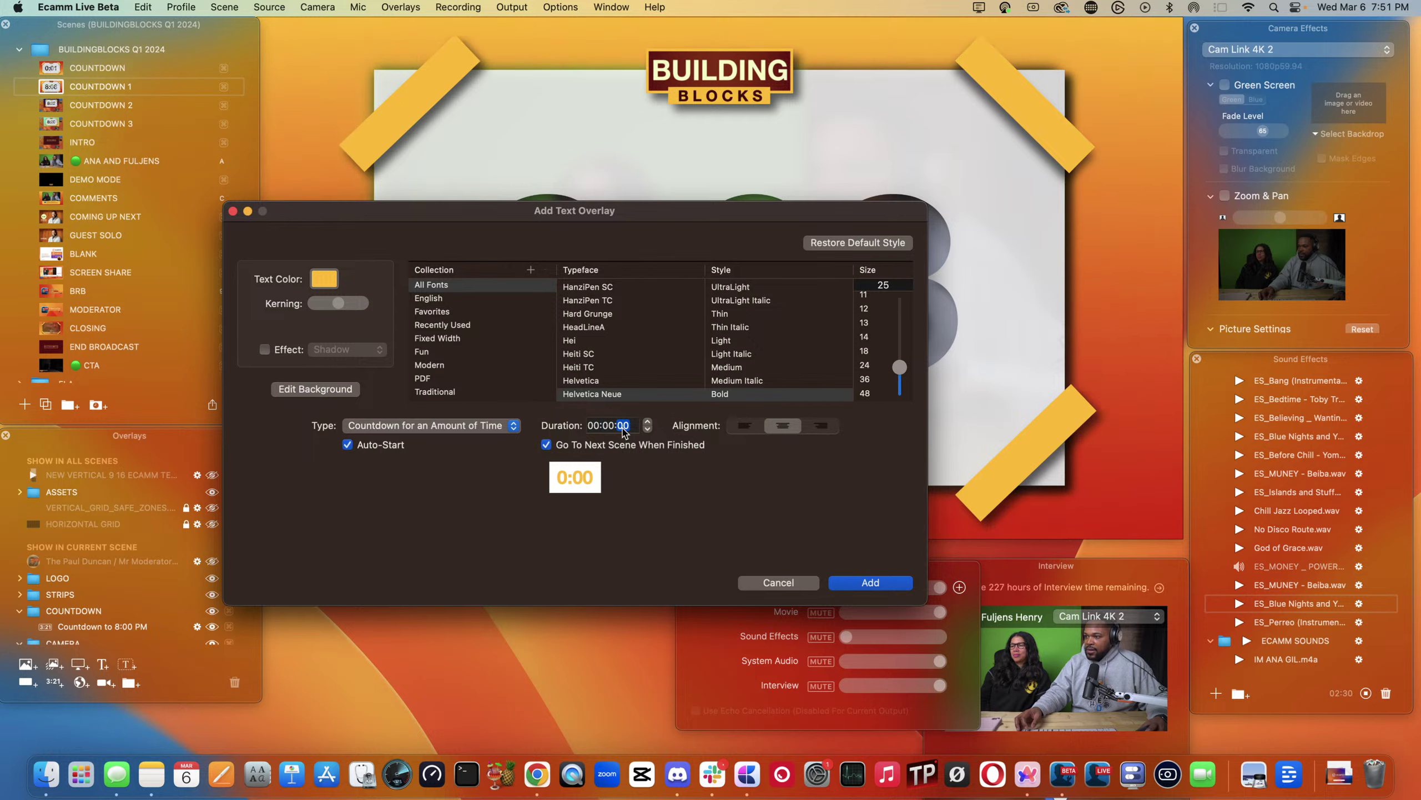
text(10)
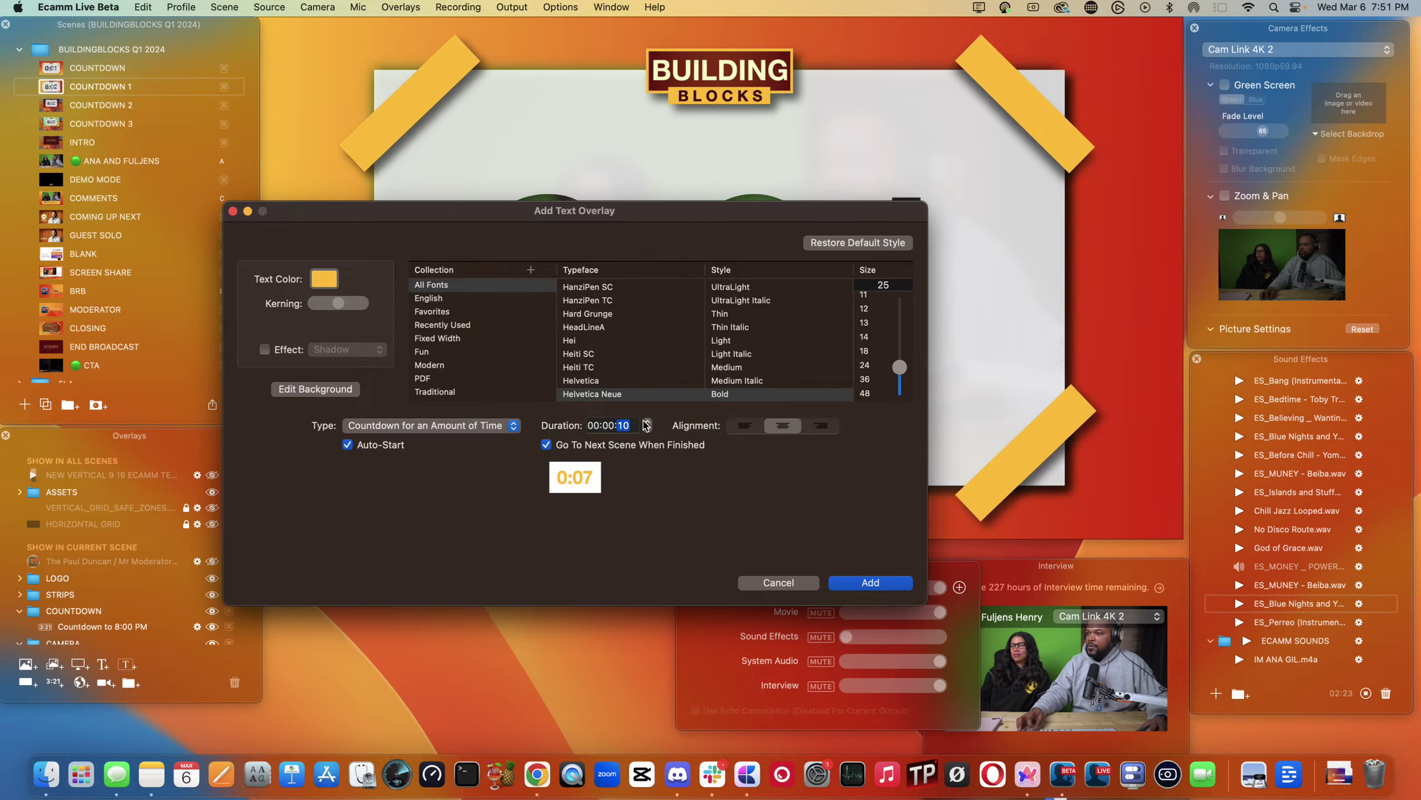
click(649, 422)
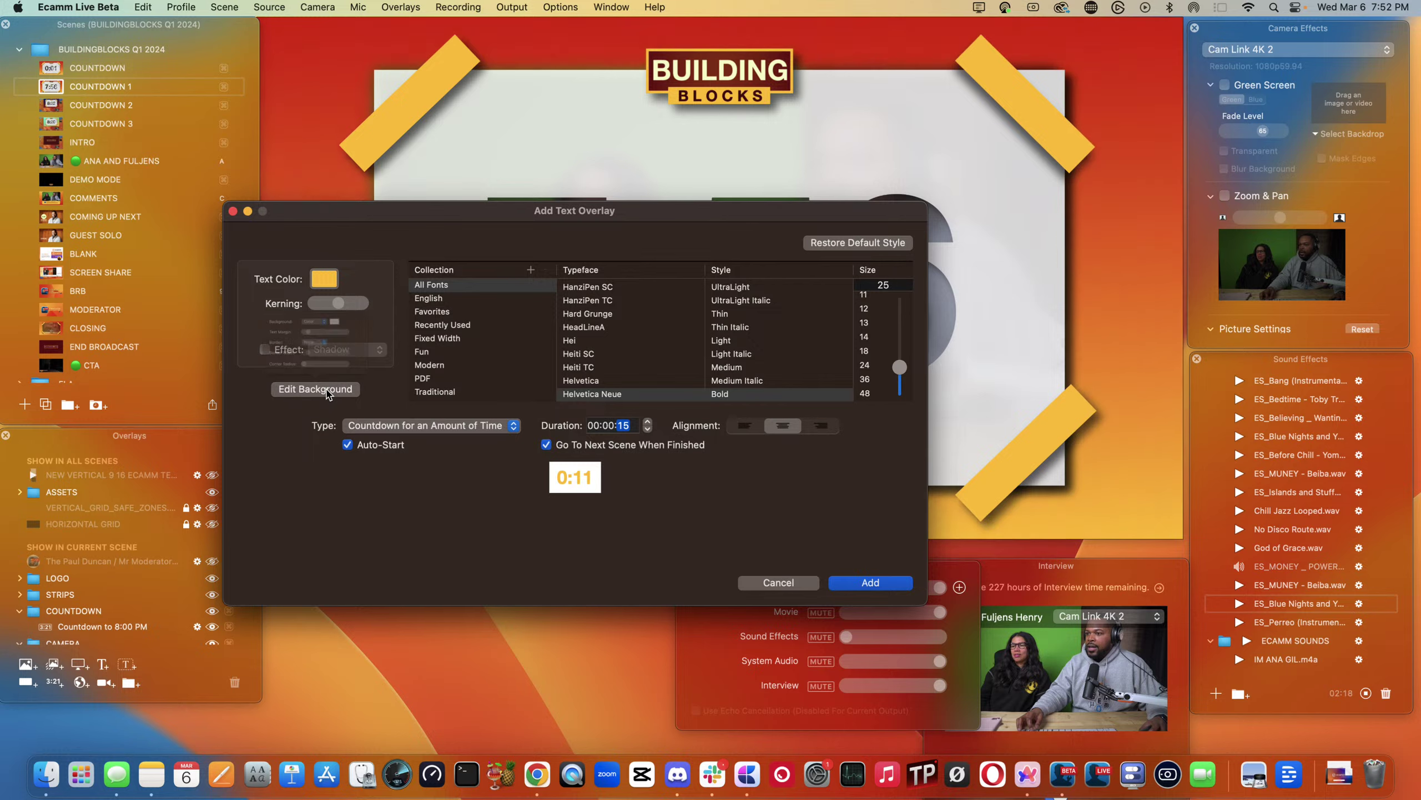
- Set the countdown overlay's background to None and add it to COUNTDOWN 1
click(333, 387)
click(305, 240)
click(299, 225)
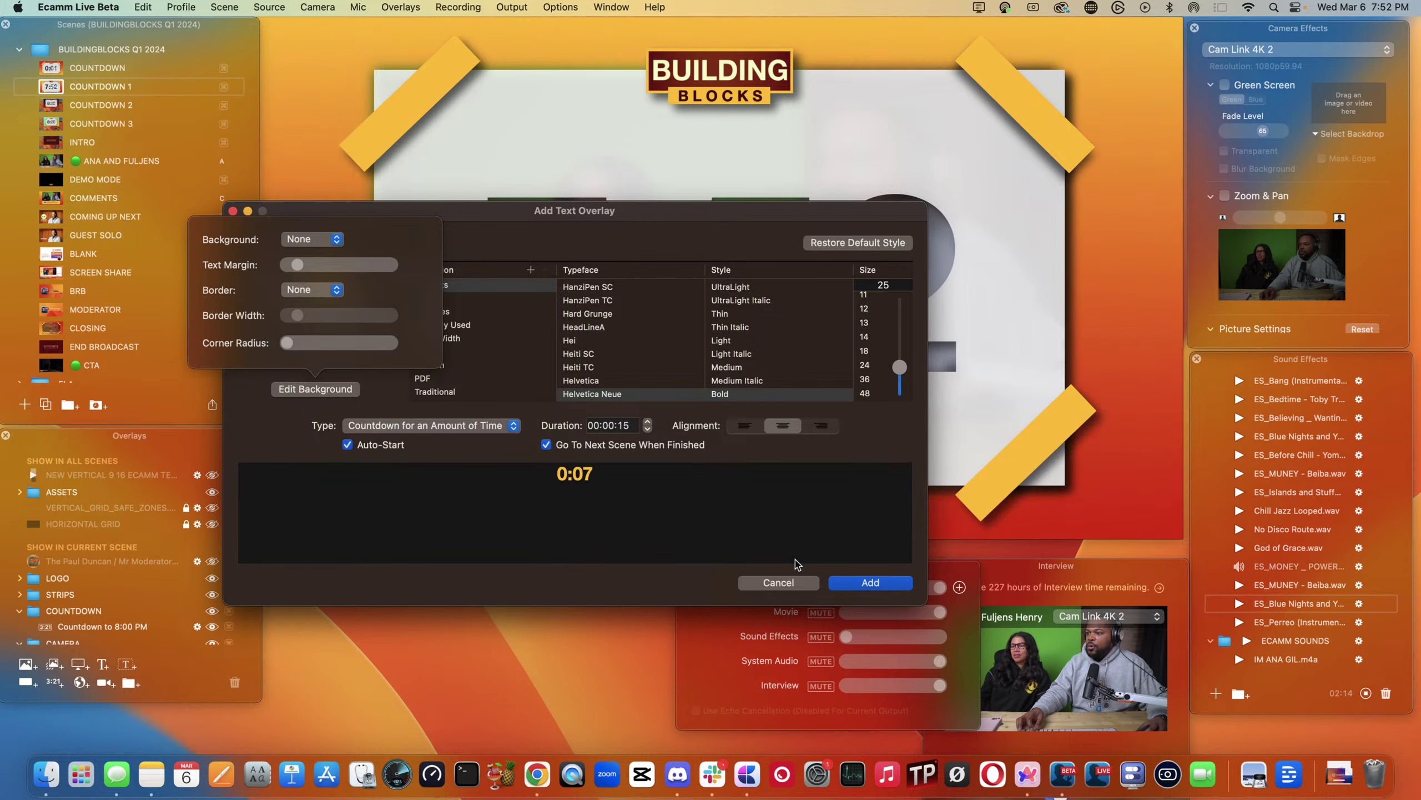
click(867, 582)
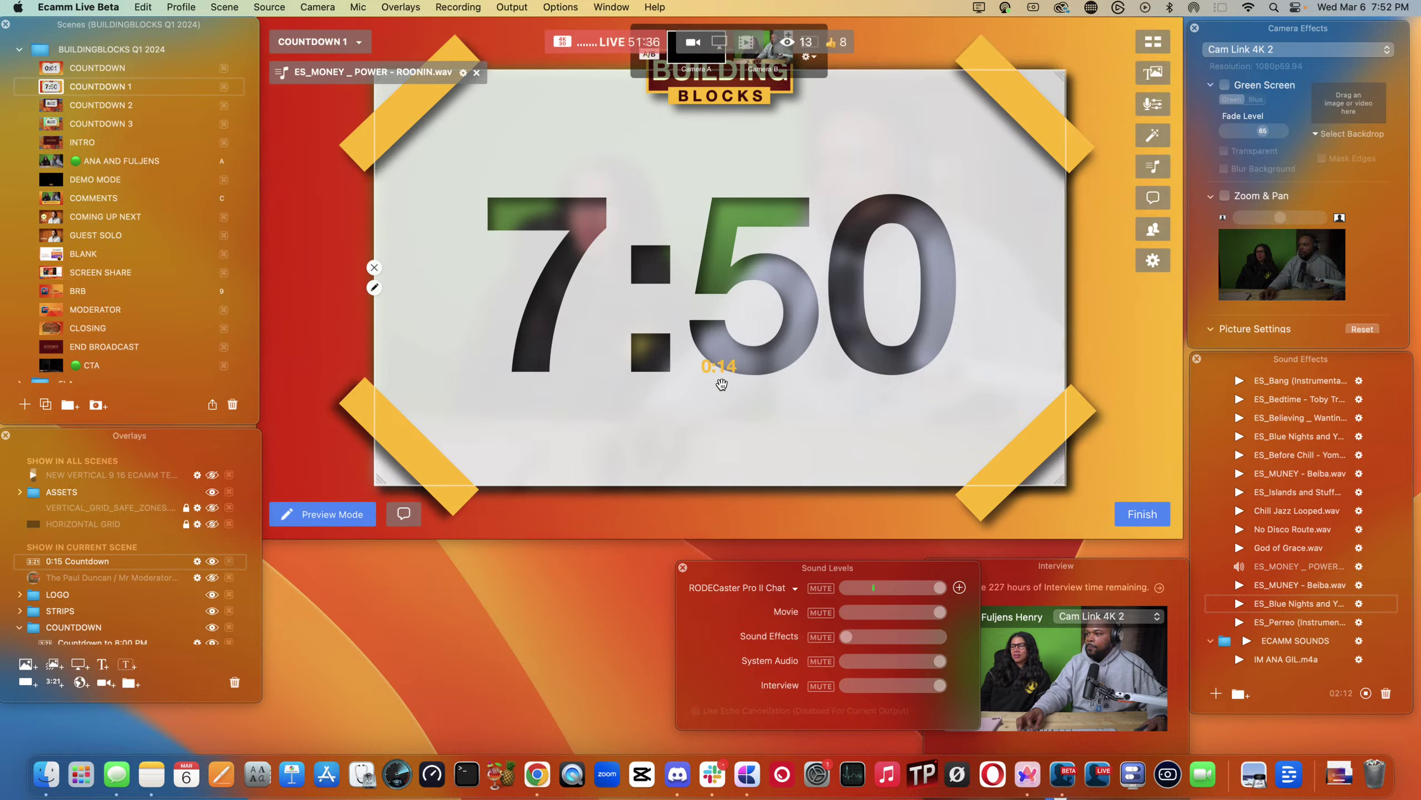
- Enlarge the 15-second countdown overlay and center it above the big timer
mouse_move(722, 381)
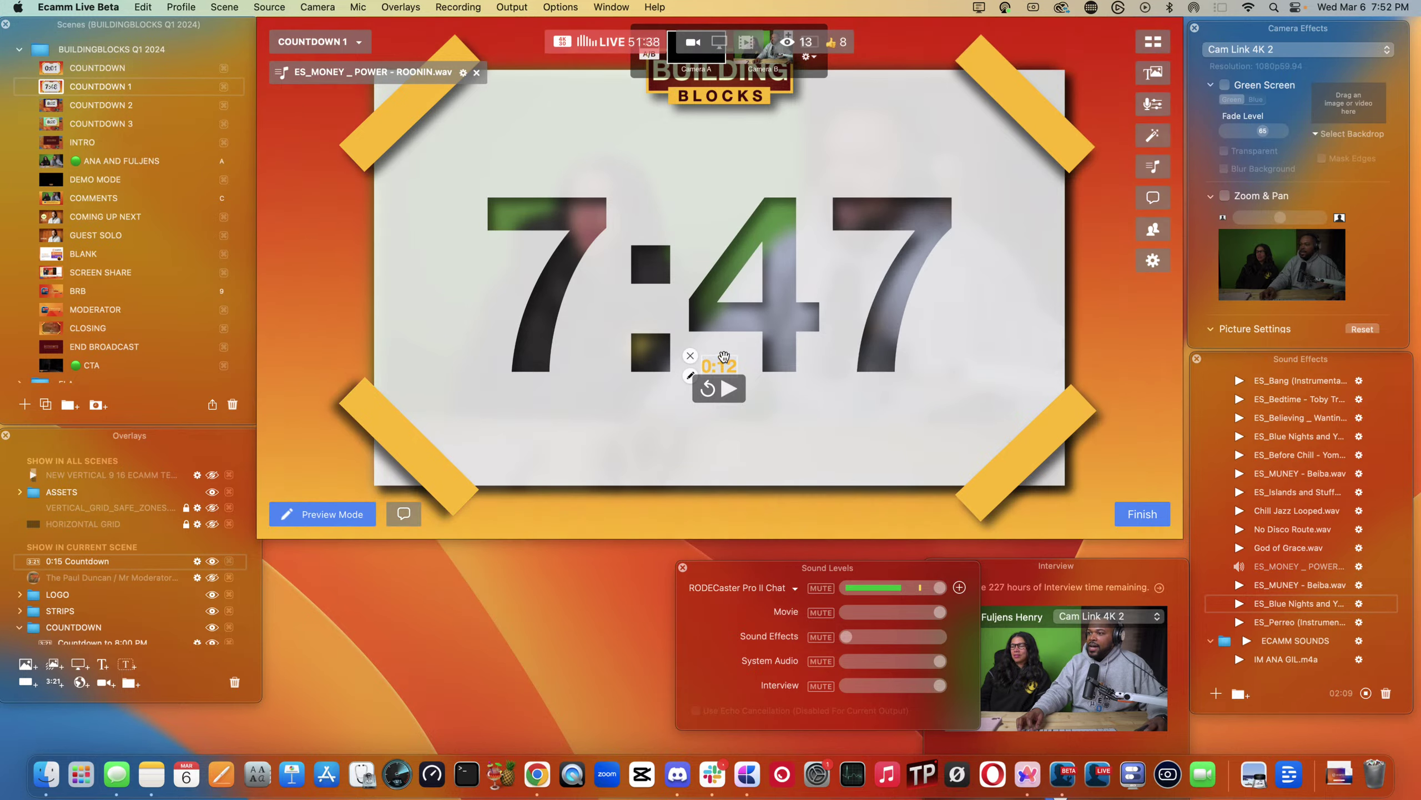
drag(736, 356, 364, 281)
drag(677, 117, 738, 144)
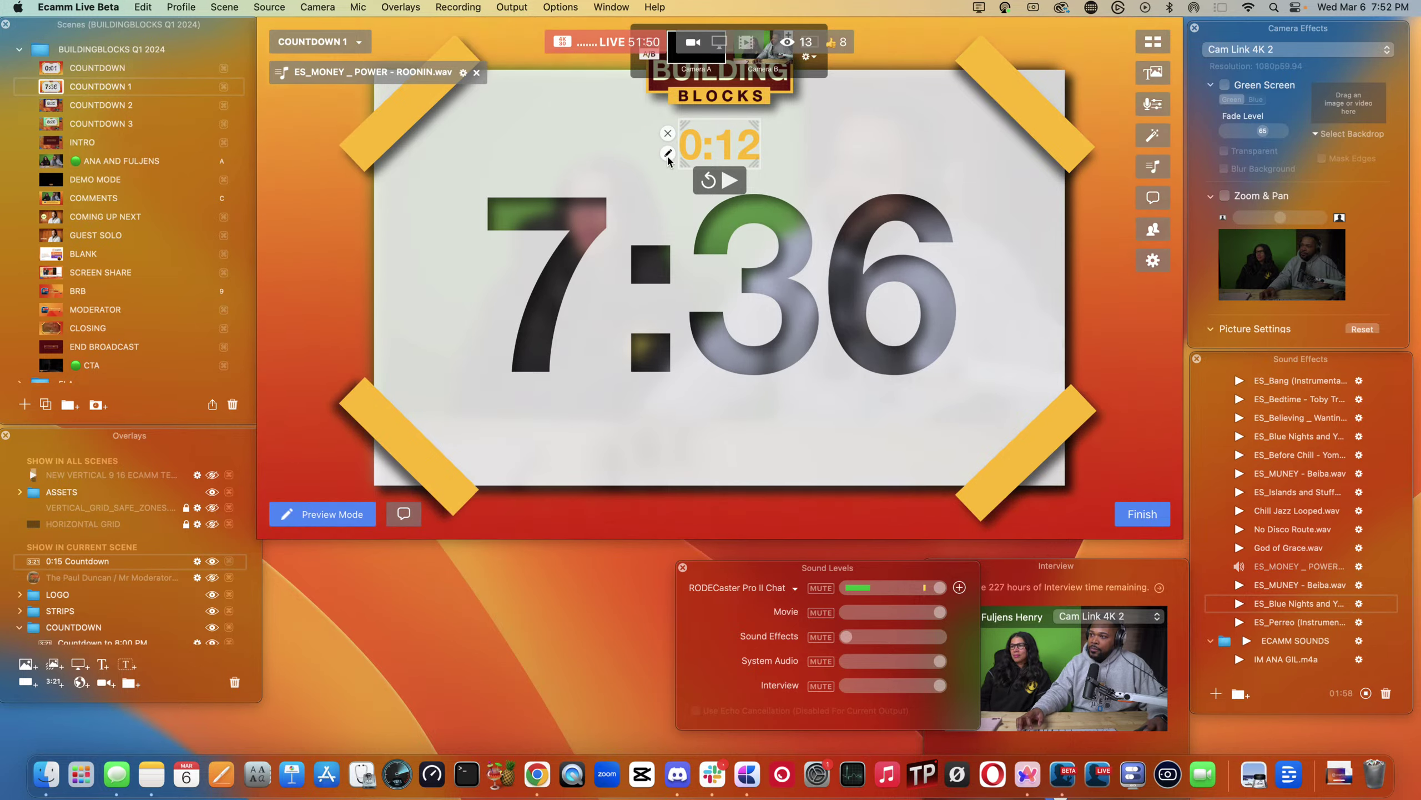
- Set the countdown overlay's opacity to 0 so it stays hidden
click(666, 157)
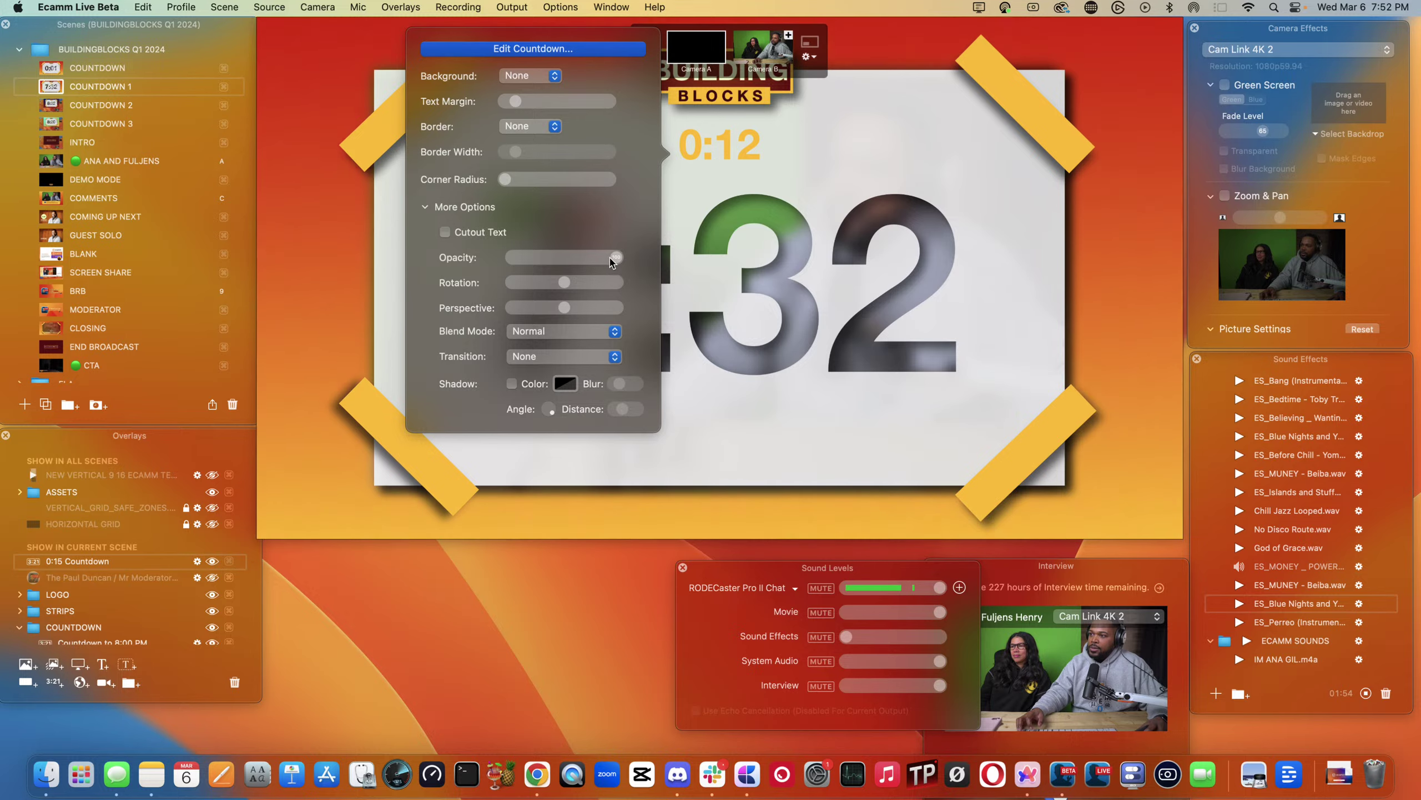
drag(598, 260, 512, 258)
click(733, 147)
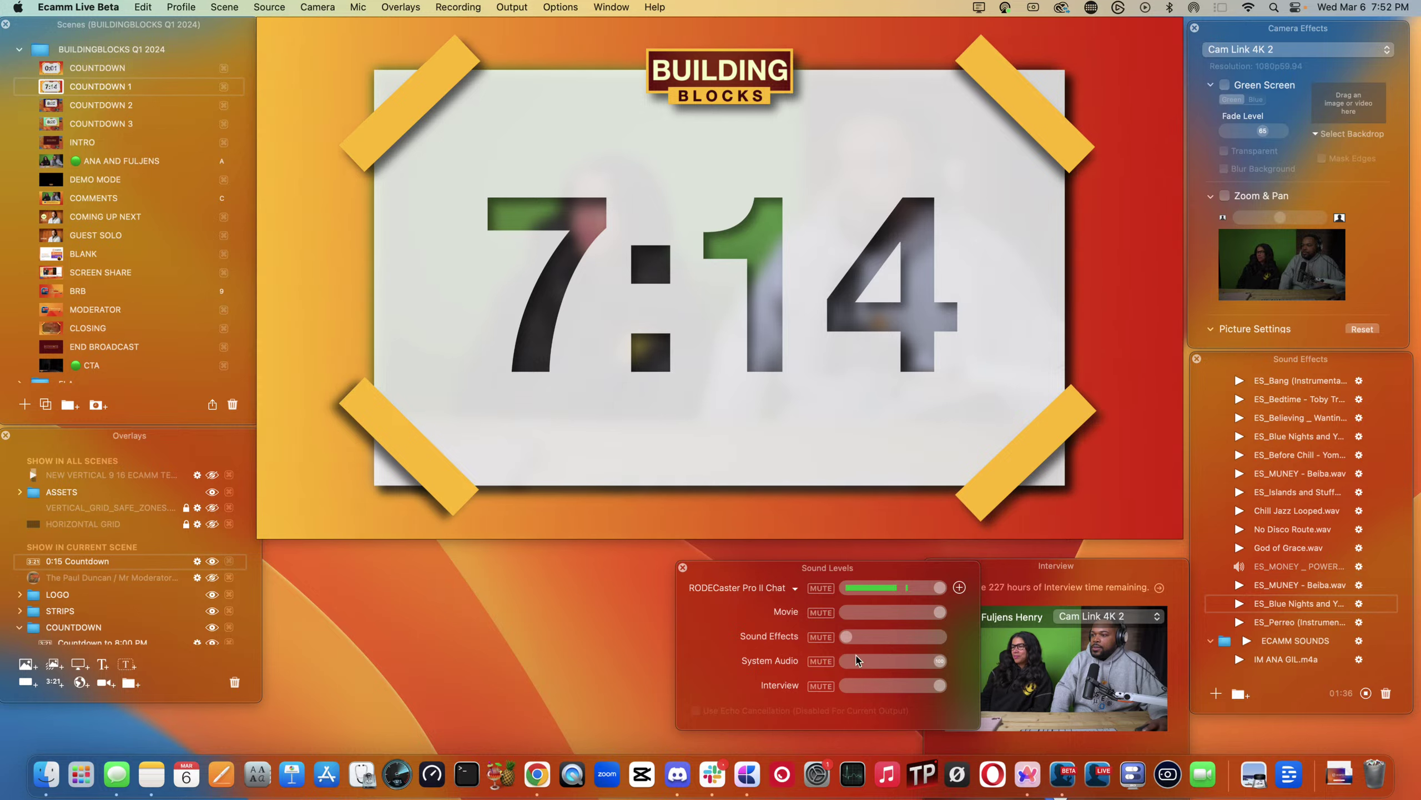
- Raise the Sound Effects volume to 10 and slightly higher on the COUNTDOWN 1 scene
mouse_move(849, 642)
drag(848, 642, 856, 648)
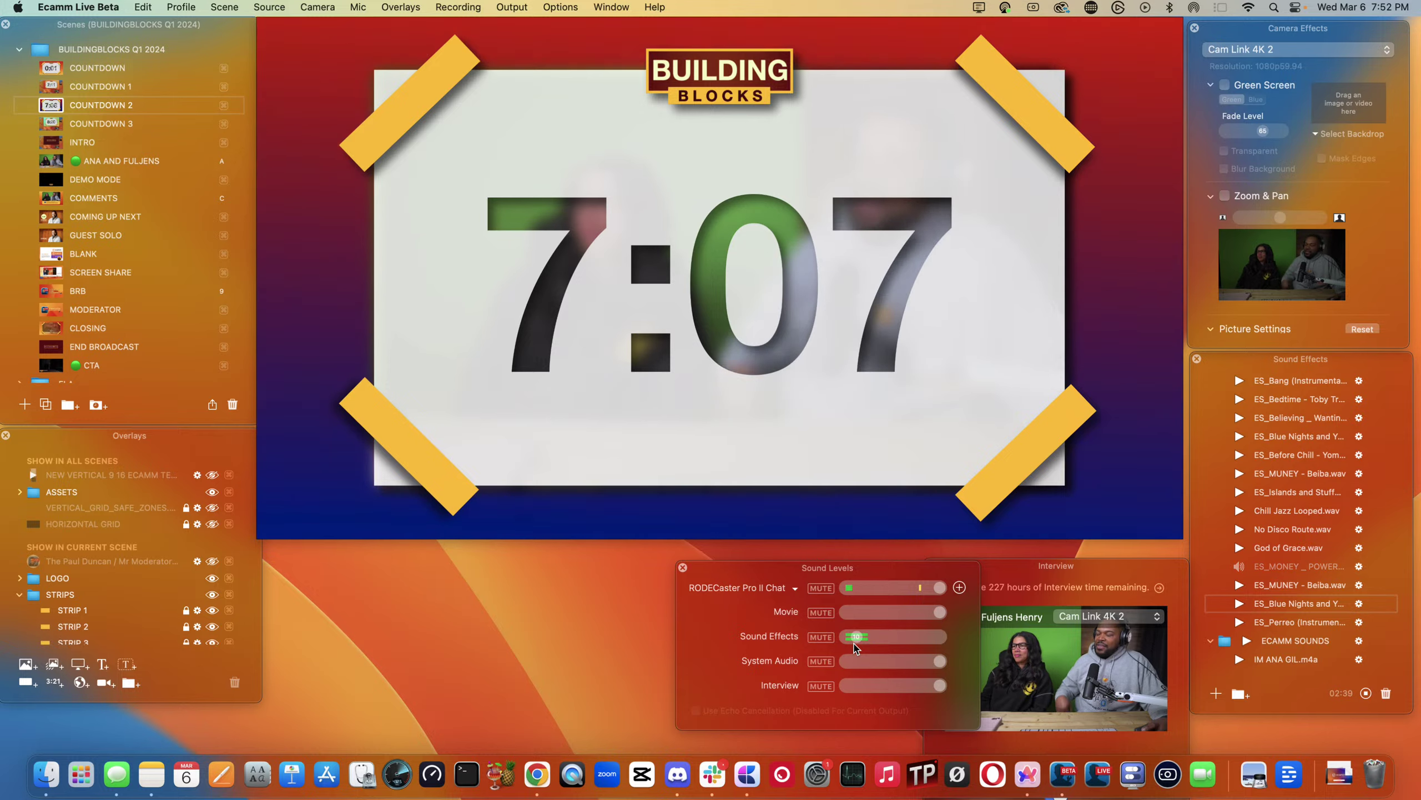
mouse_move(735, 514)
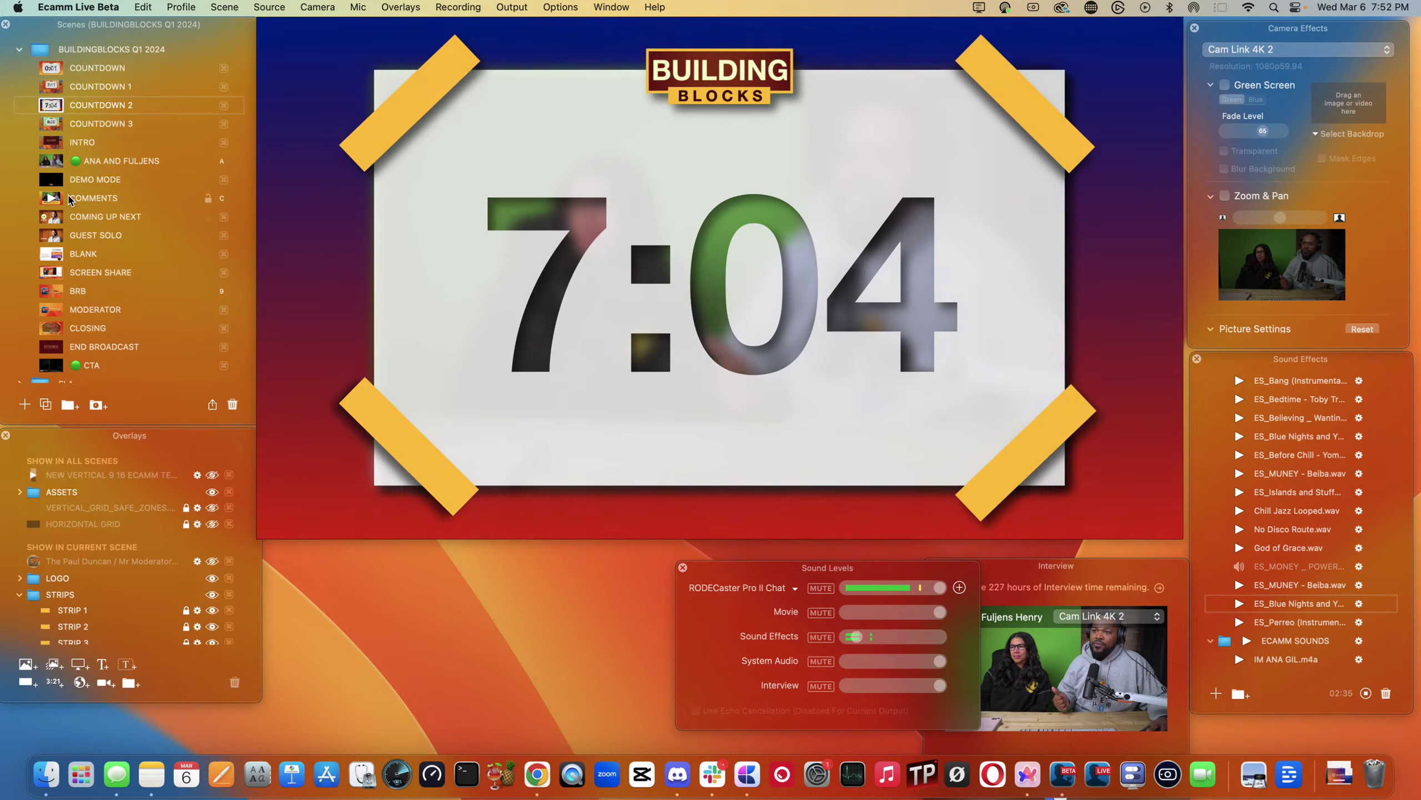
click(49, 86)
mouse_move(598, 257)
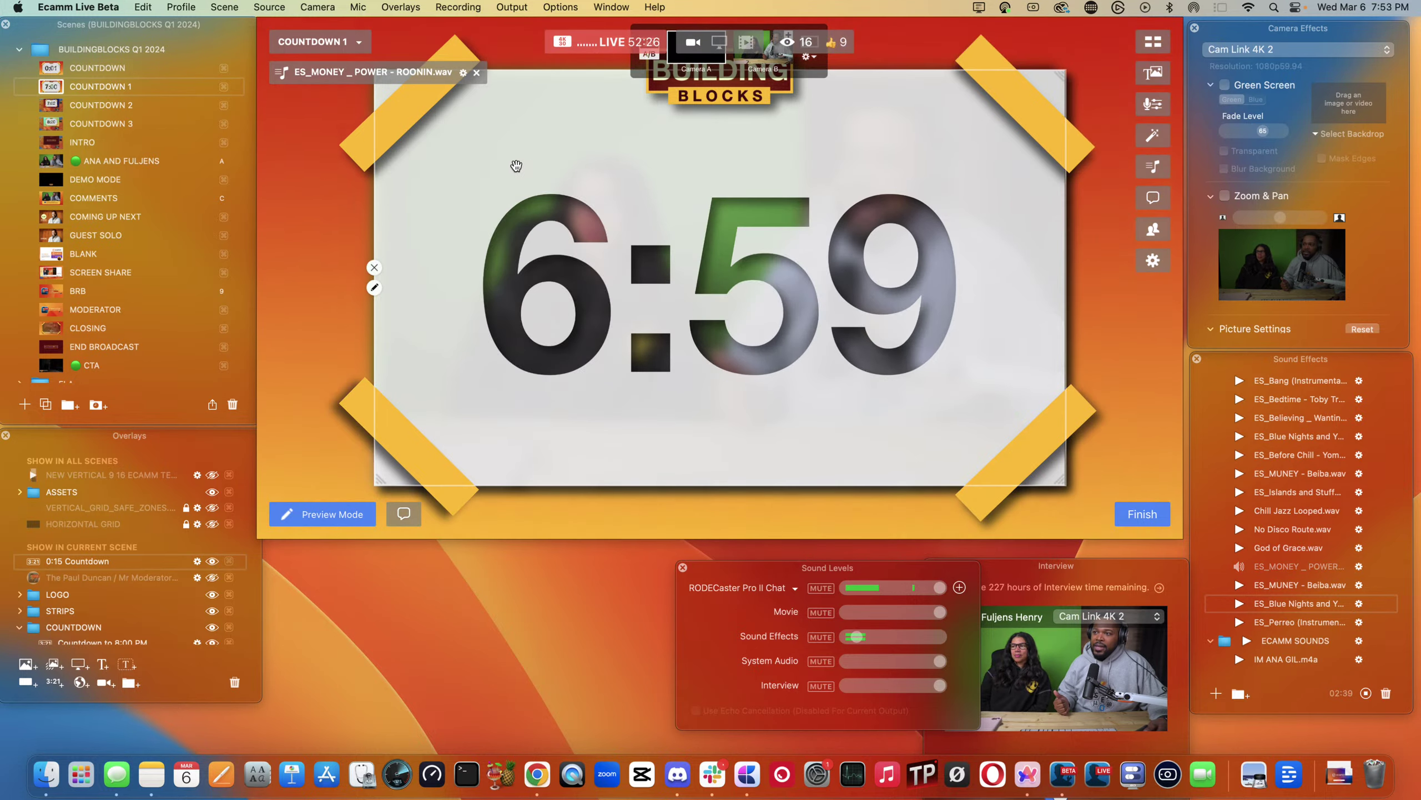
drag(858, 641, 867, 638)
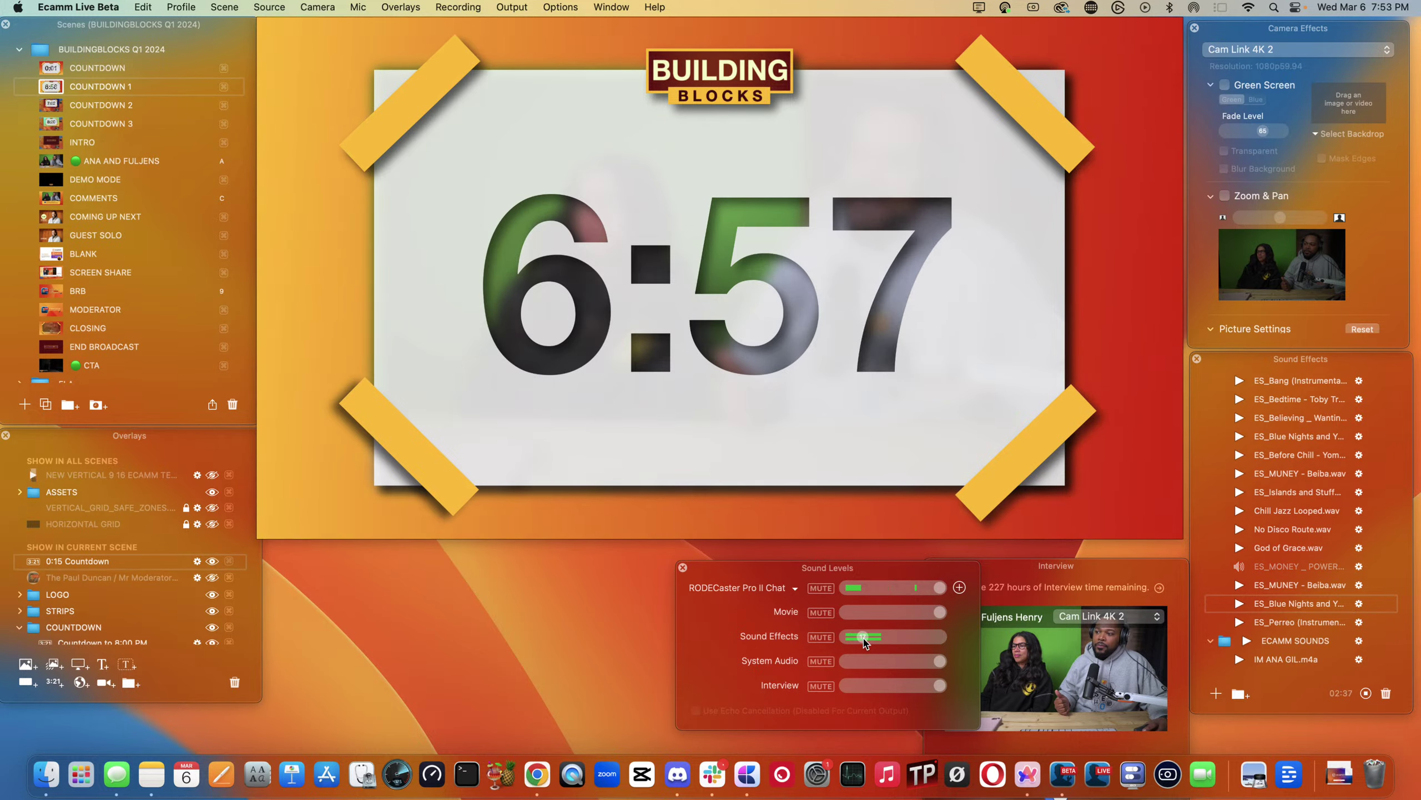
- Test the ES_MONEY sound across COUNTDOWN 1–3, verify Stop When Scene Ends, and go to COUNTDOWN 2
mouse_move(734, 513)
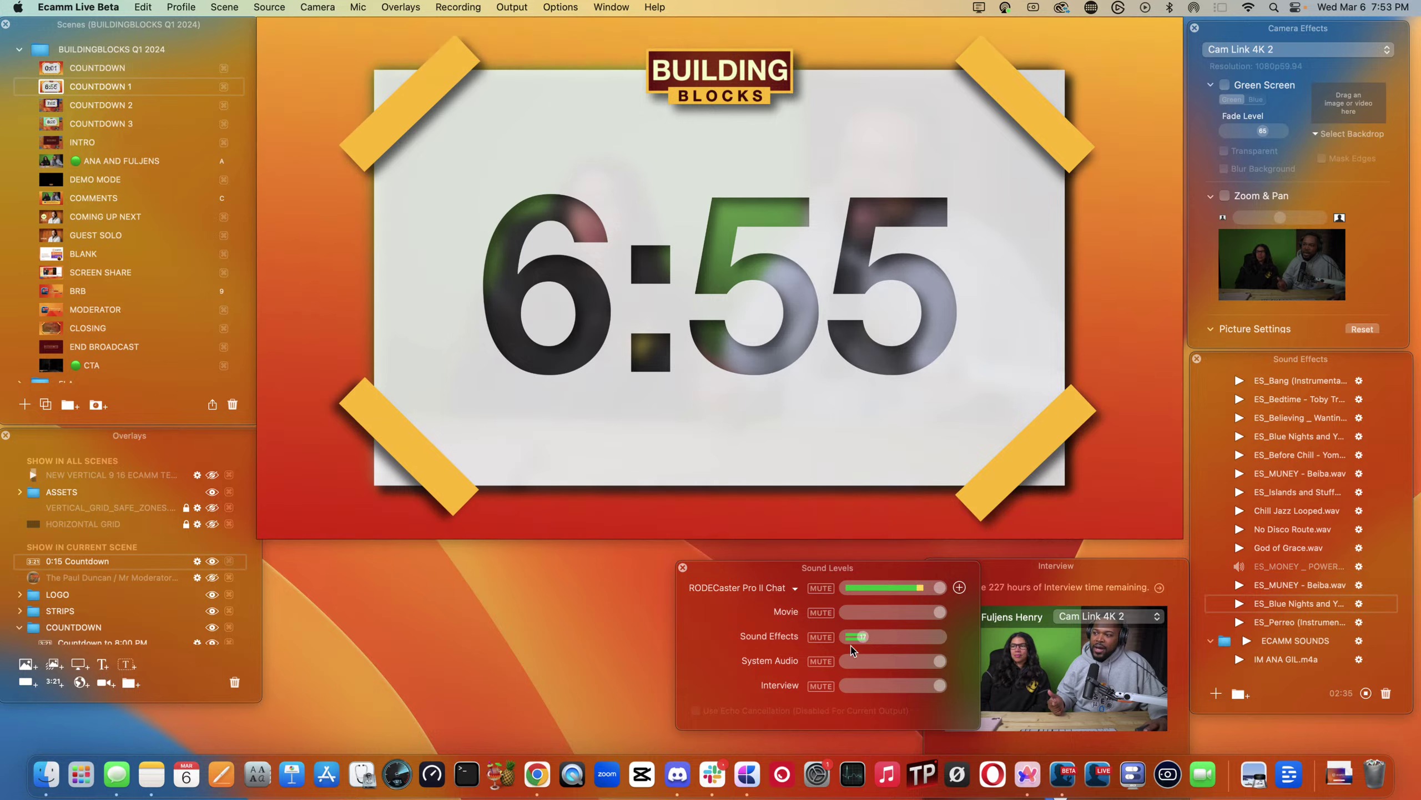
click(51, 106)
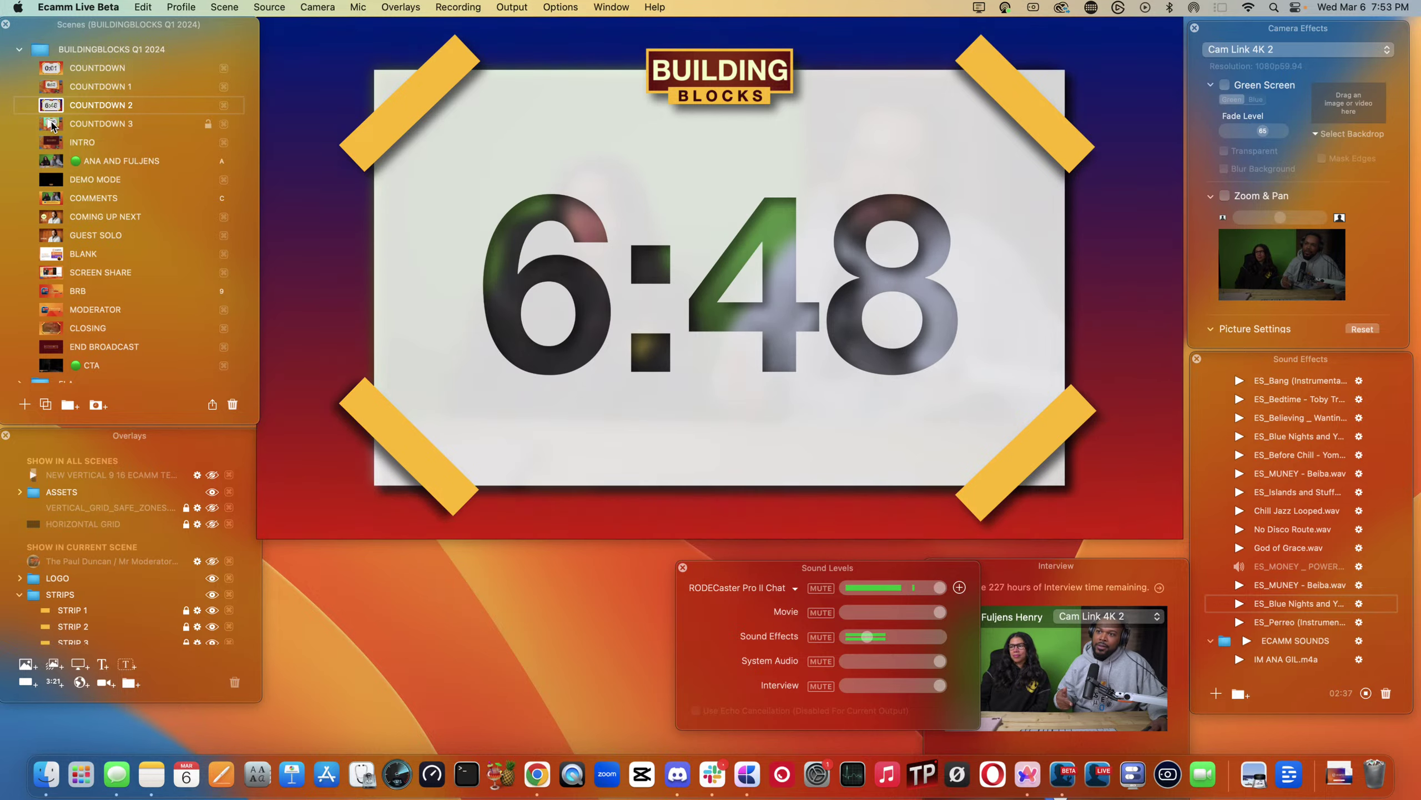
click(52, 124)
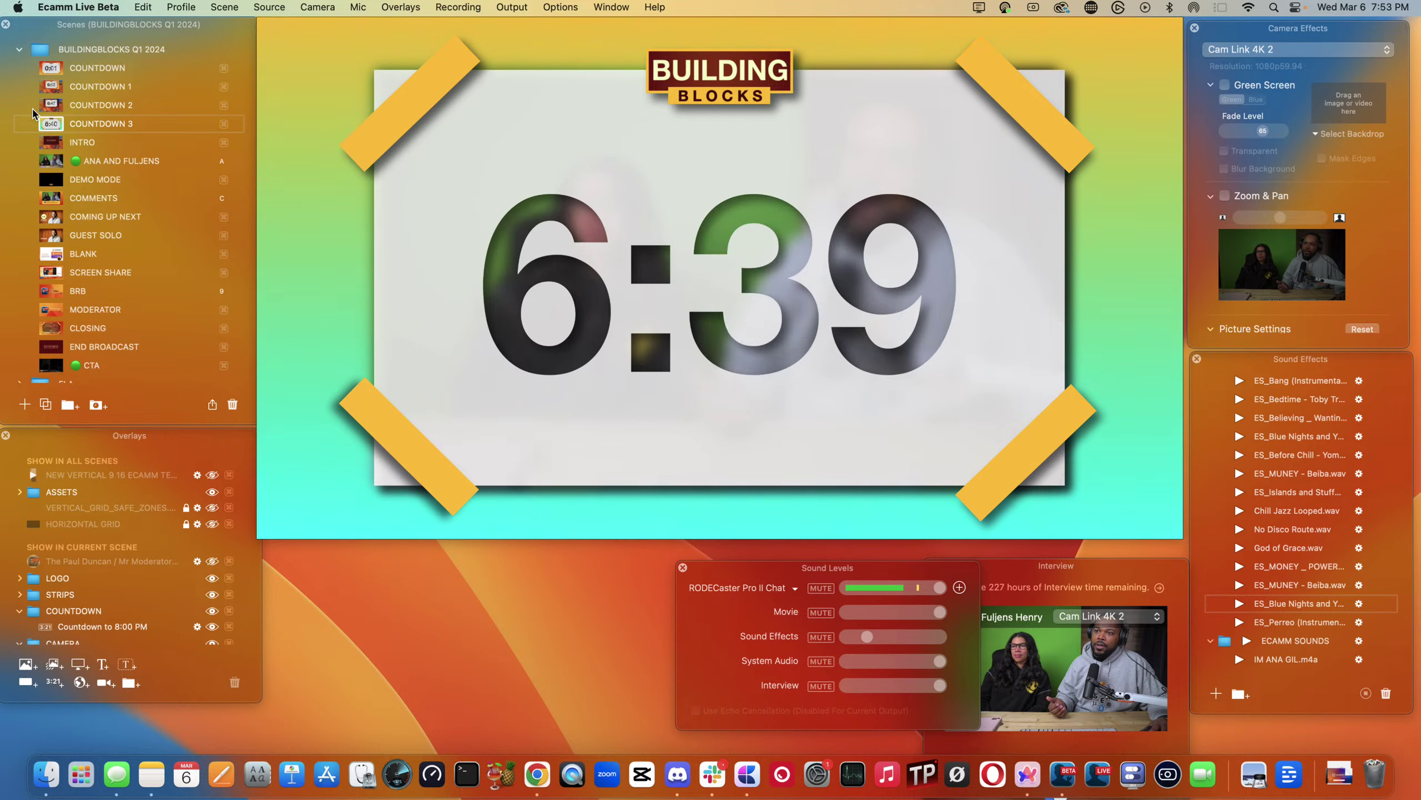
click(49, 109)
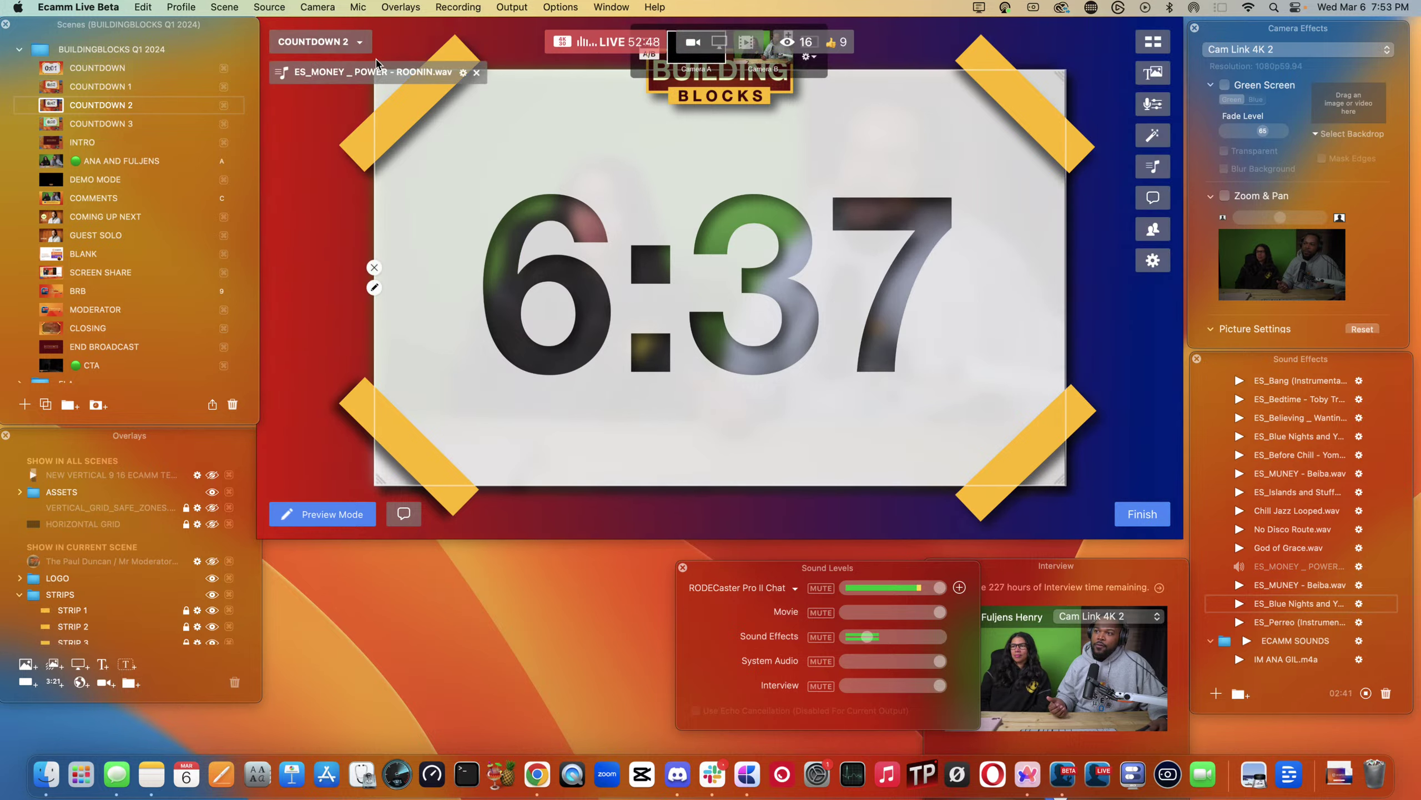
click(477, 73)
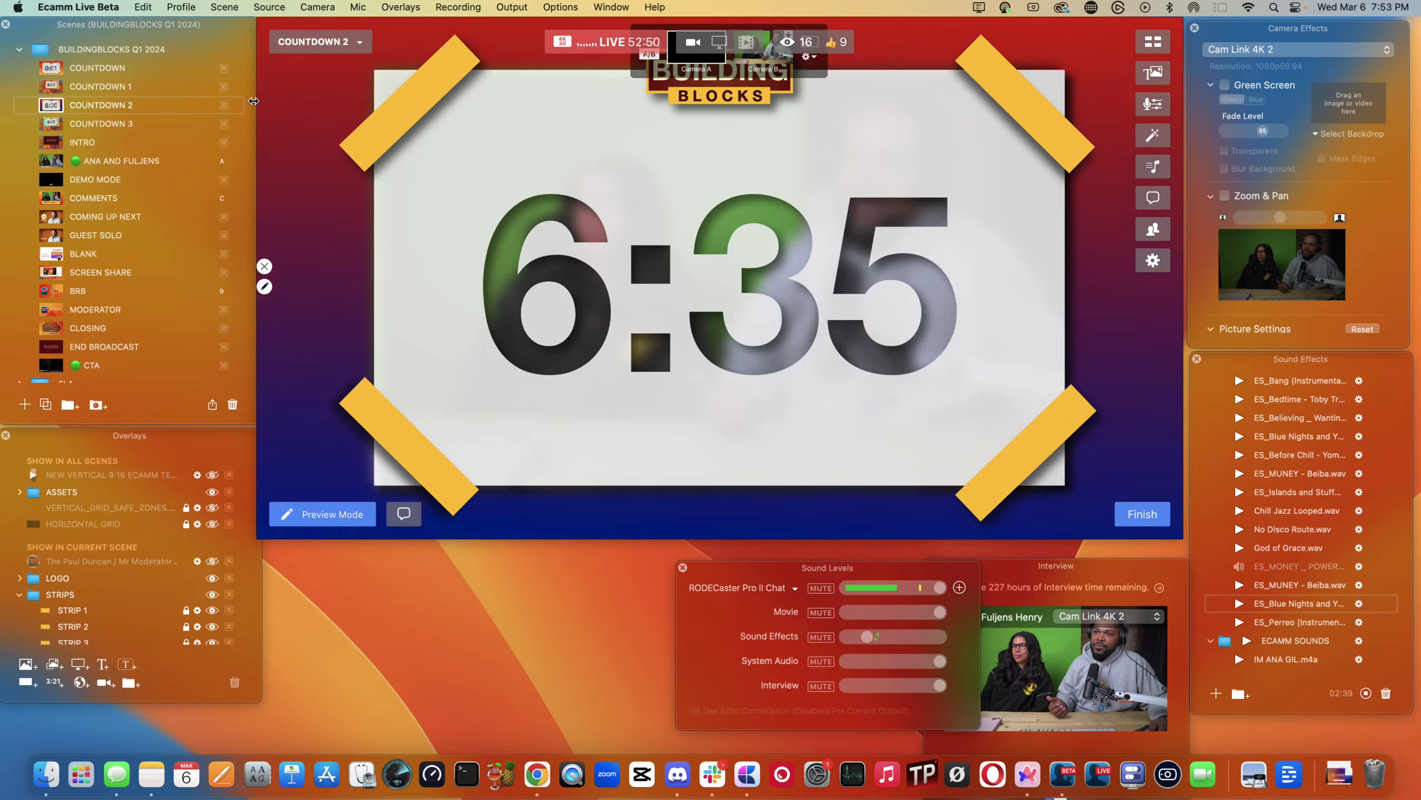
click(48, 86)
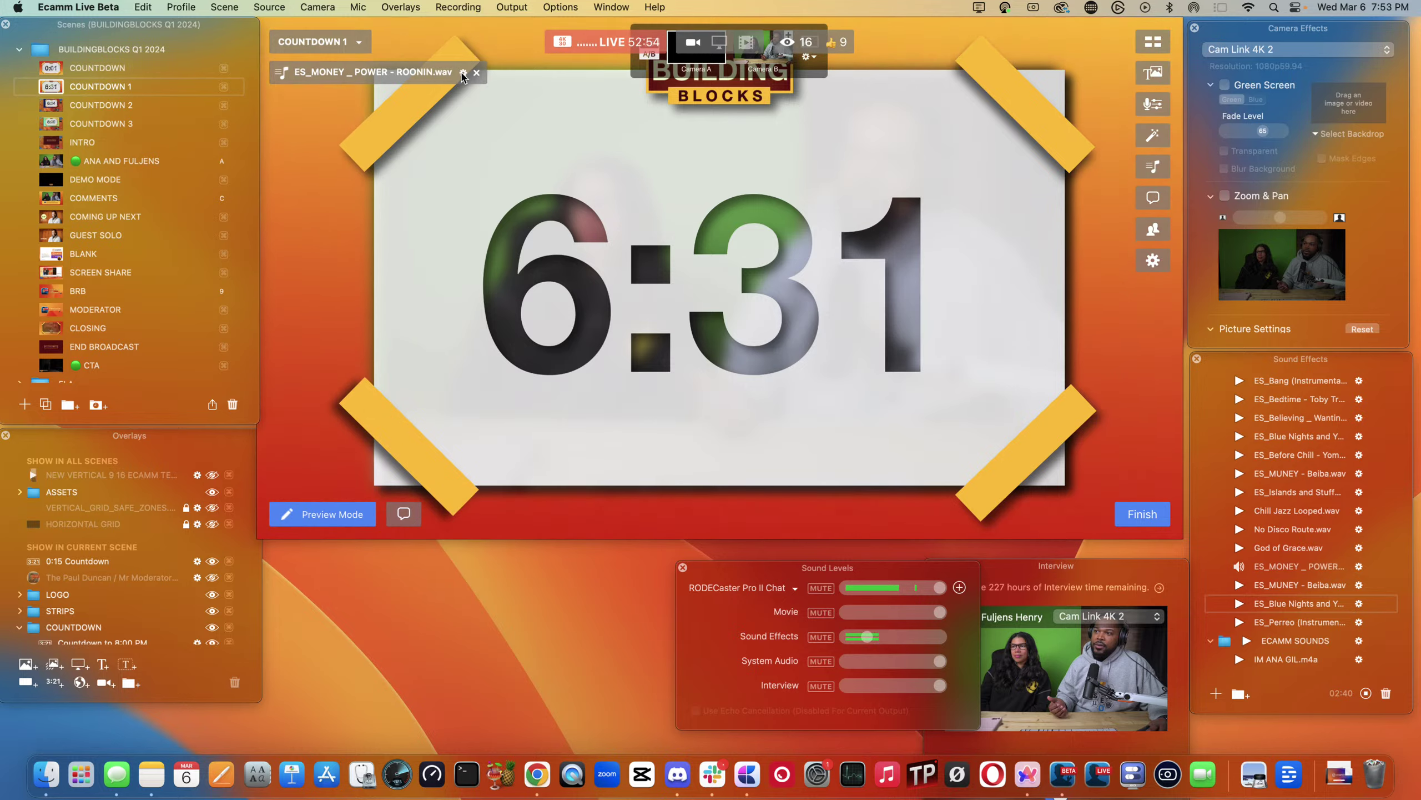
click(463, 72)
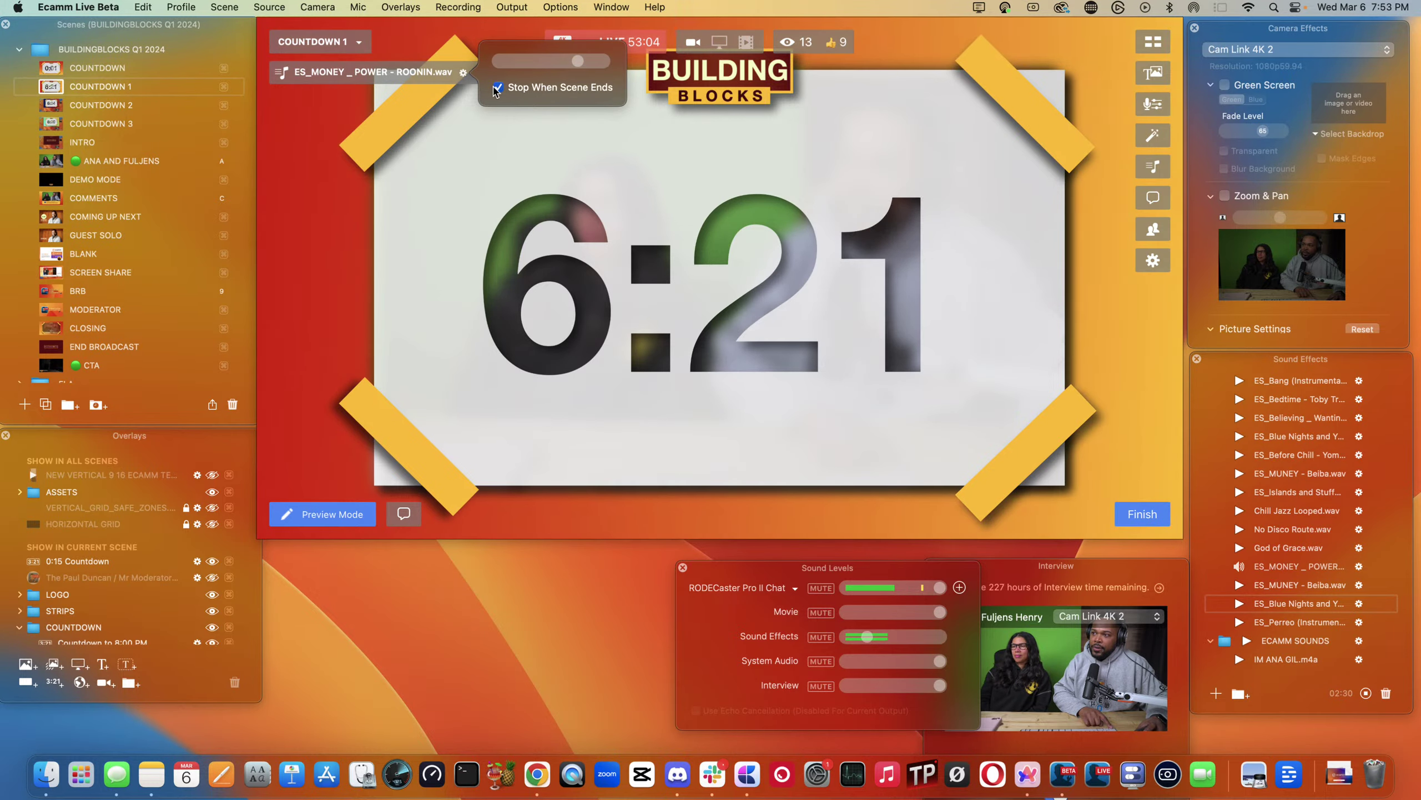
click(51, 104)
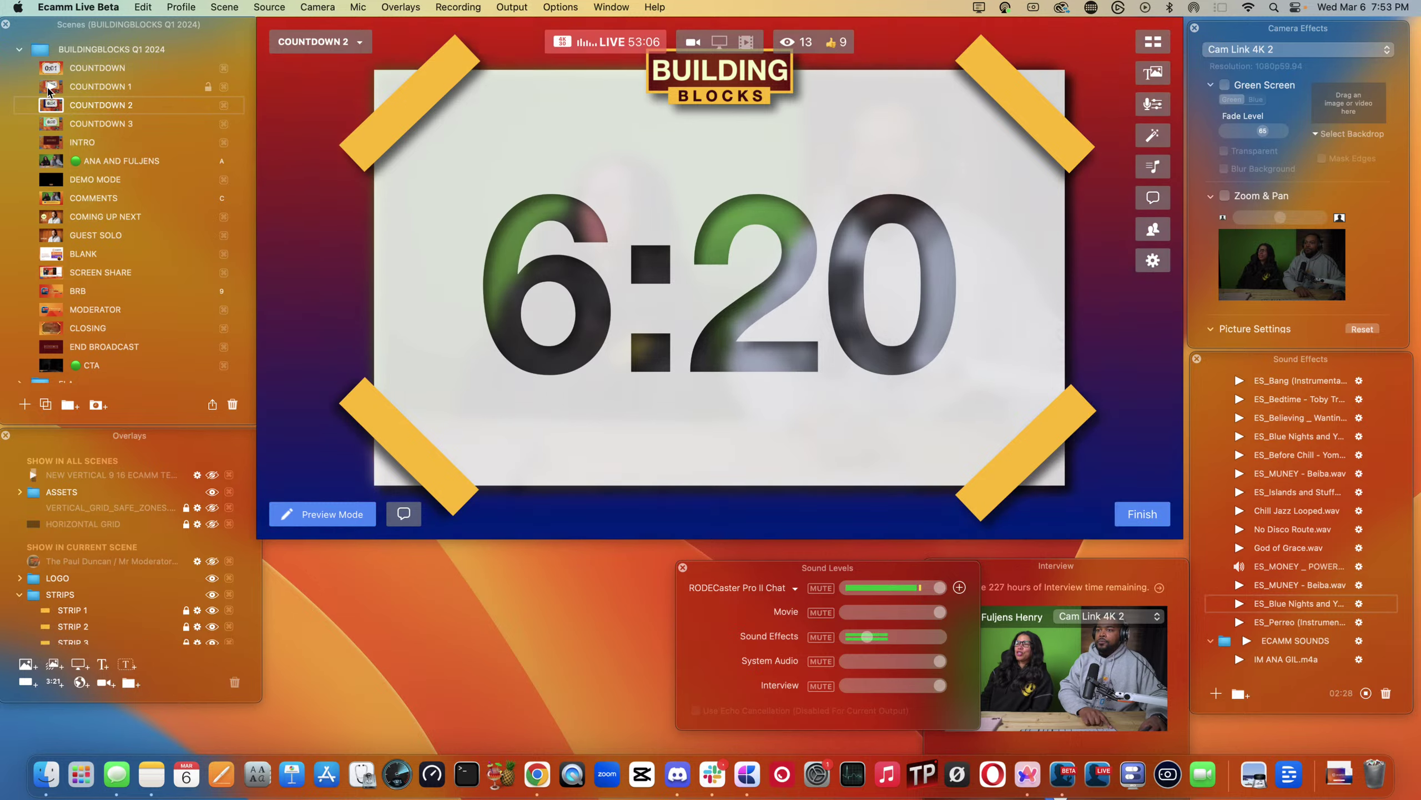
click(49, 87)
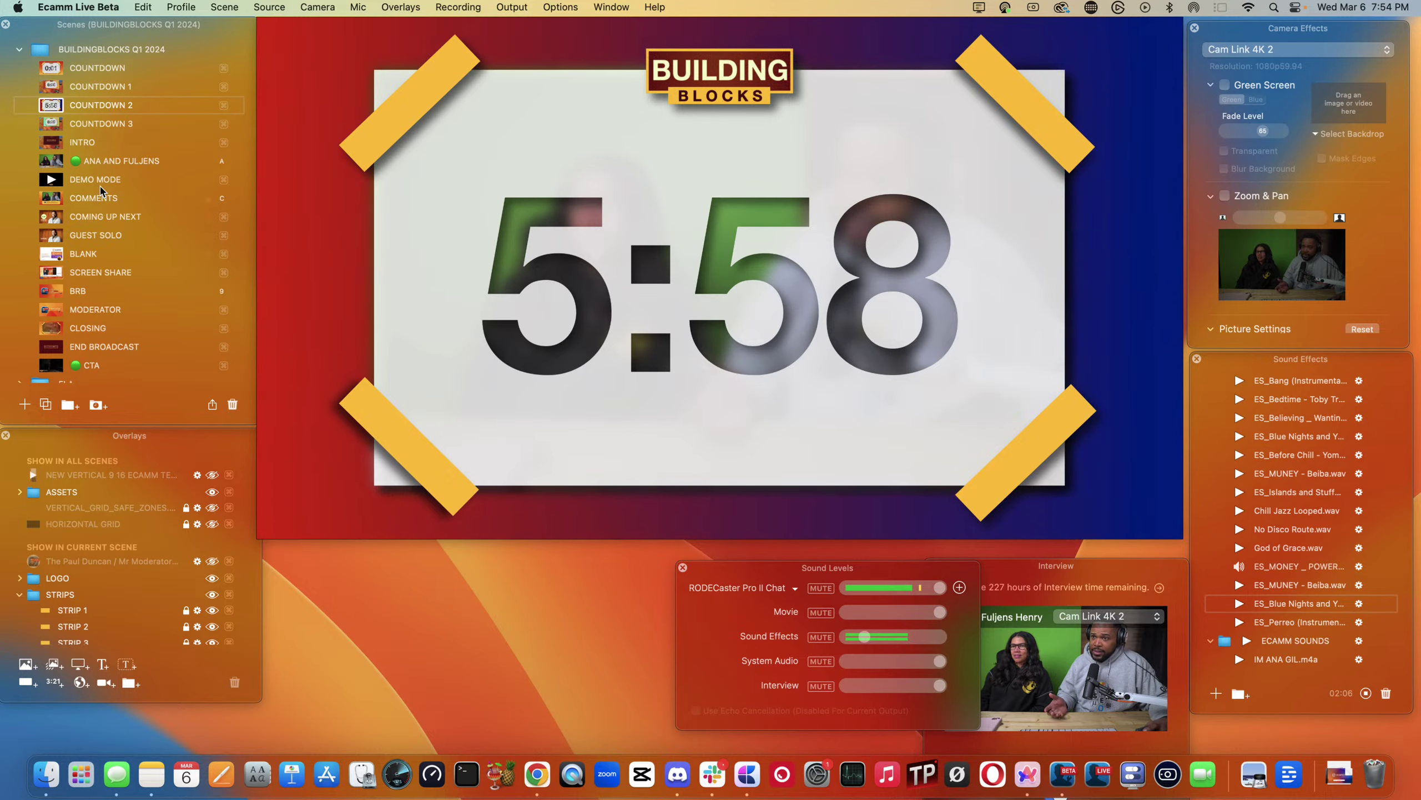
click(51, 124)
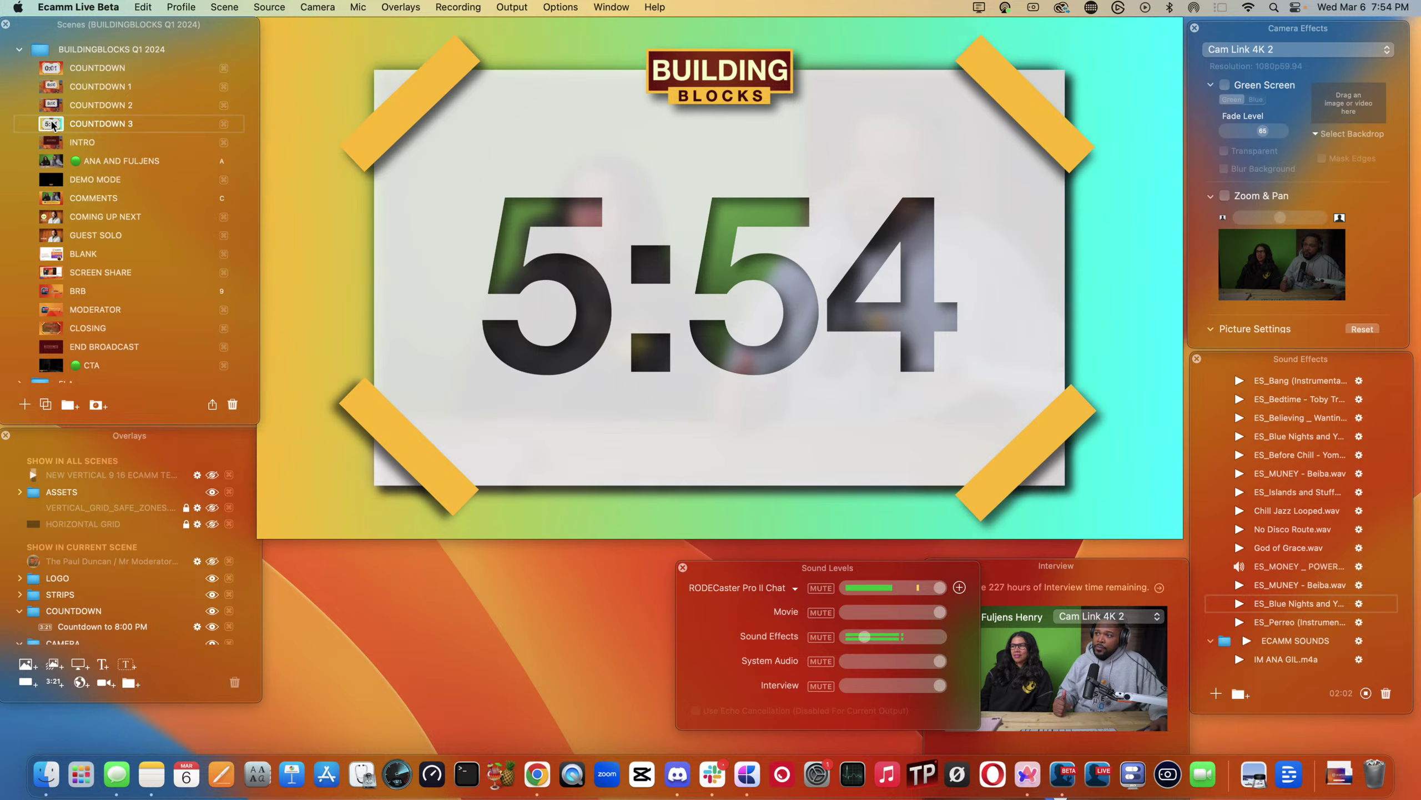
mouse_move(353, 253)
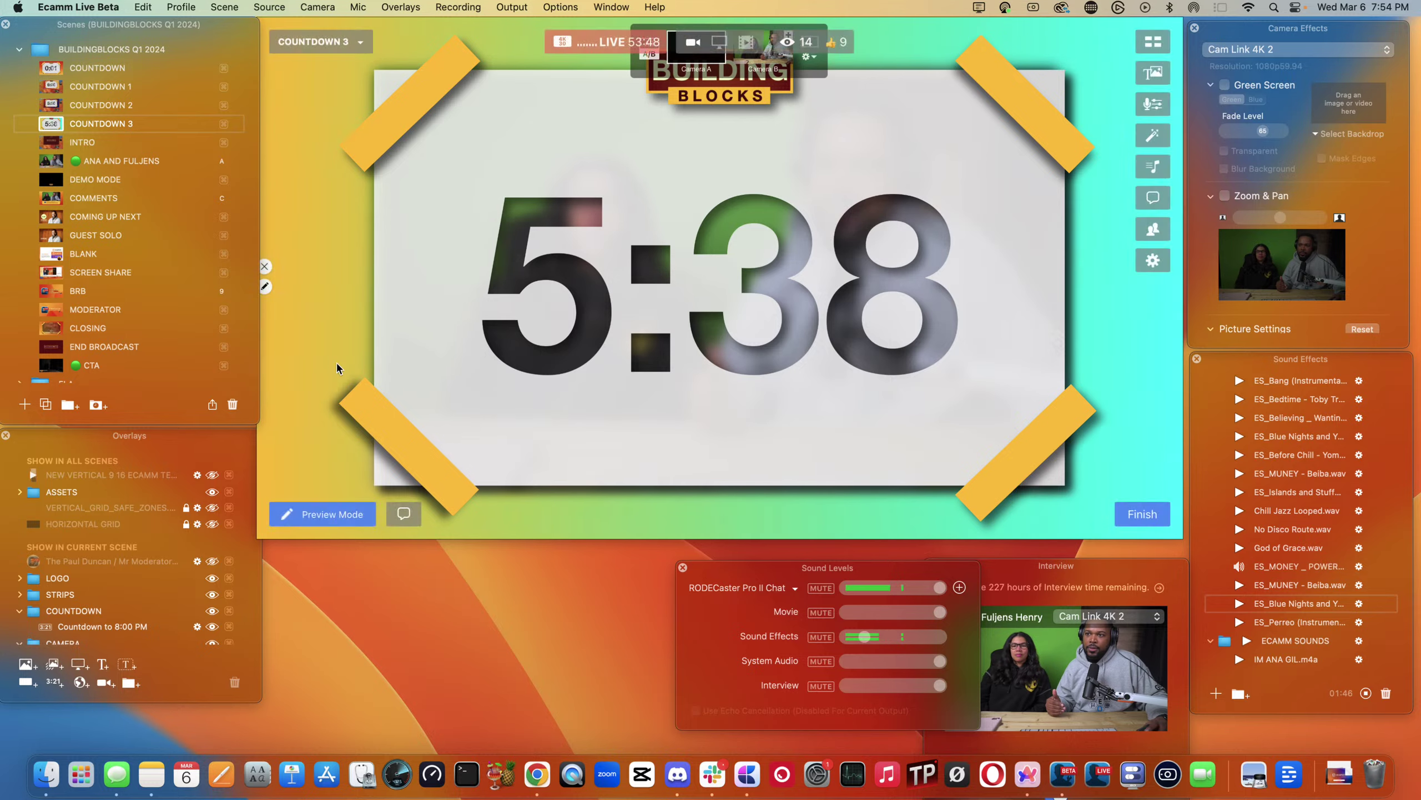
- Go live with INTRO, then the hosts' camera with shortcut 'a', then COMMENTS
click(45, 143)
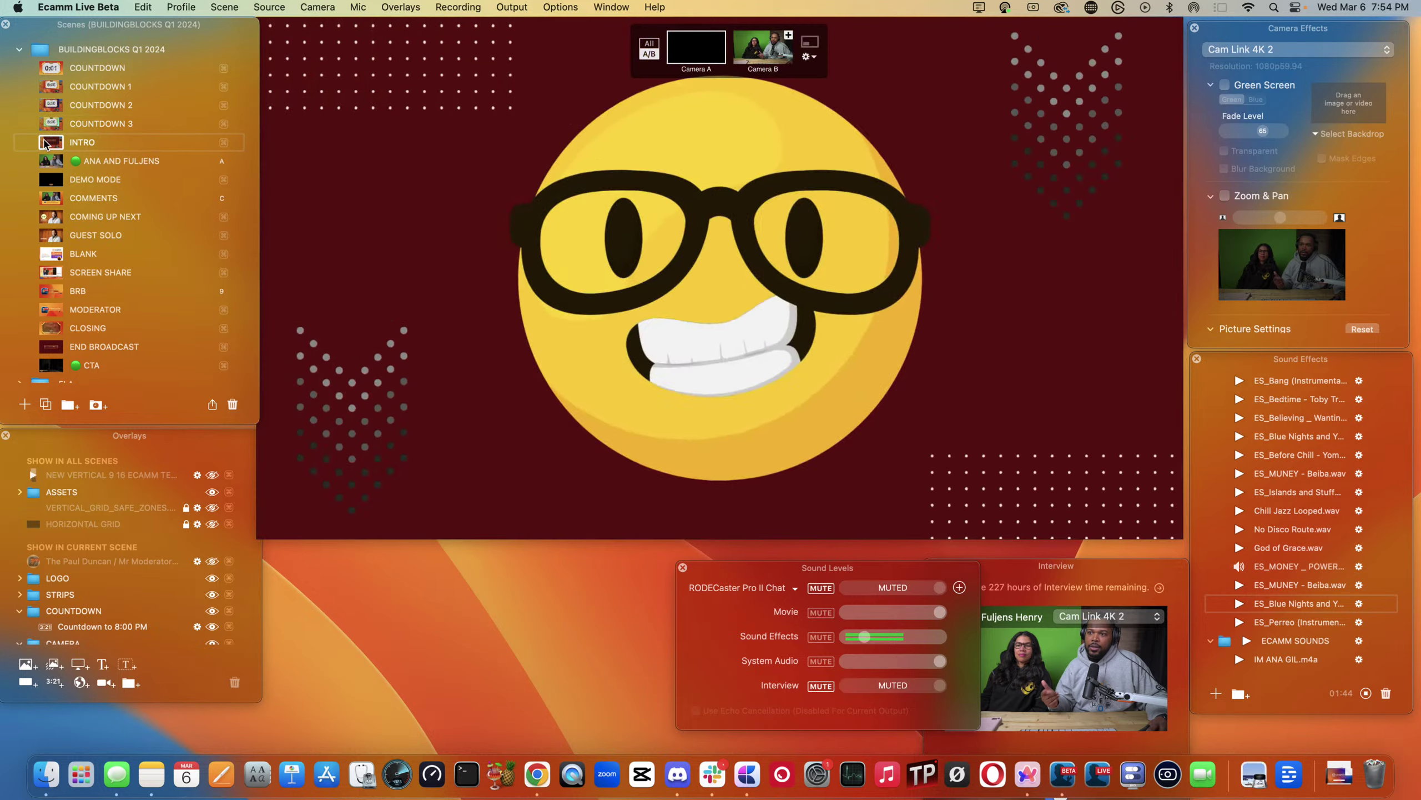
key(a)
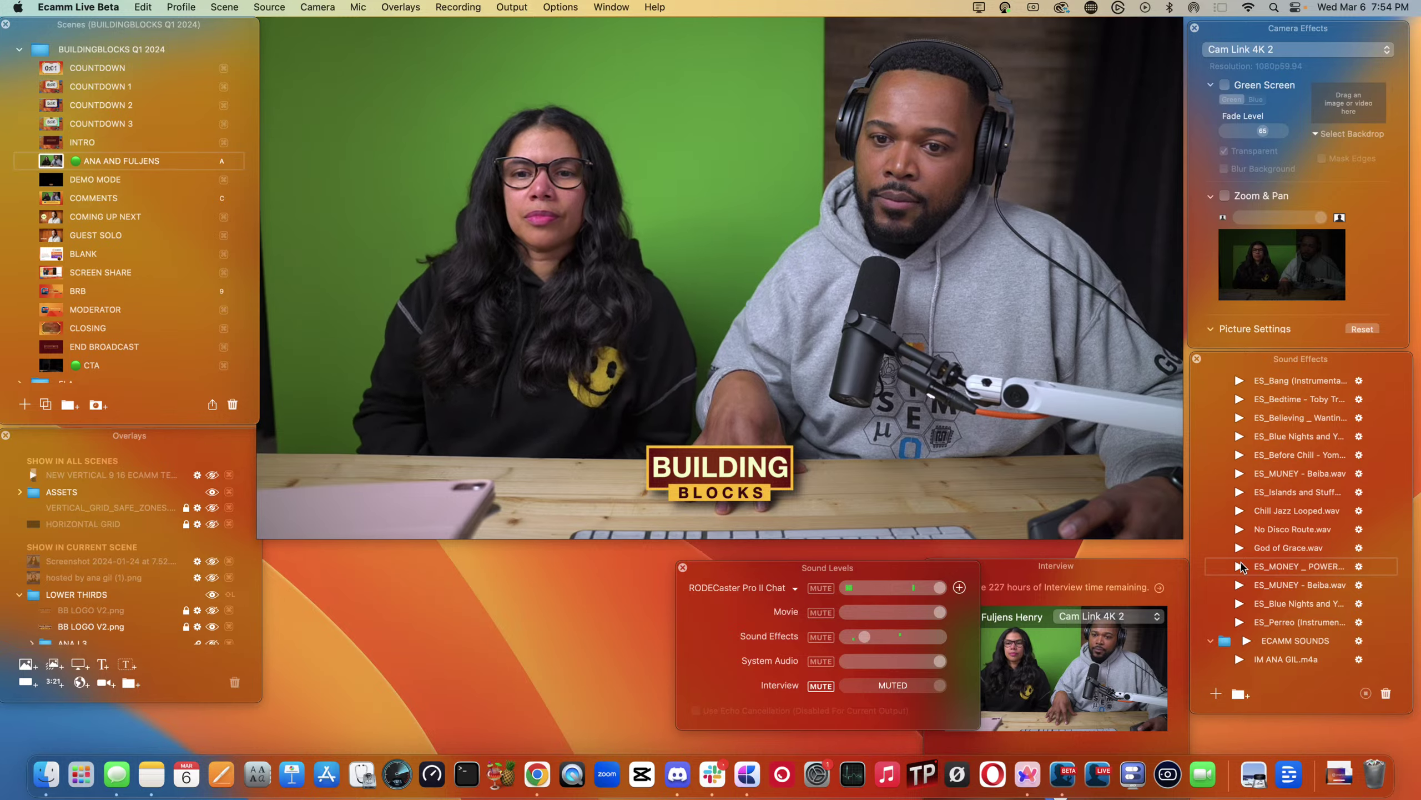
mouse_move(796, 371)
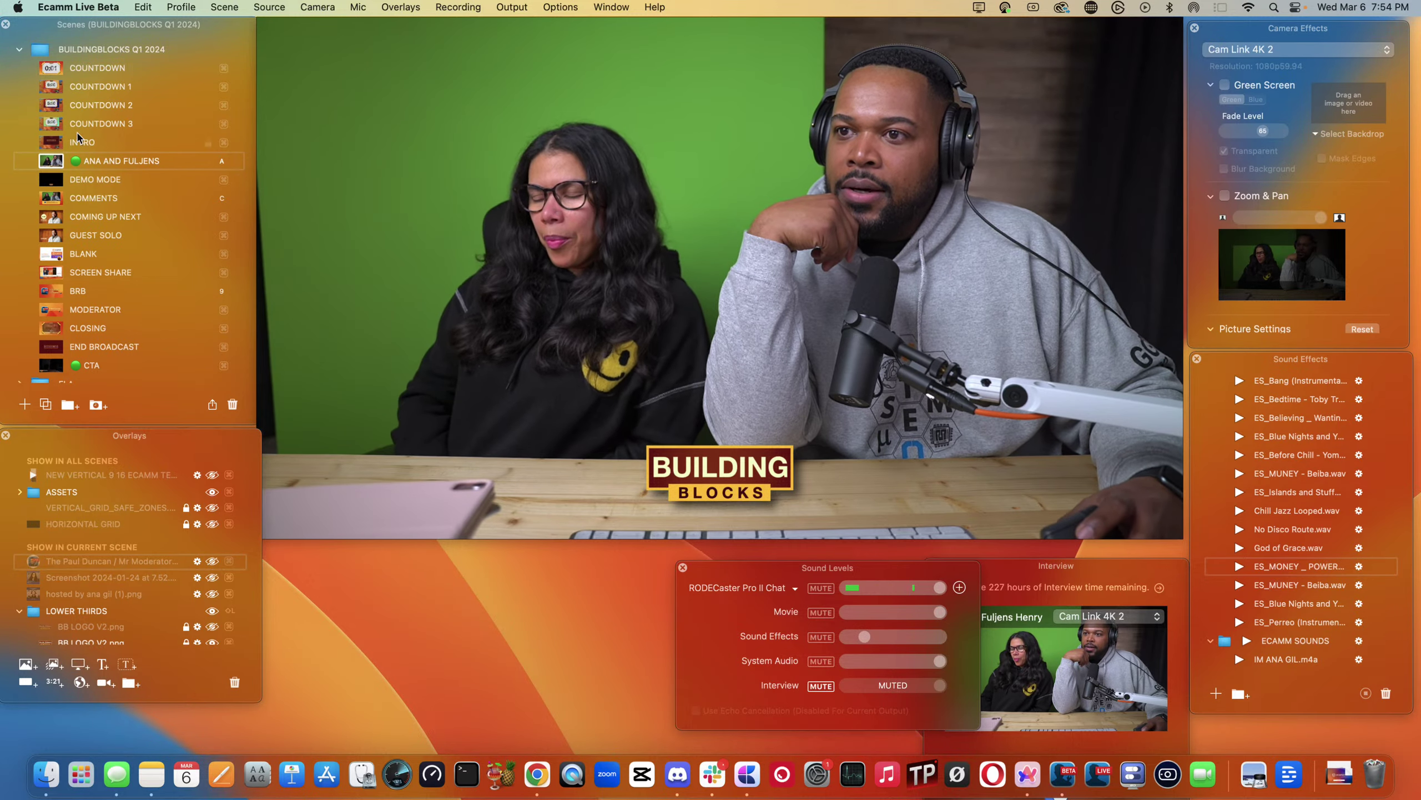
click(49, 198)
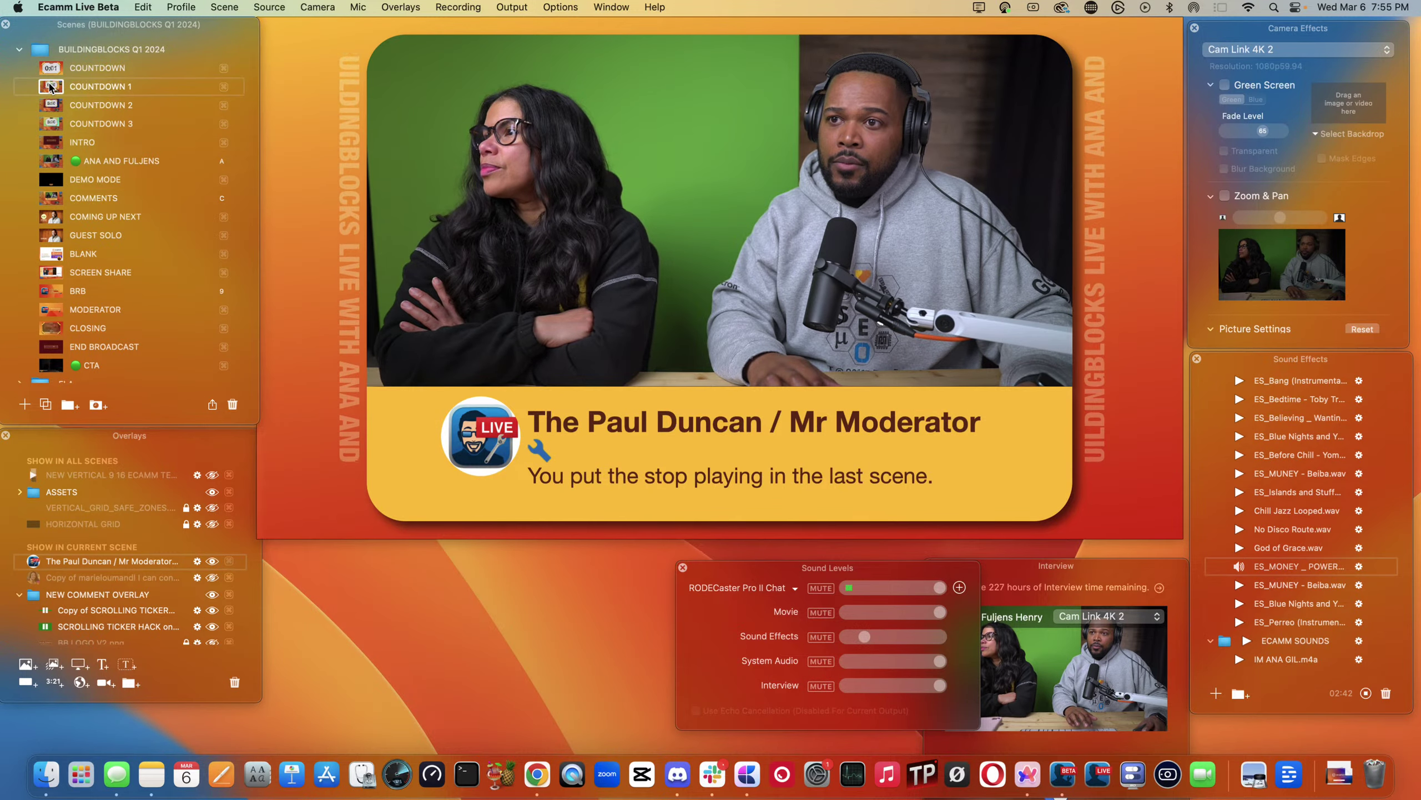
- Go live with COUNTDOWN 1, check its sound settings, then COUNTDOWN 2 and COUNTDOWN 3
click(196, 86)
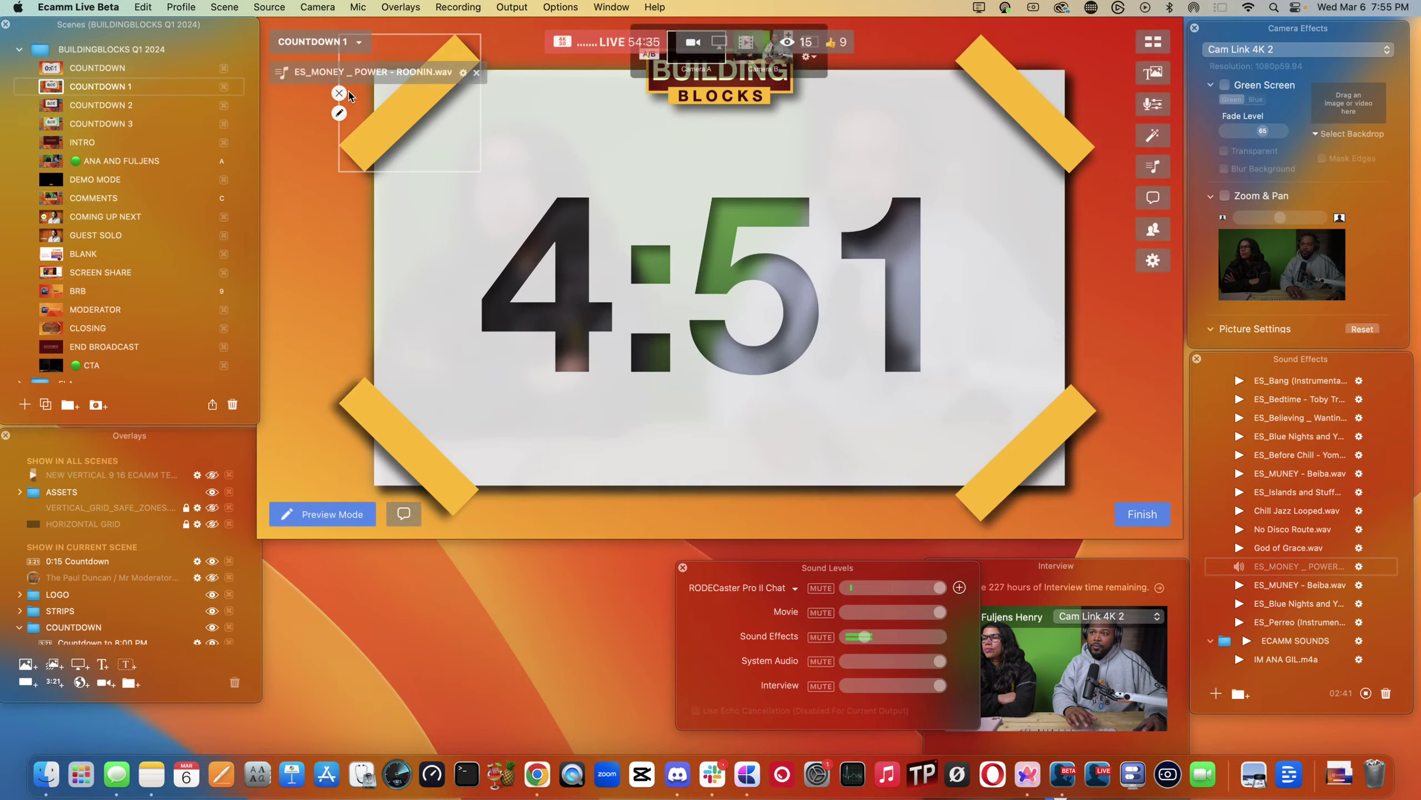
click(463, 72)
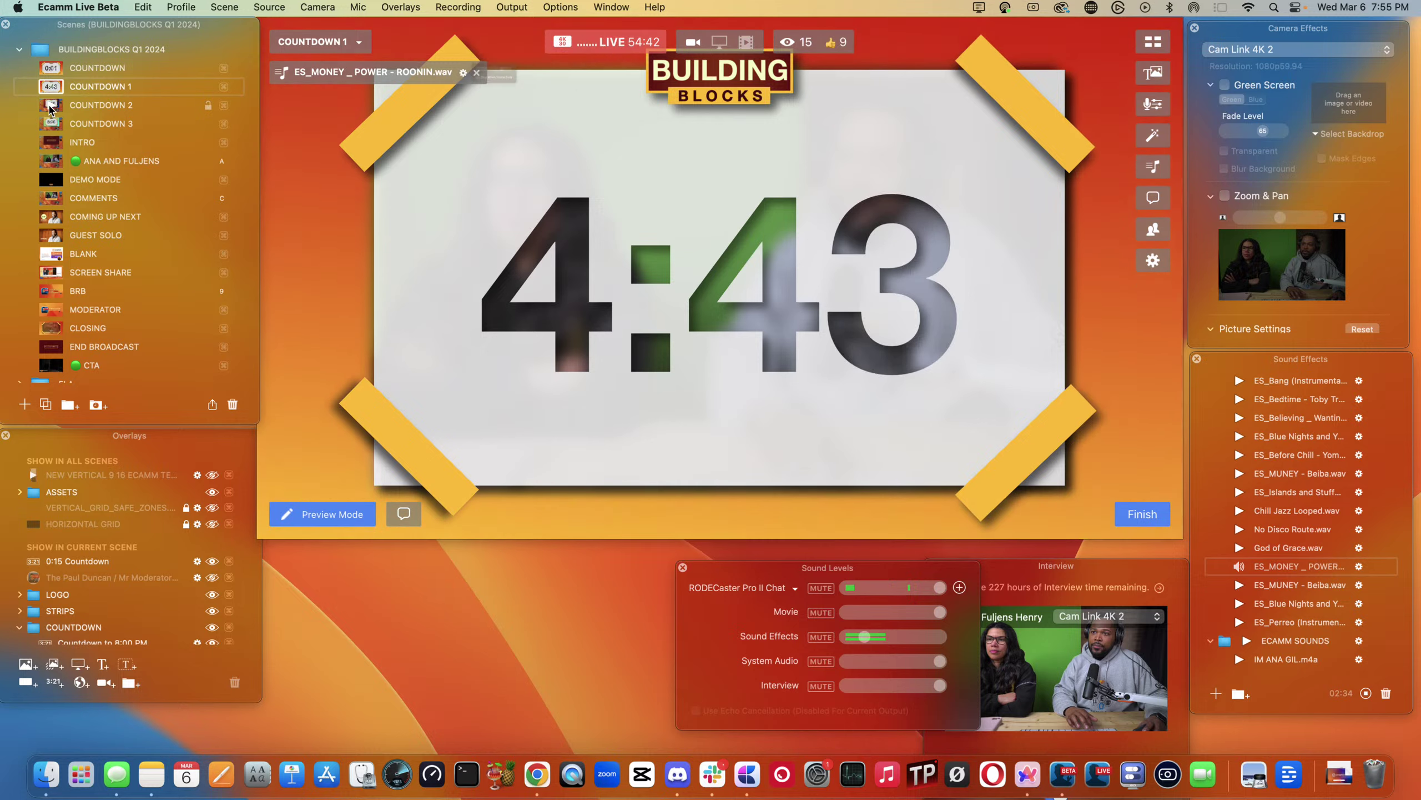
click(50, 106)
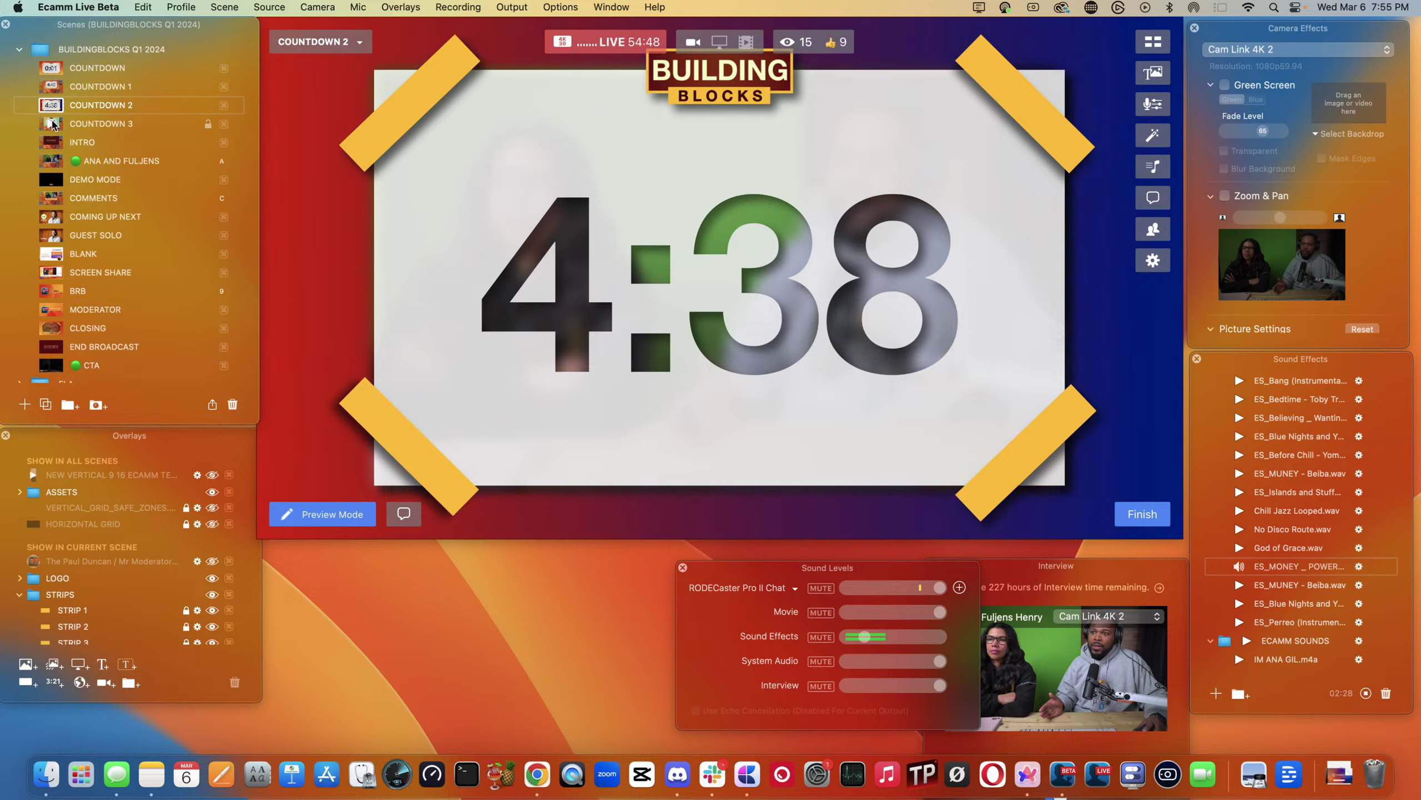
click(52, 122)
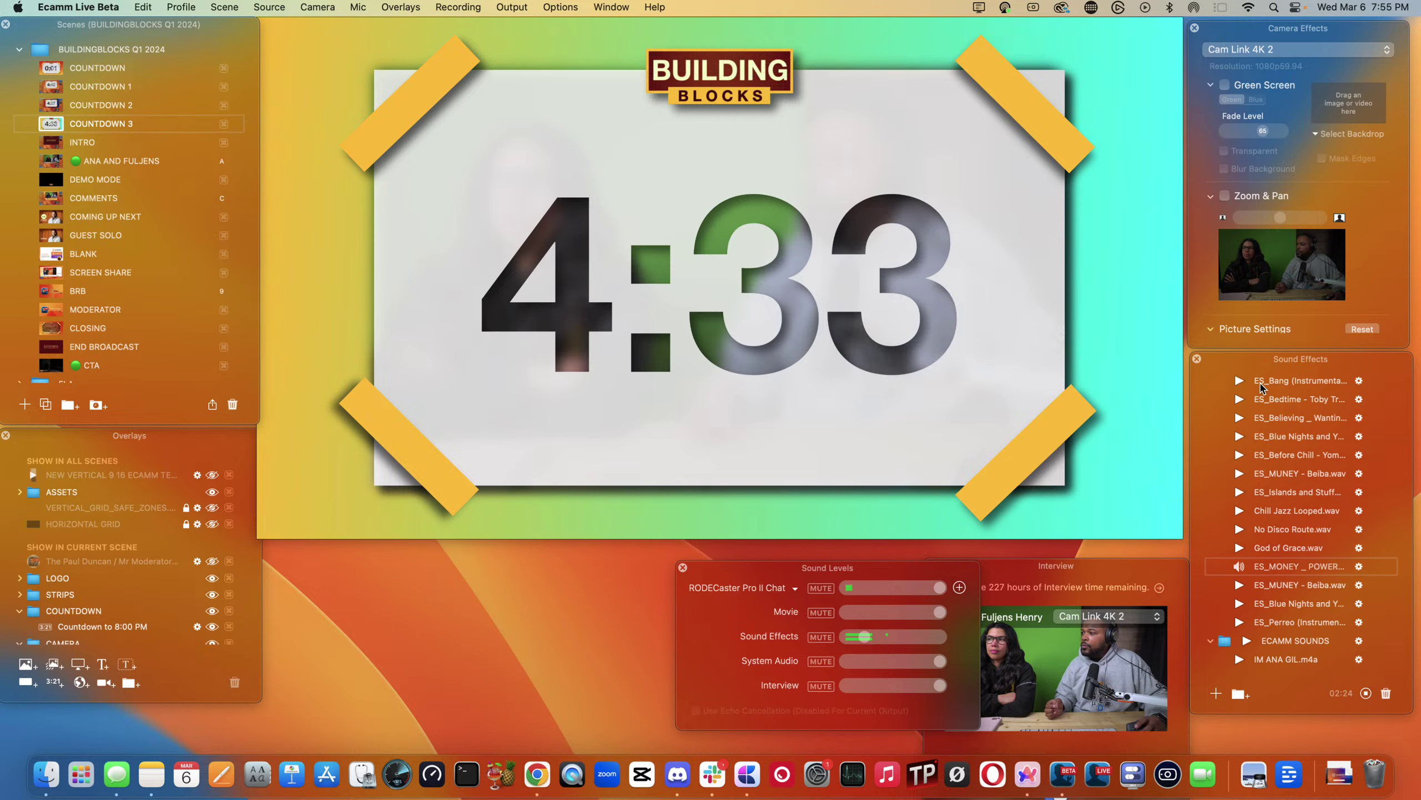
- Attach ES_MONEY _ POWER - ROONIN.wav to COUNTDOWN 3, set to stop when the scene ends
drag(1275, 569, 463, 318)
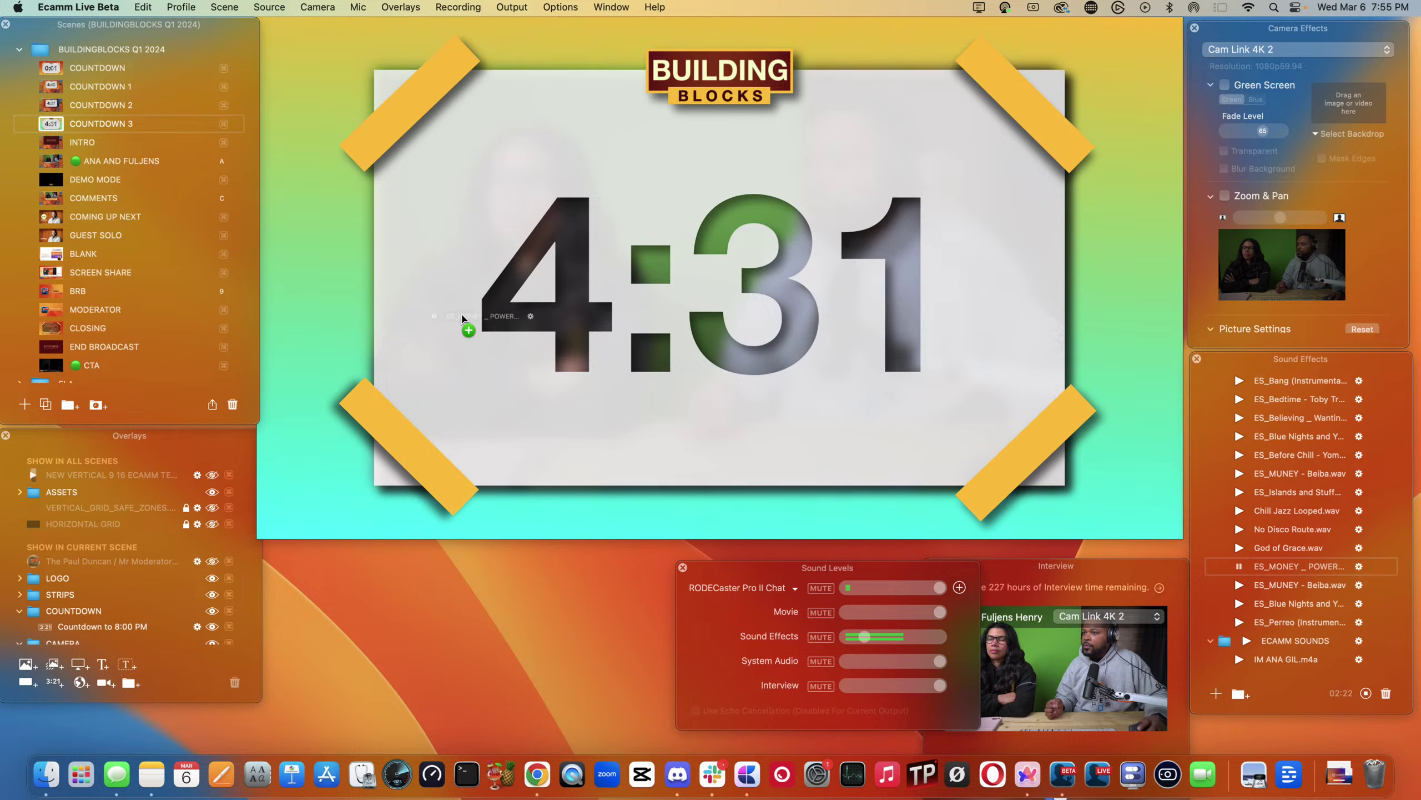
drag(351, 202, 351, 203)
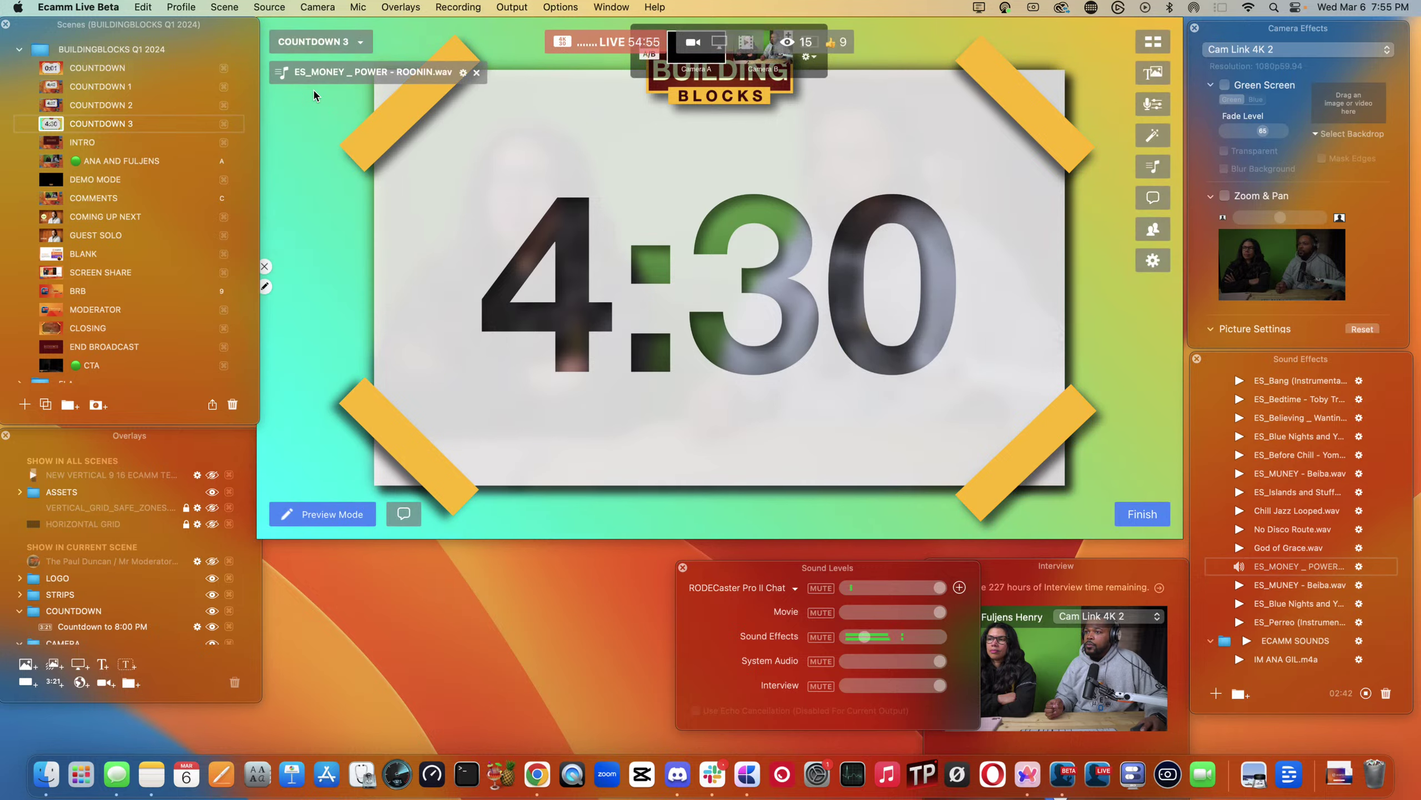
click(463, 72)
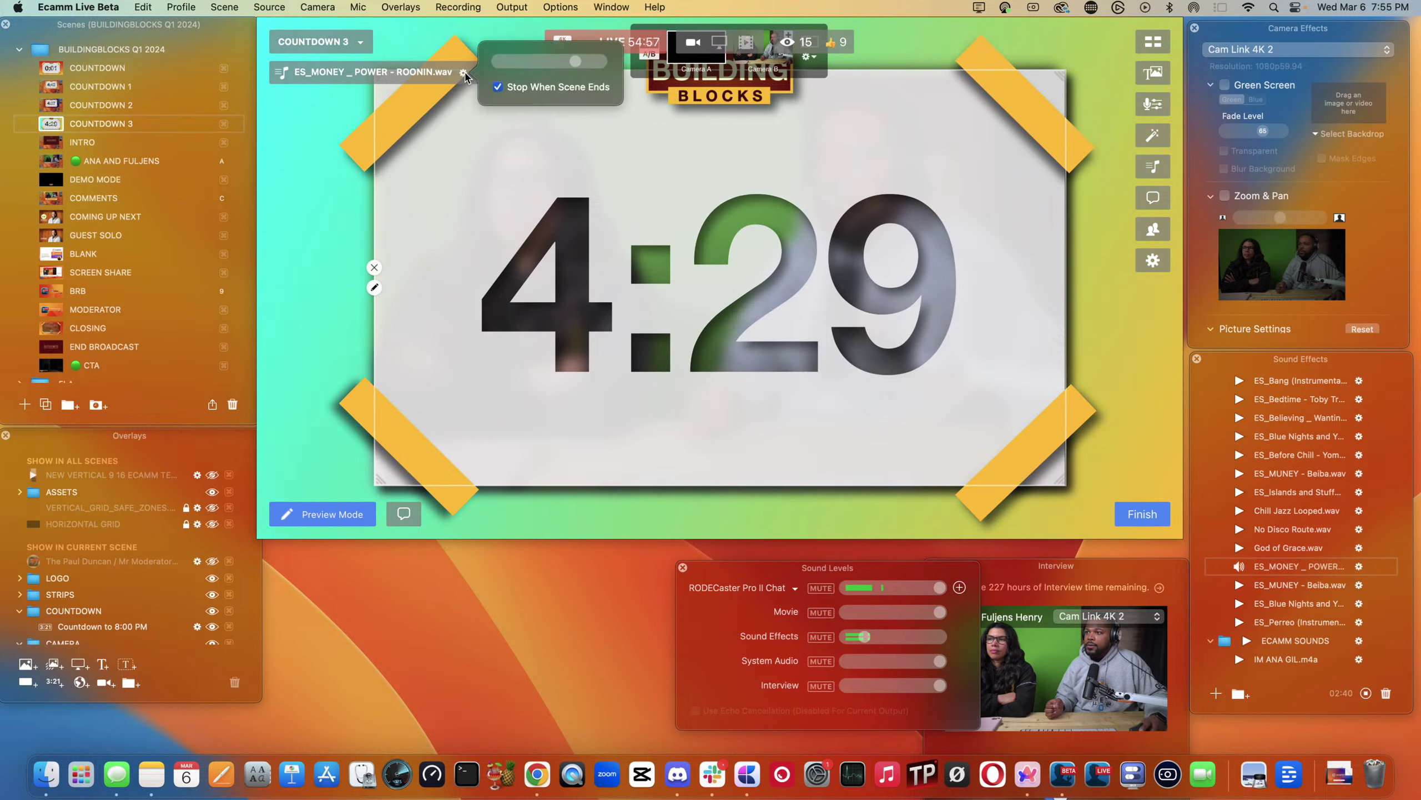
- Test COUNTDOWN 1, 2 and 3, then go to INTRO and the hosts' camera
click(51, 87)
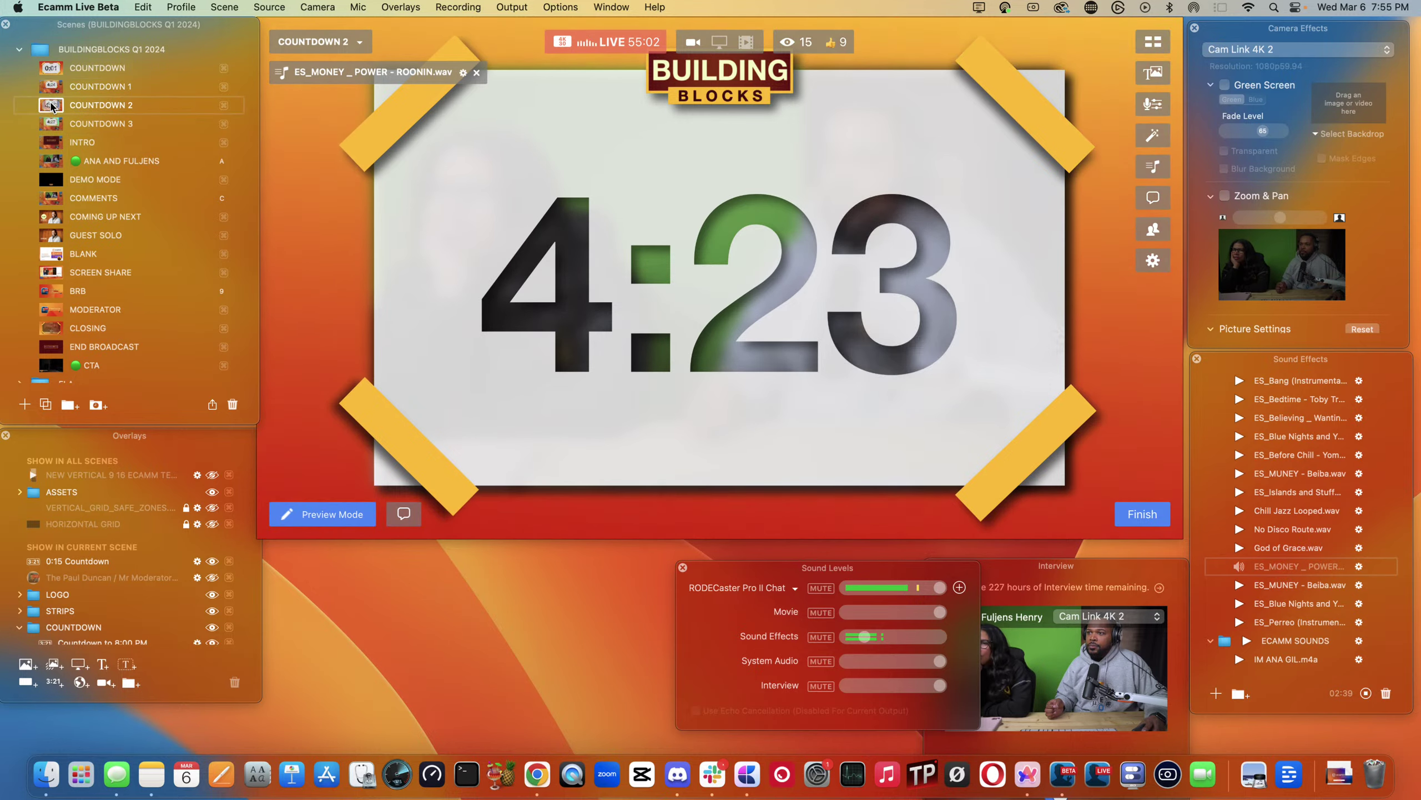
click(51, 106)
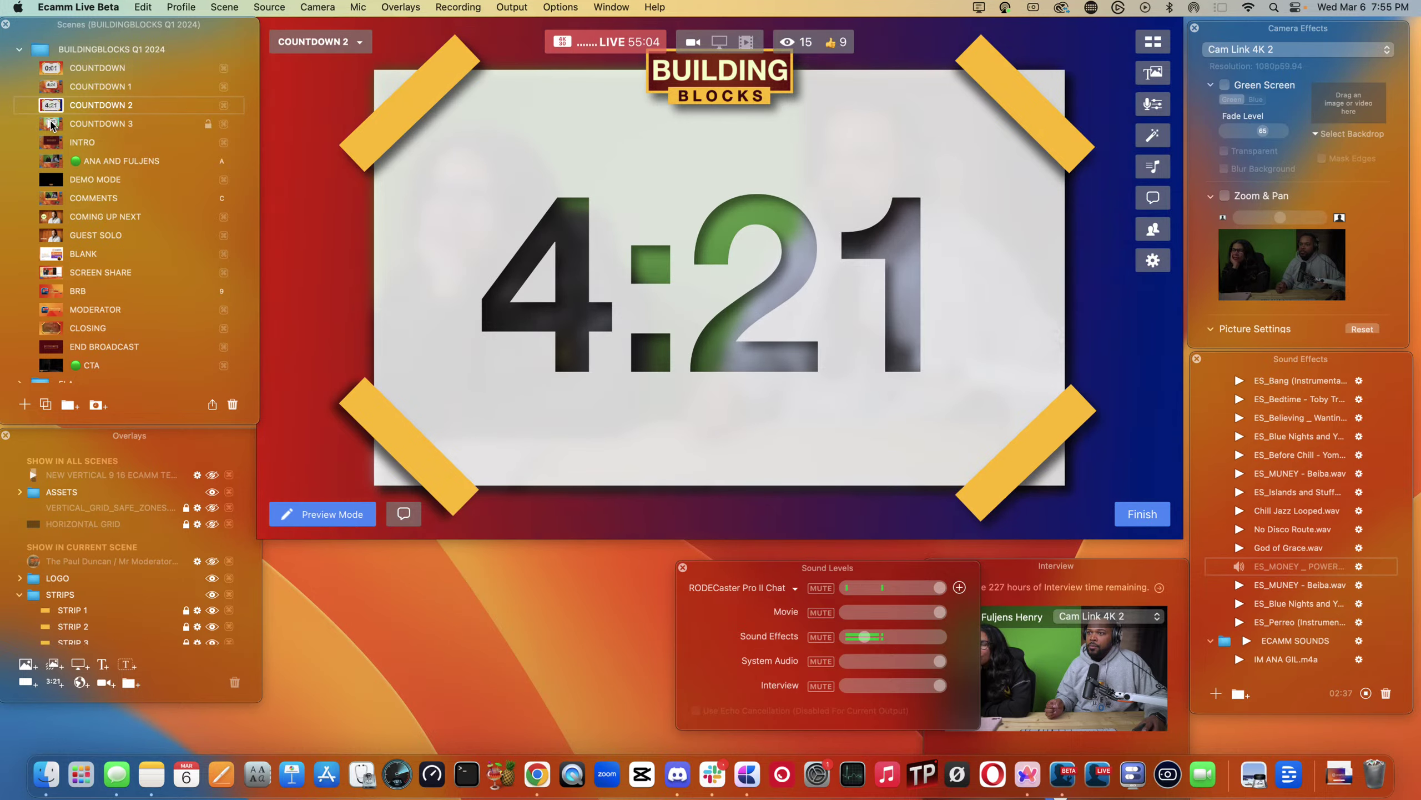
click(52, 123)
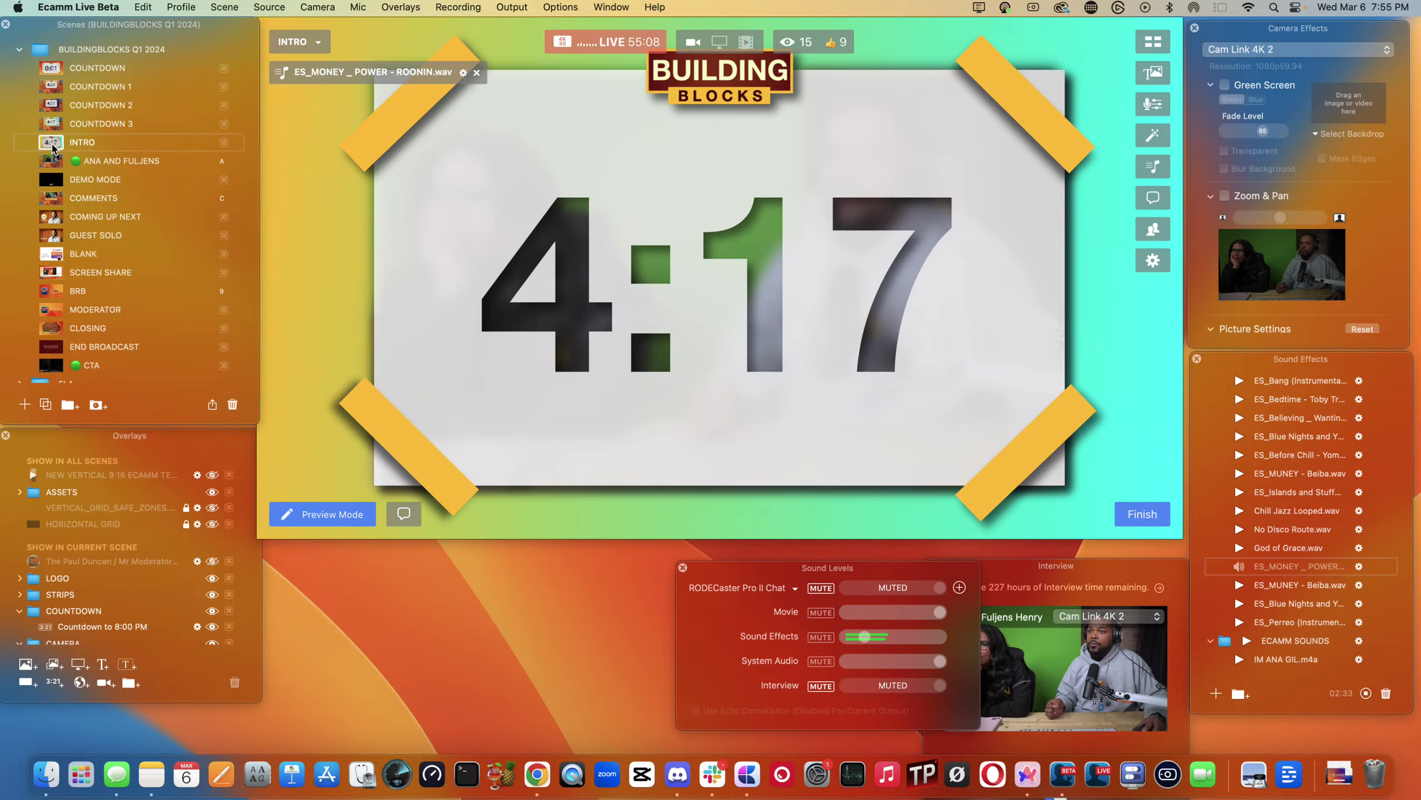
click(53, 144)
key(a)
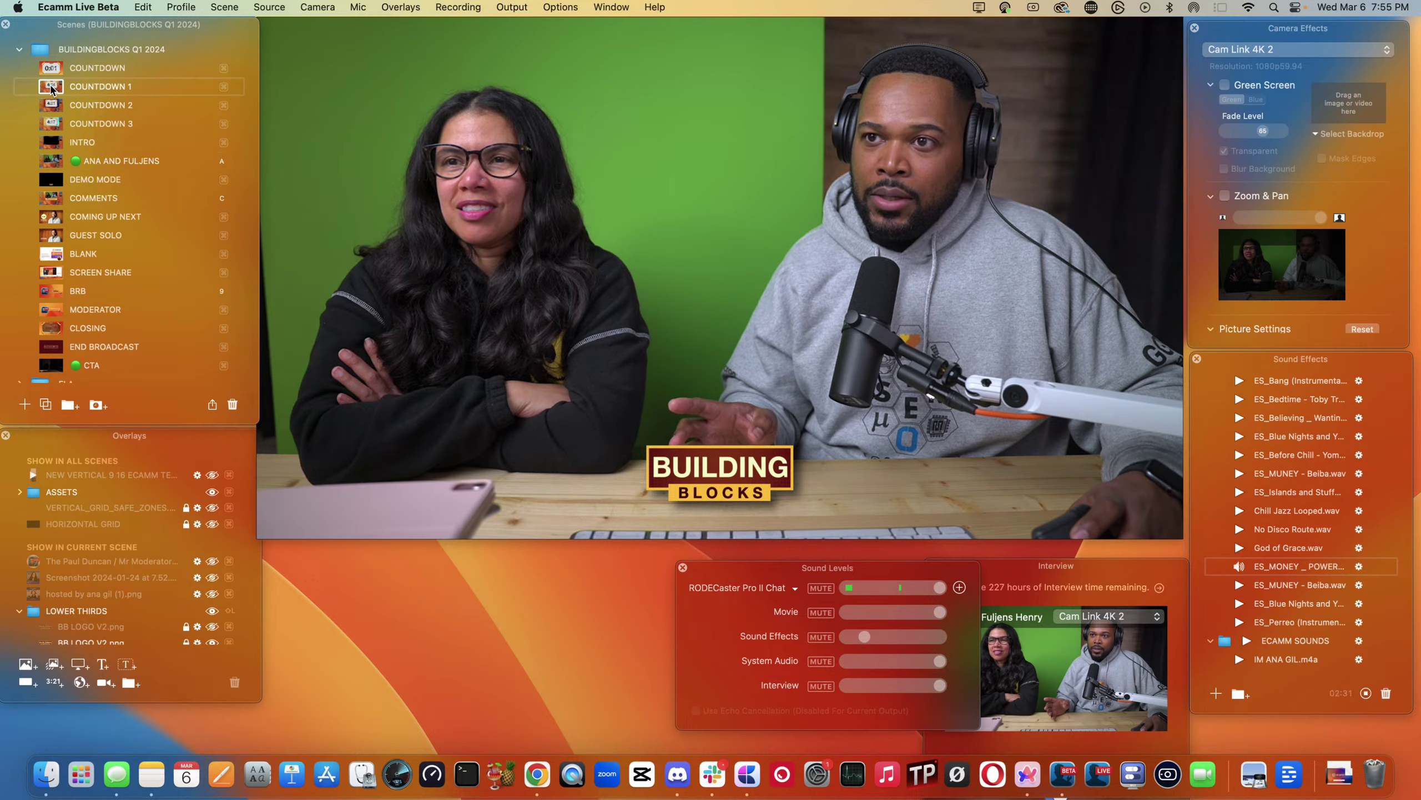
click(51, 87)
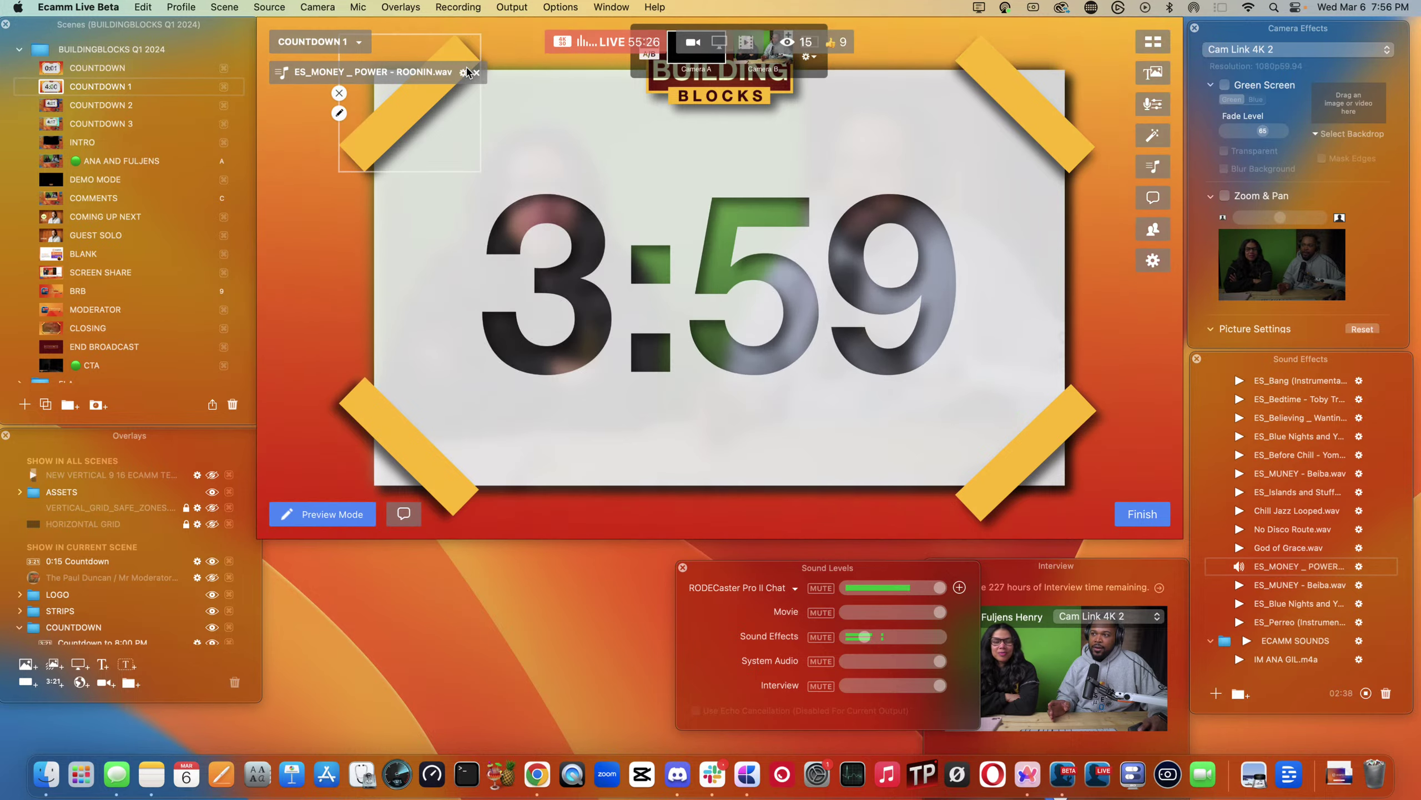
click(464, 72)
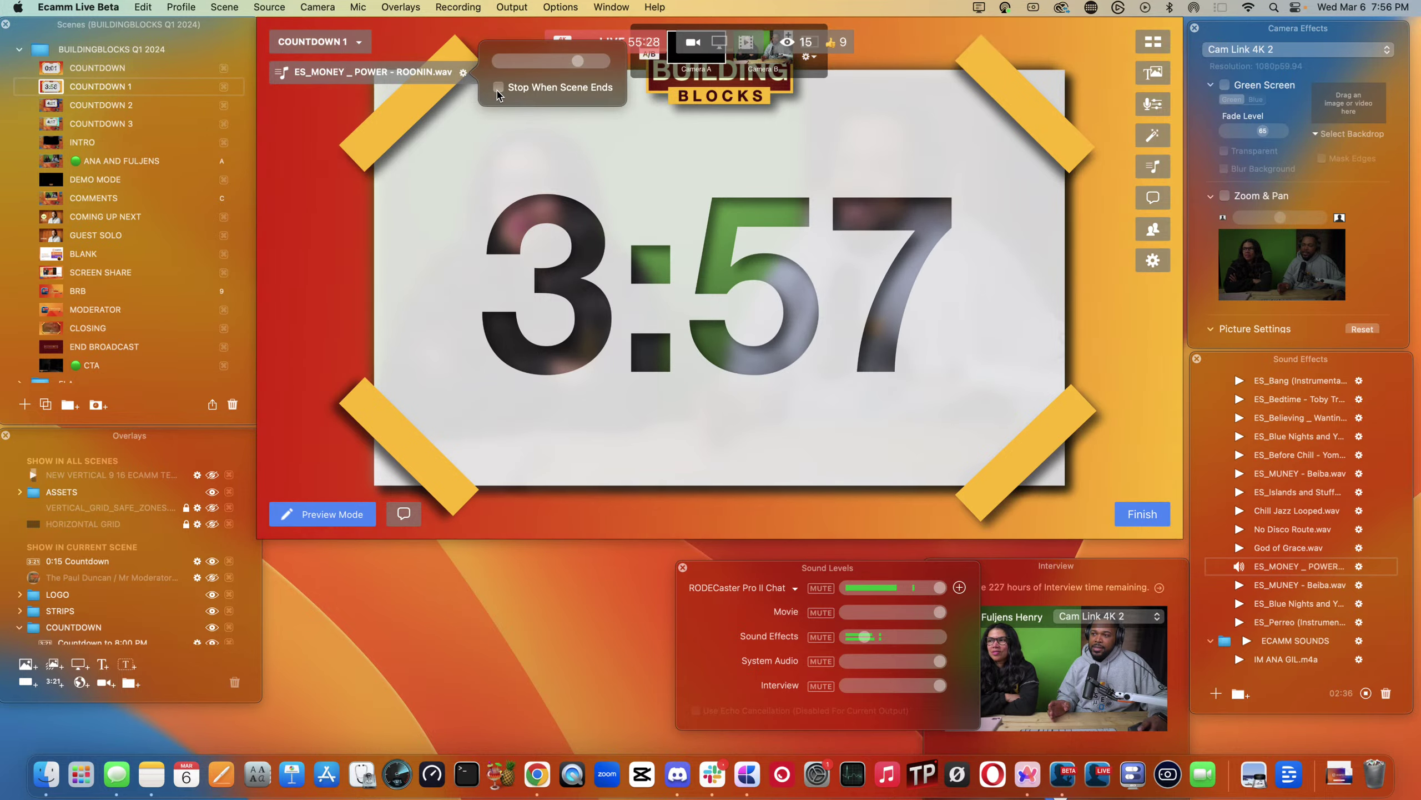
click(51, 107)
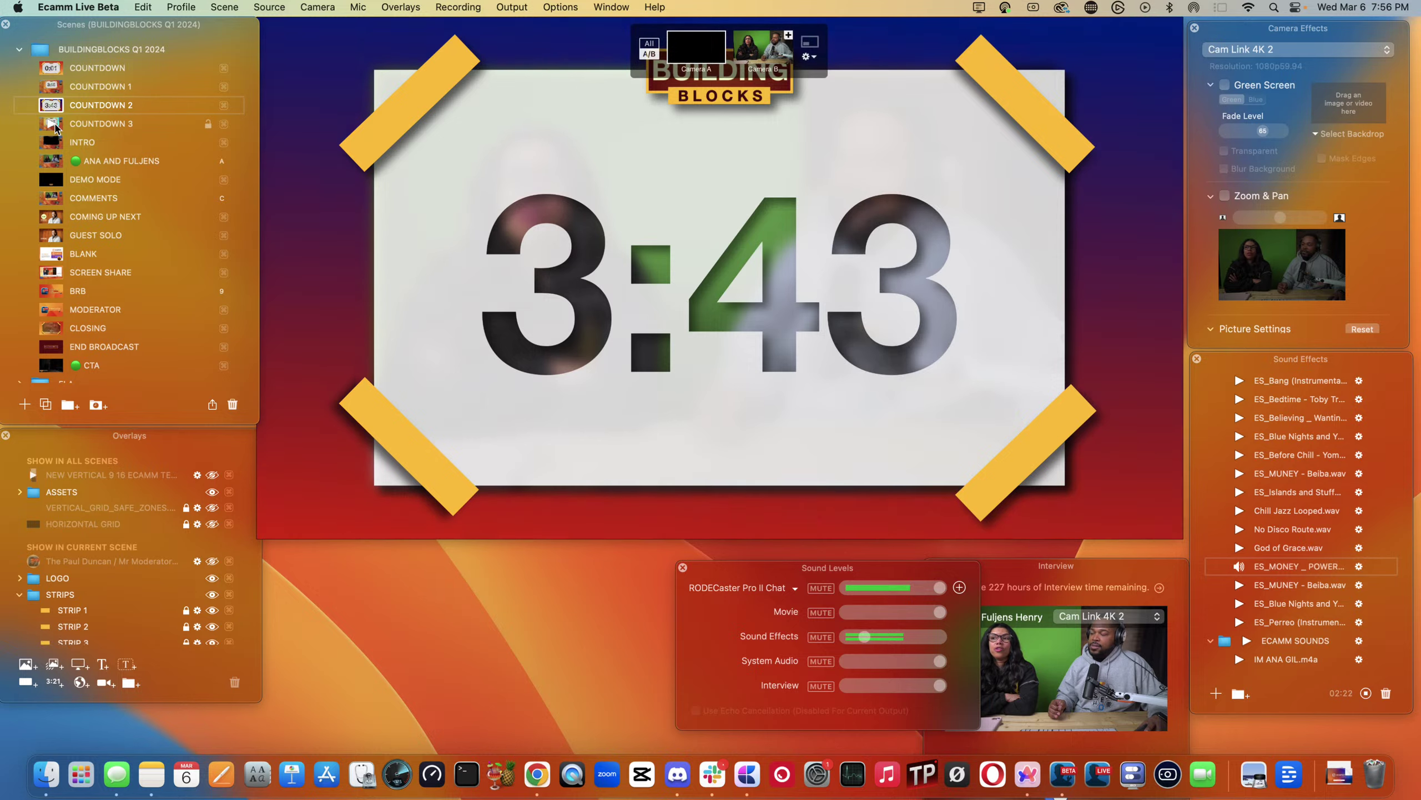
mouse_move(295, 191)
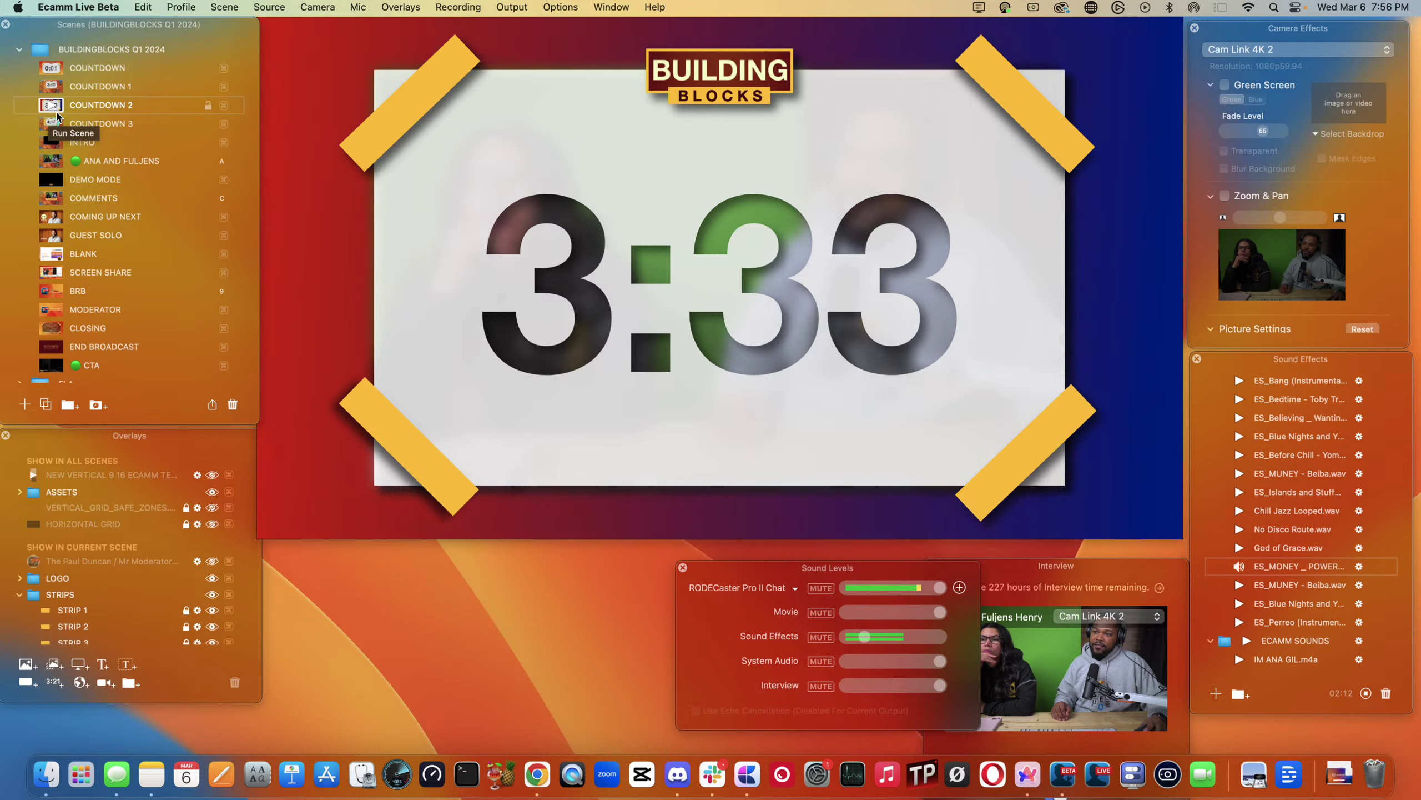
click(48, 124)
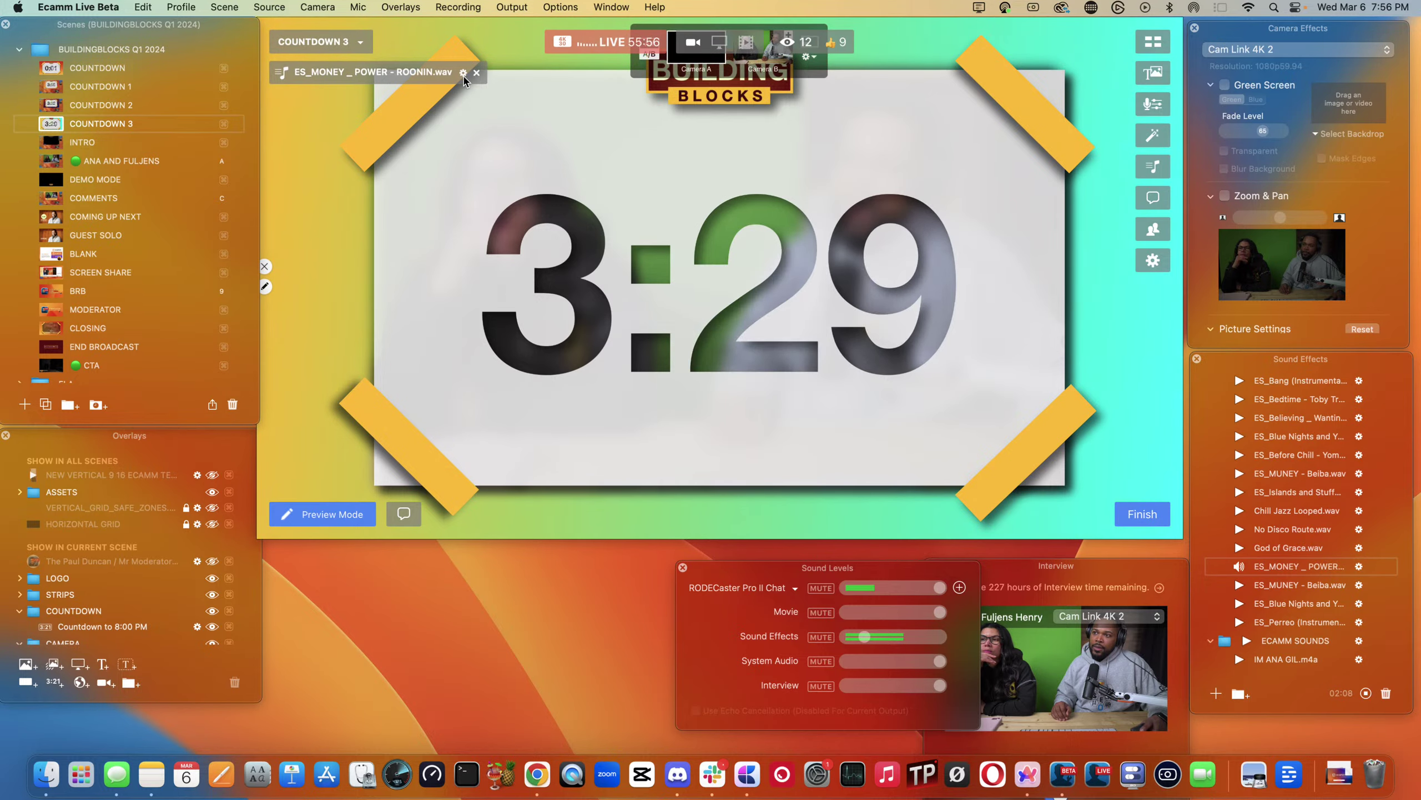
click(464, 73)
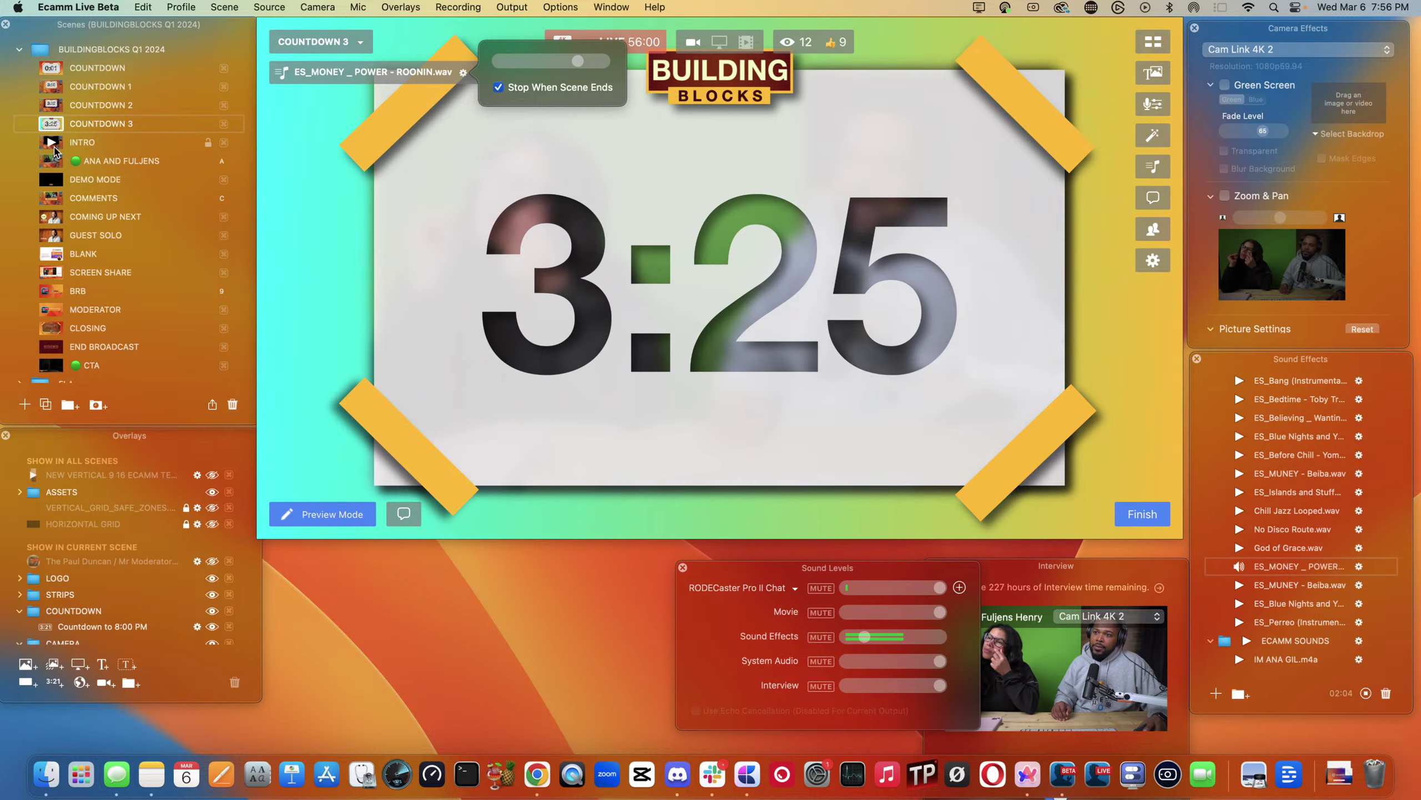
click(48, 161)
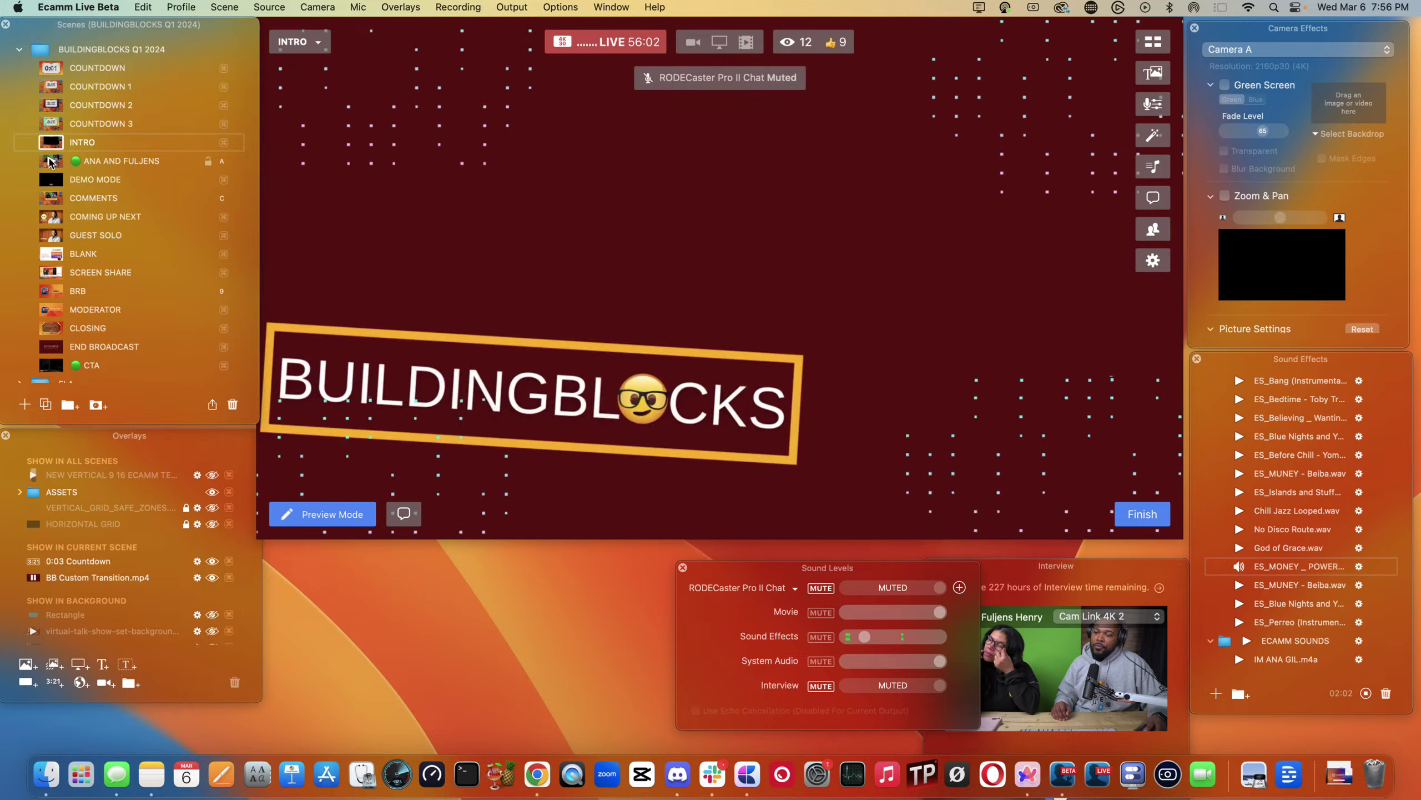